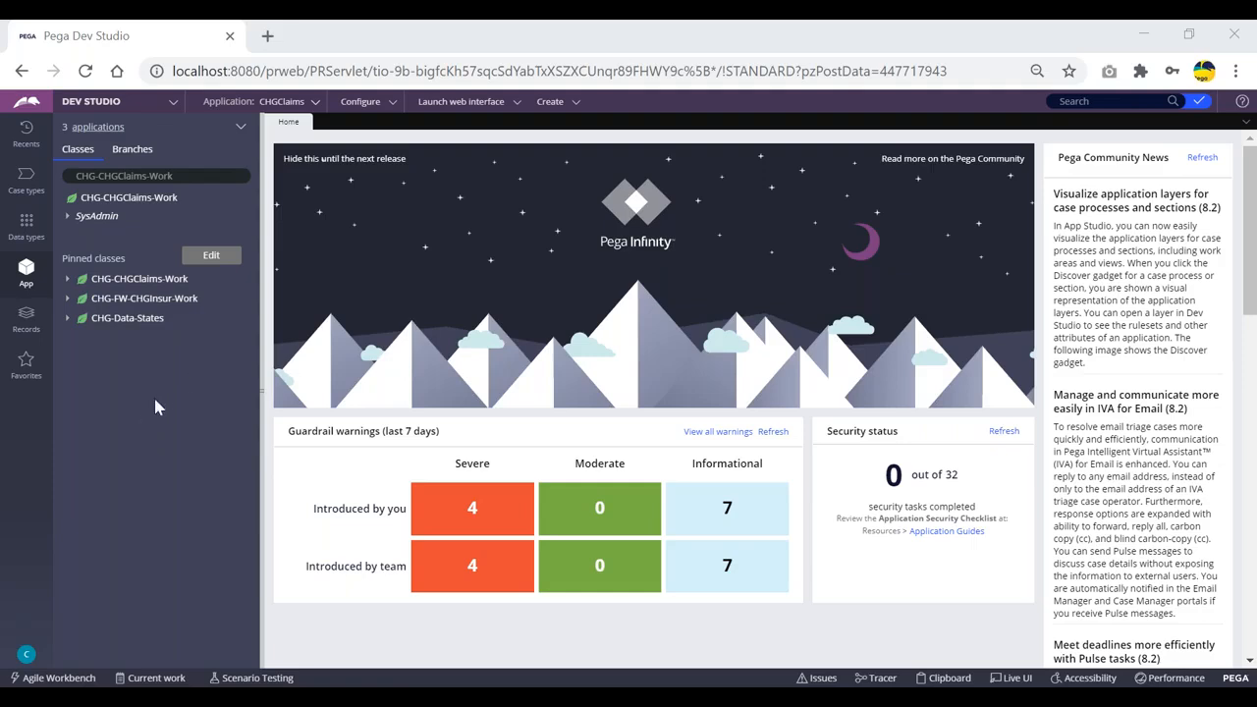
Open the CHGClaims application definition from the Application menu to show its CHGInsurance 01.01.01 base.
click(315, 104)
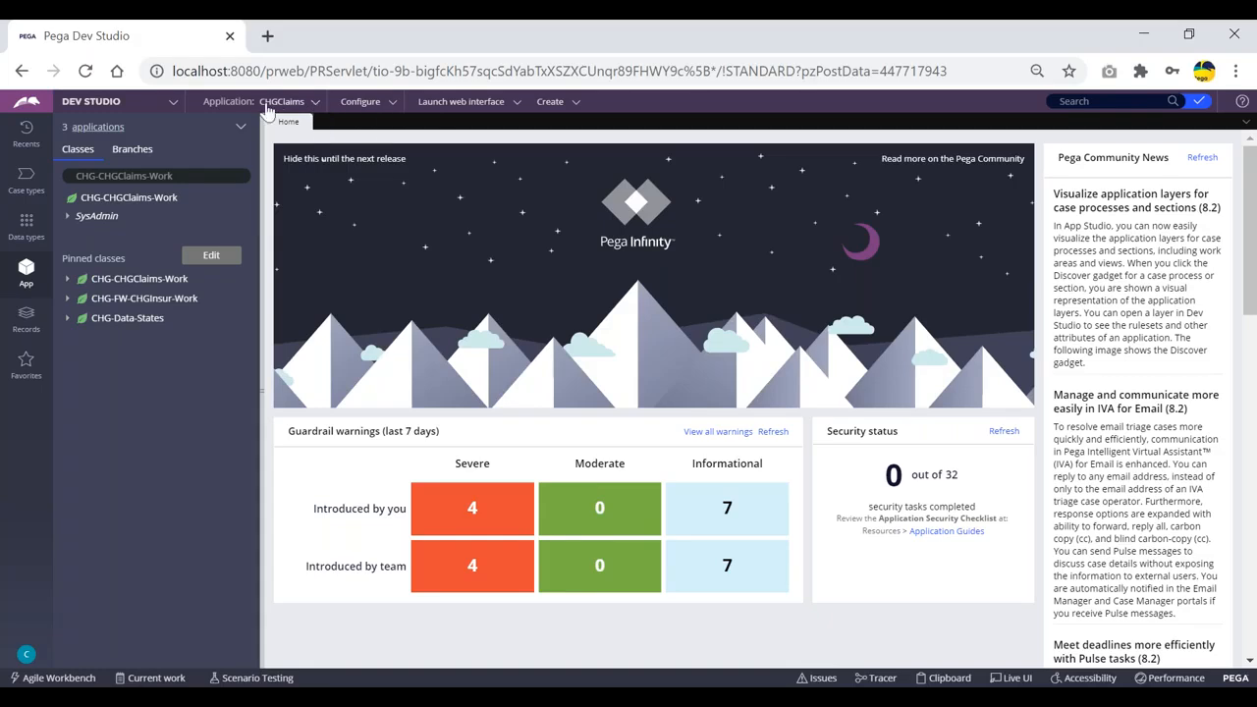
click(316, 106)
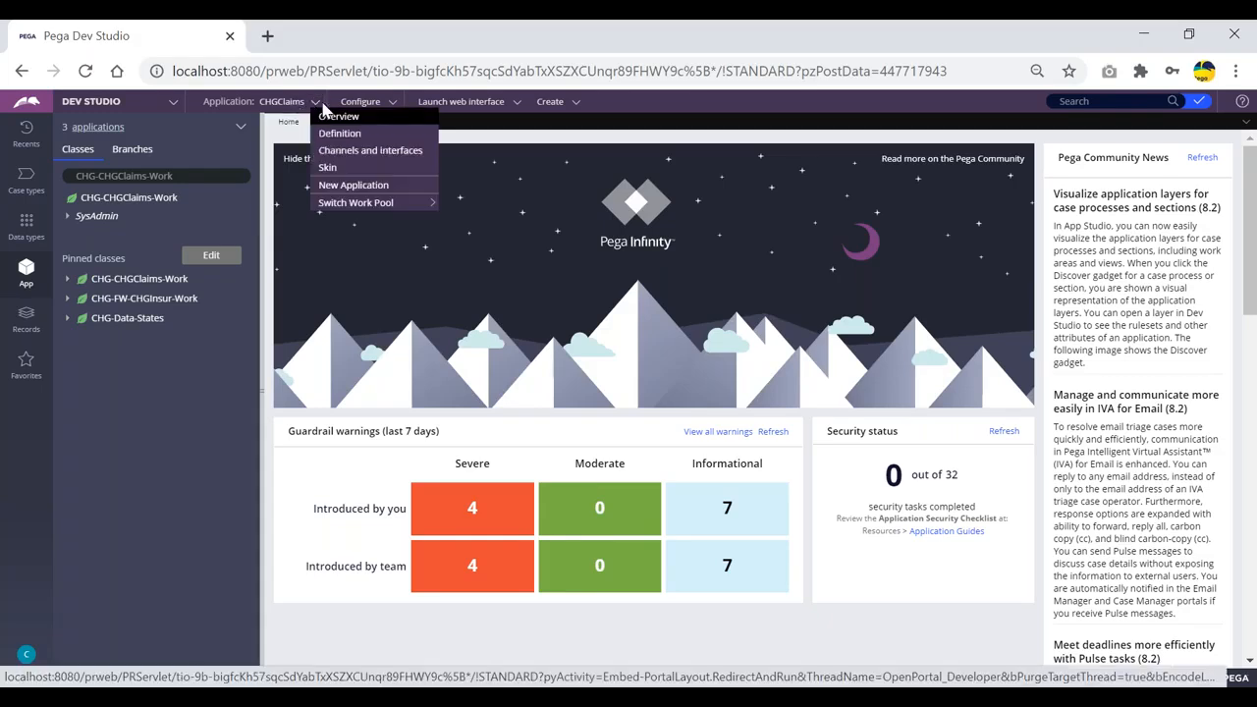
click(336, 134)
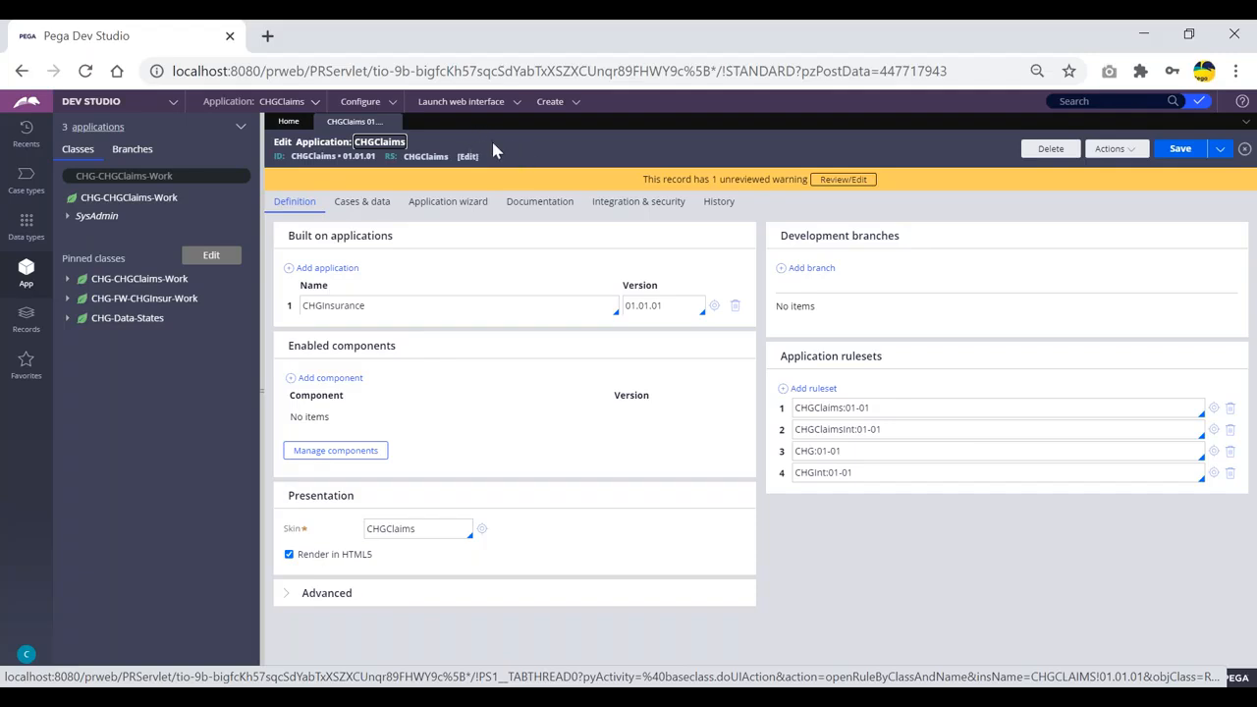
Search for 'firstname', open the Firstname_new property, then return to the CHGClaims tab.
click(1090, 100)
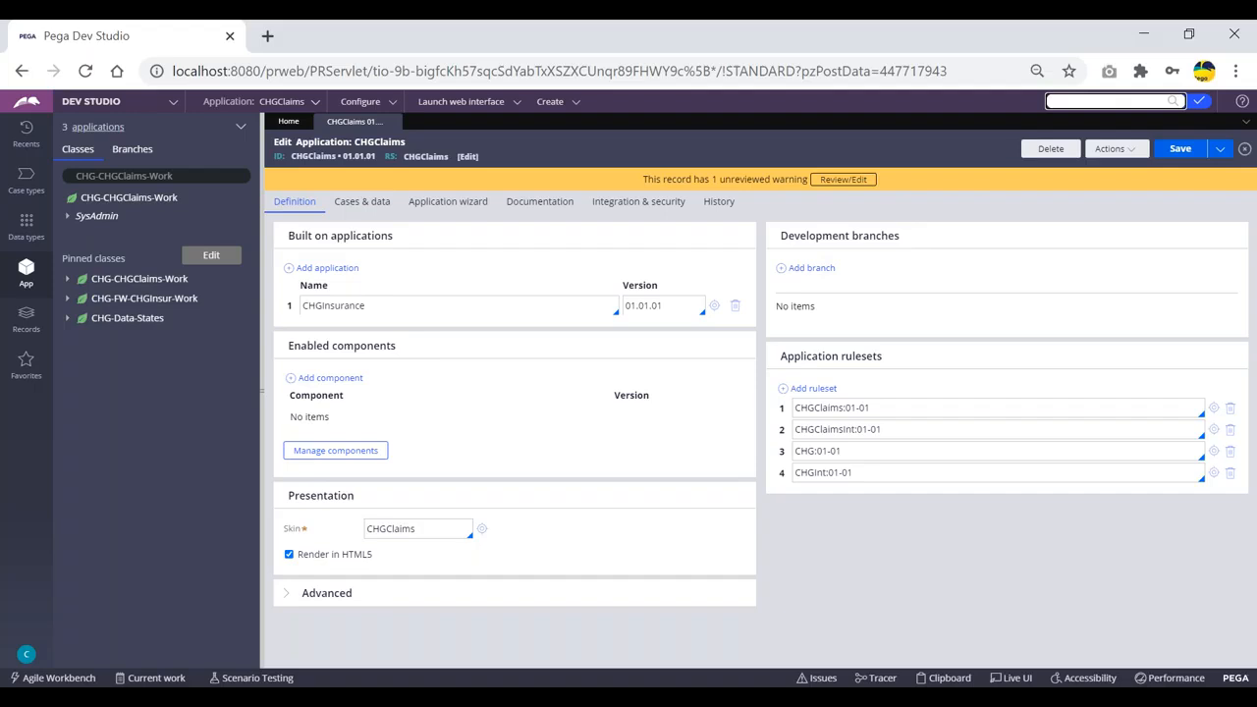
click(68, 304)
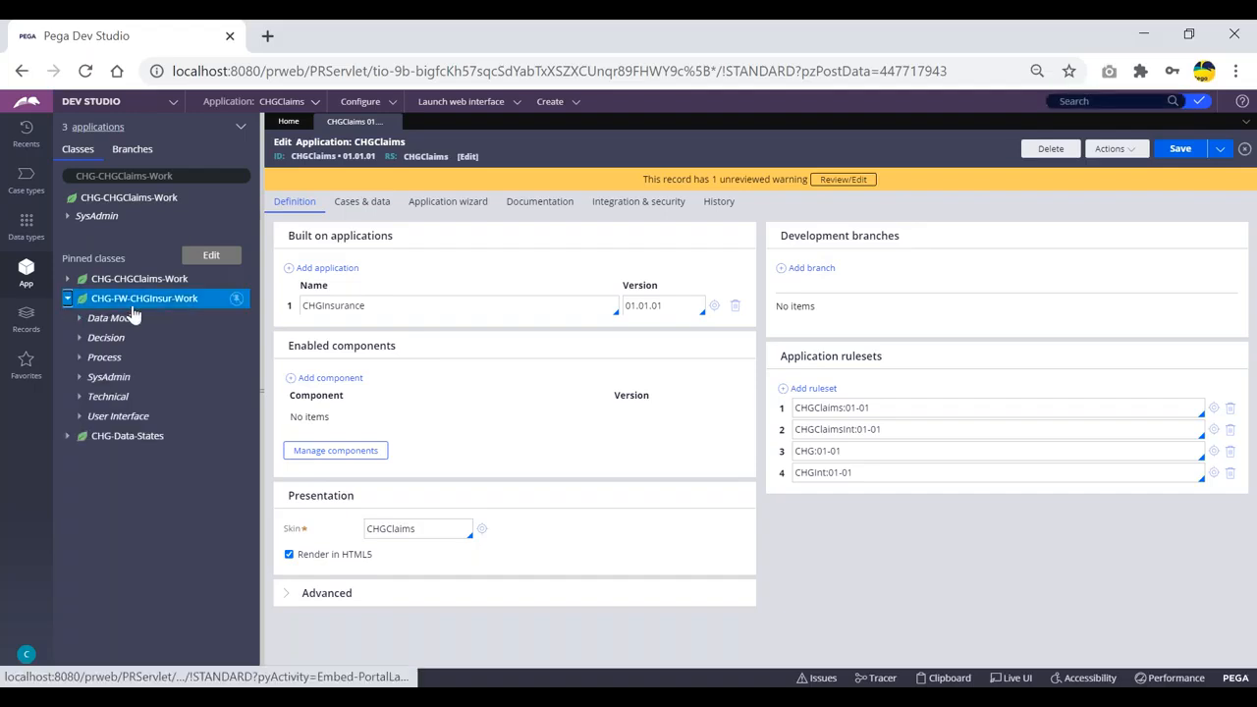
click(1085, 101)
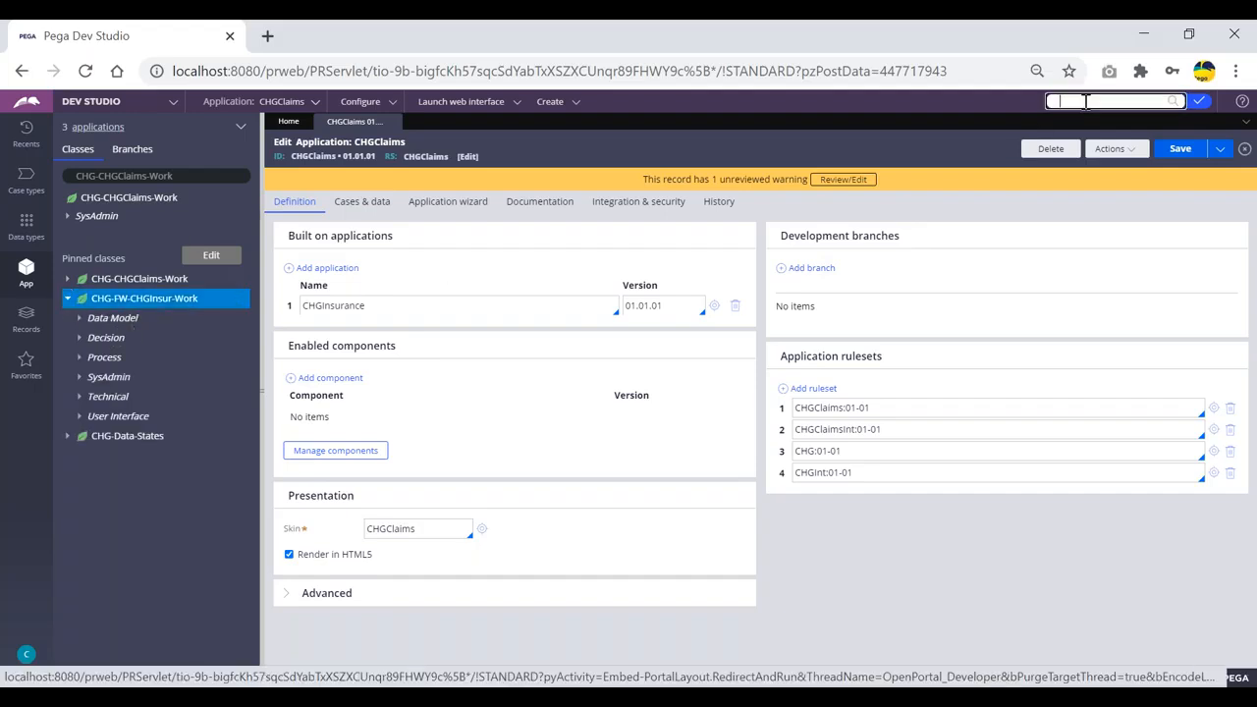
text(firstname)
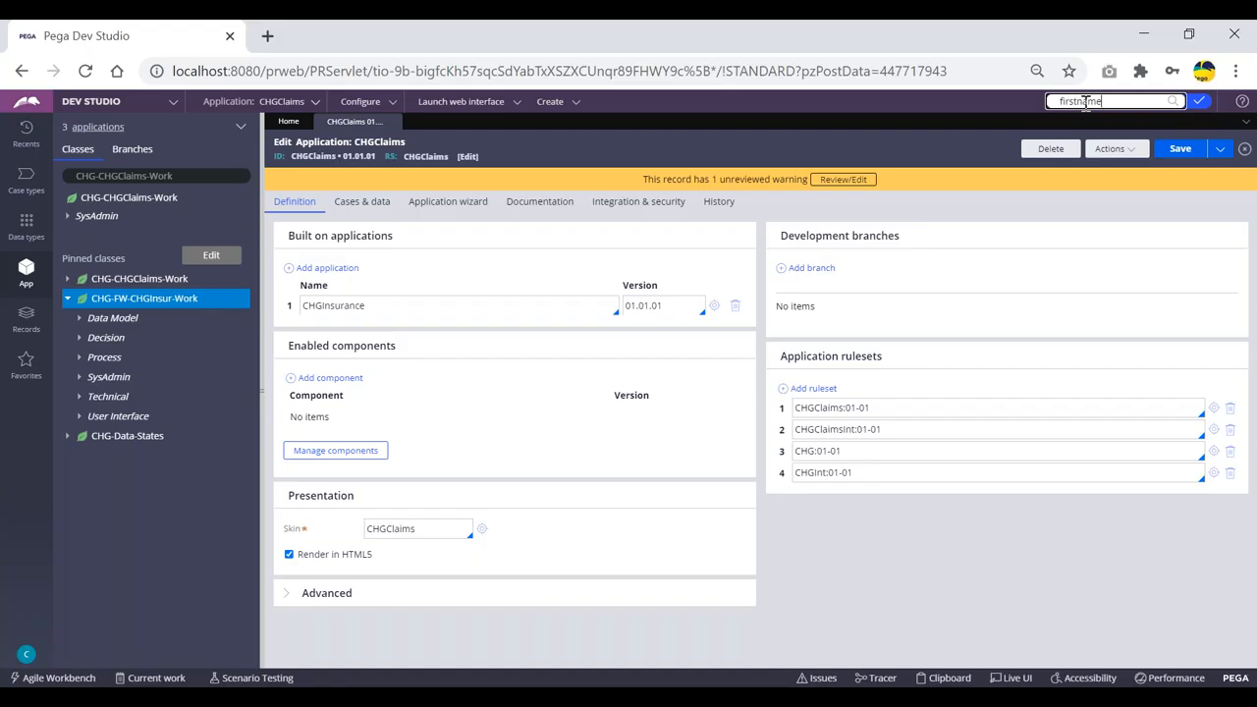
click(1171, 102)
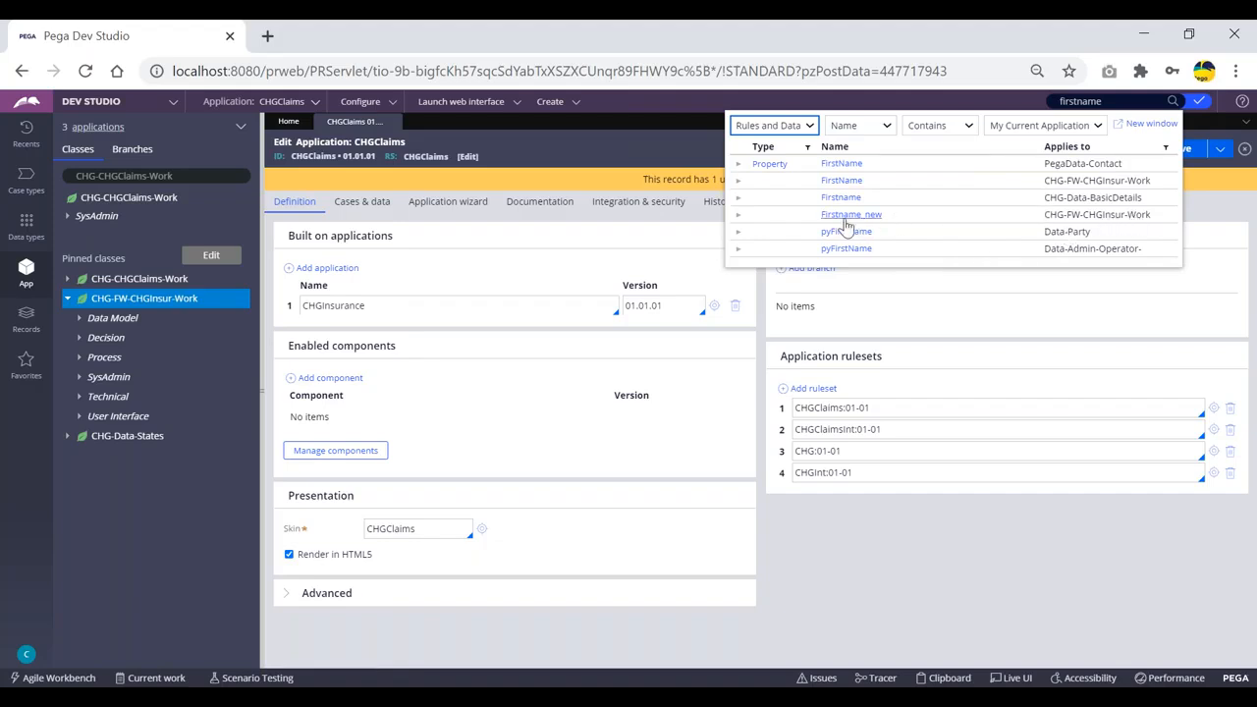
click(848, 222)
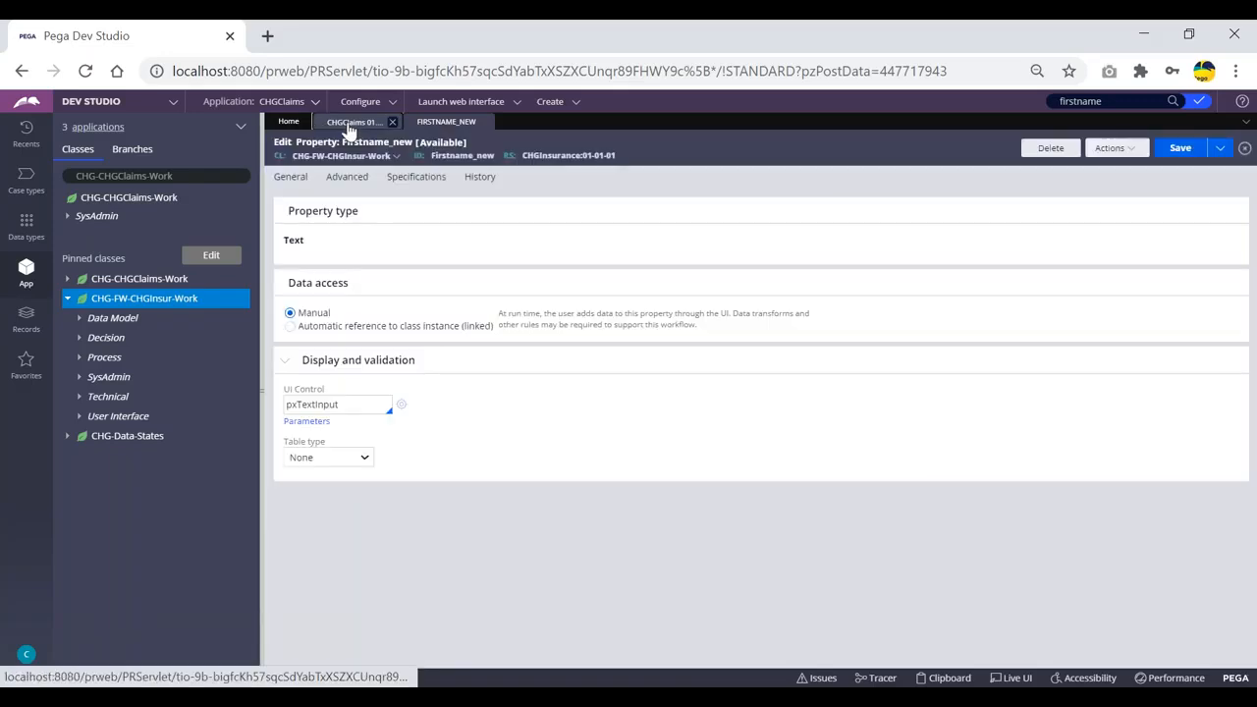
click(346, 122)
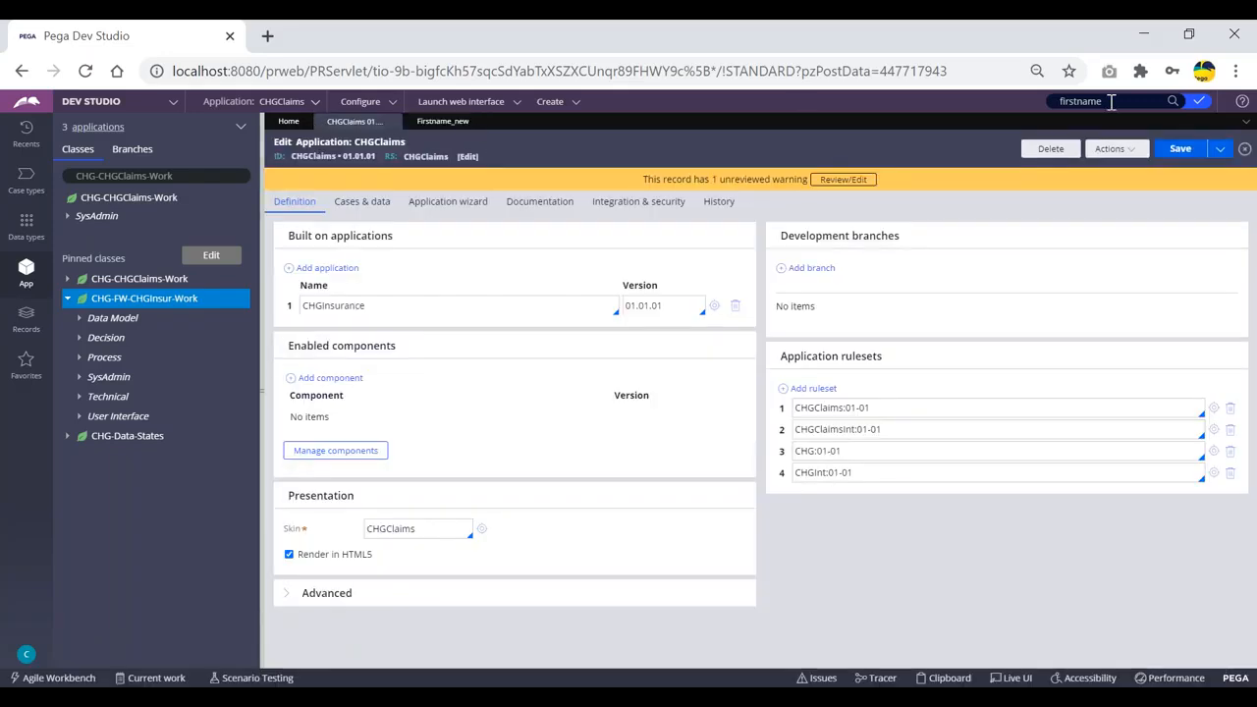
double_click(1119, 101)
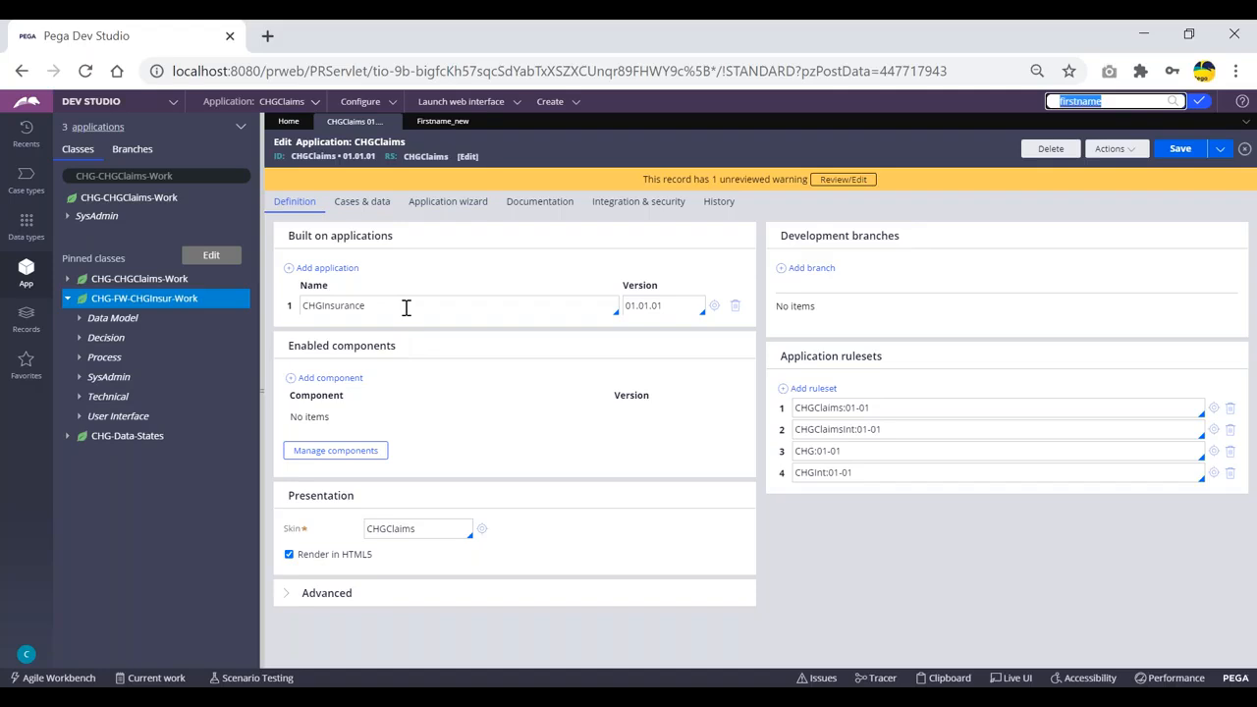
Open the built-on CHGInsurance 01.01.01 application definition from the CHGClaims Built on list.
click(714, 306)
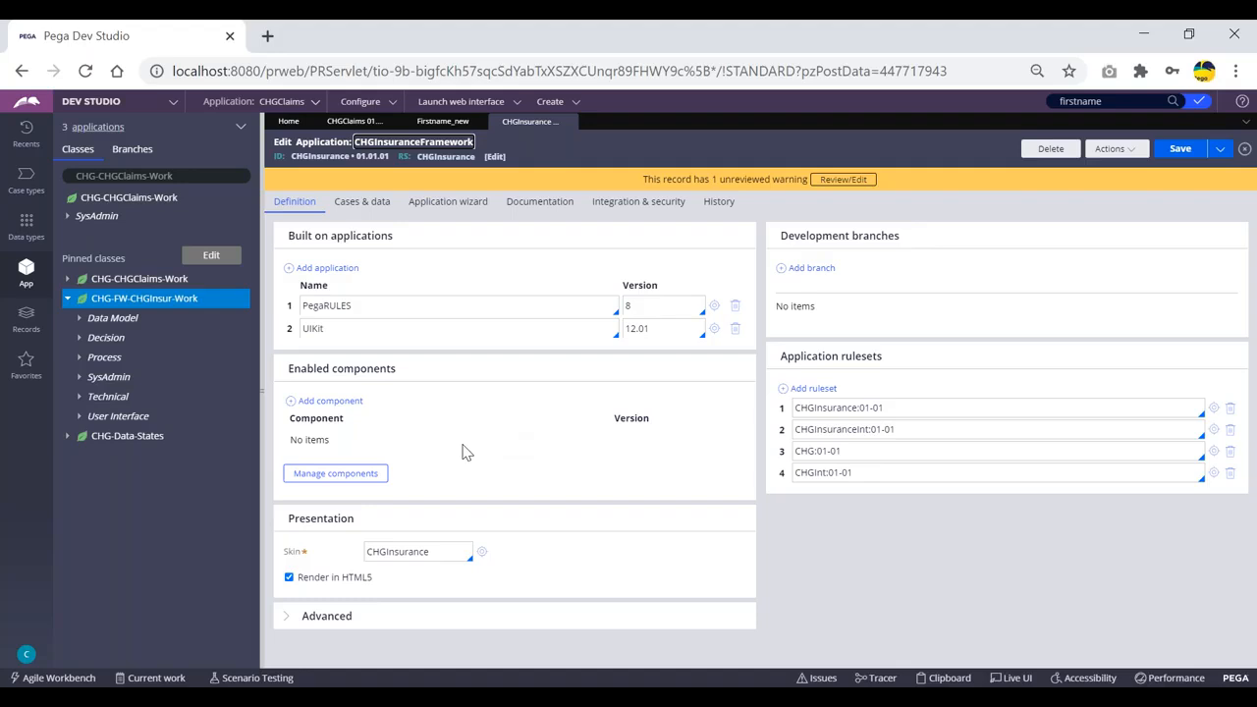
click(27, 656)
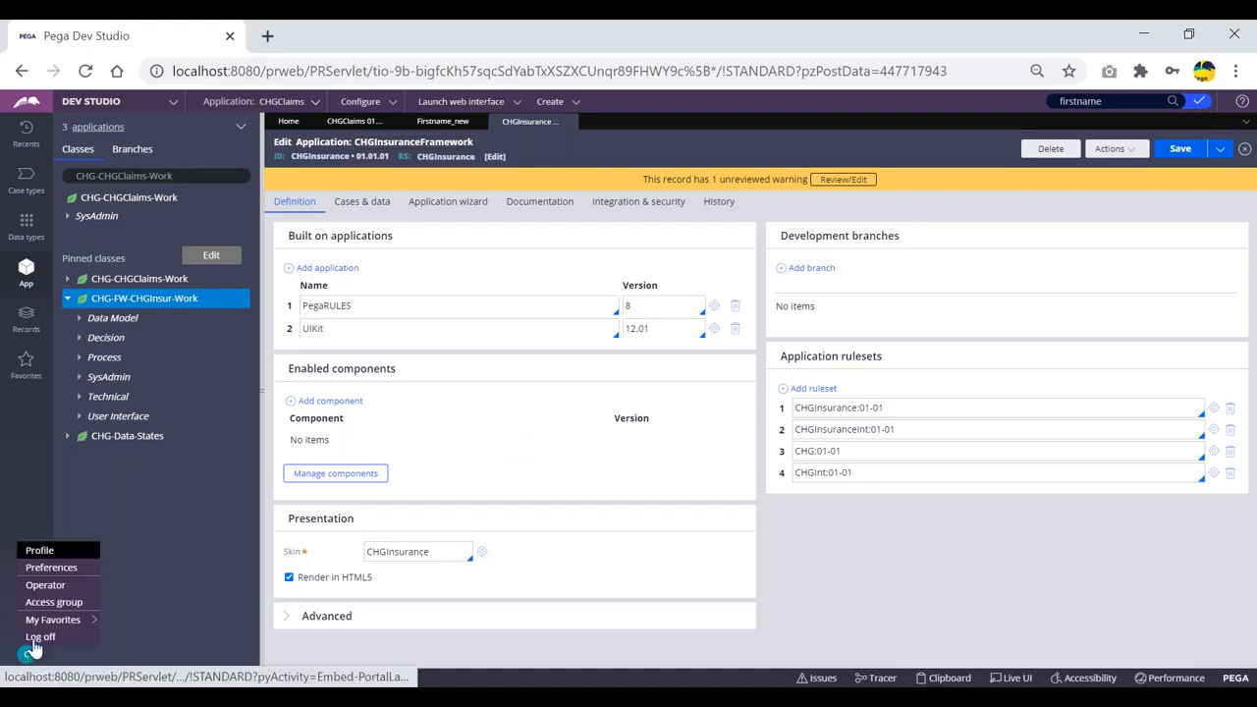
Review the operator profile's ruleset list, highlighting CHGClaims, CHGClaimsInt and the private ruleset.
click(39, 550)
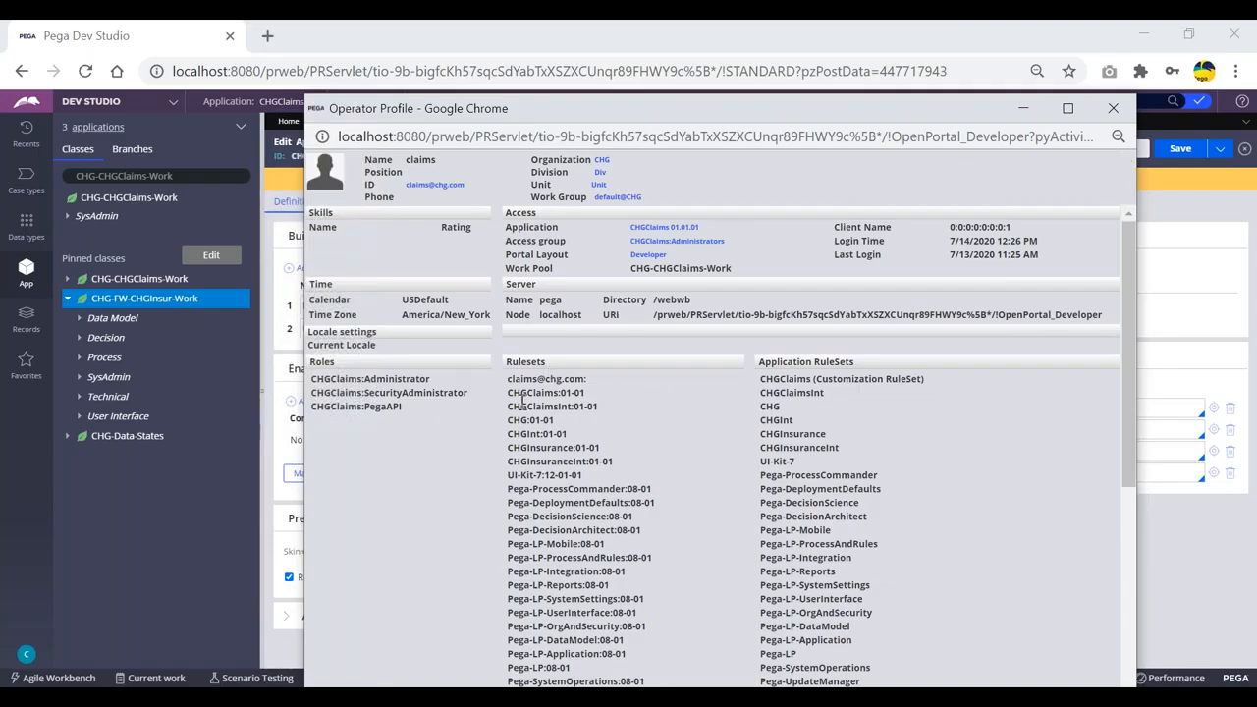
drag(597, 407, 506, 391)
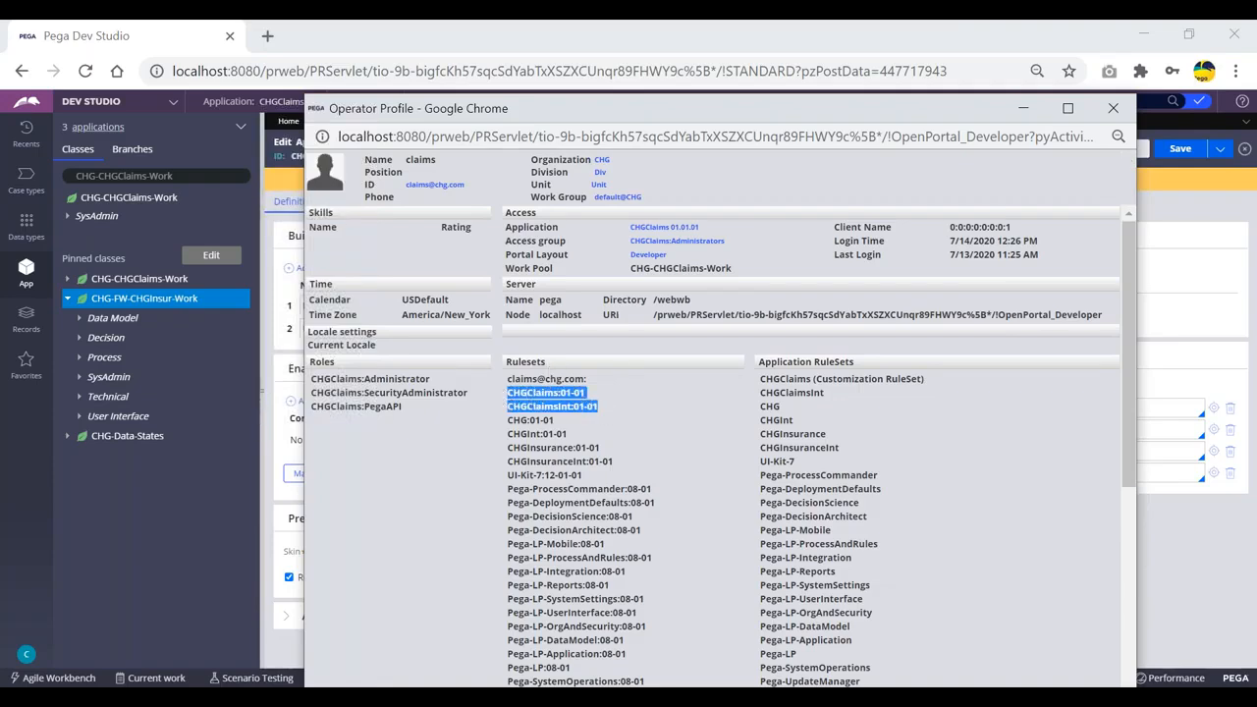
scroll(629, 395, down, 1)
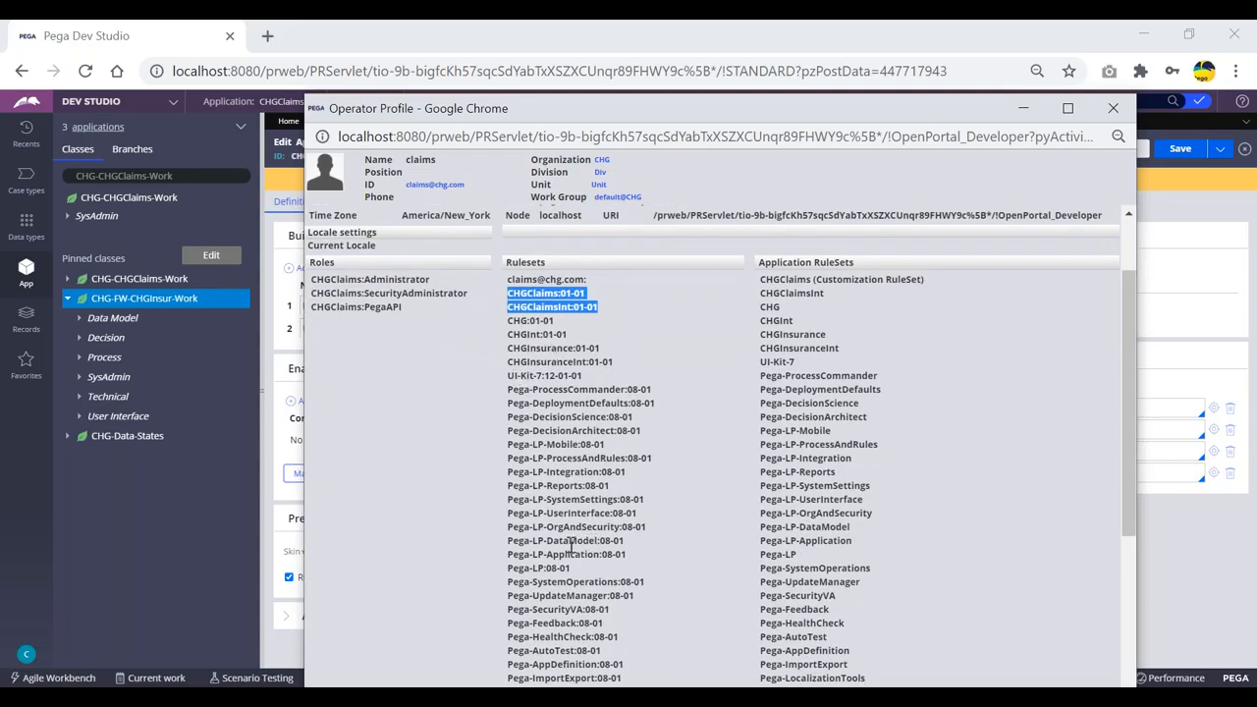
click(615, 299)
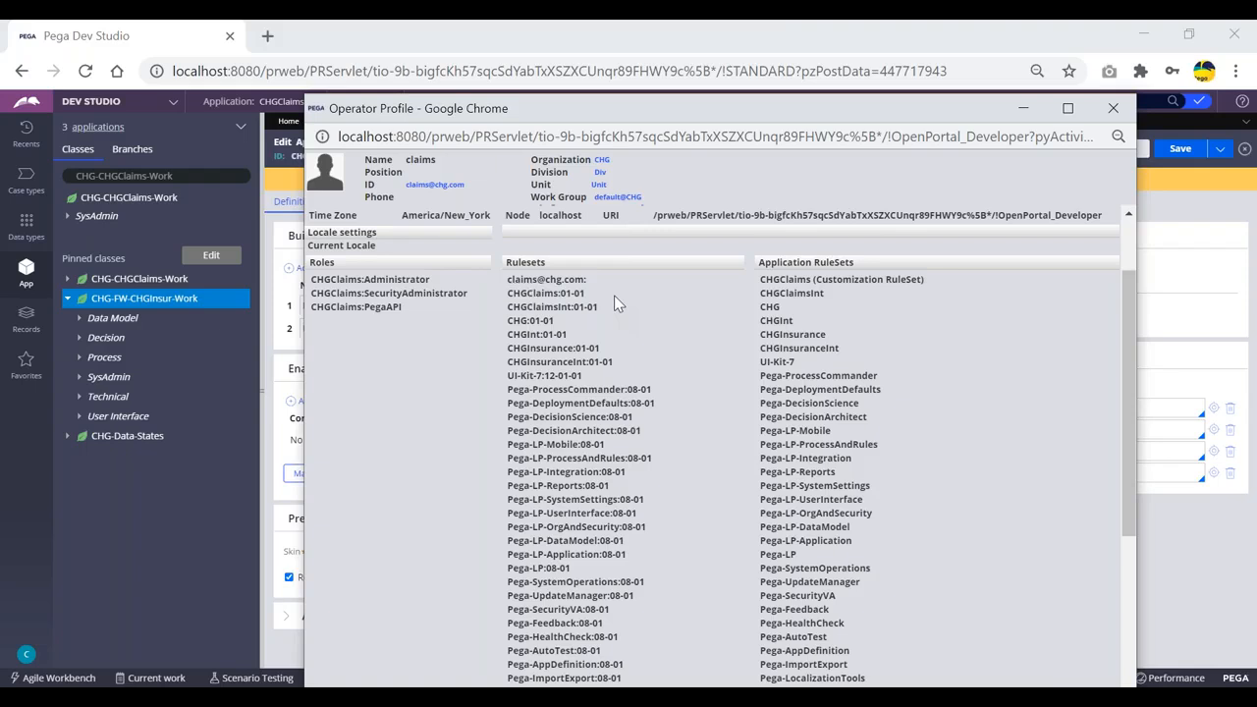
drag(589, 280, 532, 280)
click(587, 279)
drag(510, 279, 599, 279)
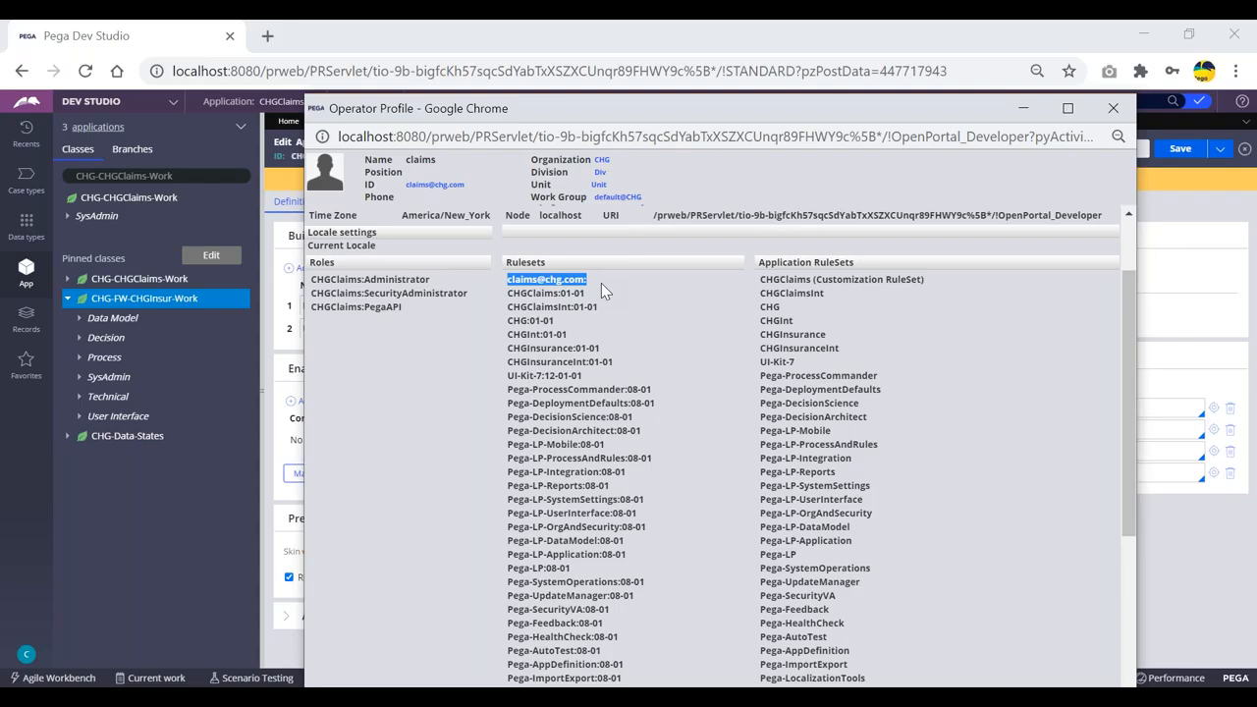
click(601, 283)
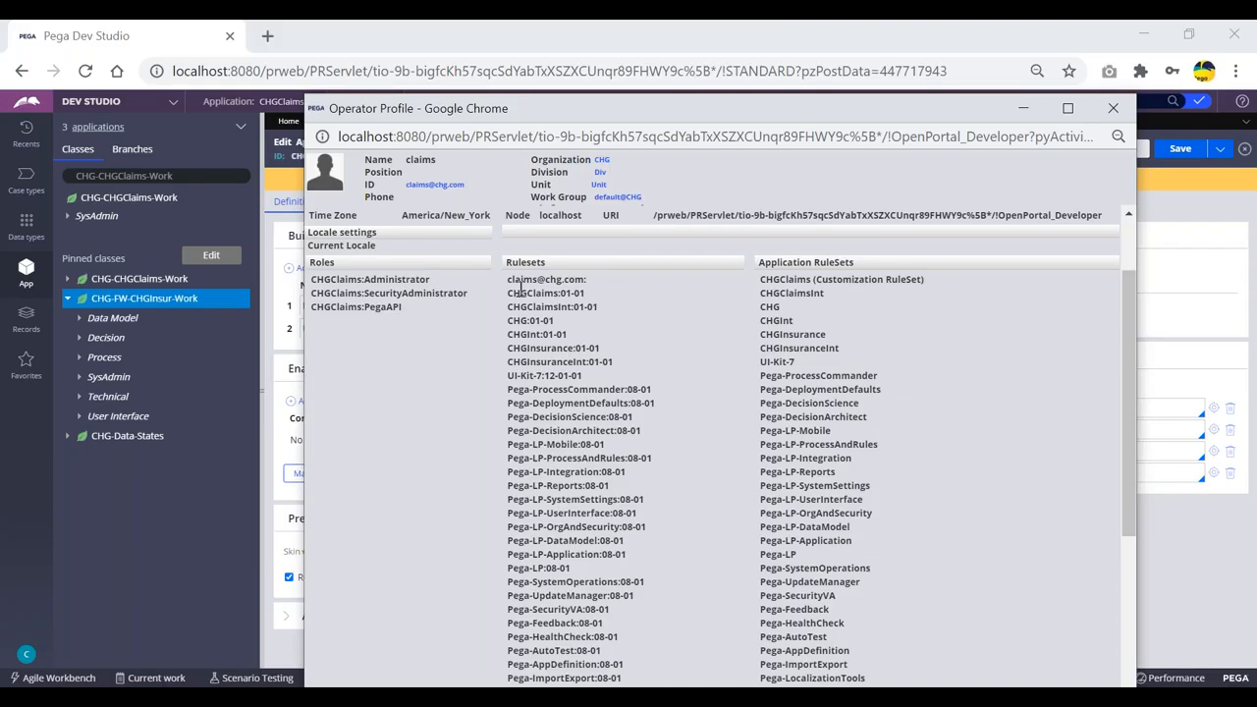
drag(507, 280, 584, 280)
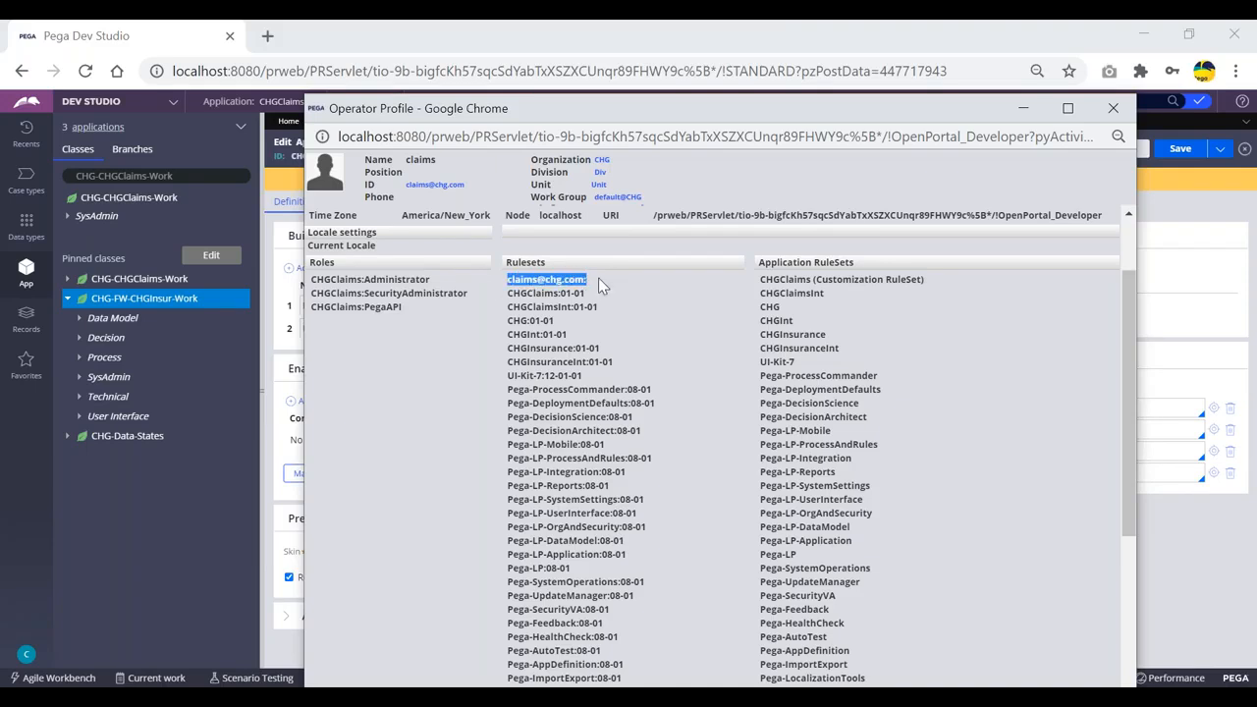
click(596, 282)
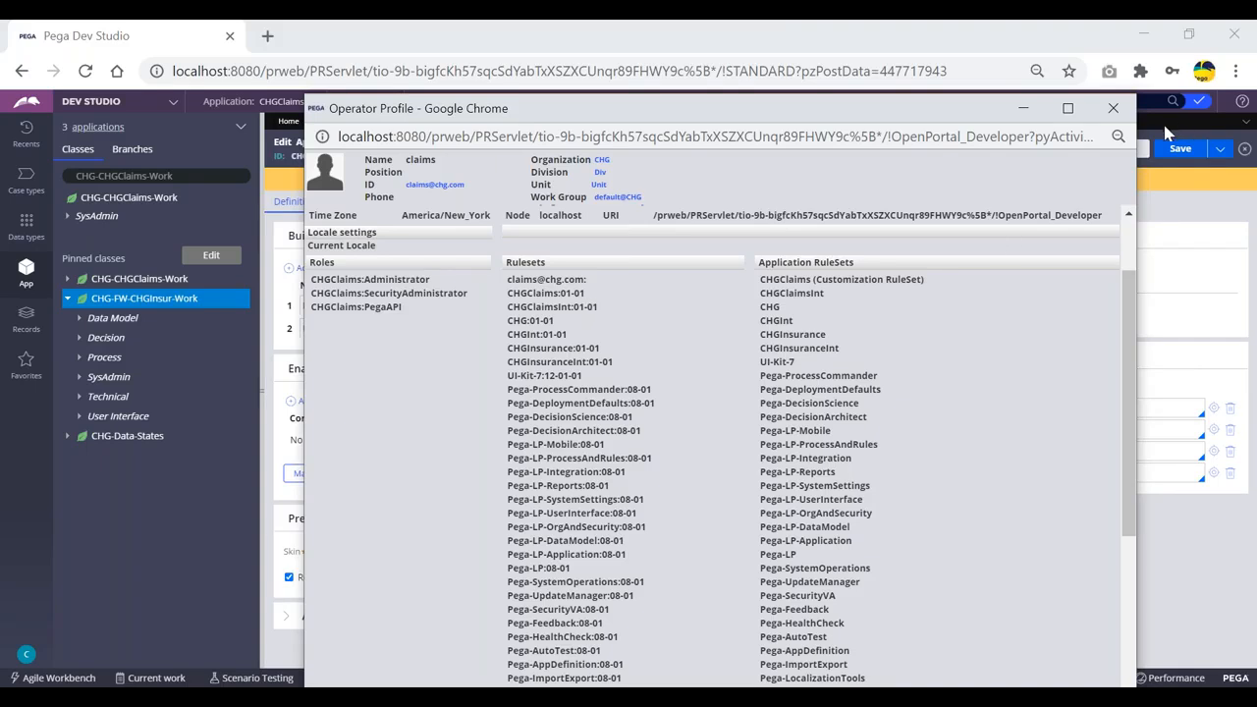
click(181, 533)
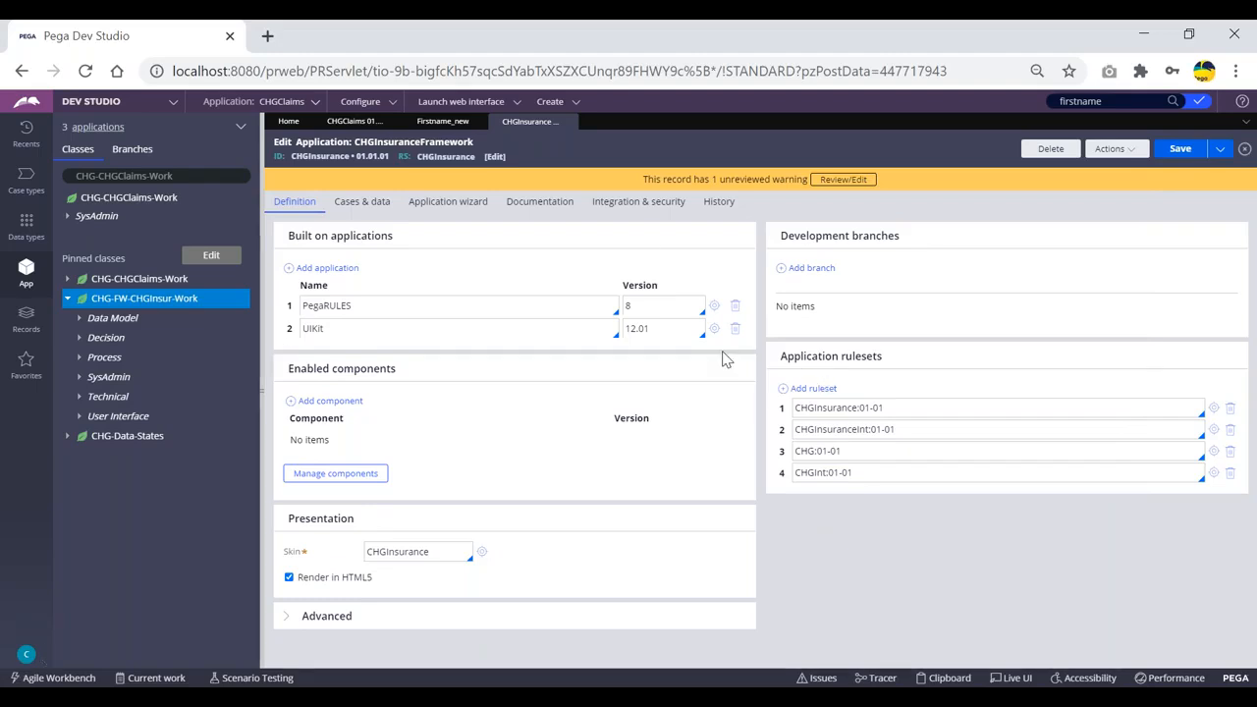
Switch between the operator profile and CHGInsuranceFramework definition, then close the Operator Profile popup.
key(alt+Tab)
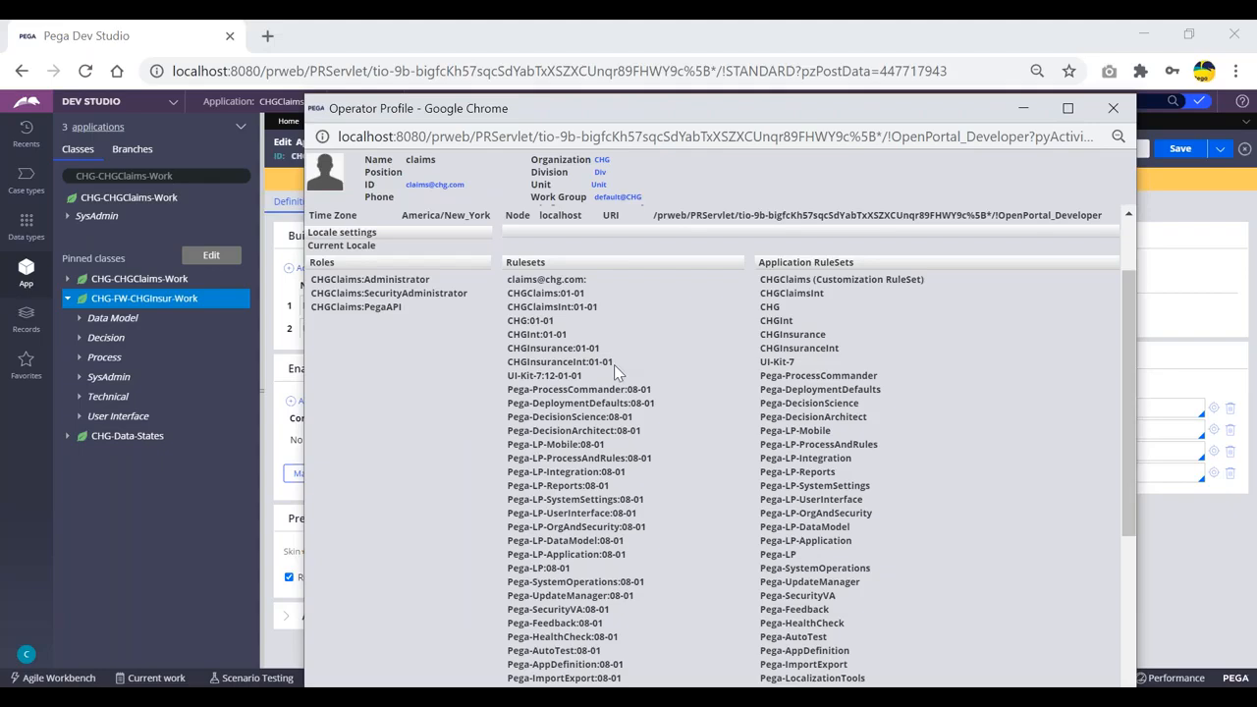
key(alt+Tab)
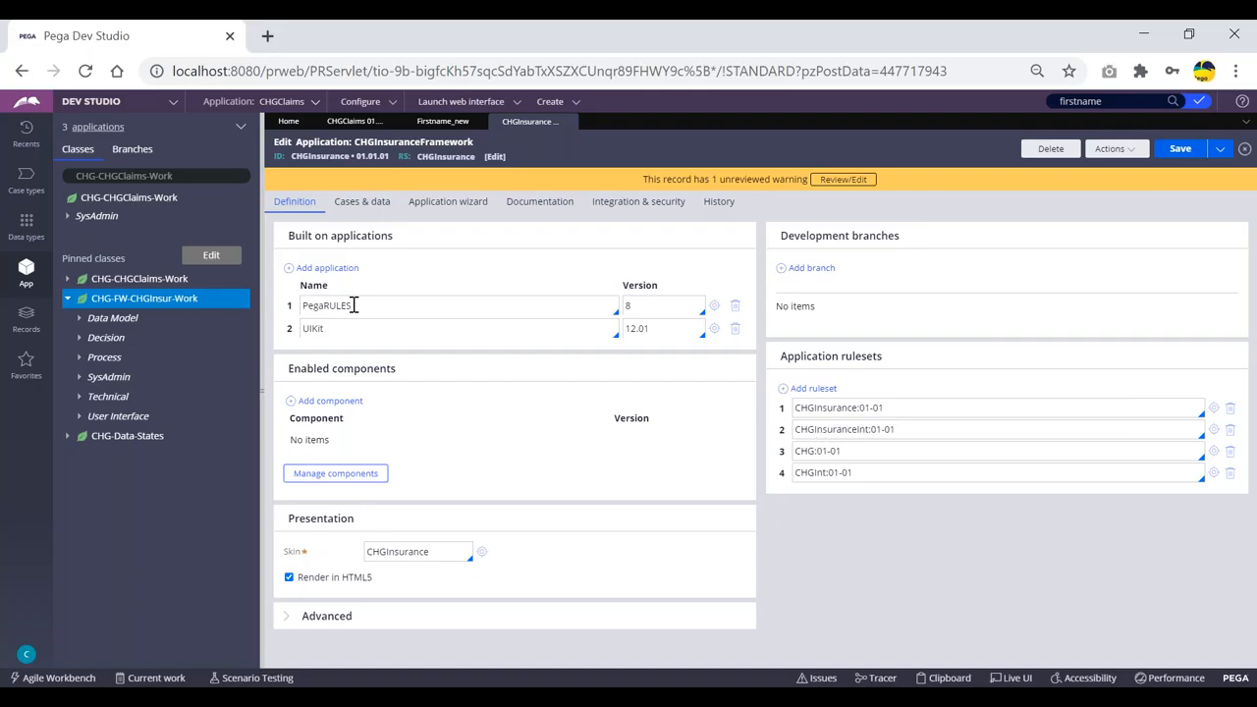
key(alt+Tab)
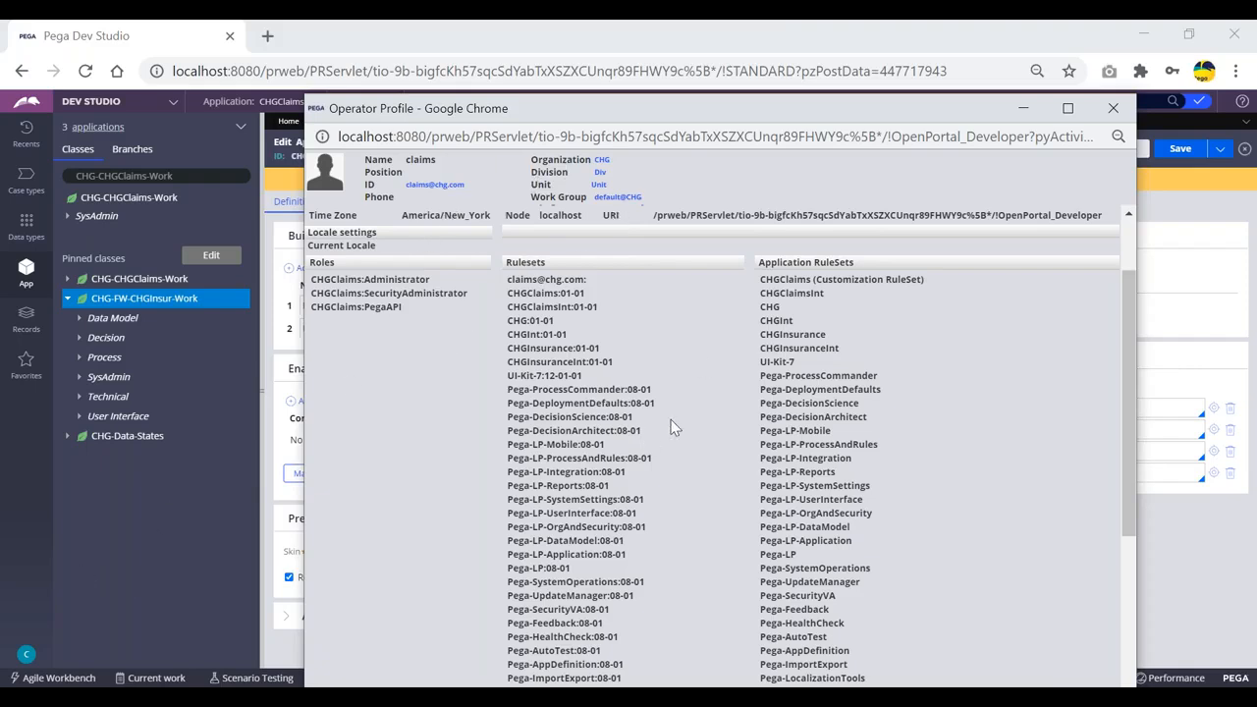
click(1113, 108)
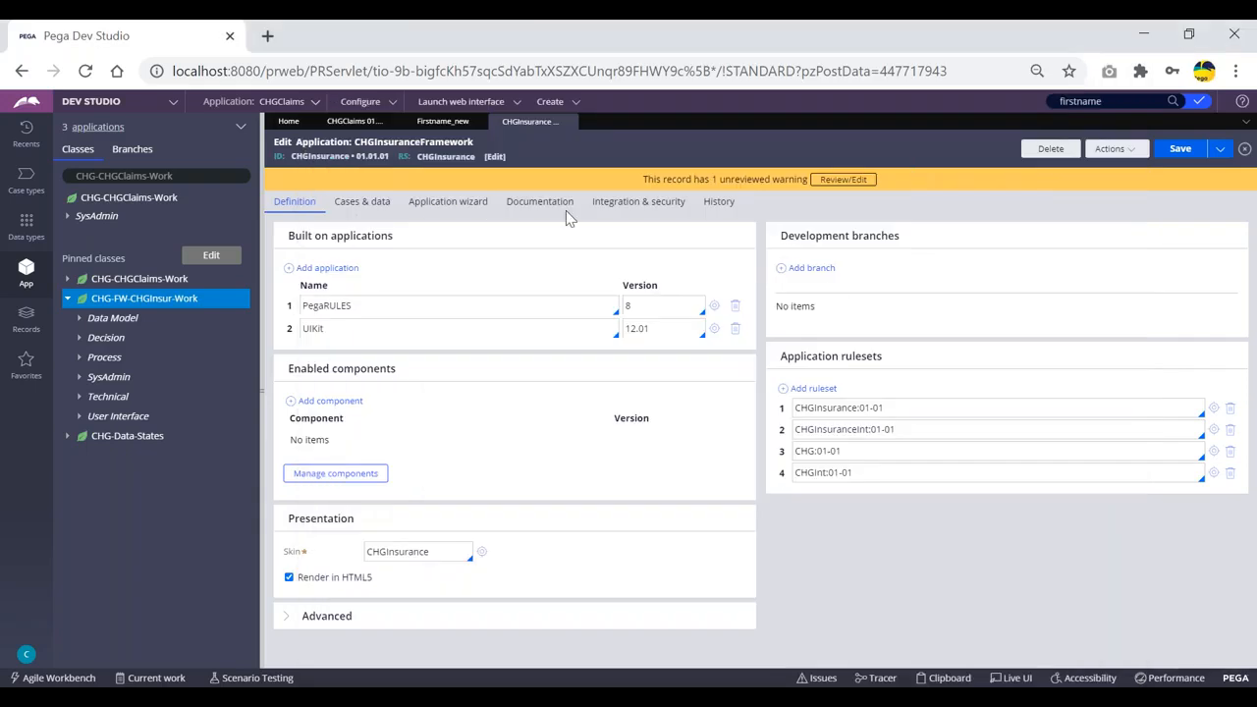
Show the Firstname_new property tab and highlight its ID to point out ruleset CHGInsurance:01-01-01.
click(356, 122)
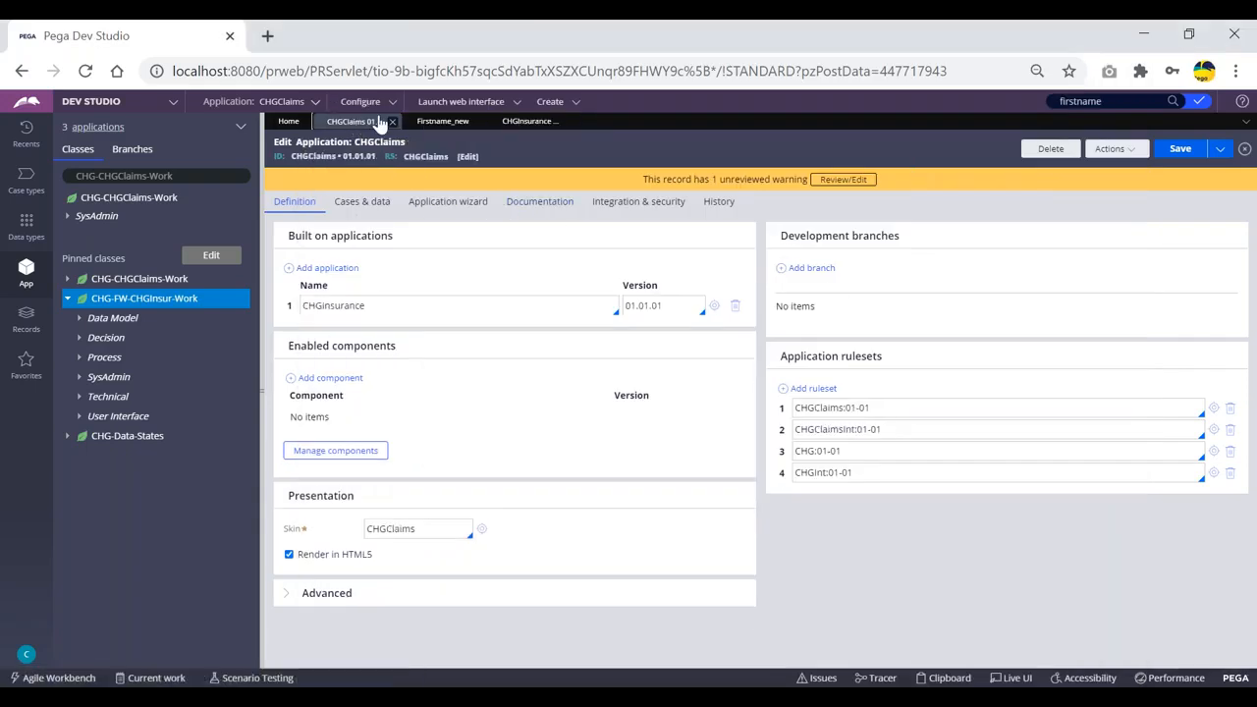
click(444, 123)
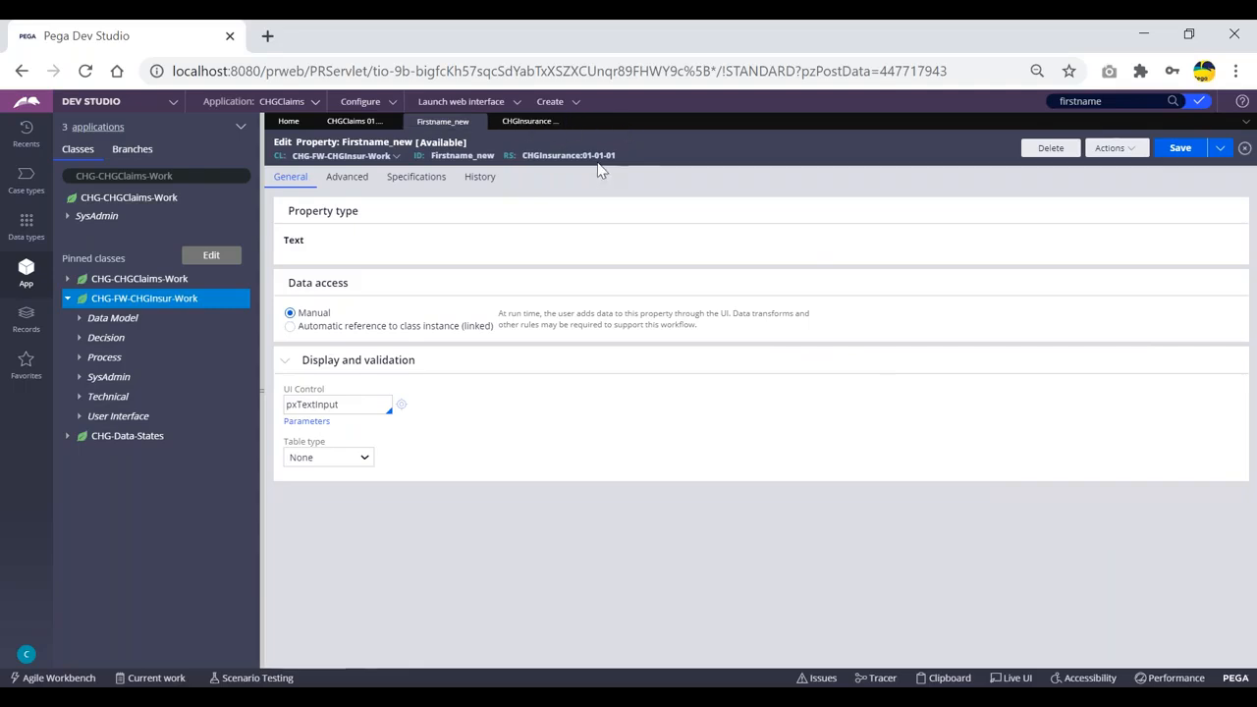
double_click(462, 155)
click(527, 139)
double_click(457, 154)
click(491, 144)
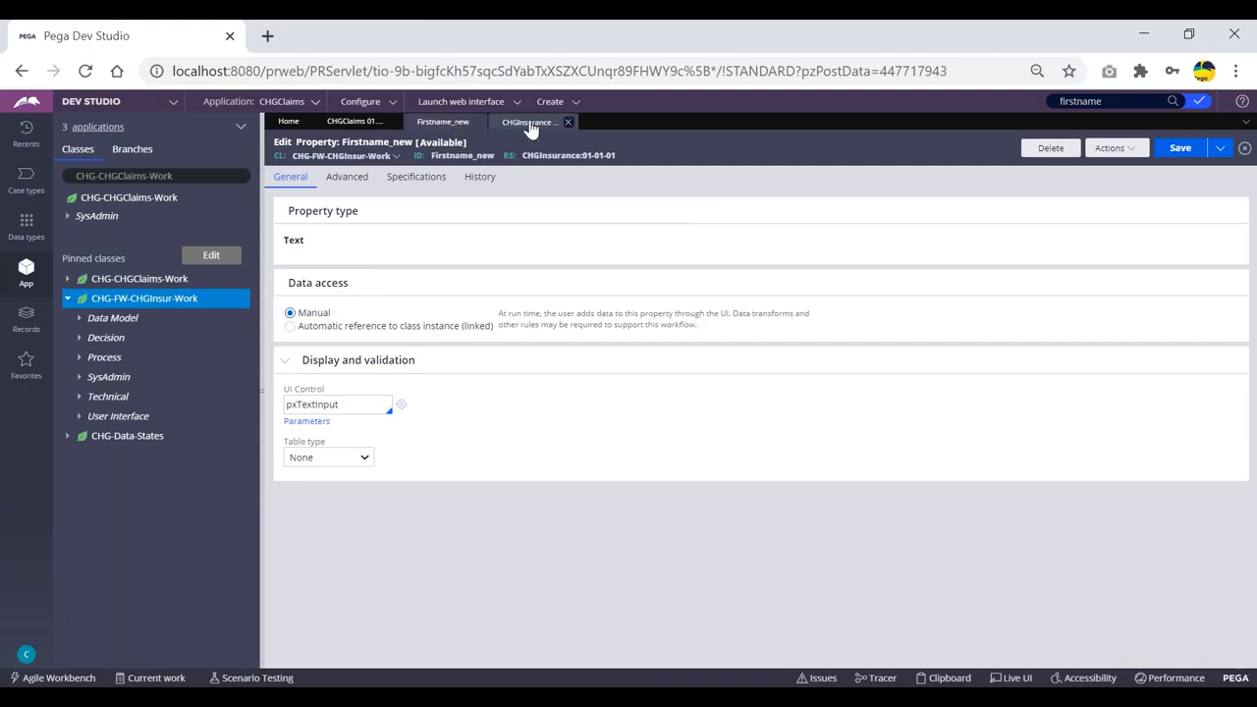
click(530, 123)
click(443, 122)
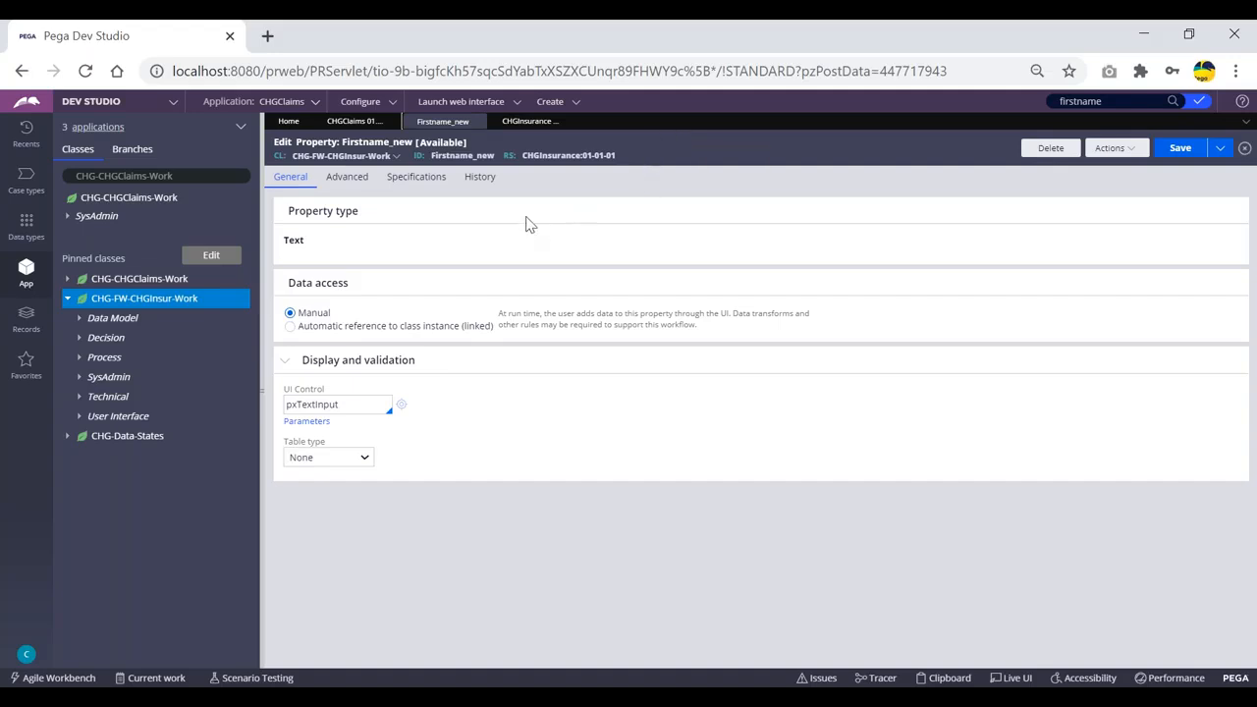
Compare the CHGClaims, CHGInsuranceFramework and Firstname_new tabs, ending on CHGClaims 01.01.01.
click(352, 124)
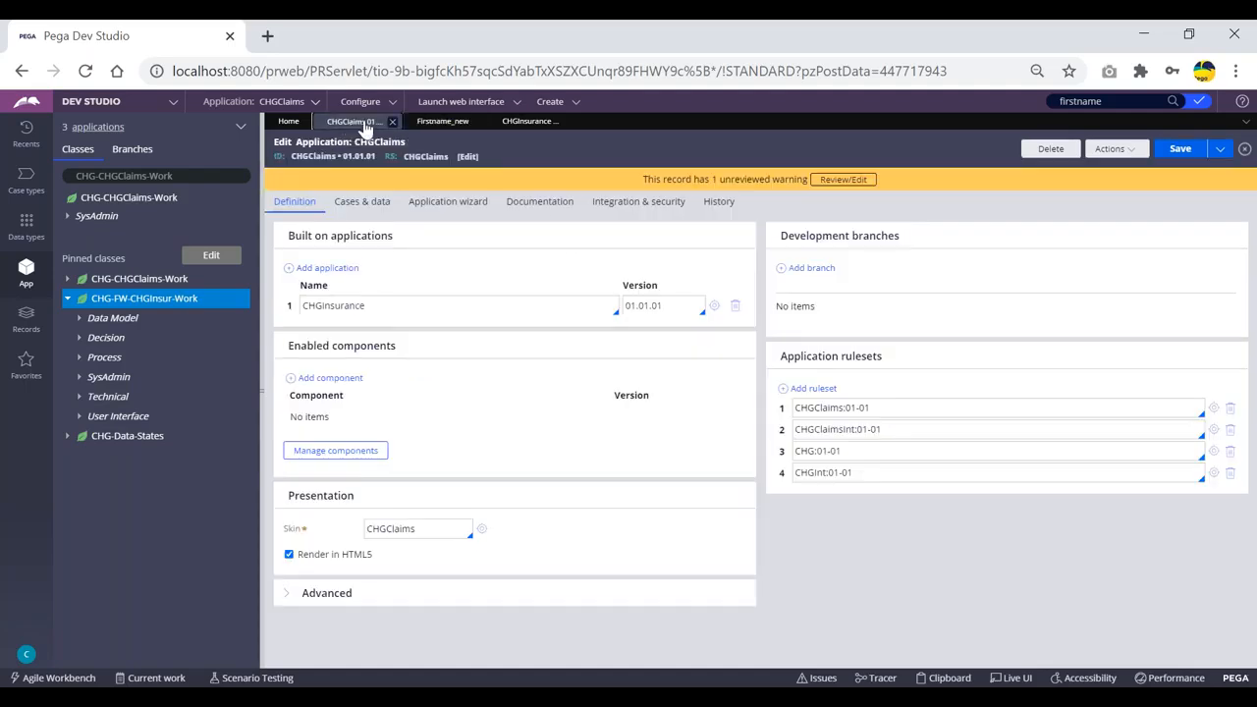
click(535, 123)
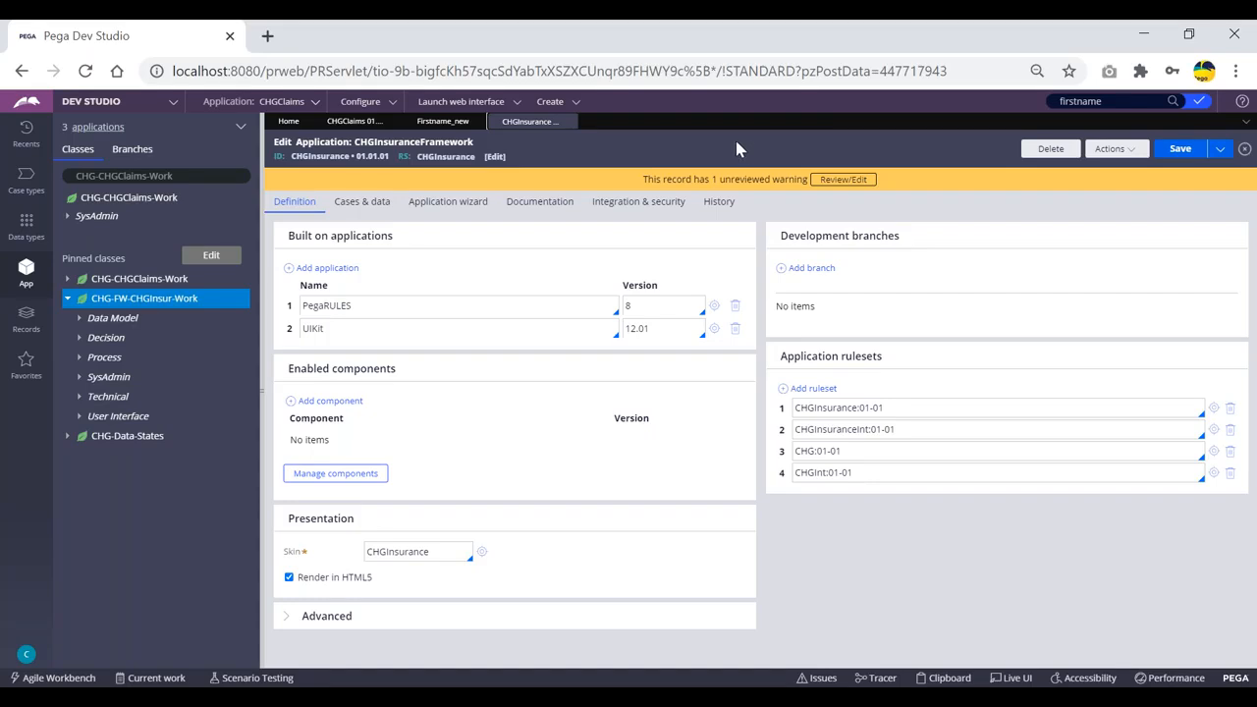
click(435, 123)
click(351, 122)
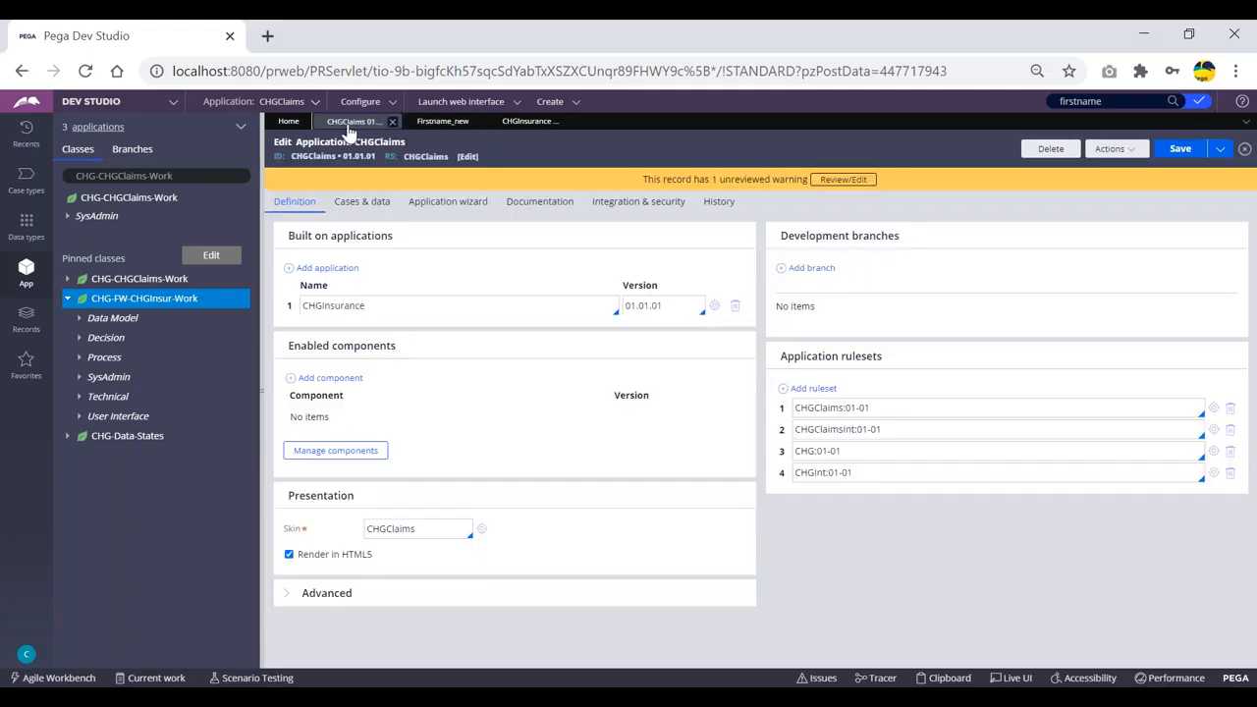
click(510, 128)
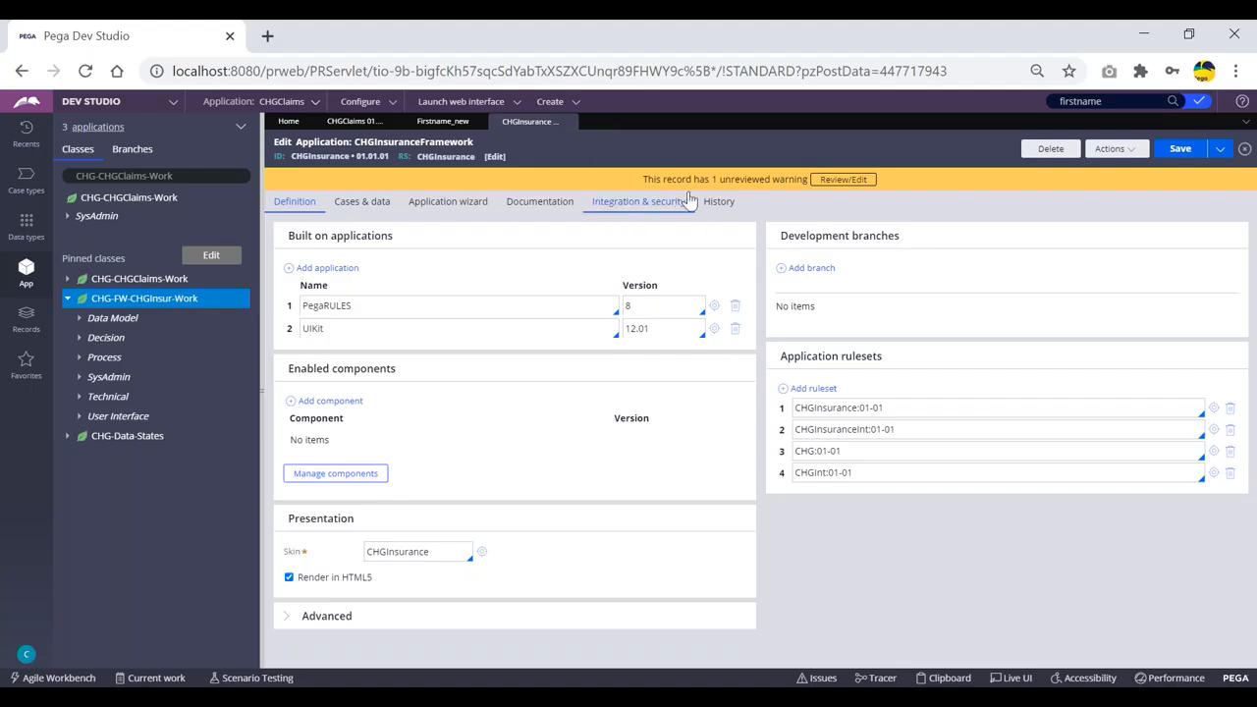
click(439, 121)
click(355, 123)
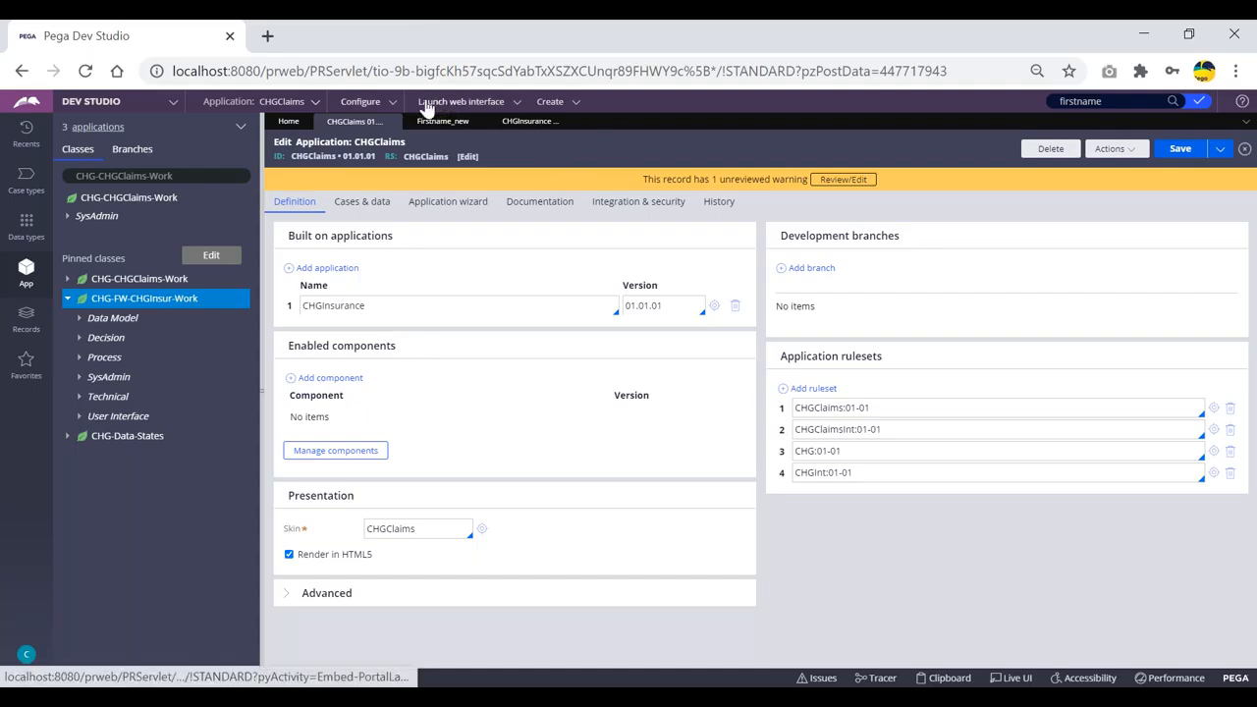
Start a new property record via Create > Data Model > Property in CHGClaims 01-01-01.
click(280, 108)
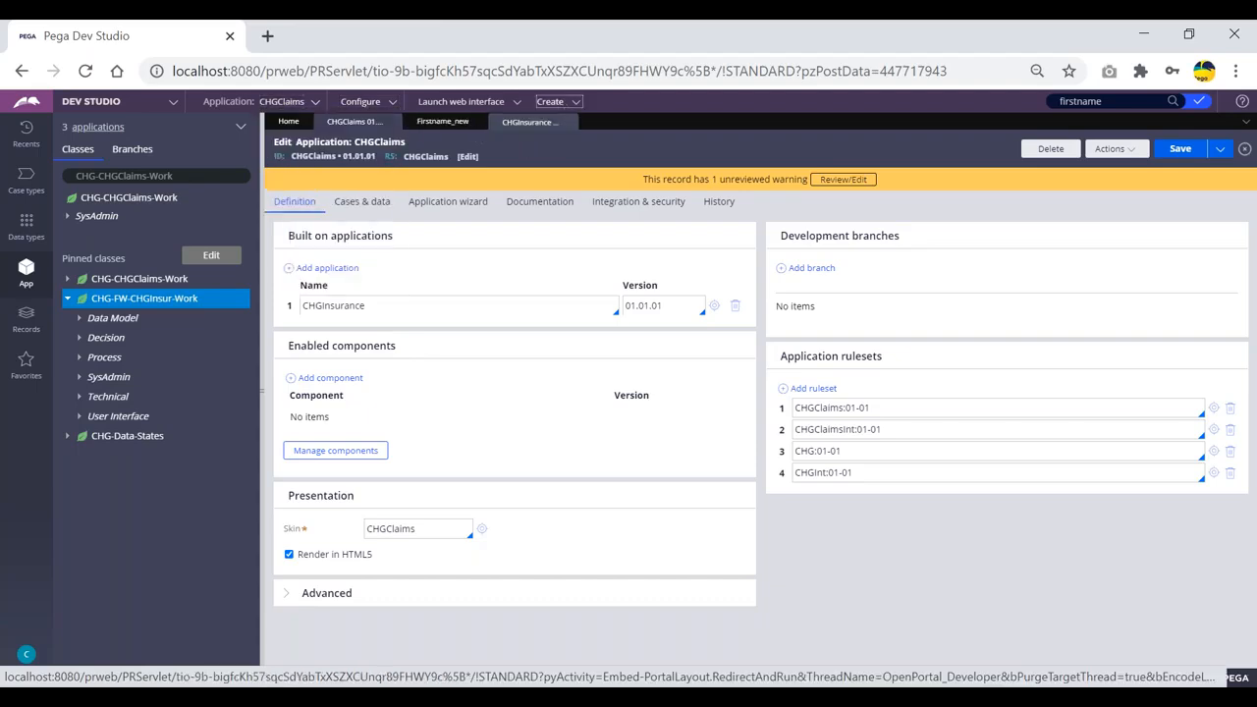
click(574, 104)
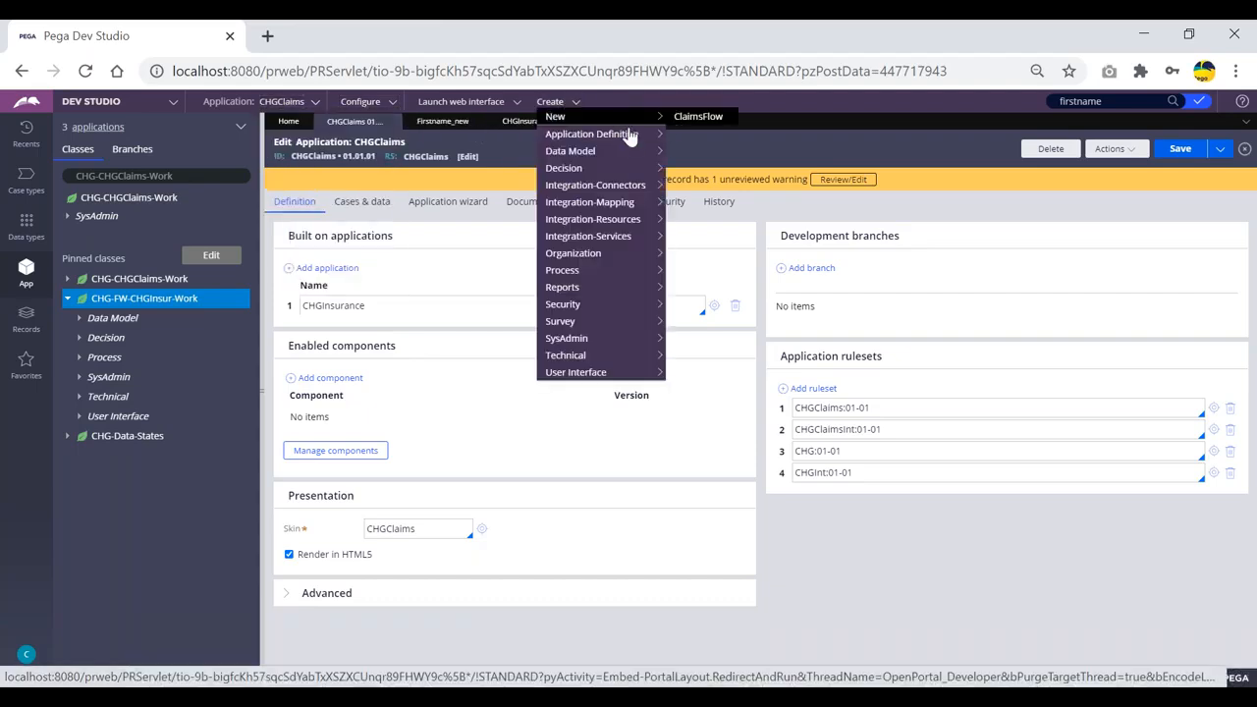
mouse_move(629, 151)
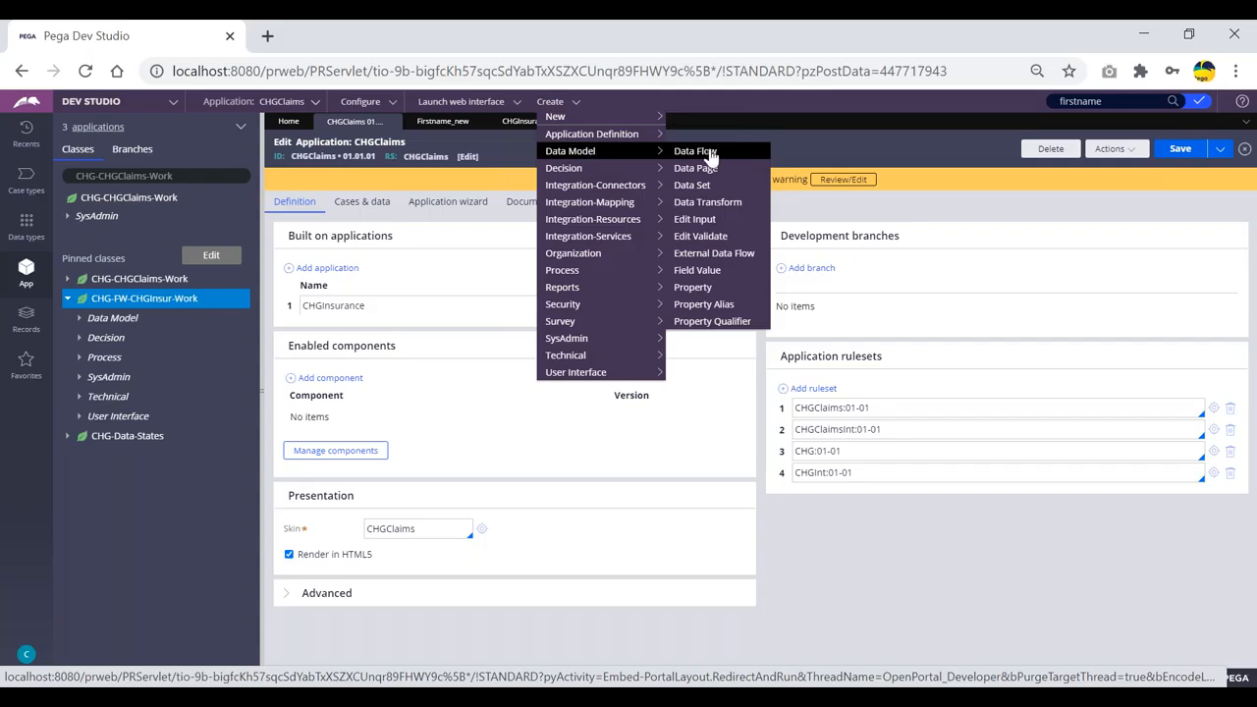
click(694, 287)
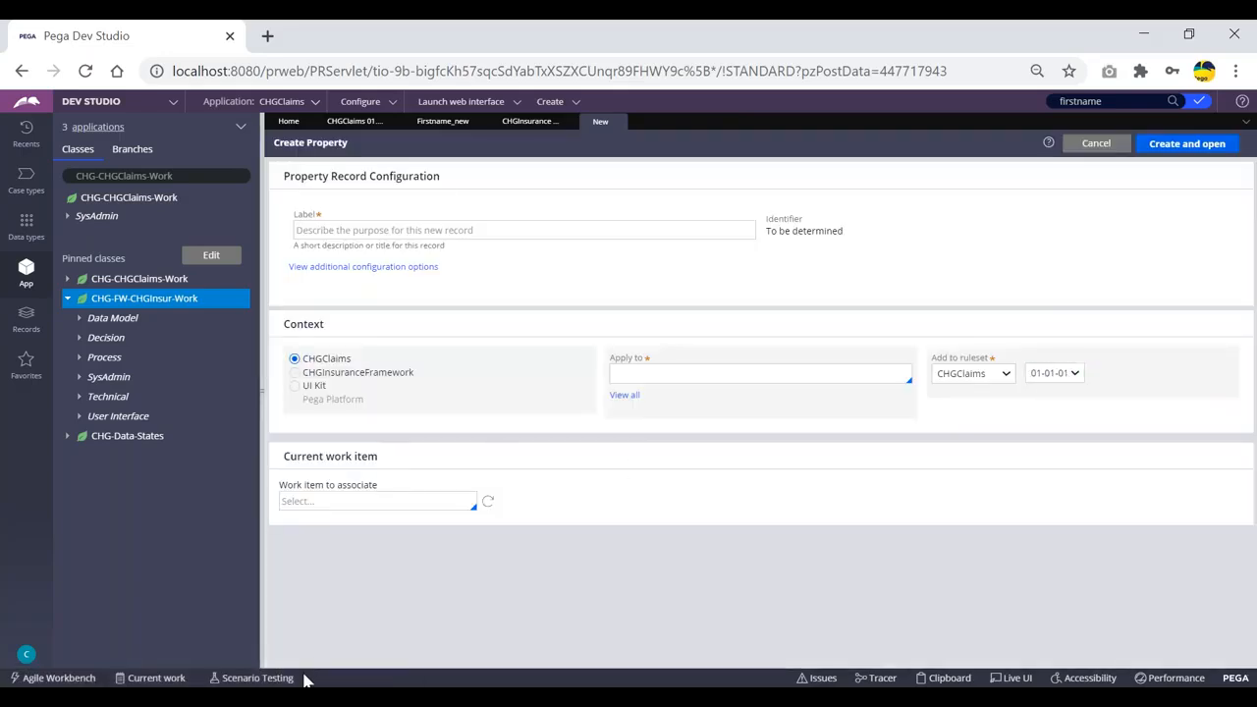
Launch Notepad, type 01-01-01 and highlight each of its two-digit parts.
key(super+r)
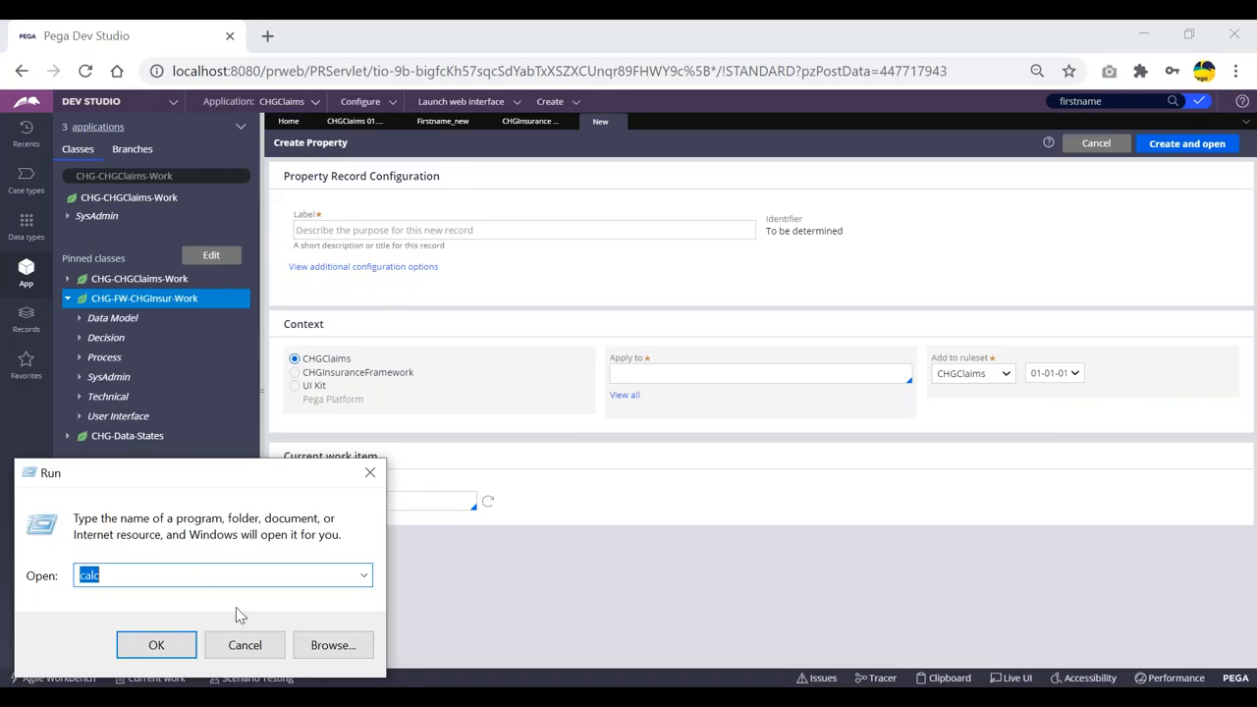
text(notepad)
key(Return)
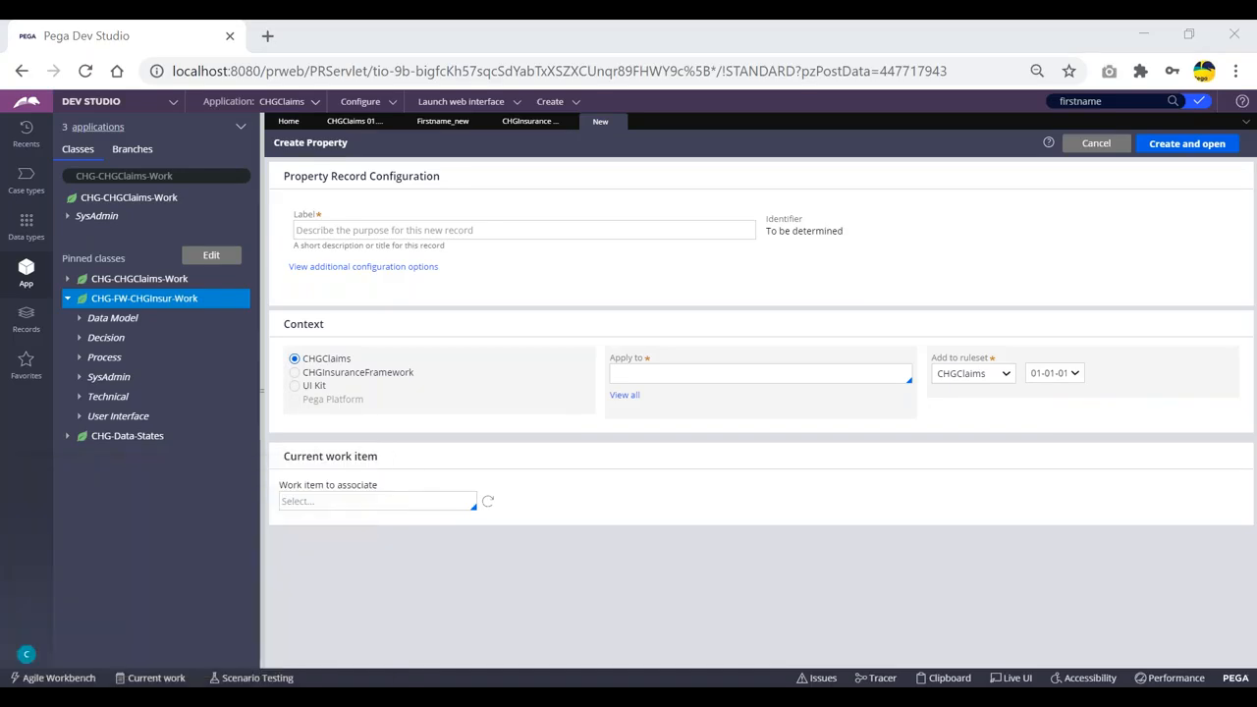
text(0)
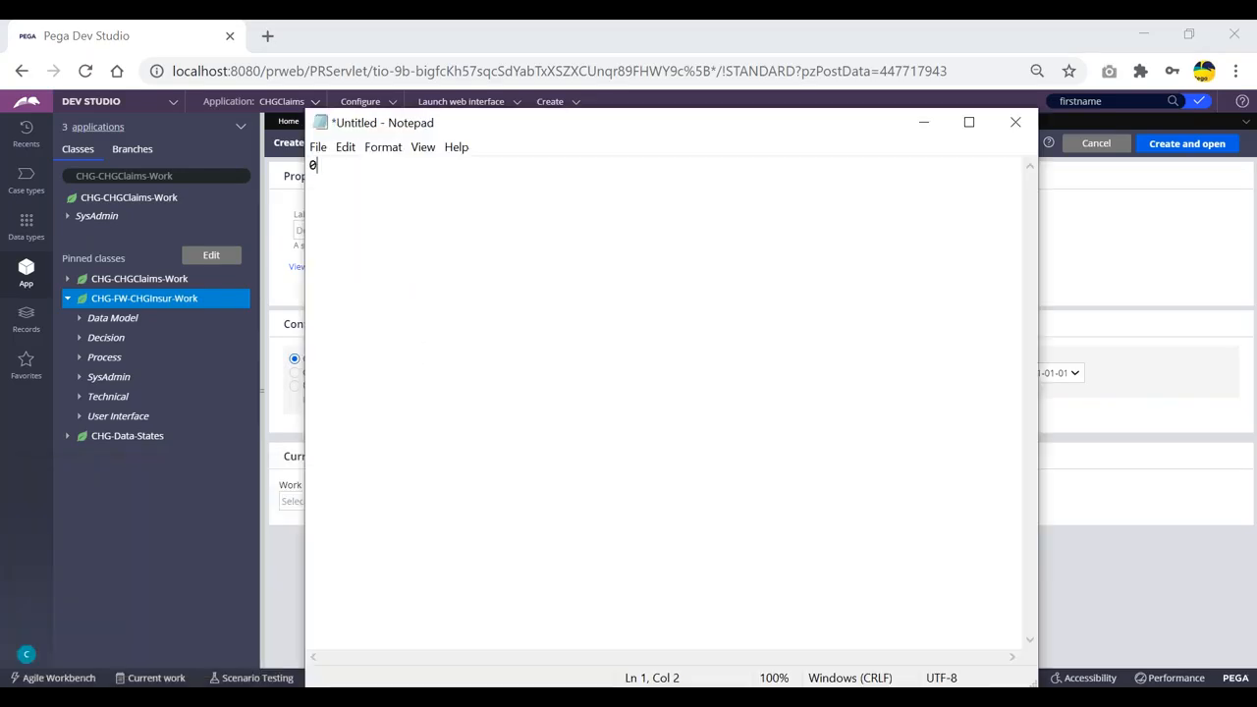
text(1-01-01)
drag(325, 166, 309, 166)
drag(349, 165, 308, 165)
click(365, 191)
click(376, 166)
click(378, 165)
click(387, 165)
Add versions 01-01-02, 01-01-03 and 01-01-99 on new lines.
key(Return)
text(01-01-)
text(02 )
text(01-01)
text(-03)
key(Return)
text(01-01-99)
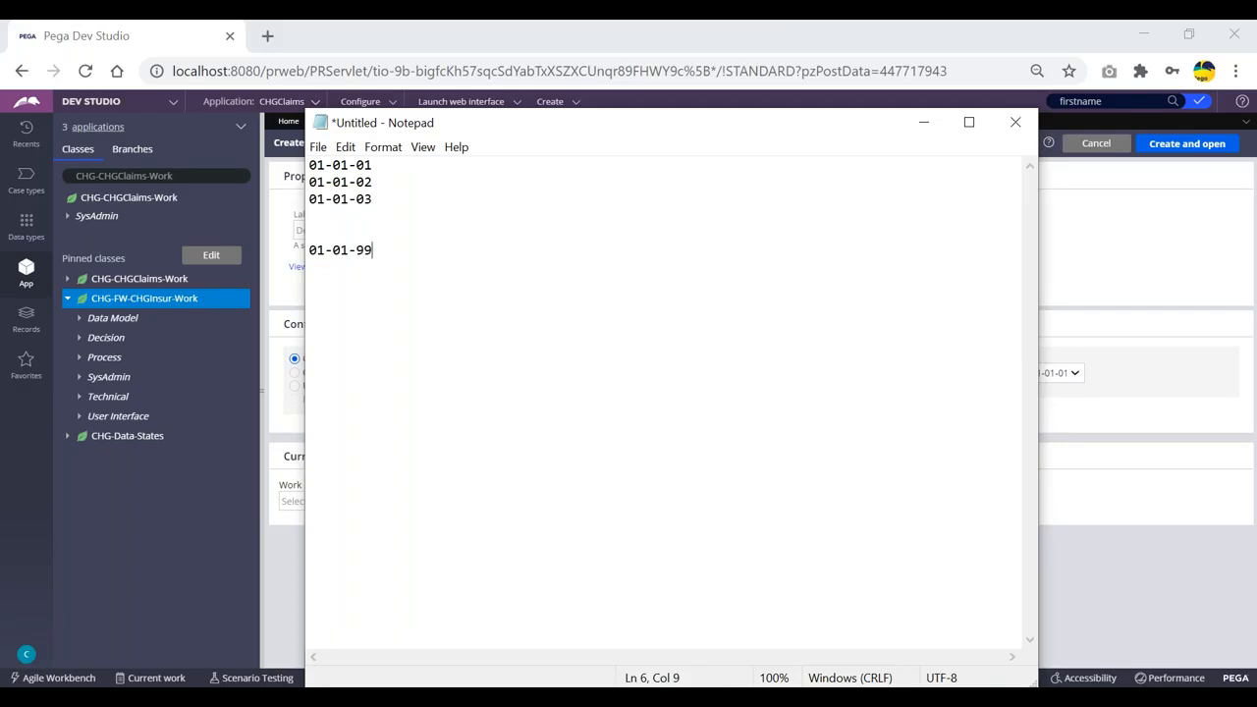
key(Return)
key(Return)
key(Return)
Add 01-02-01 and 01-02-99, fixing the stray leading dash on 01-02-99.
text(01-02-01)
key(Return)
text(-1-02-)
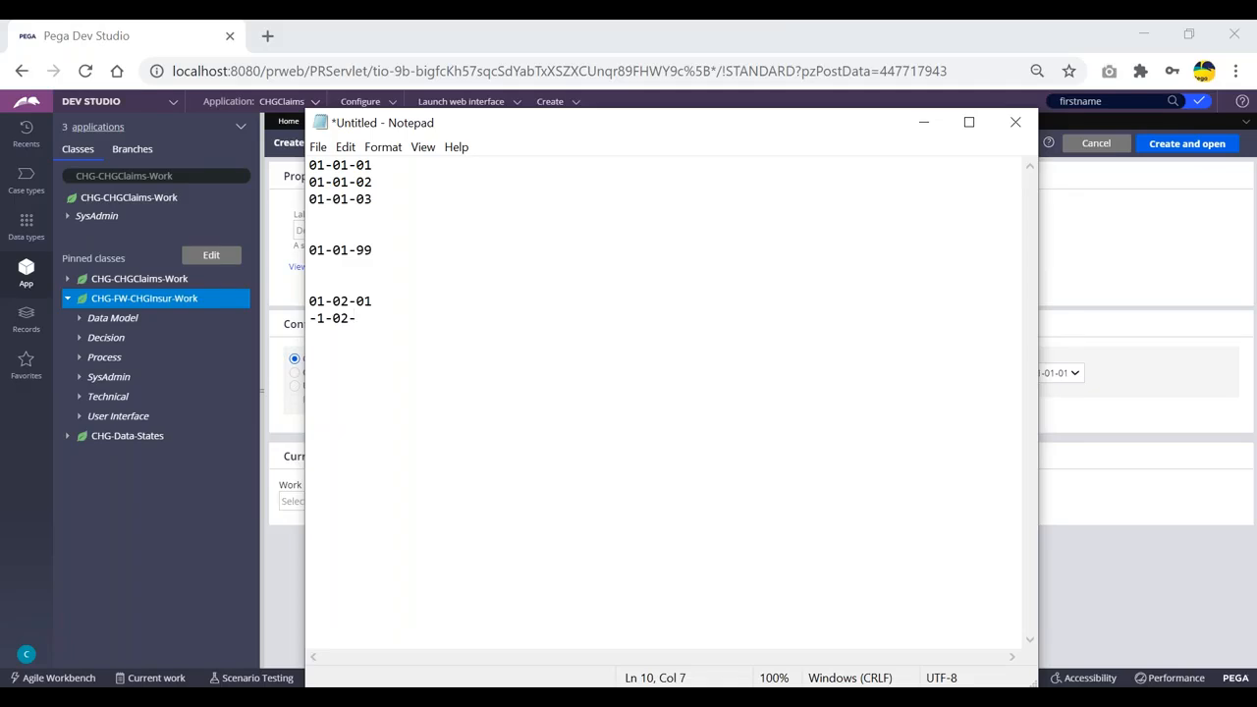
text(99)
key(Home)
key(Delete)
text(0)
click(403, 318)
key(Return)
key(Return)
Add 01-99-99, 02-01-01 and 99-99-99, then highlight the higher versions and 01-01-01.
text(01-99-99)
key(Return)
key(Return)
text(02-01-01-)
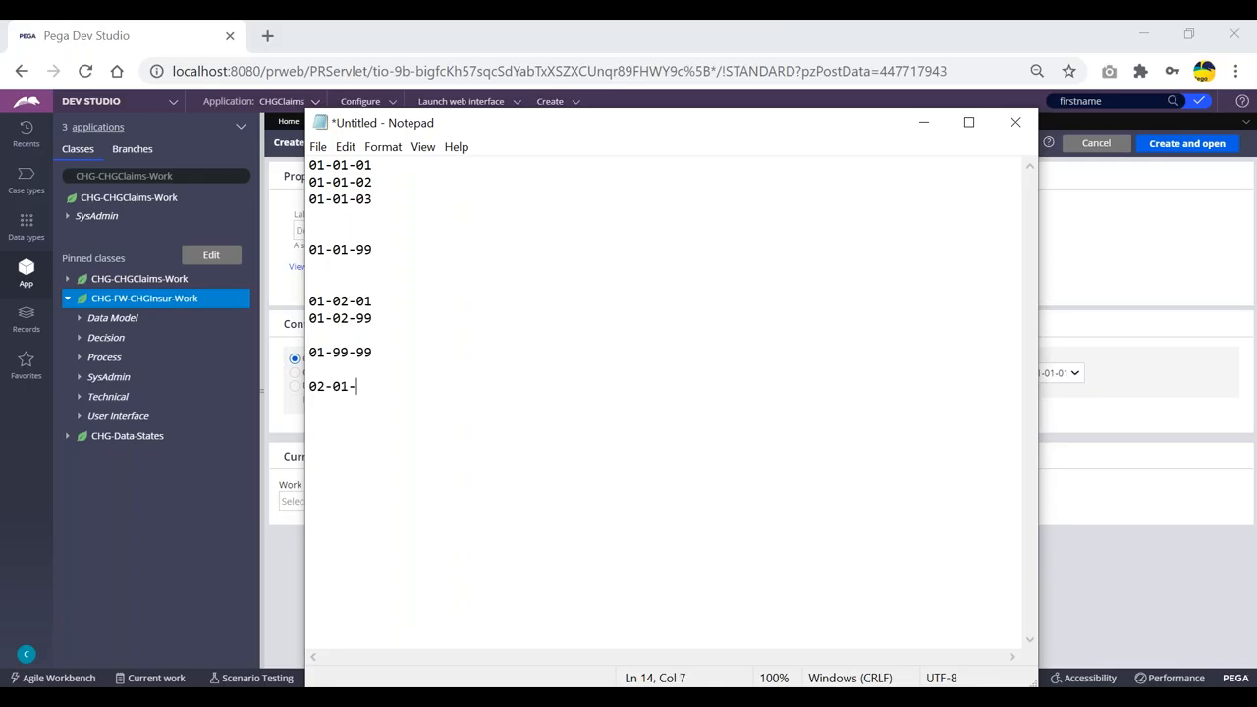
key(BackSpace)
key(Return)
key(Return)
text(0)
key(BackSpace)
text(99-99-99)
drag(379, 424, 310, 201)
click(505, 276)
drag(385, 165, 308, 163)
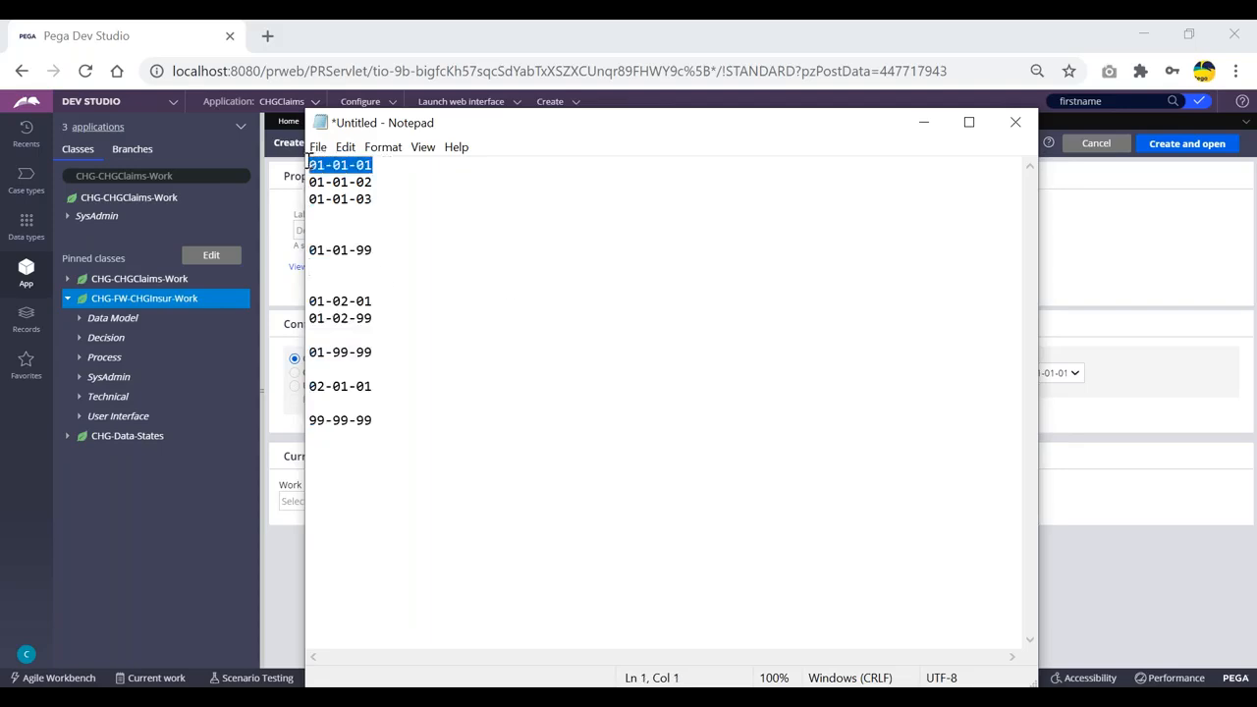
Highlight the 02 in 01-02-01 and the 99 in 01-99-99 to explain version parts.
click(378, 169)
click(379, 183)
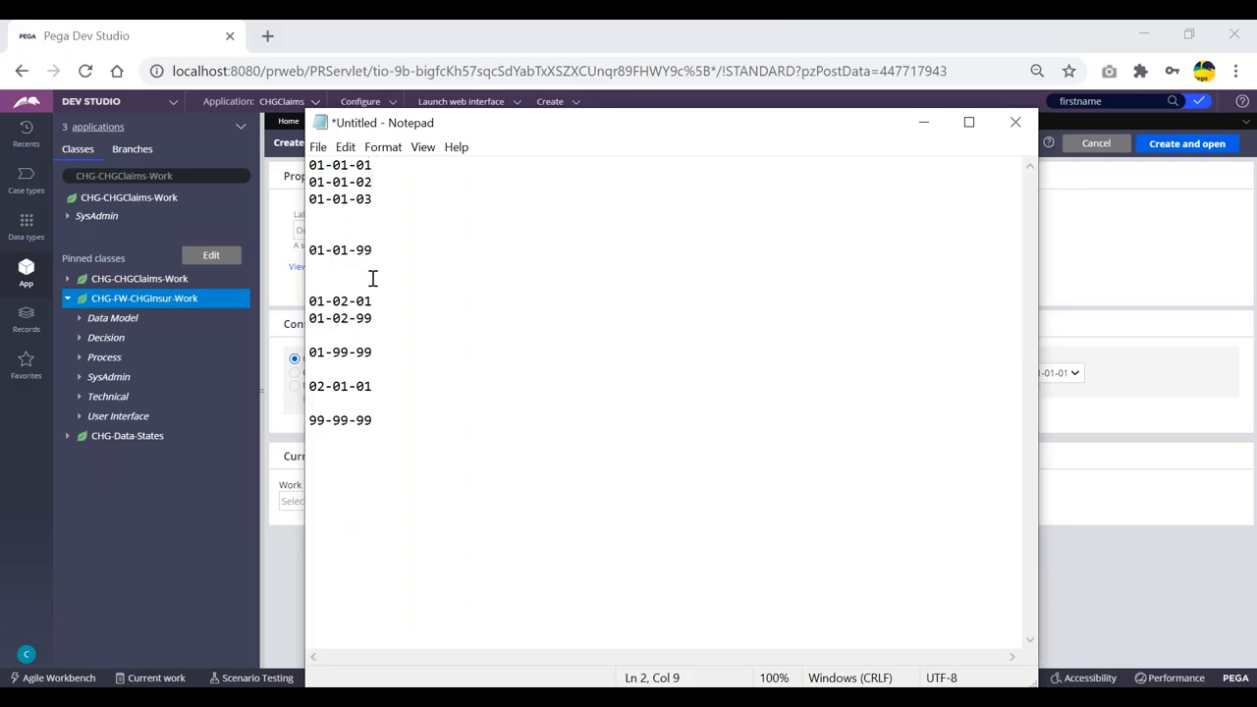
click(350, 300)
key(shift+Left)
key(shift+Left)
drag(349, 351, 316, 385)
click(410, 371)
click(378, 166)
drag(378, 166, 309, 165)
click(399, 165)
Type and erase a note after 01-01-01, then check Pega's ruleset version dropdown unchanged.
text(01)
key(BackSpace)
text(2-02-2)
key(BackSpace)
key(BackSpace)
key(BackSpace)
key(BackSpace)
key(BackSpace)
key(BackSpace)
key(BackSpace)
key(BackSpace)
drag(379, 168, 309, 166)
click(420, 170)
click(427, 169)
drag(325, 165, 308, 165)
click(356, 166)
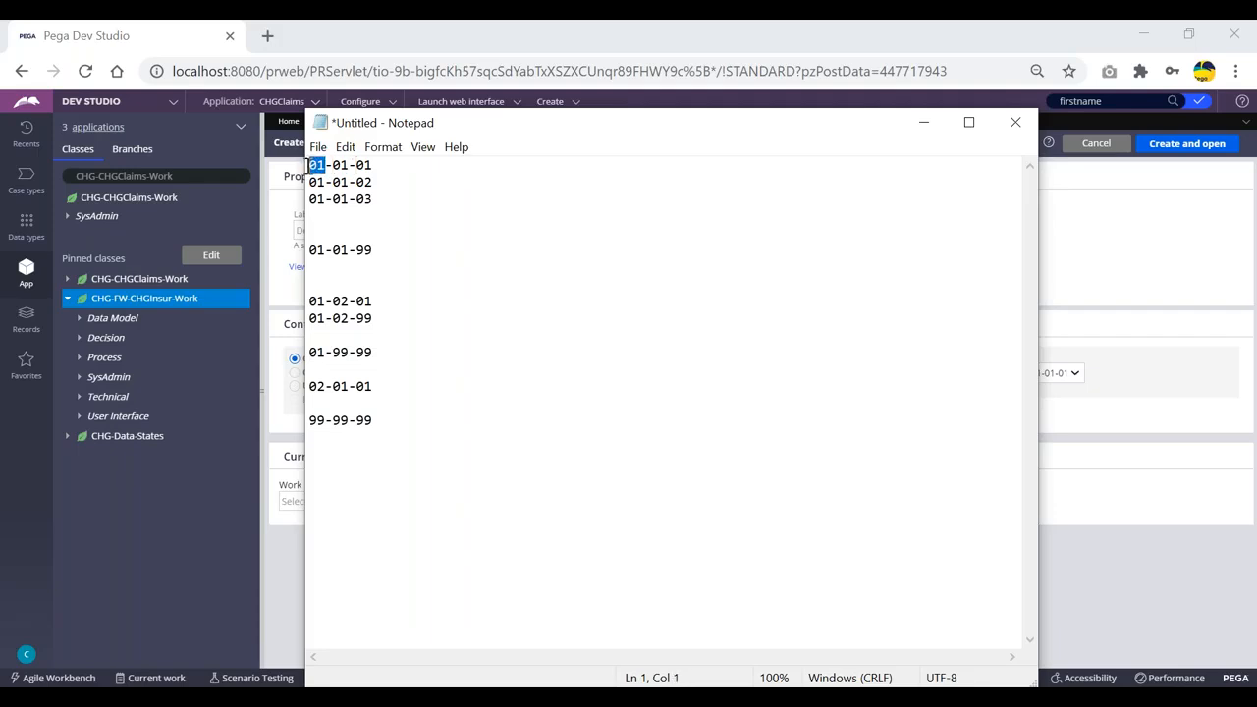
click(377, 165)
click(1073, 376)
click(1076, 378)
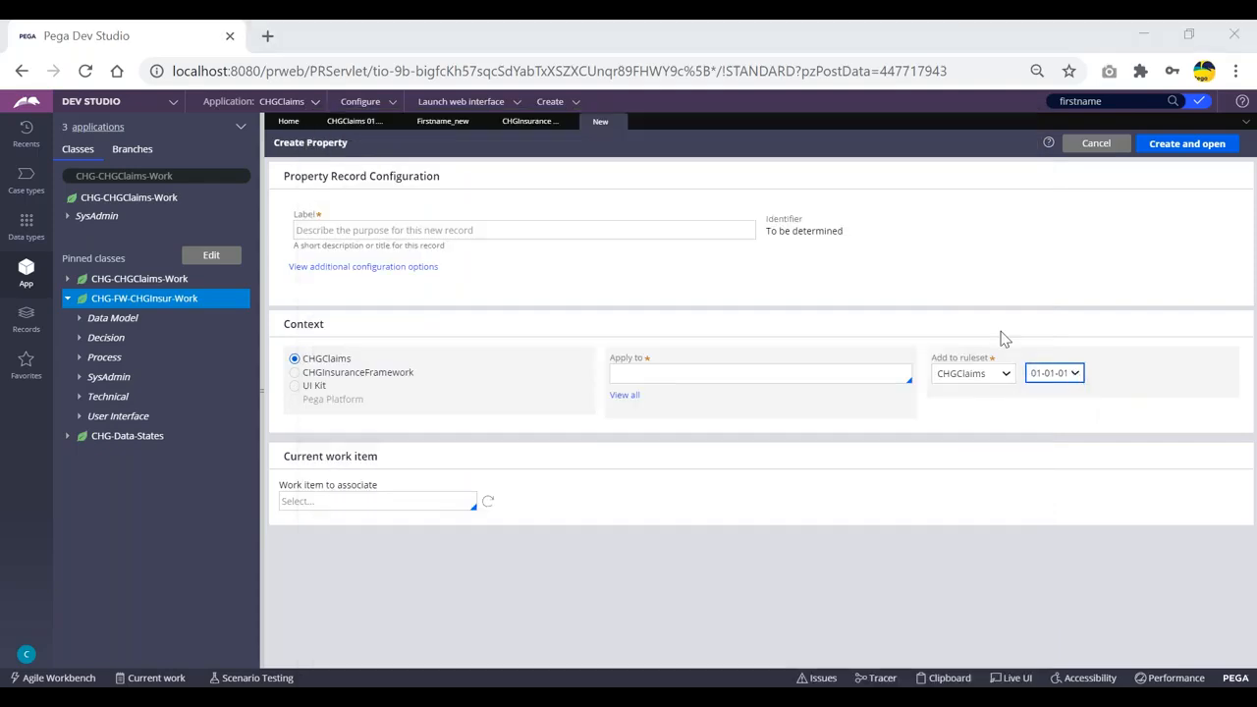
key(alt+Tab)
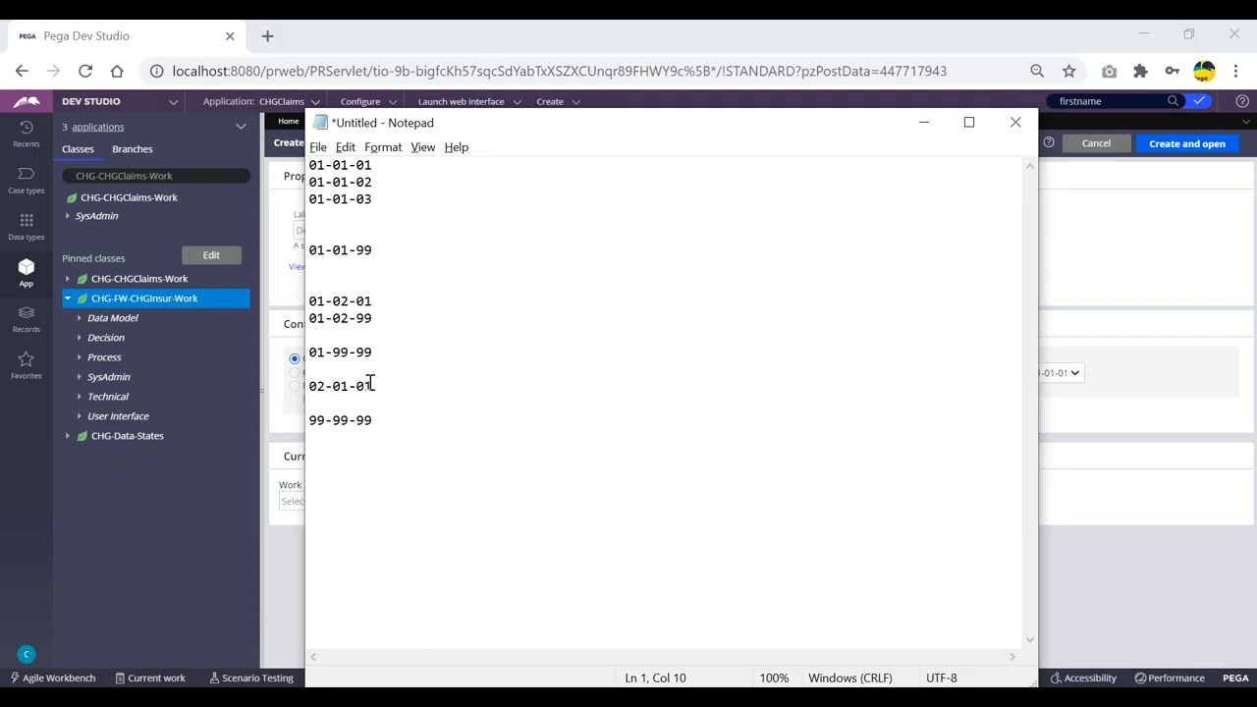
drag(379, 385, 307, 385)
click(437, 381)
key(alt+Tab)
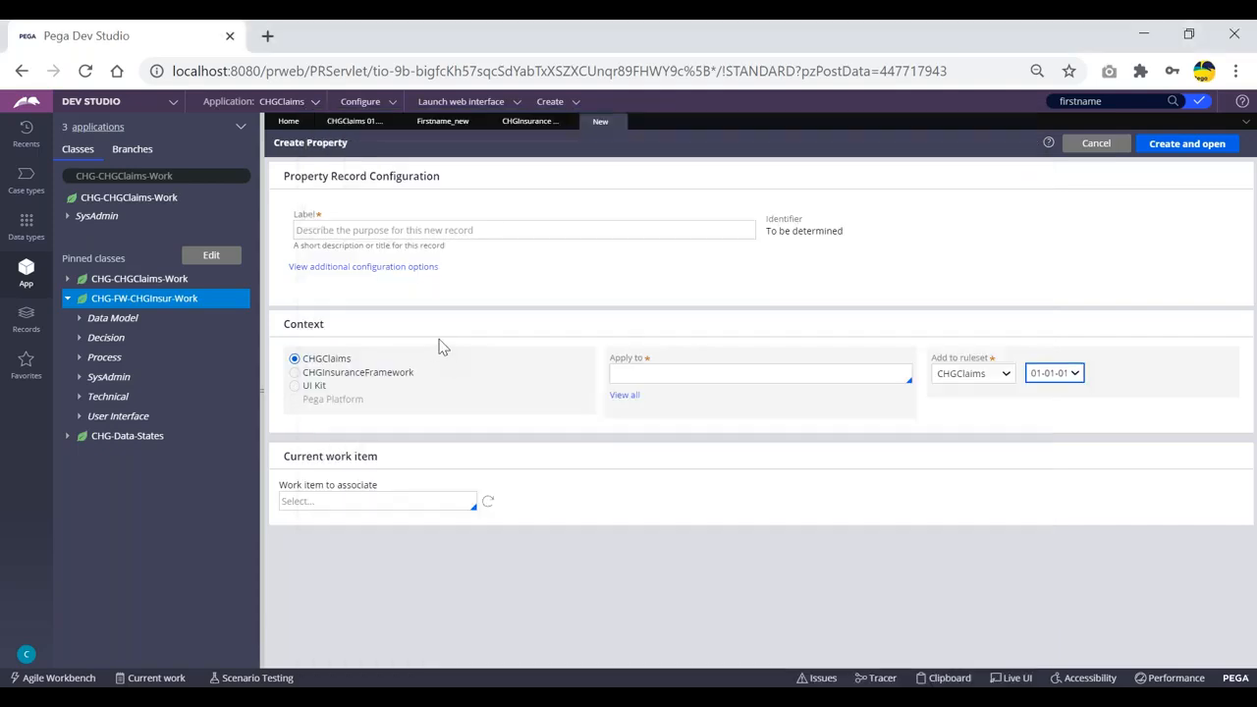
key(alt+Tab)
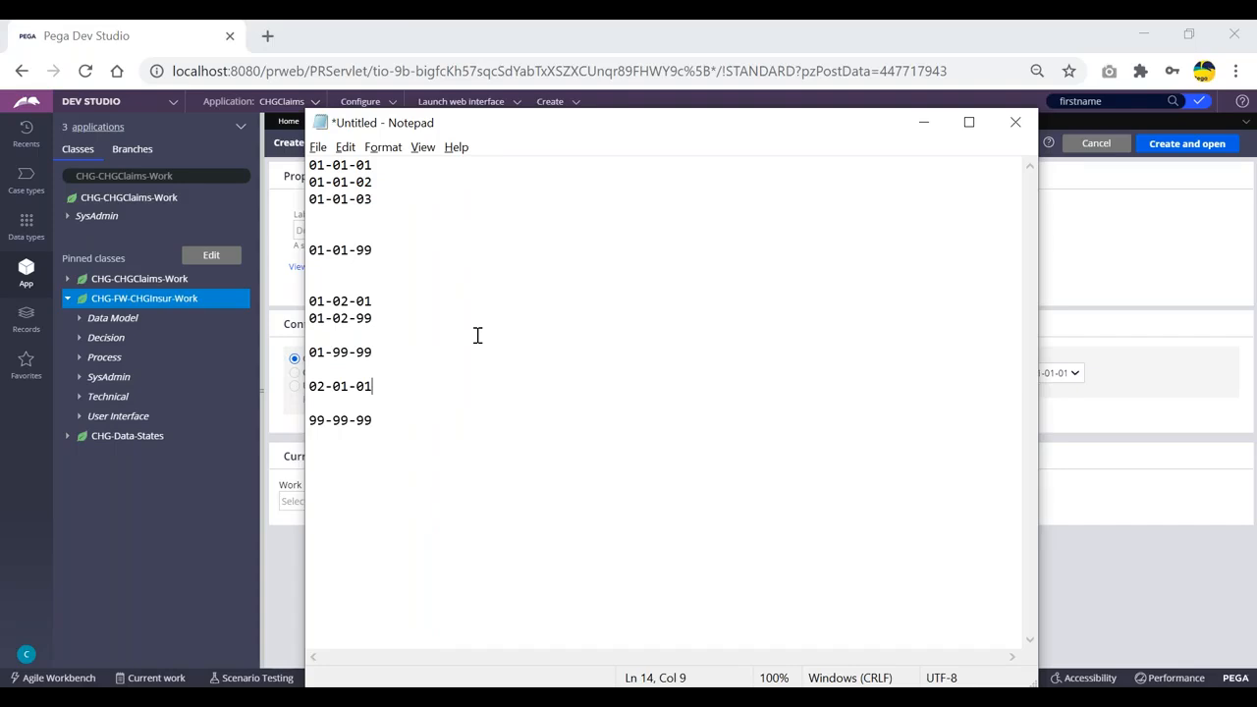
key(alt+Tab)
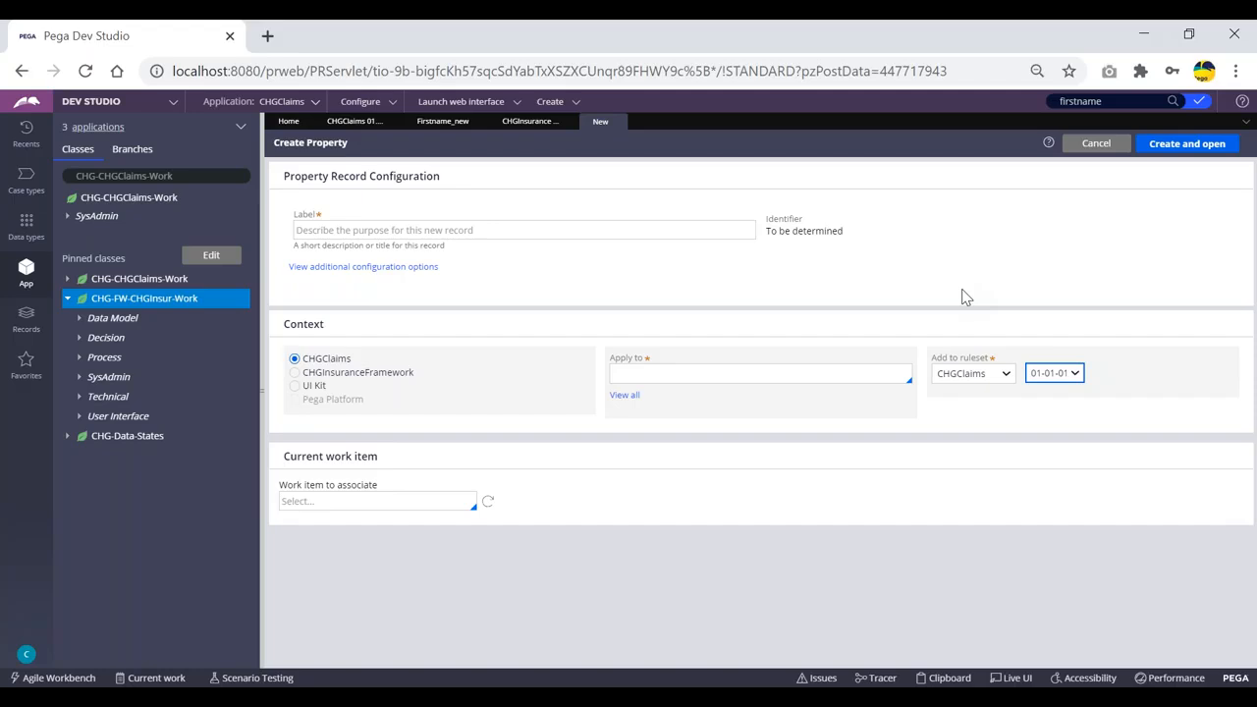
Review the Notepad version notes, checking the 99-99-99, 01-01-01 and 01-01-02 entries.
key(alt+Tab)
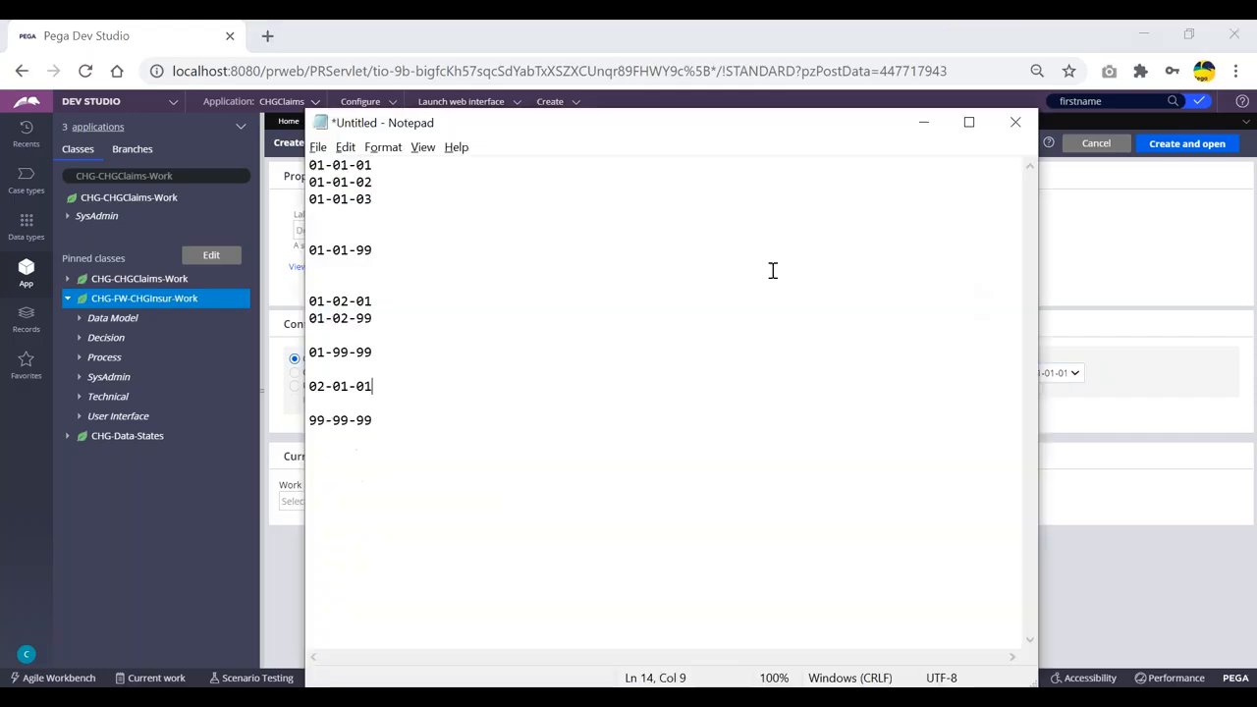
click(327, 418)
drag(325, 419, 311, 417)
click(390, 416)
key(alt+Tab)
key(alt+Tab)
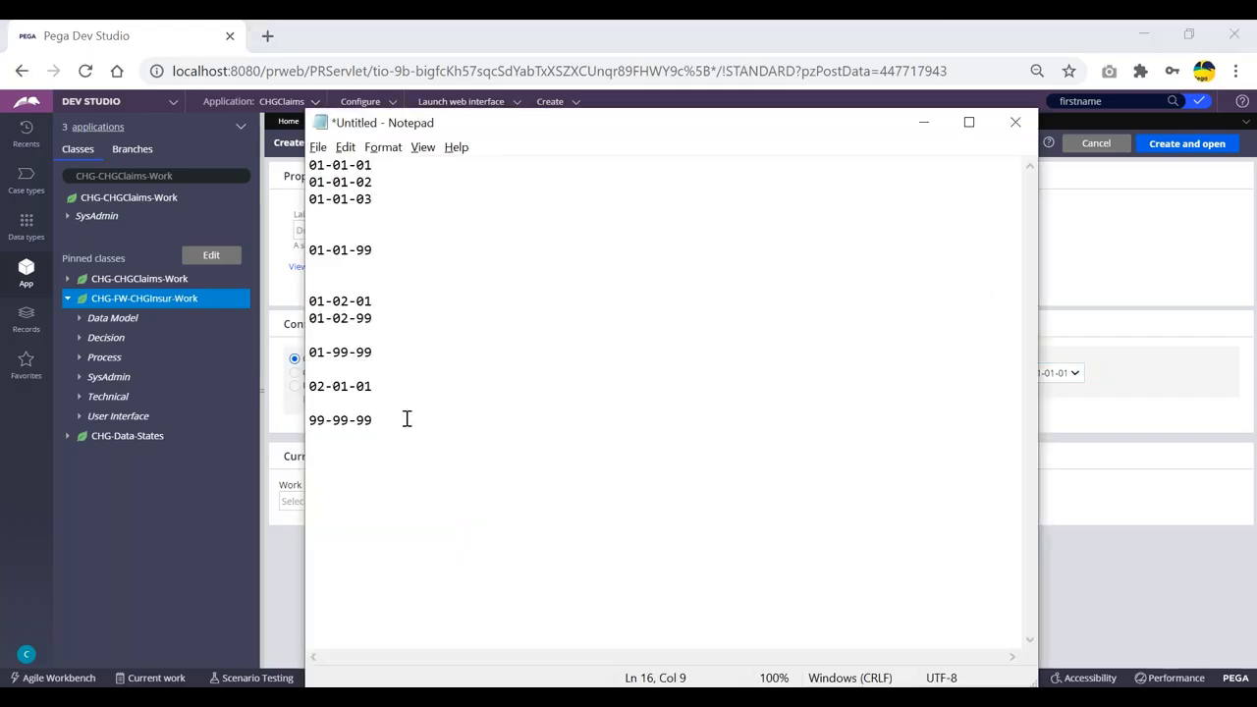
drag(375, 165, 308, 165)
click(396, 165)
click(375, 184)
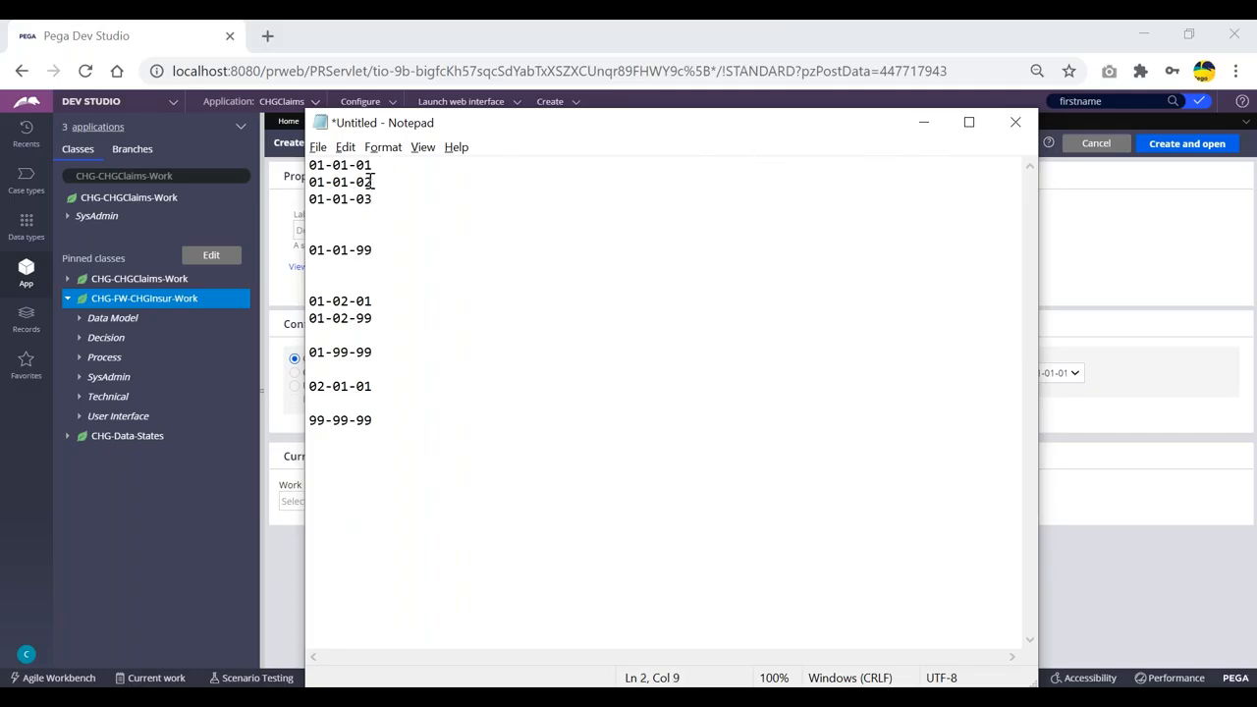
drag(374, 184, 359, 183)
click(404, 182)
Delete the extra blank line below 01-01-03 in the version list.
click(584, 227)
text(04-404)
key(BackSpace)
key(BackSpace)
key(BackSpace)
key(BackSpace)
key(BackSpace)
key(BackSpace)
key(BackSpace)
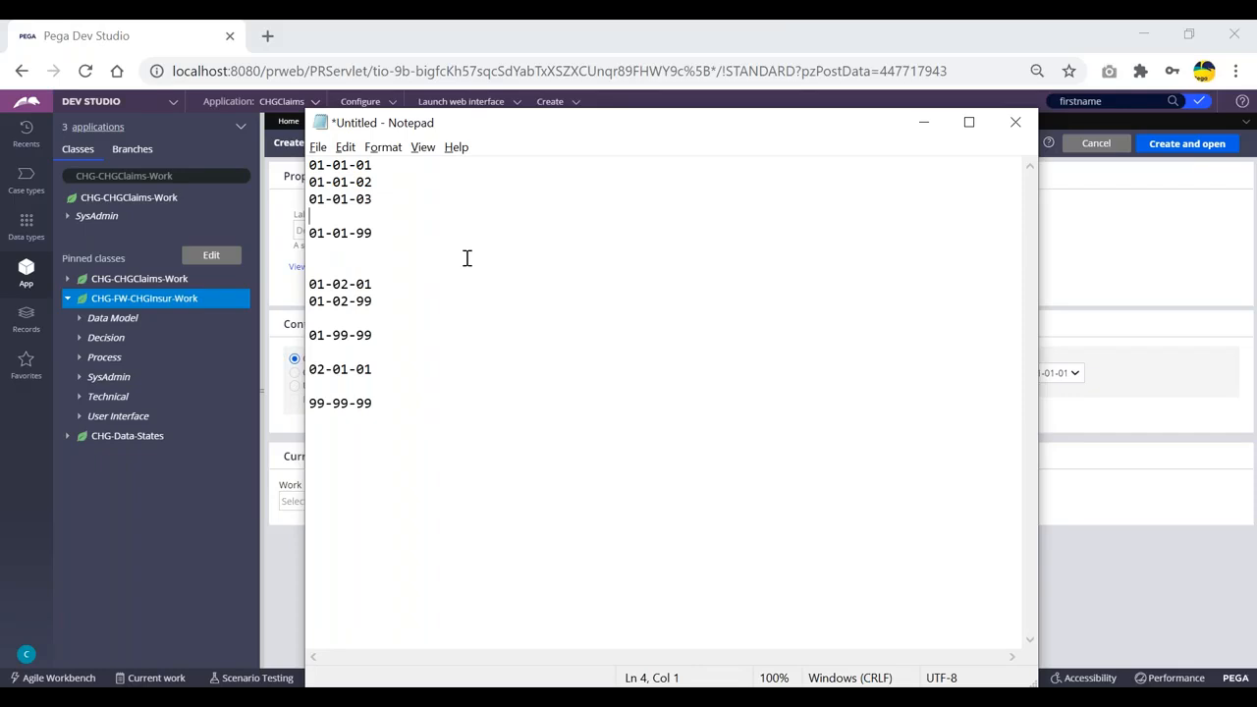
Inspect version 01-01-01 and the whole version list in Notepad.
click(371, 165)
double_click(371, 165)
click(380, 167)
click(365, 167)
double_click(363, 166)
click(402, 169)
drag(313, 167, 393, 412)
click(416, 273)
Check the digits of 01-01-01, 01-01-99 and 01-02-01 in the version list.
click(378, 165)
drag(370, 165, 355, 165)
click(384, 165)
drag(349, 233, 340, 233)
drag(319, 280, 312, 281)
click(396, 265)
key(alt+Tab)
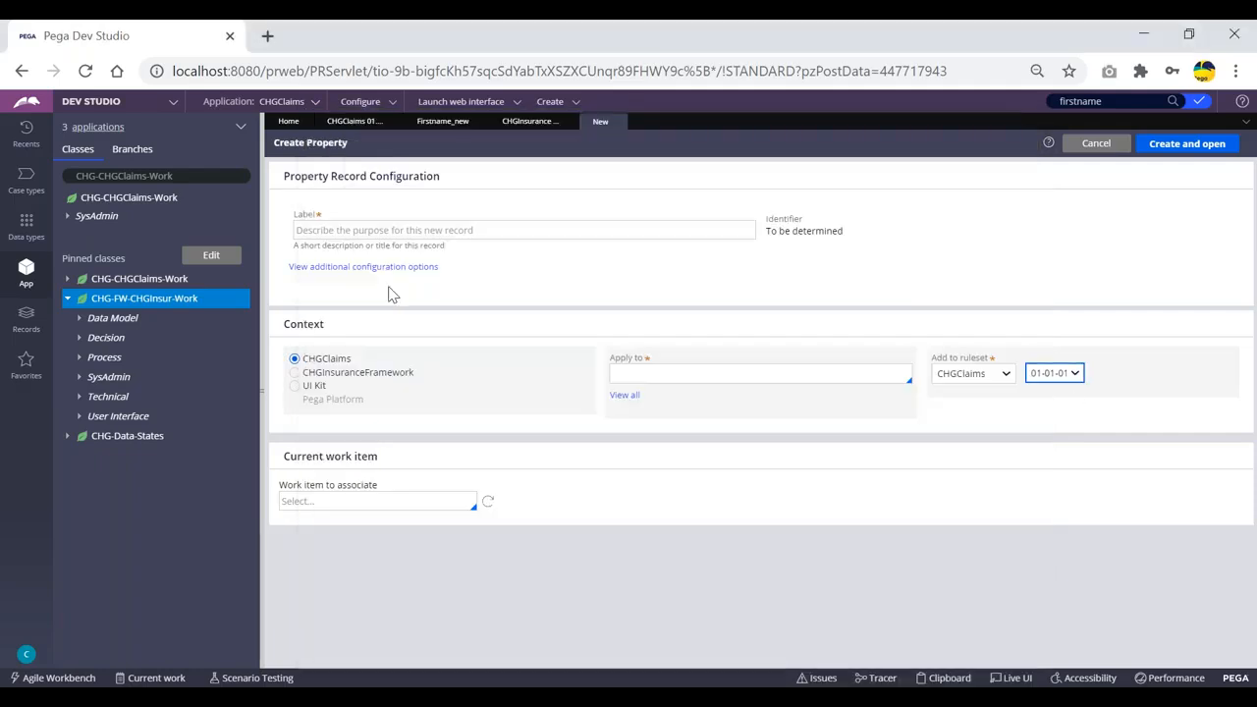
click(1060, 386)
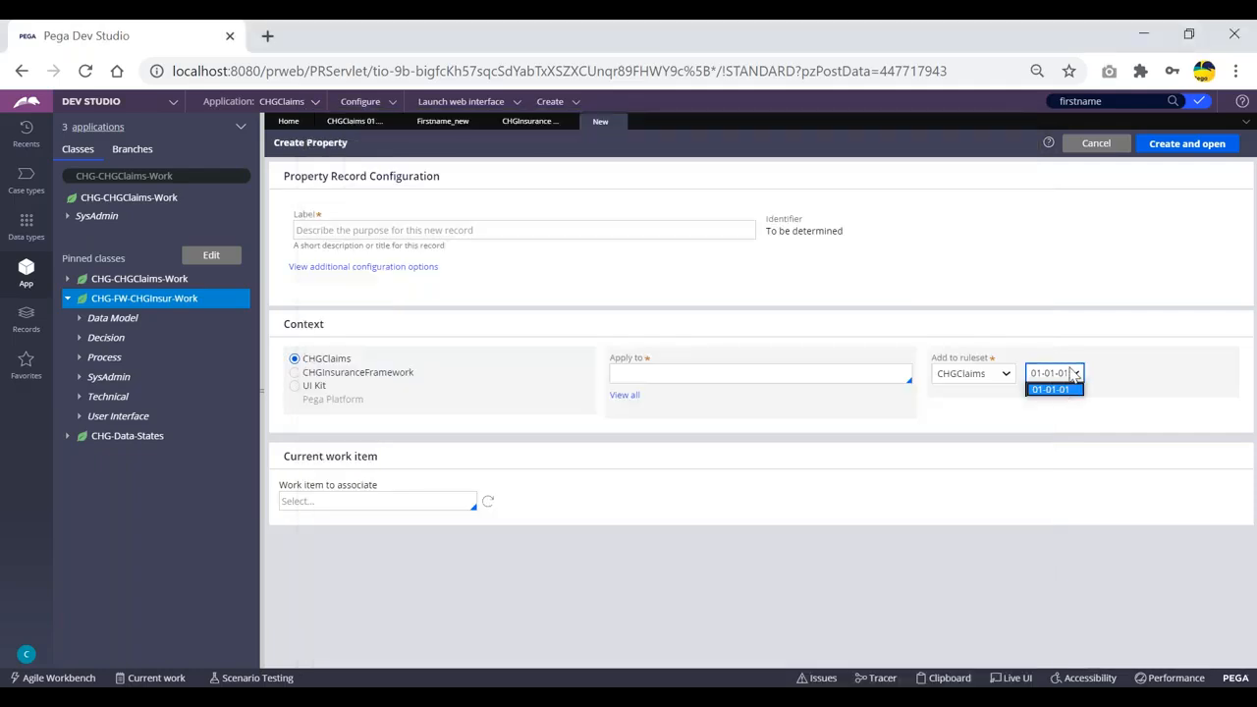
click(1072, 373)
key(alt+Tab)
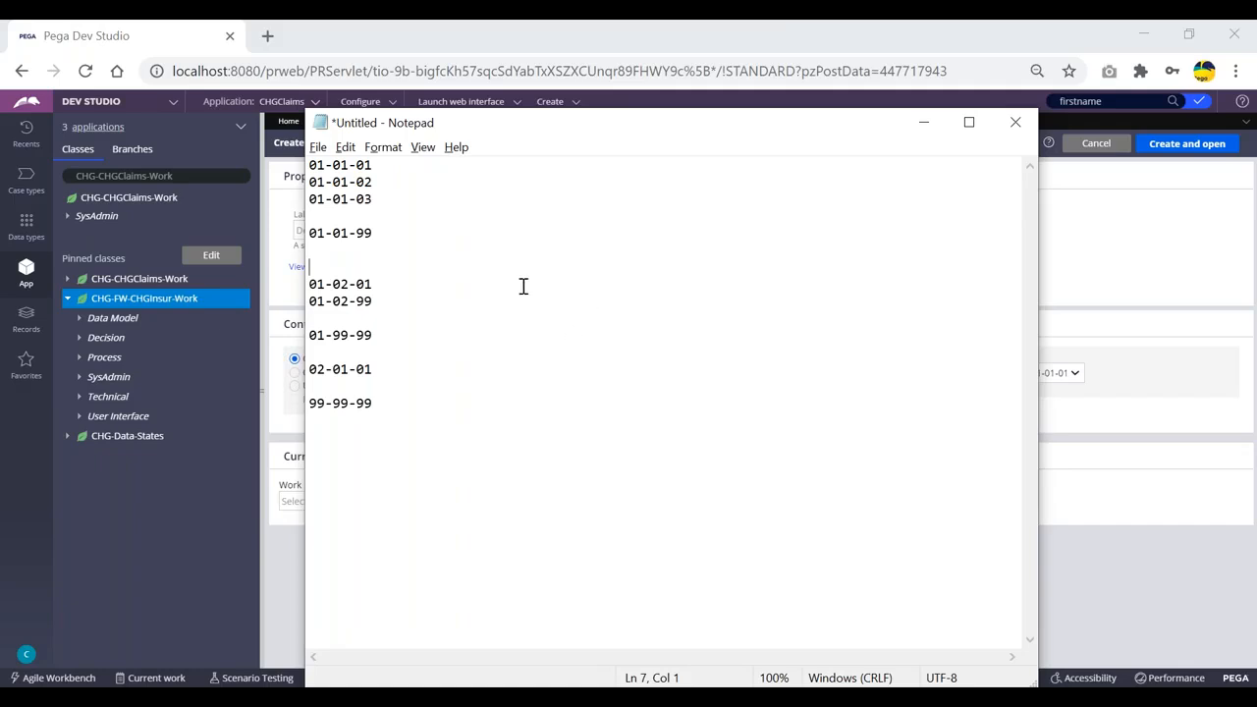
drag(325, 166, 357, 166)
key(alt+Tab)
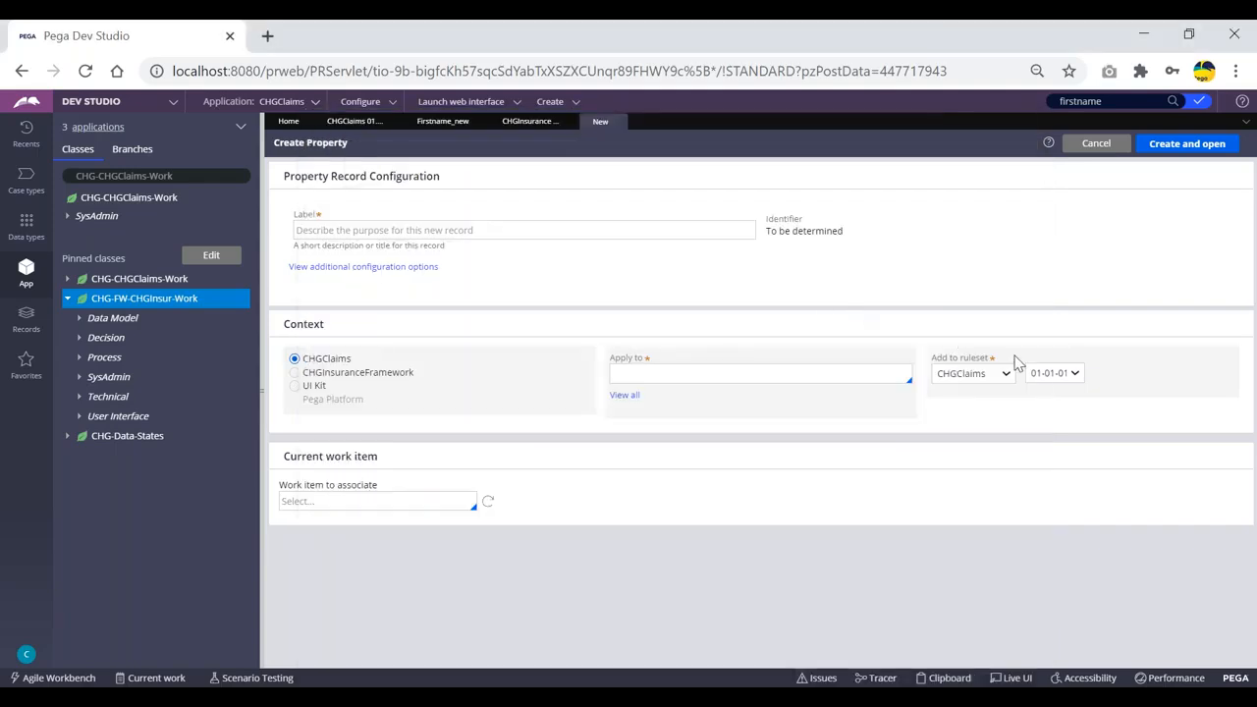
click(1061, 378)
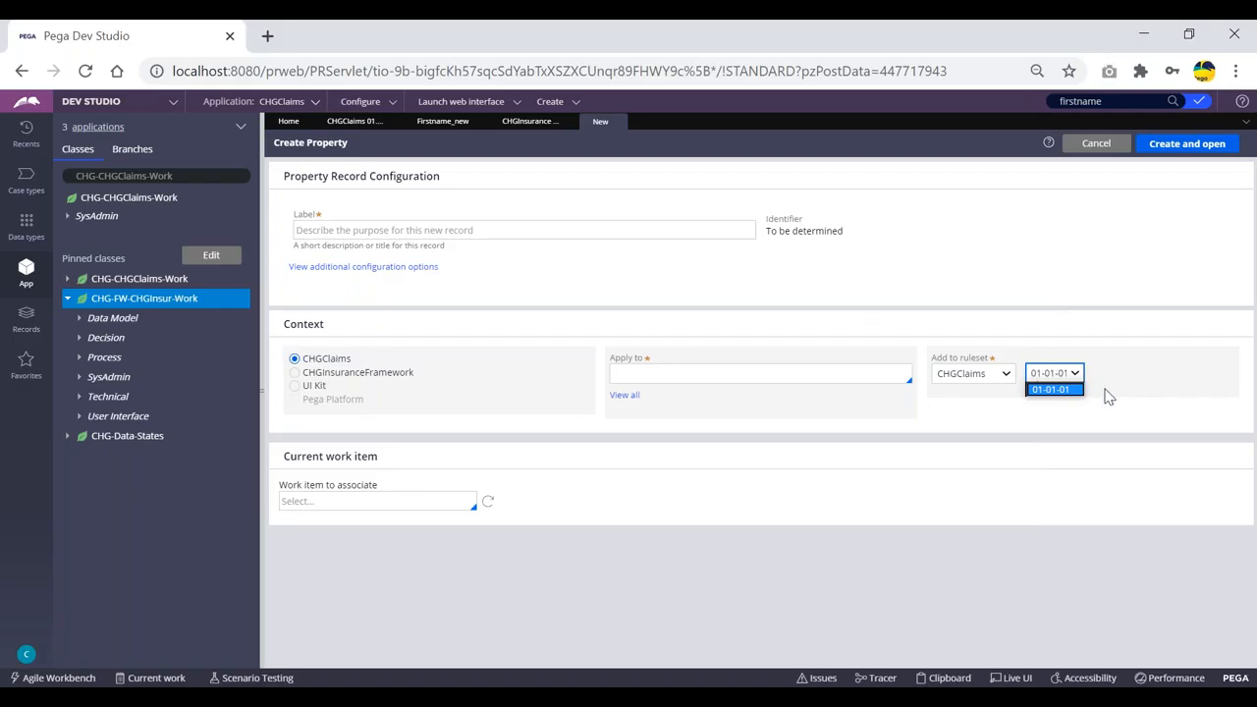
click(1069, 372)
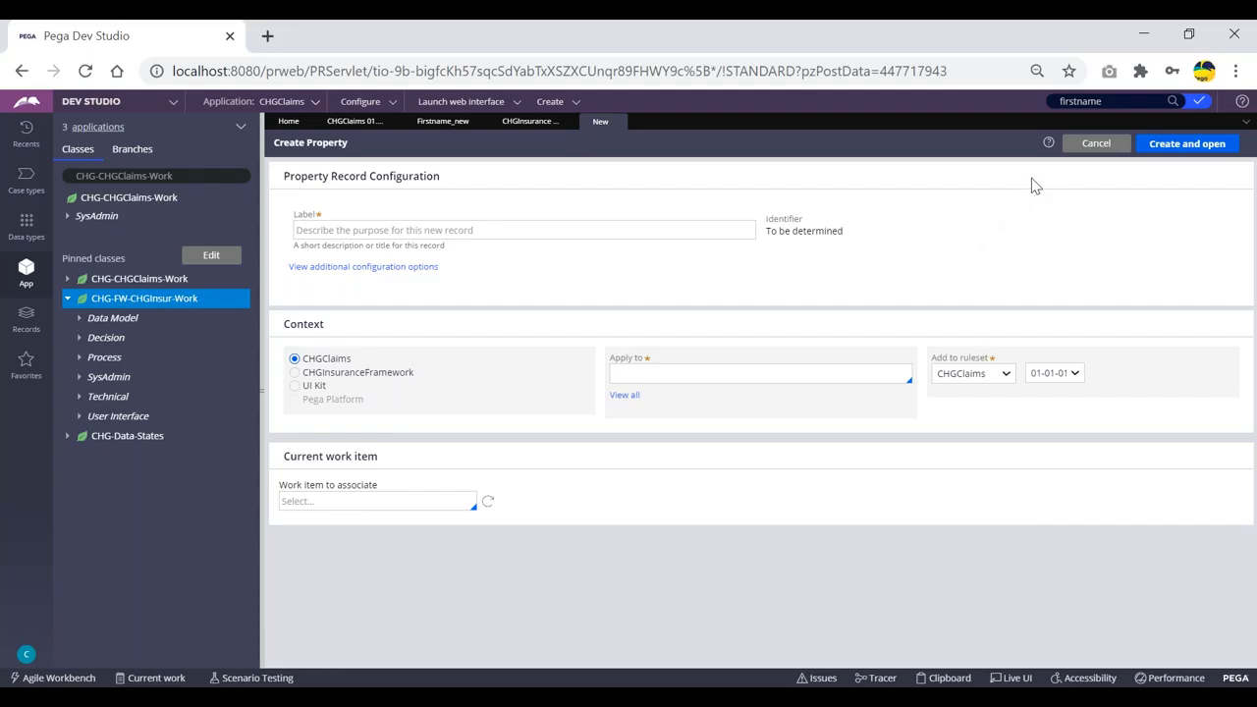
click(598, 230)
Open the CHGClaims application definition, then its CHGClaims:01-01 ruleset record.
click(315, 103)
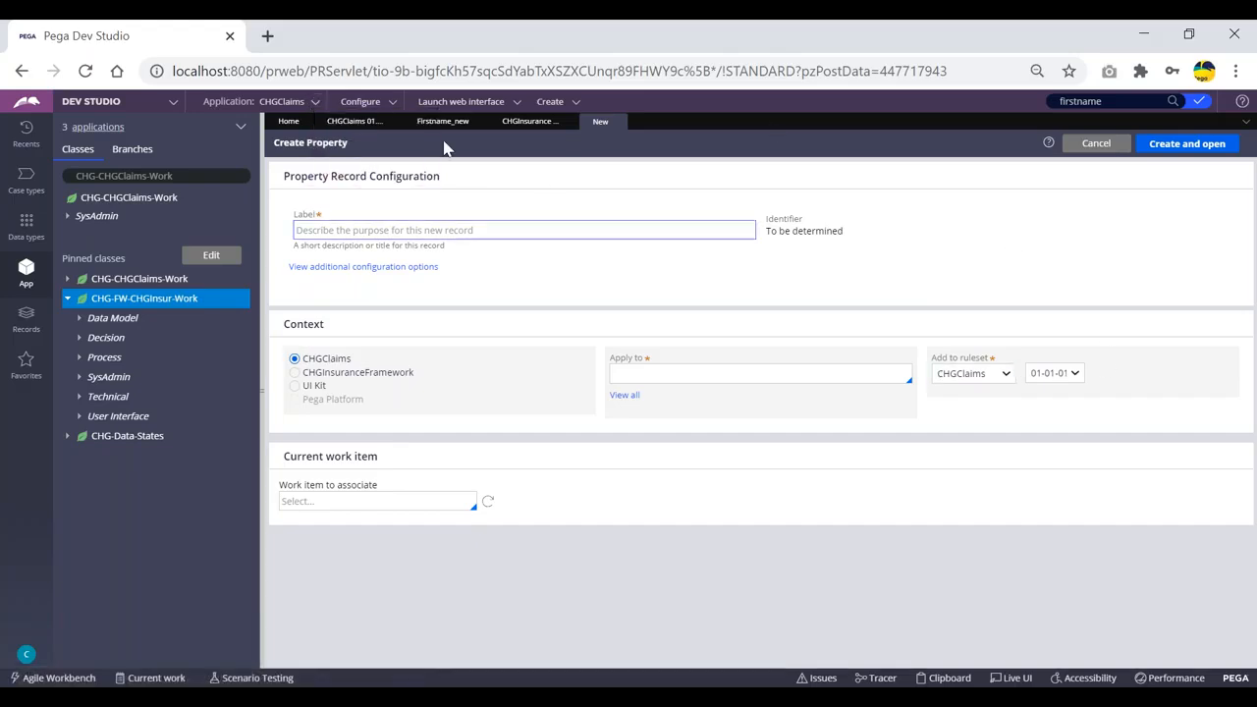
click(315, 102)
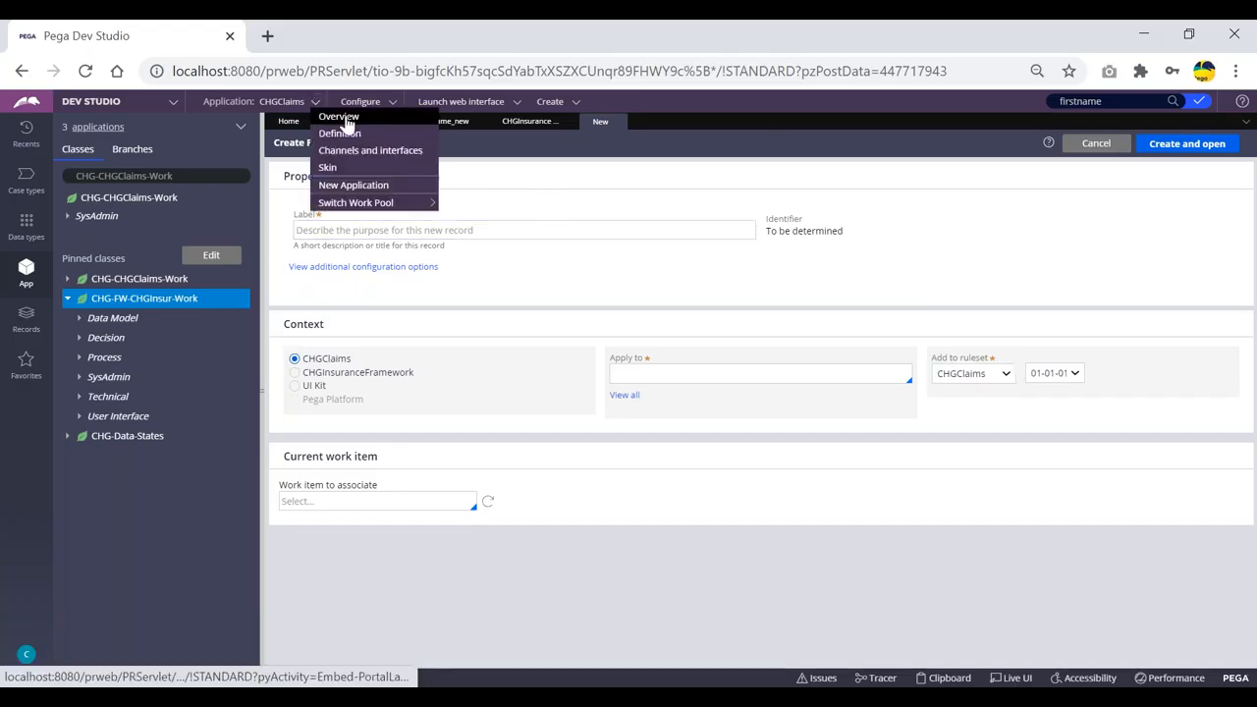
click(337, 117)
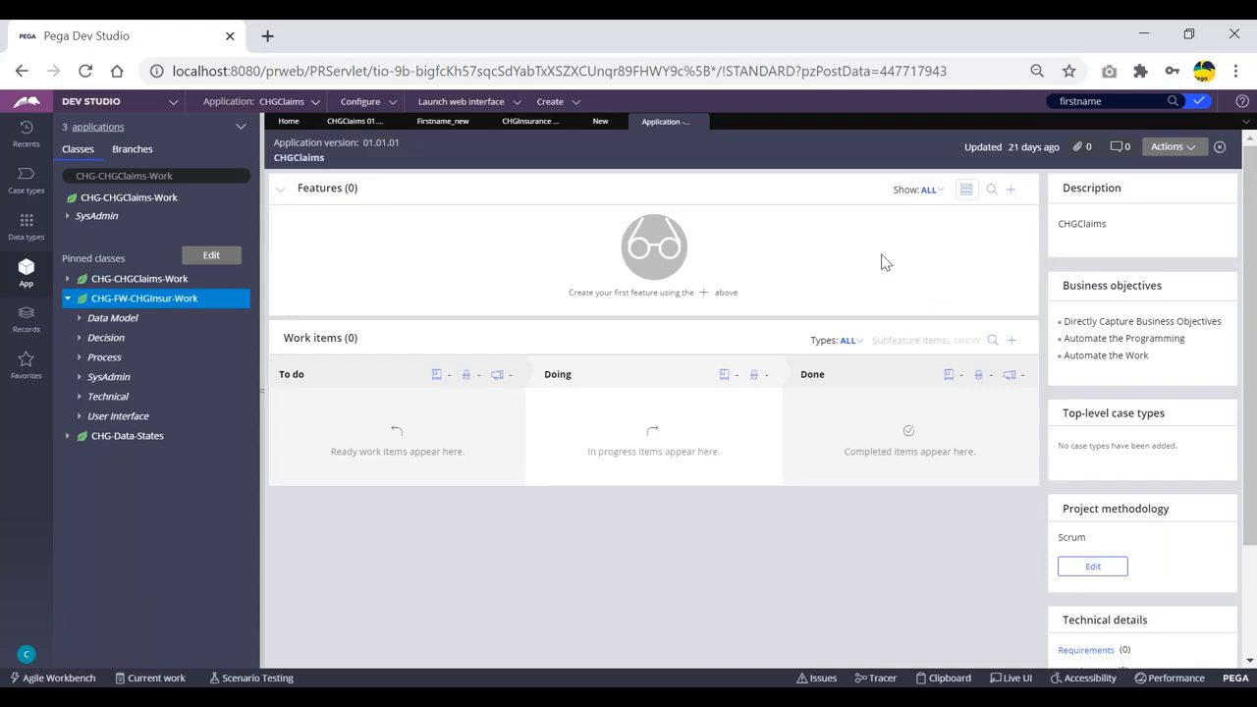
click(699, 121)
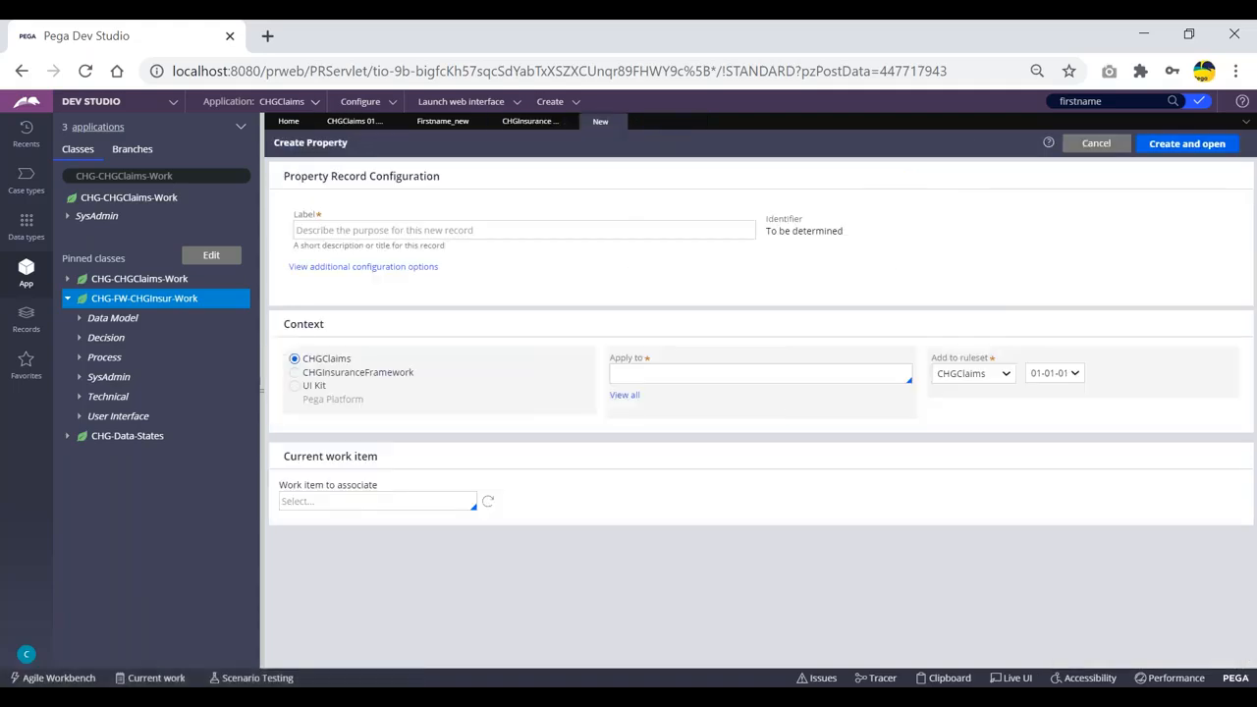
mouse_move(253, 102)
click(339, 131)
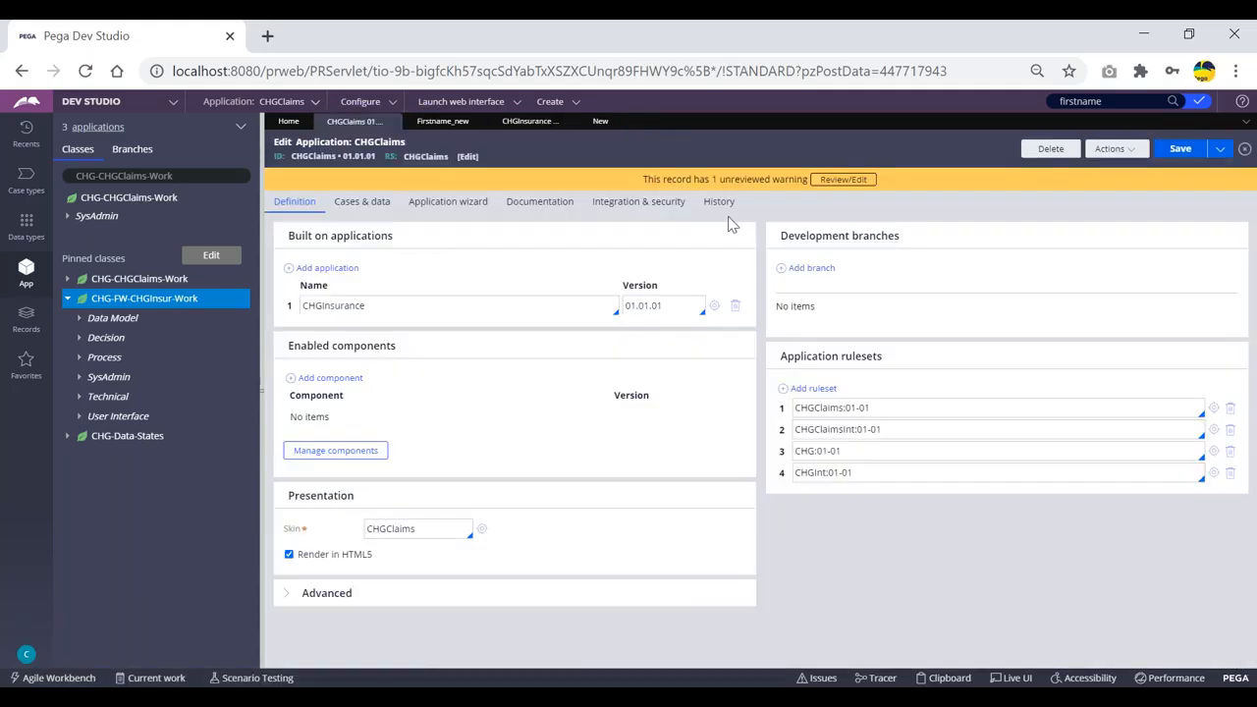
drag(898, 409, 797, 412)
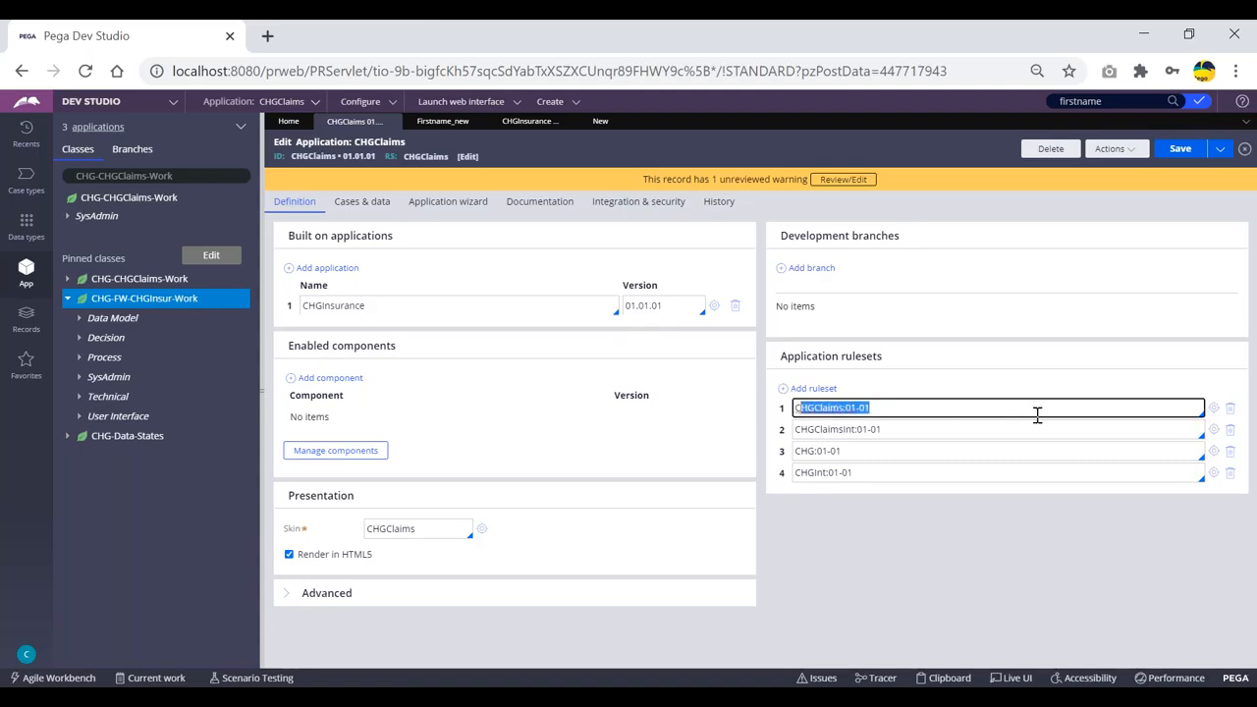
click(1214, 409)
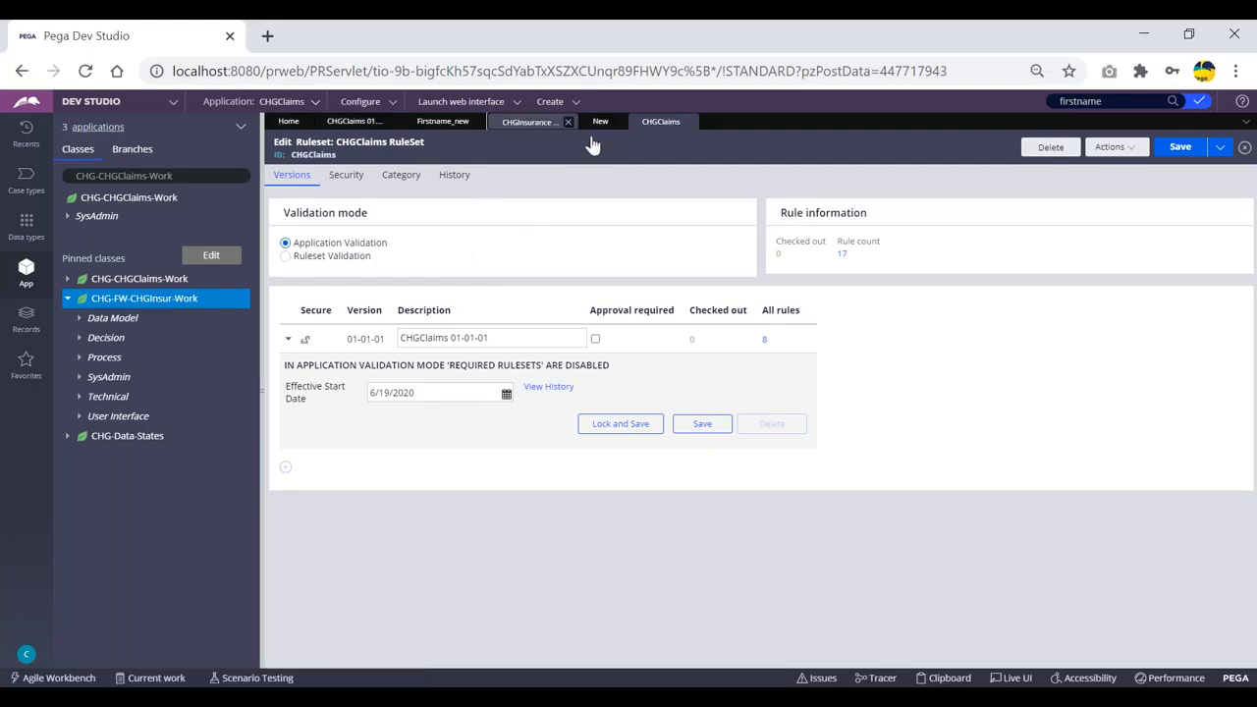
Open the CHG ruleset from the CHGInsurance application and review the CHGClaims 01-01-01 description.
click(531, 121)
click(1214, 452)
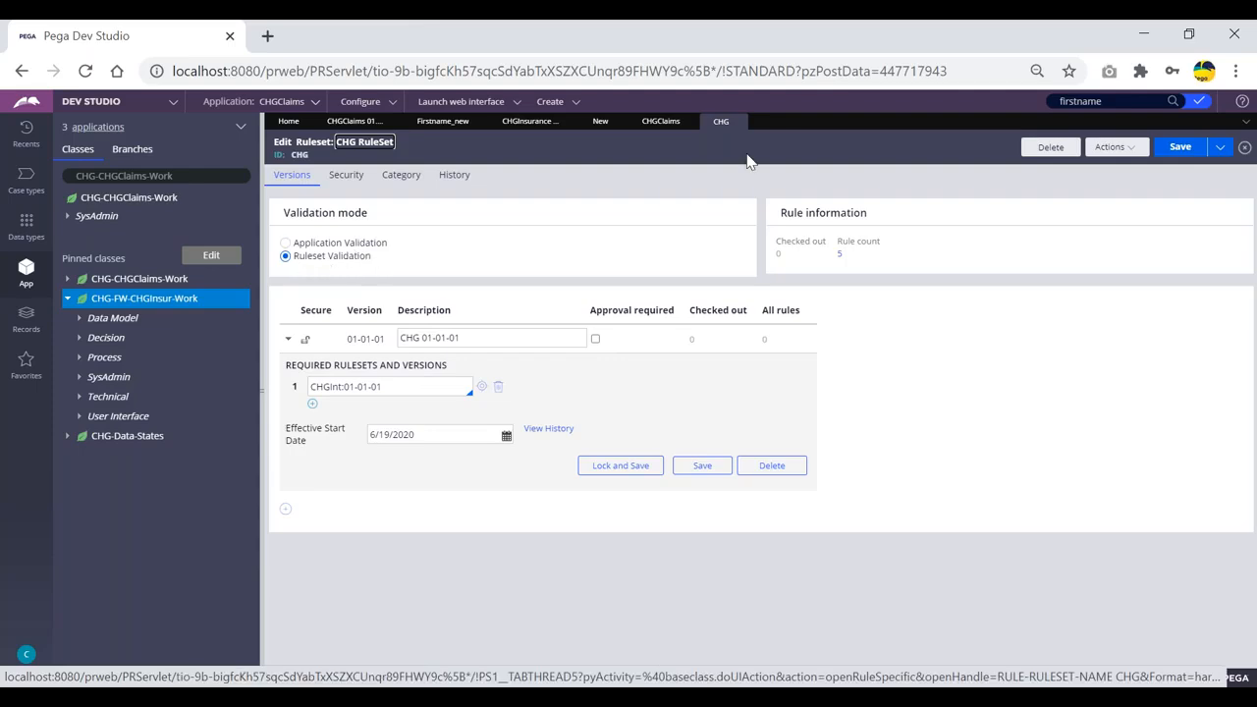
click(685, 122)
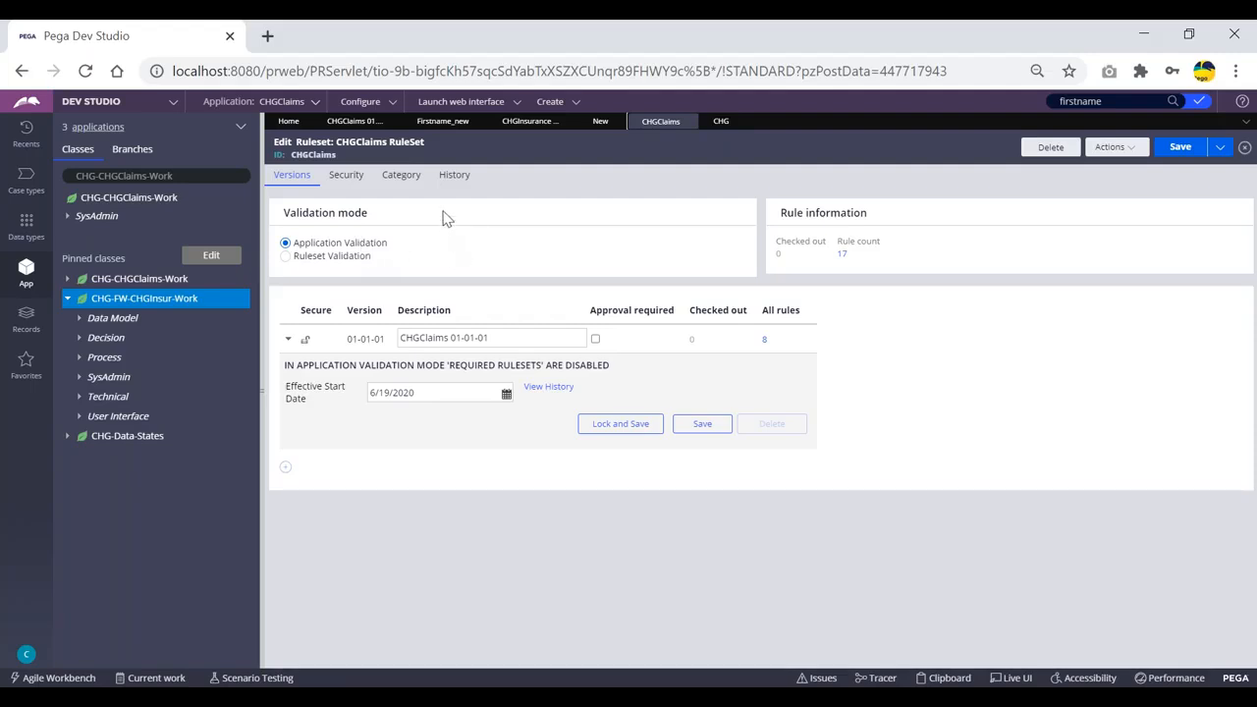
drag(507, 340, 404, 338)
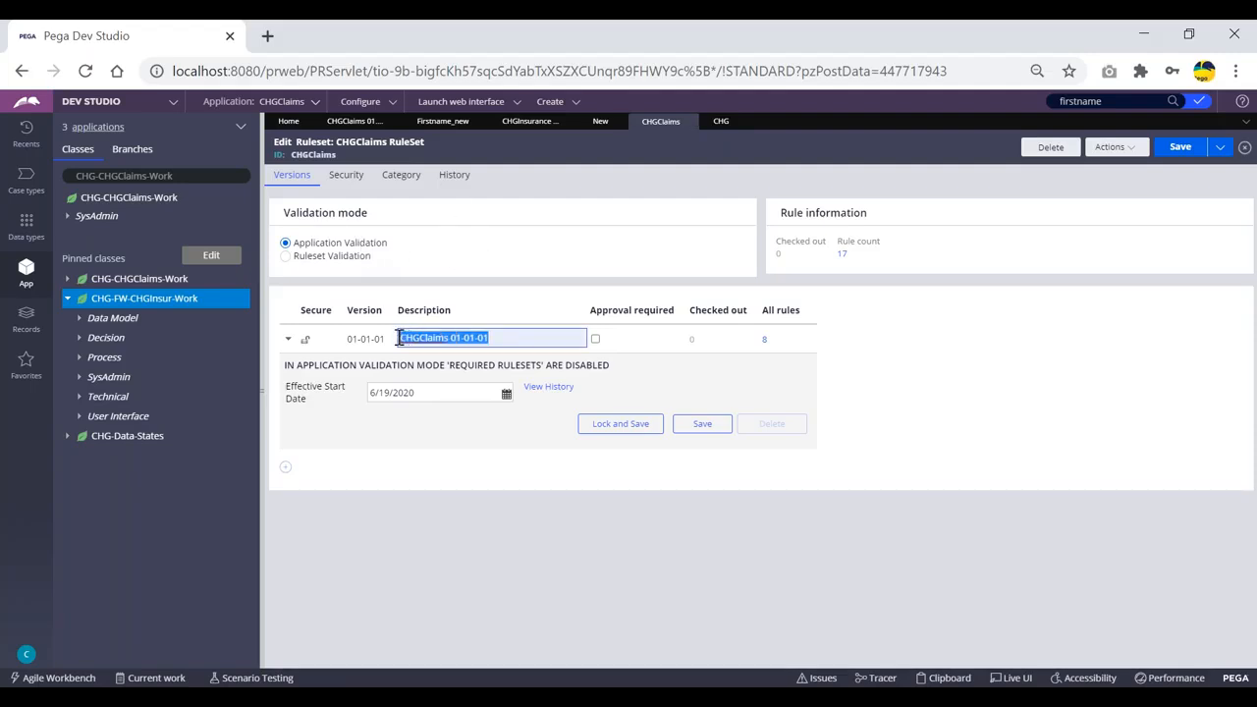
click(507, 334)
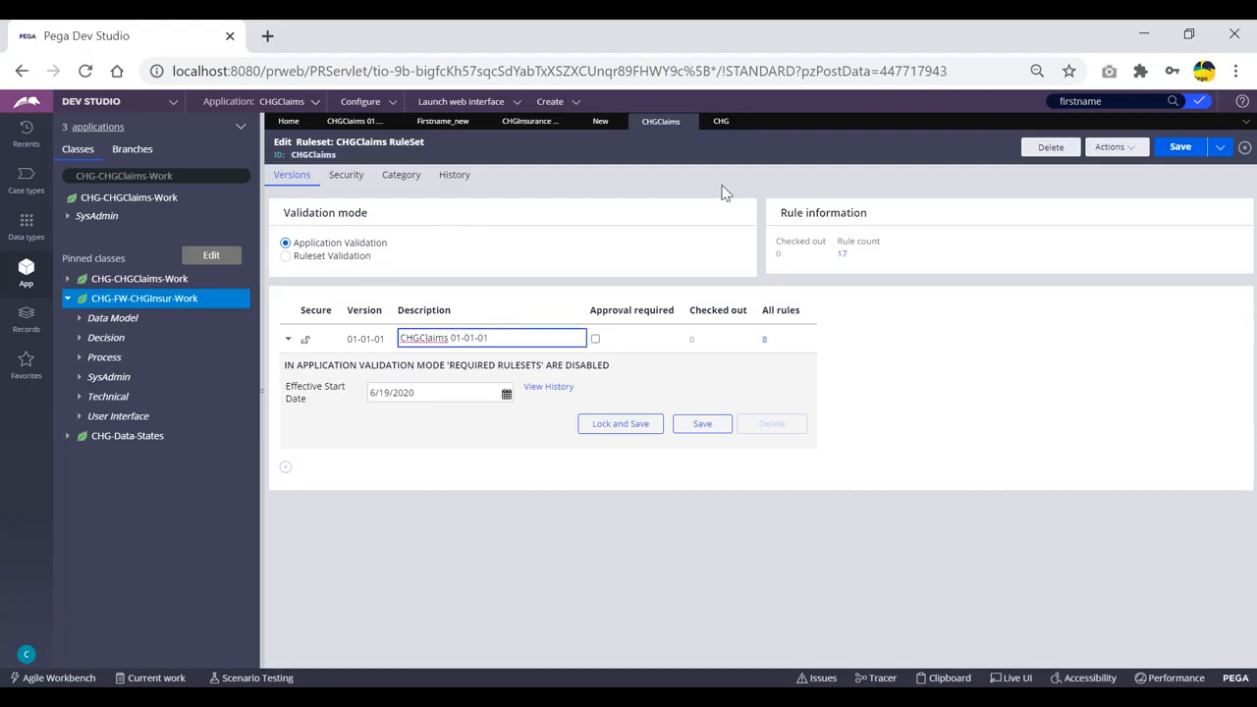
Inspect CHG's required ruleset CHGInt:01-01-01, then close the CHG tab without saving.
click(721, 122)
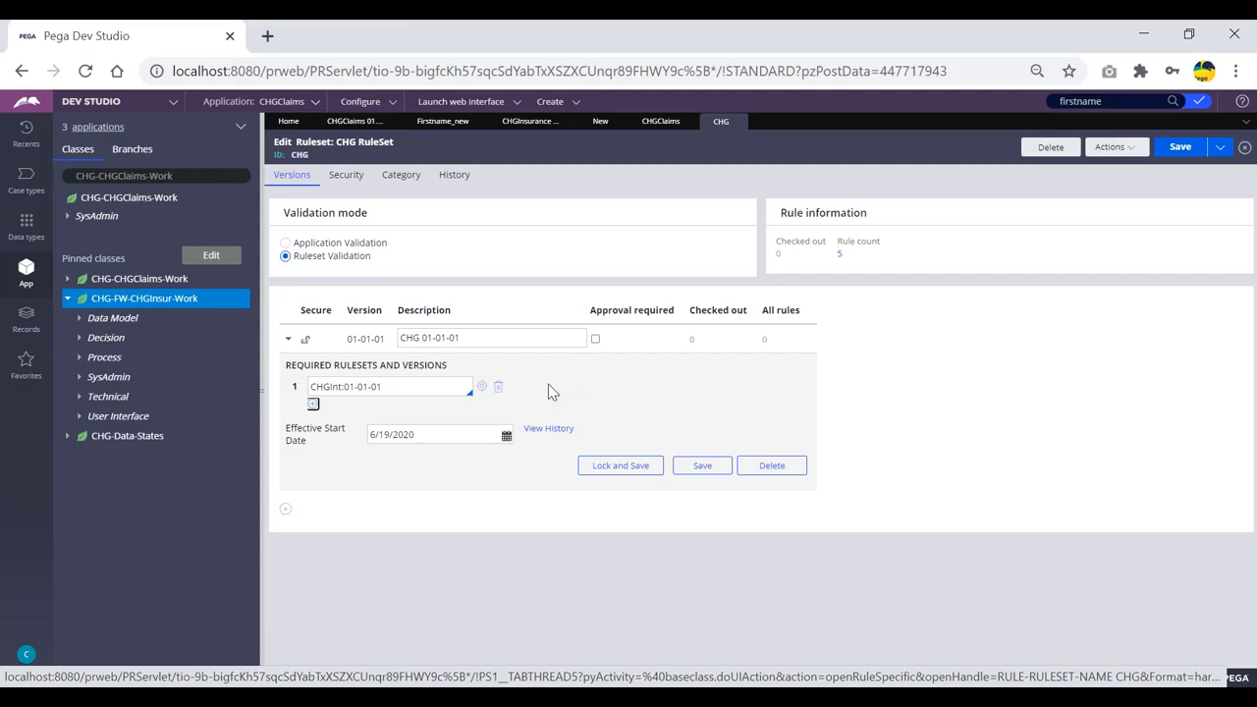
triple_click(351, 387)
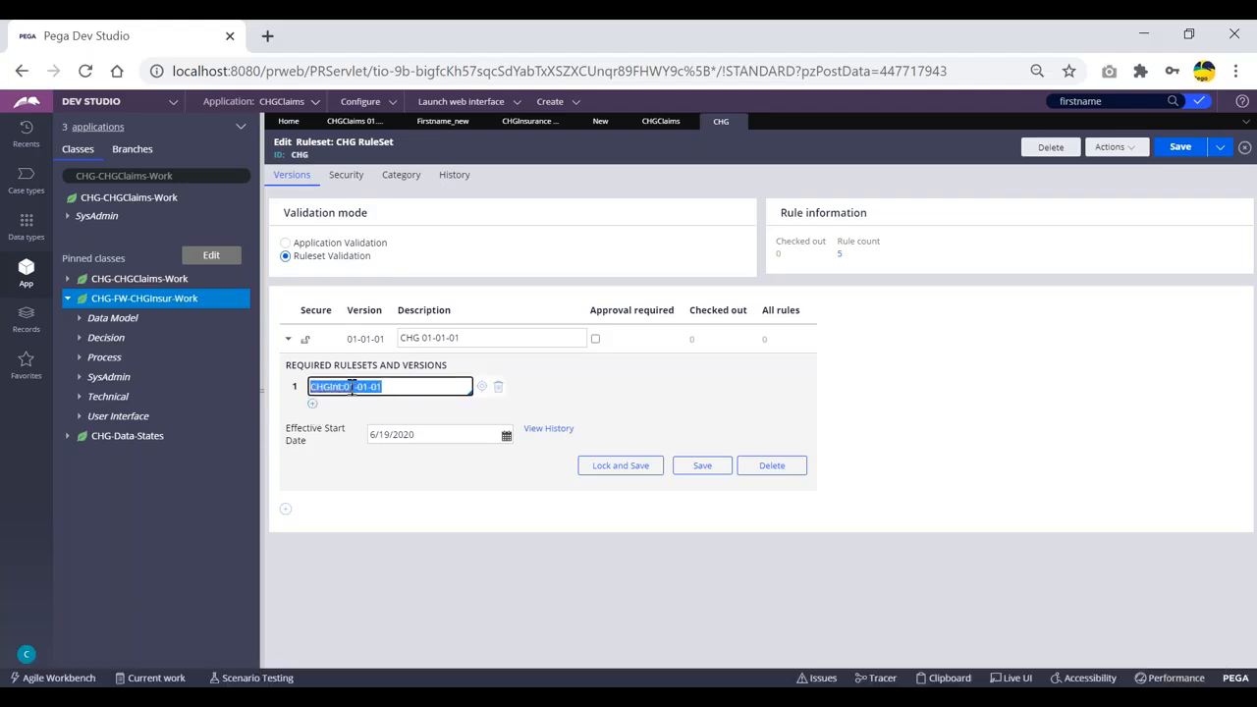
click(396, 387)
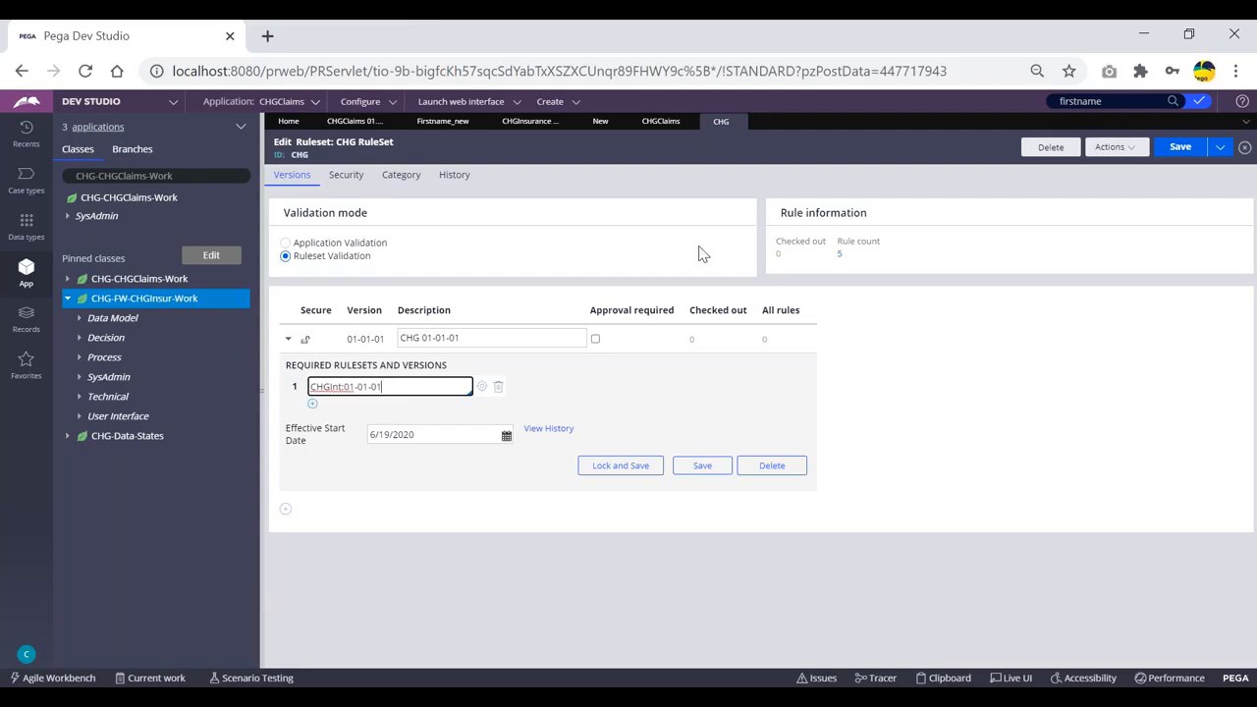
click(740, 121)
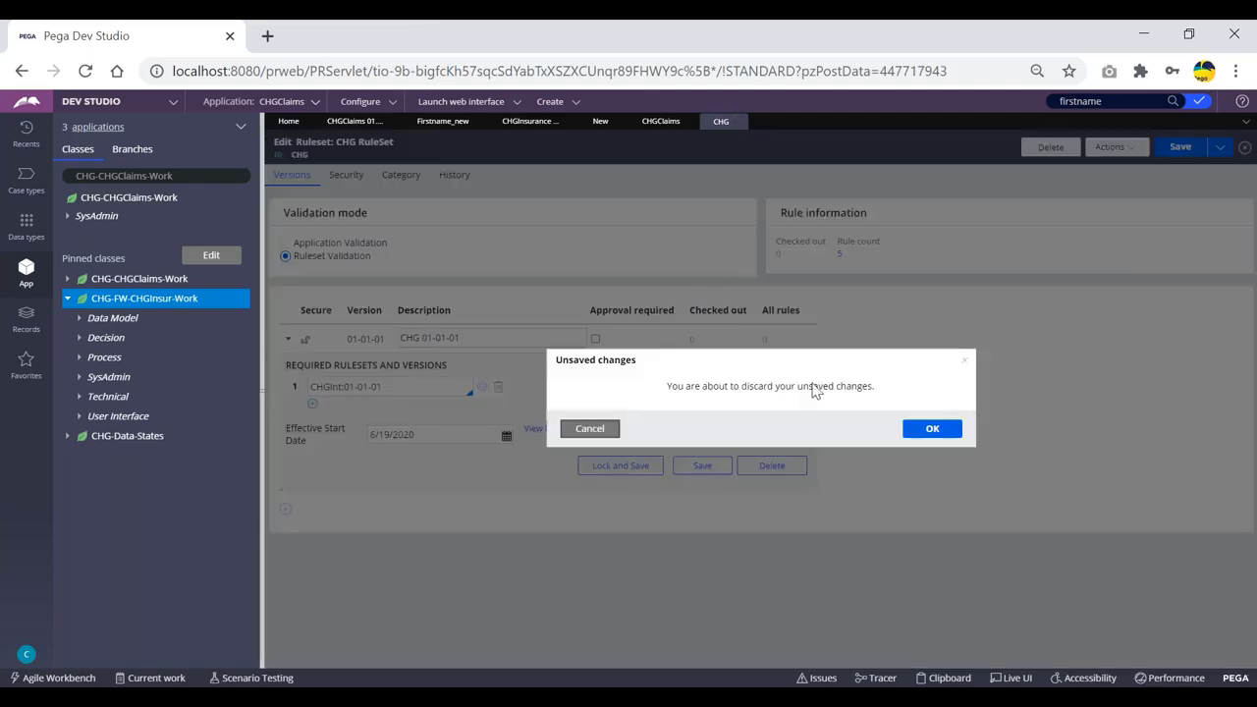
Discard the CHG changes and start locking CHGClaims 01-01-01, entering and confirming the password.
click(931, 429)
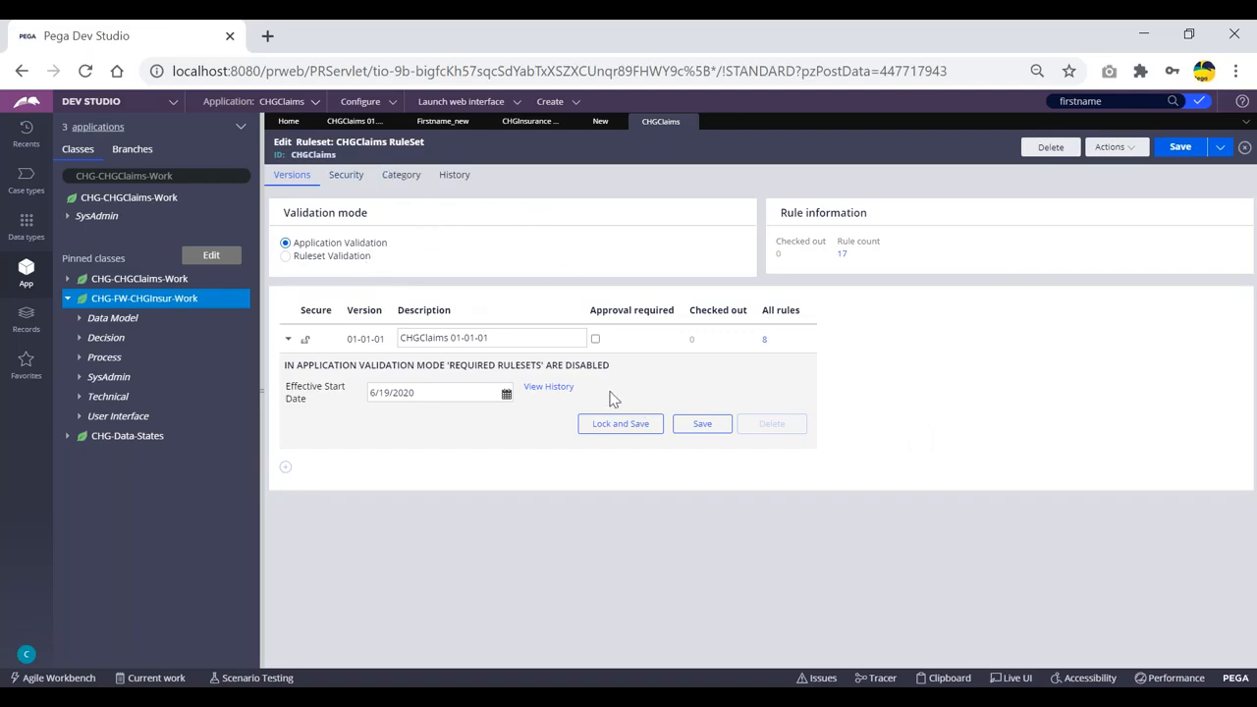
click(624, 426)
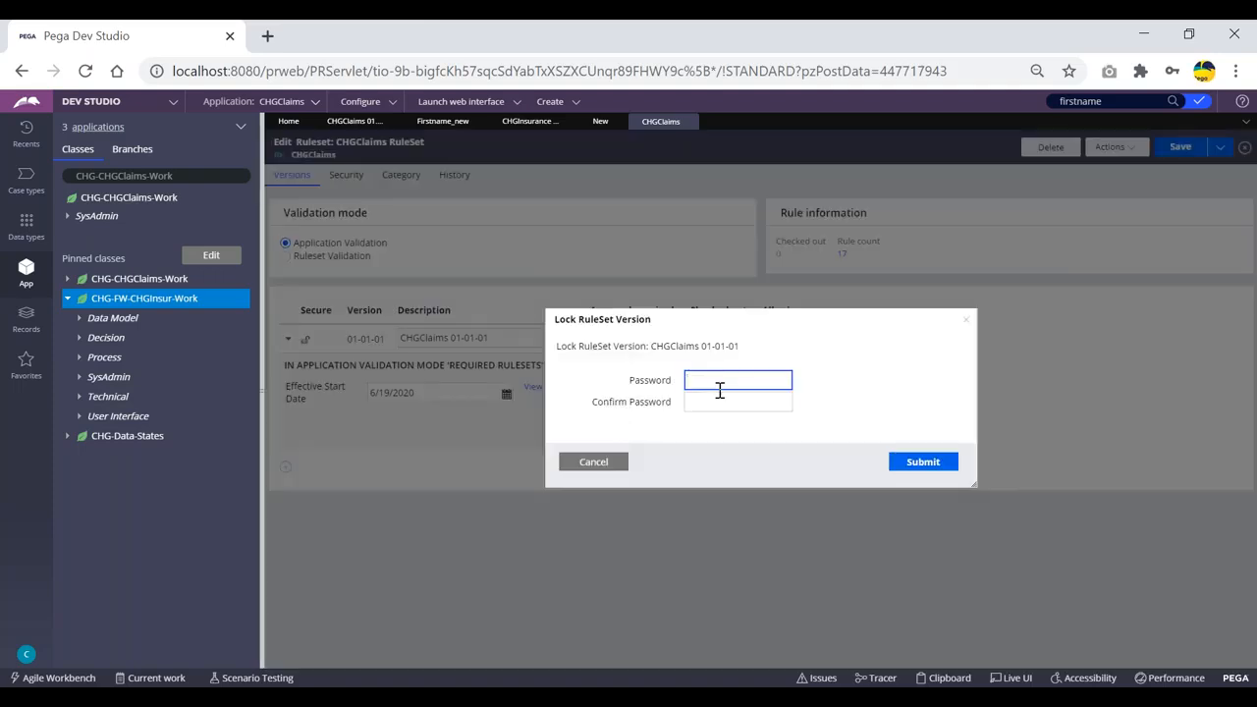
click(714, 382)
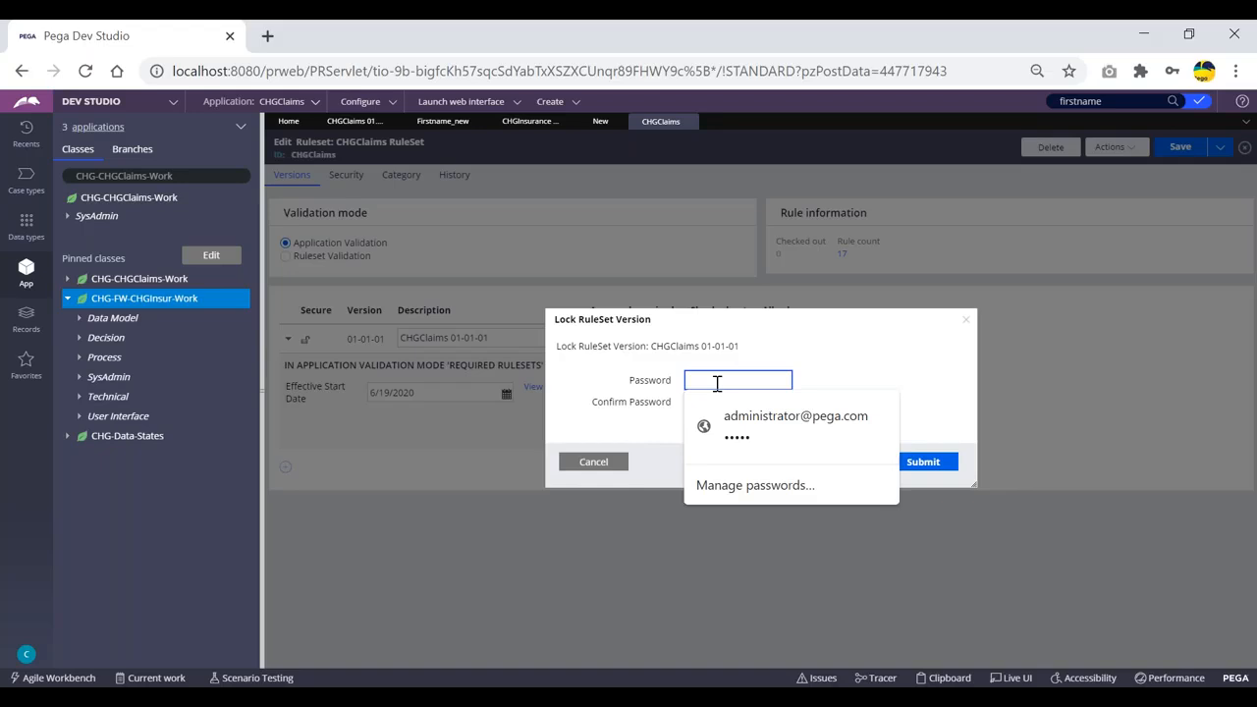
text(ru)
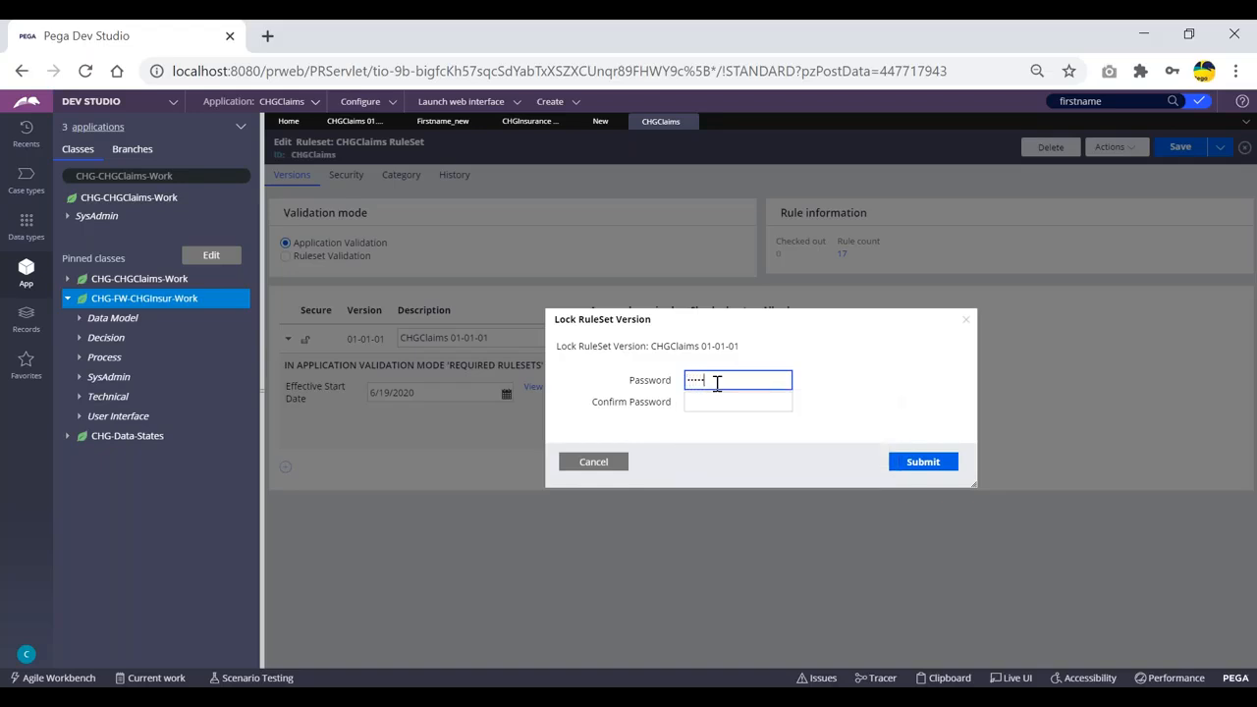
key(Tab)
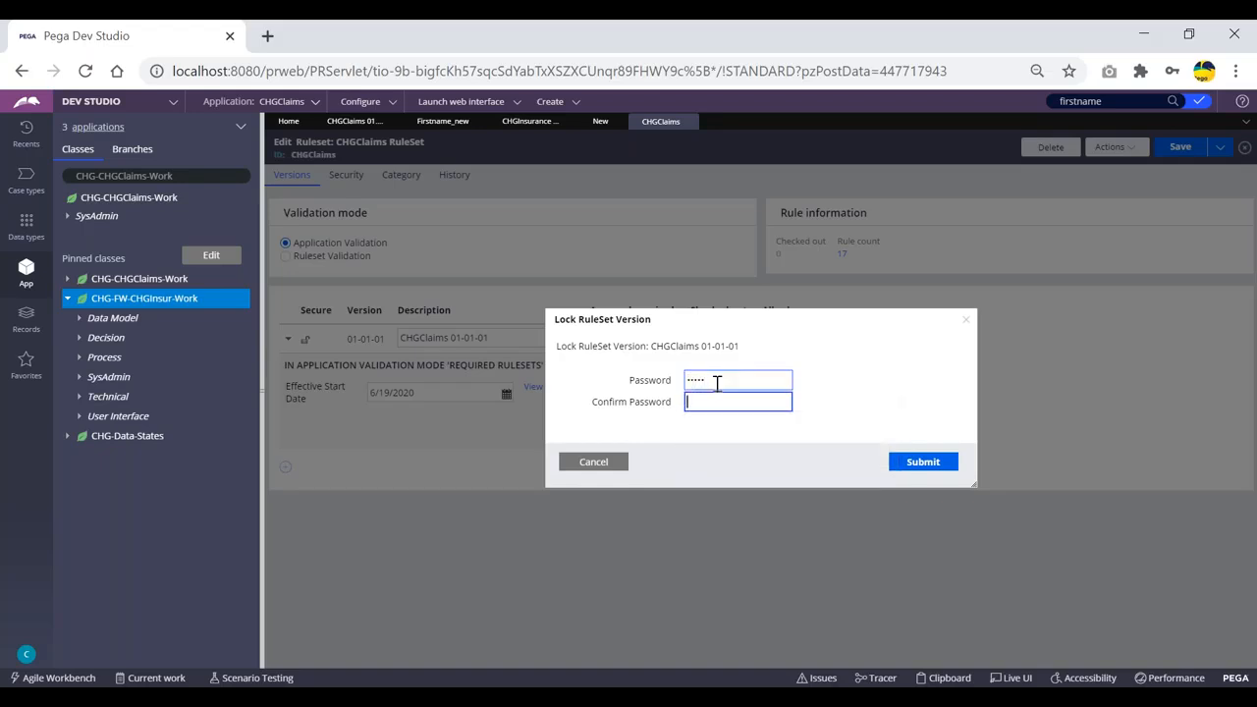
text(rules)
Submit the lock, cancel after the error, and refresh the CHGClaims ruleset.
click(722, 381)
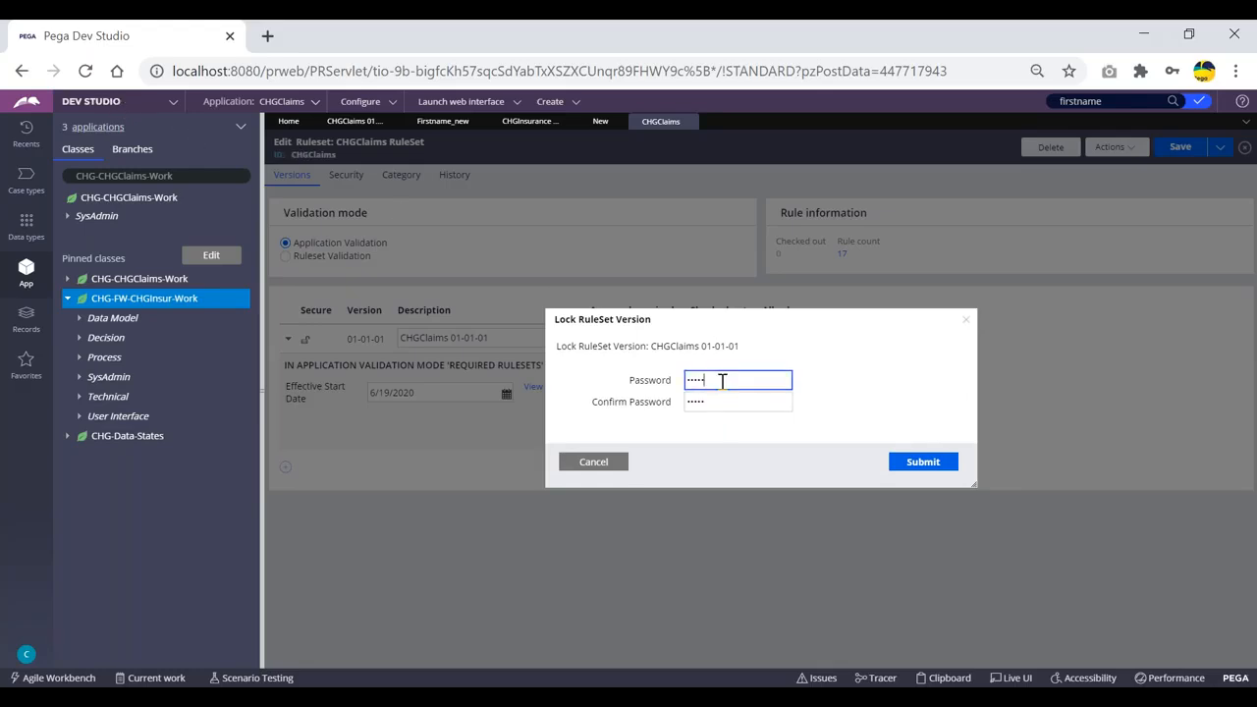
click(715, 400)
click(713, 382)
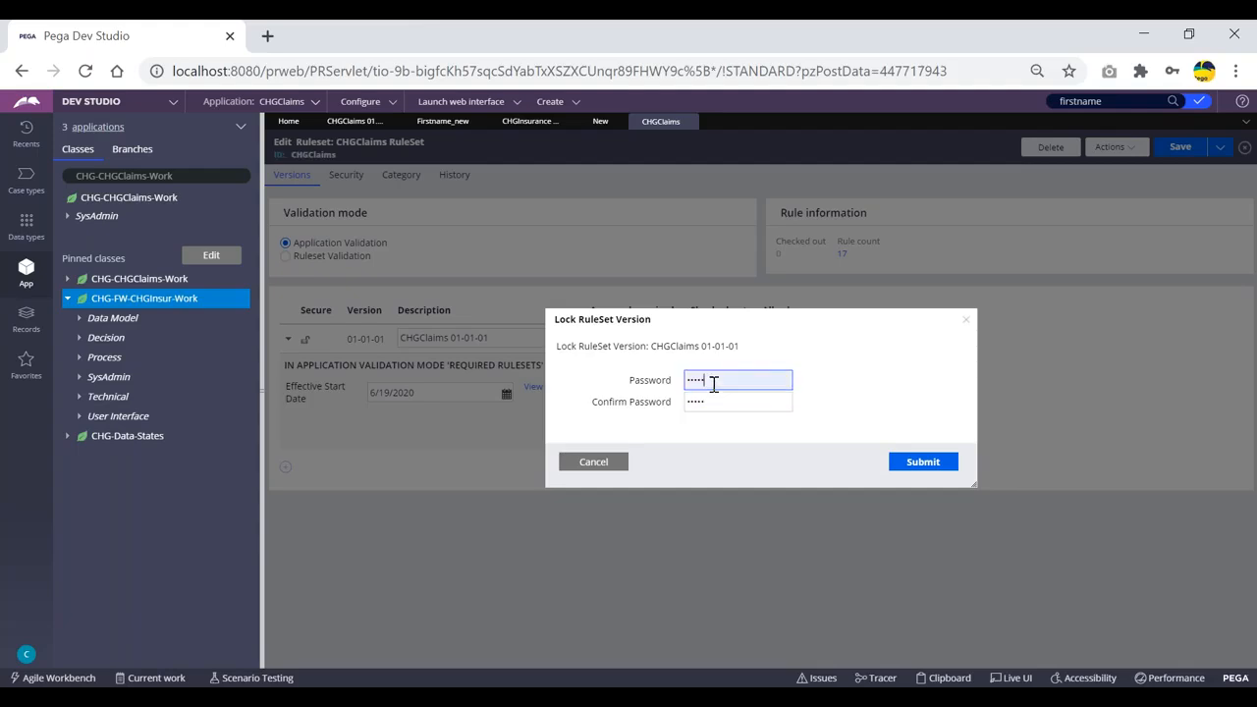
click(717, 395)
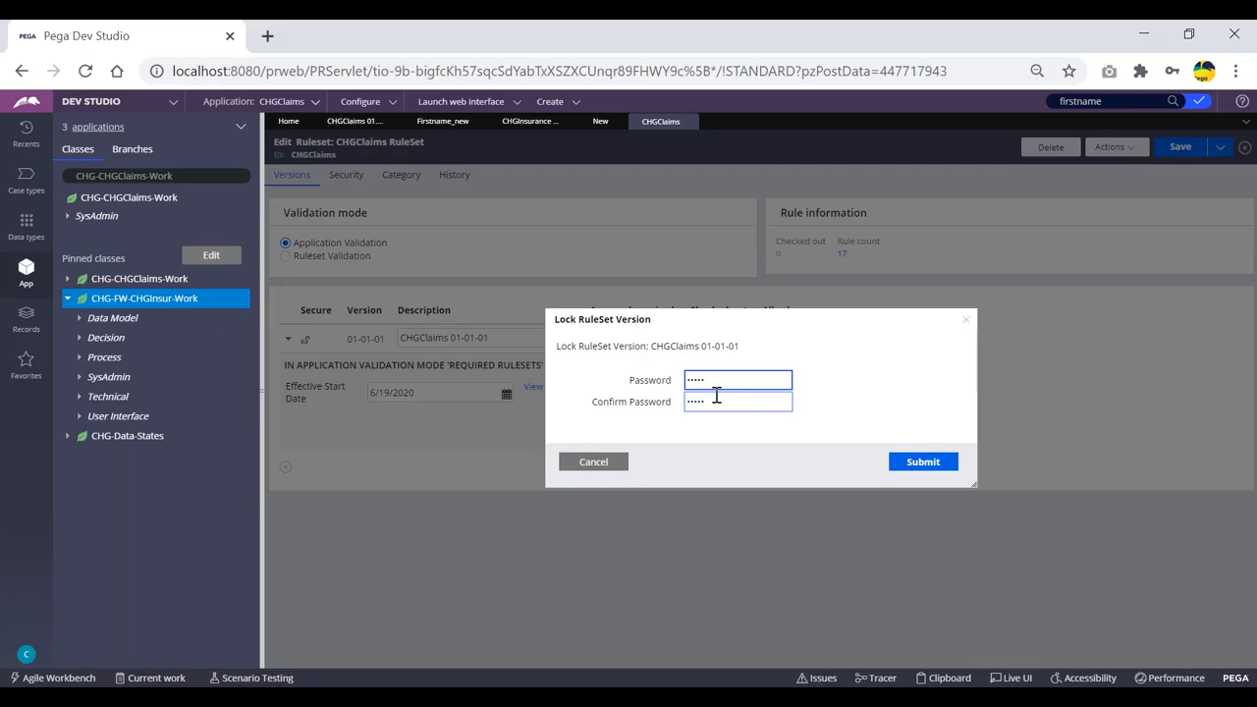
click(710, 384)
click(920, 464)
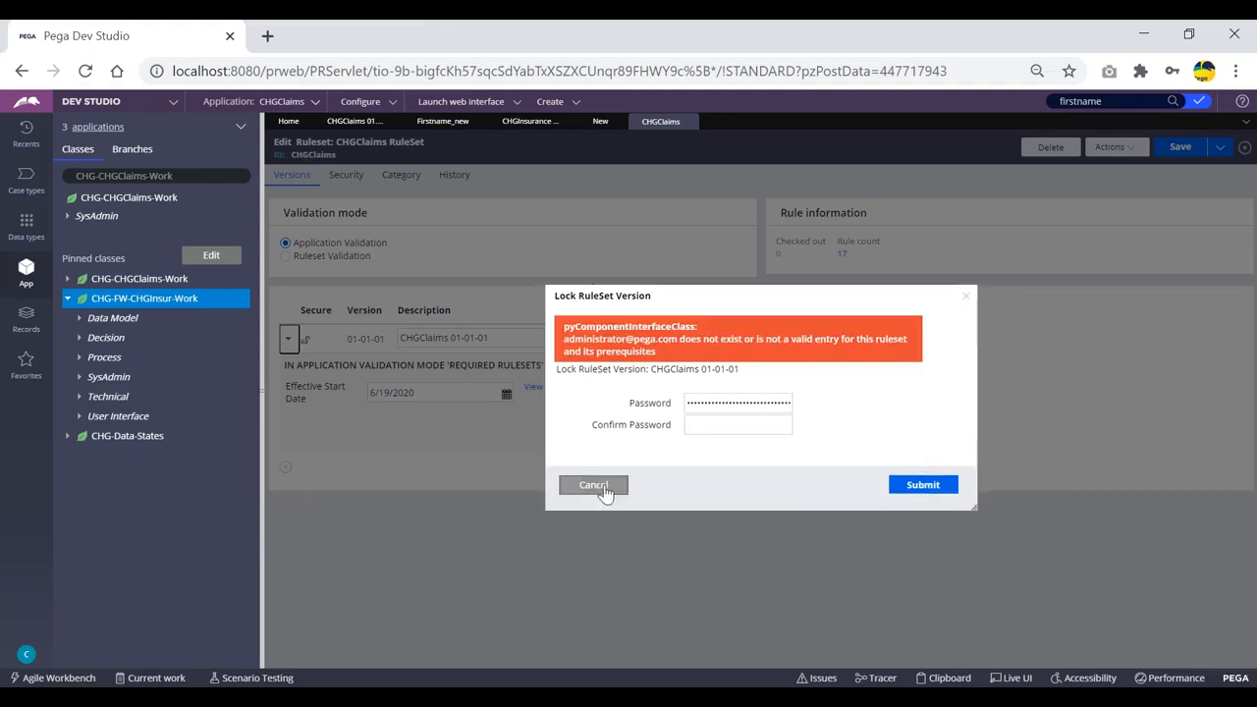
click(595, 484)
click(1131, 148)
click(1100, 167)
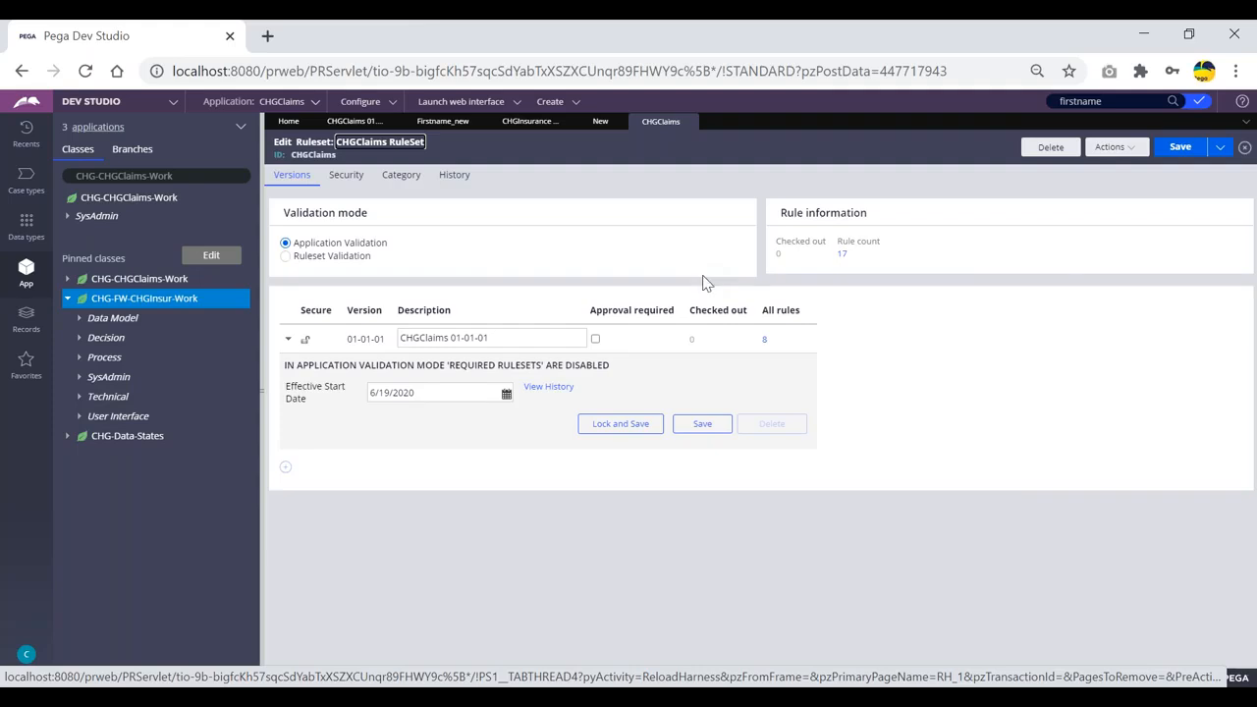
Create CHGClaims version 01-01-02 with description 'CHGClaims:01-01-02' and effective date 7/14/2020.
click(286, 467)
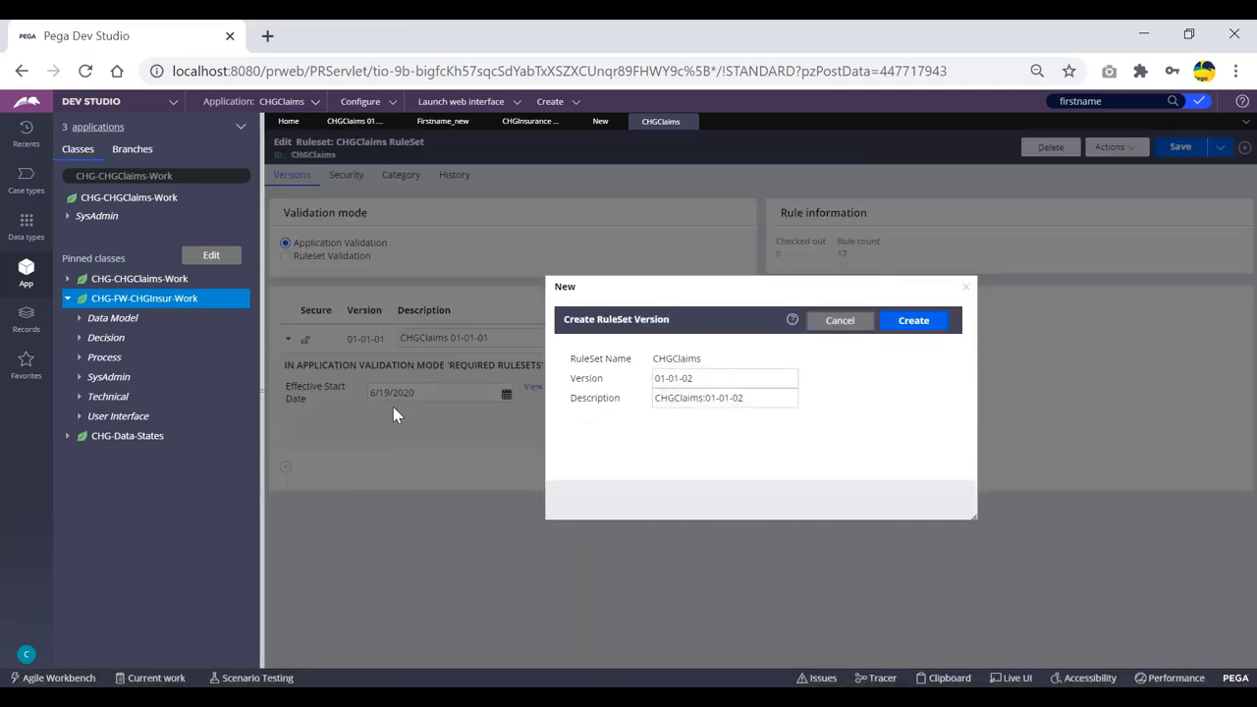
click(840, 320)
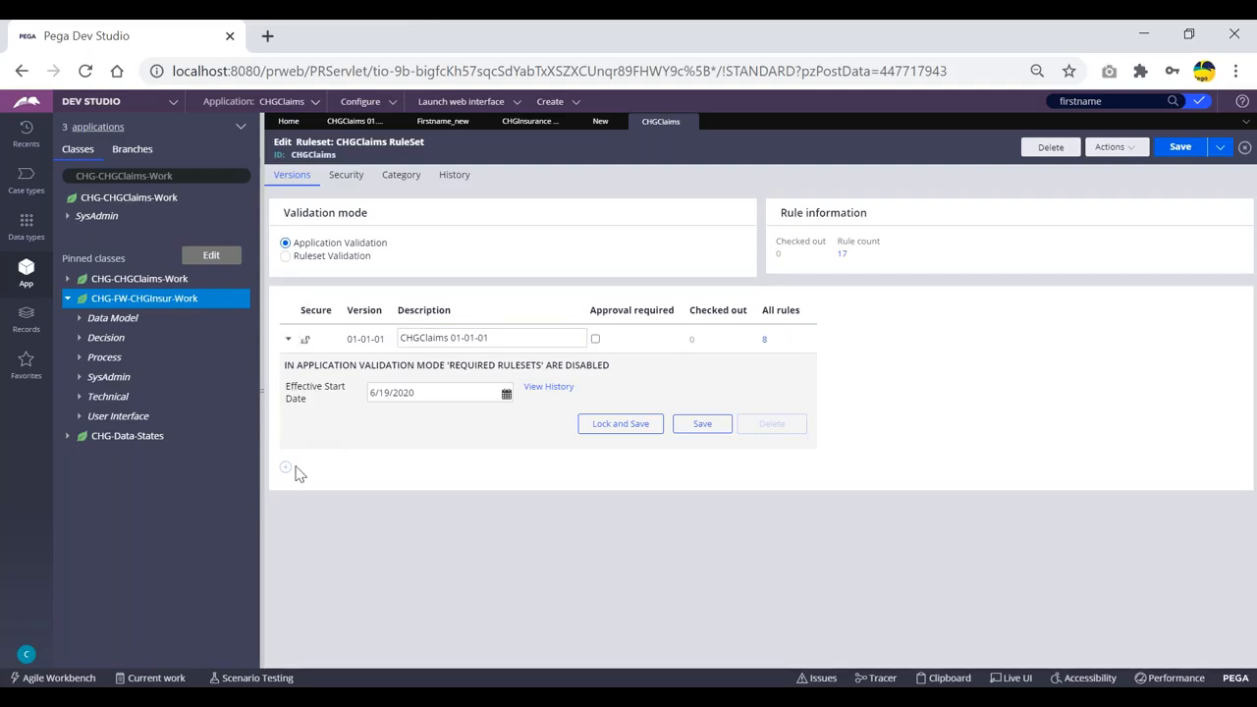
click(286, 468)
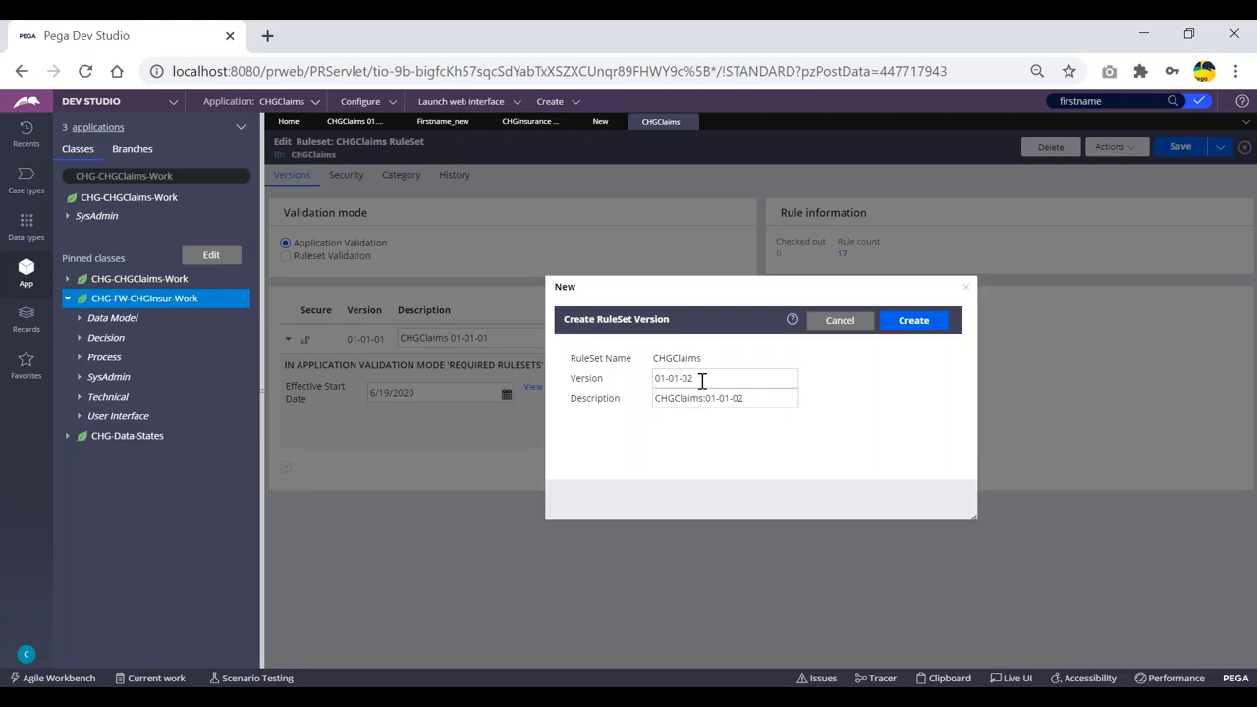
key(XF86MonBrightnessUp)
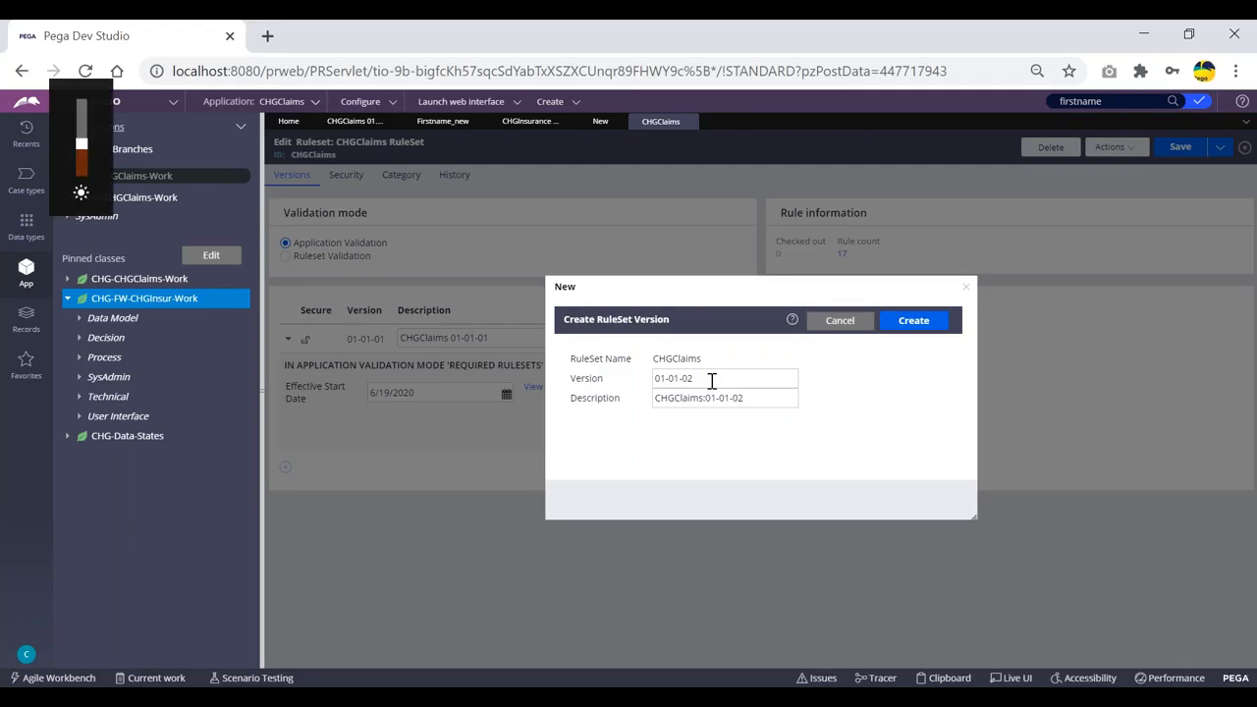
click(740, 378)
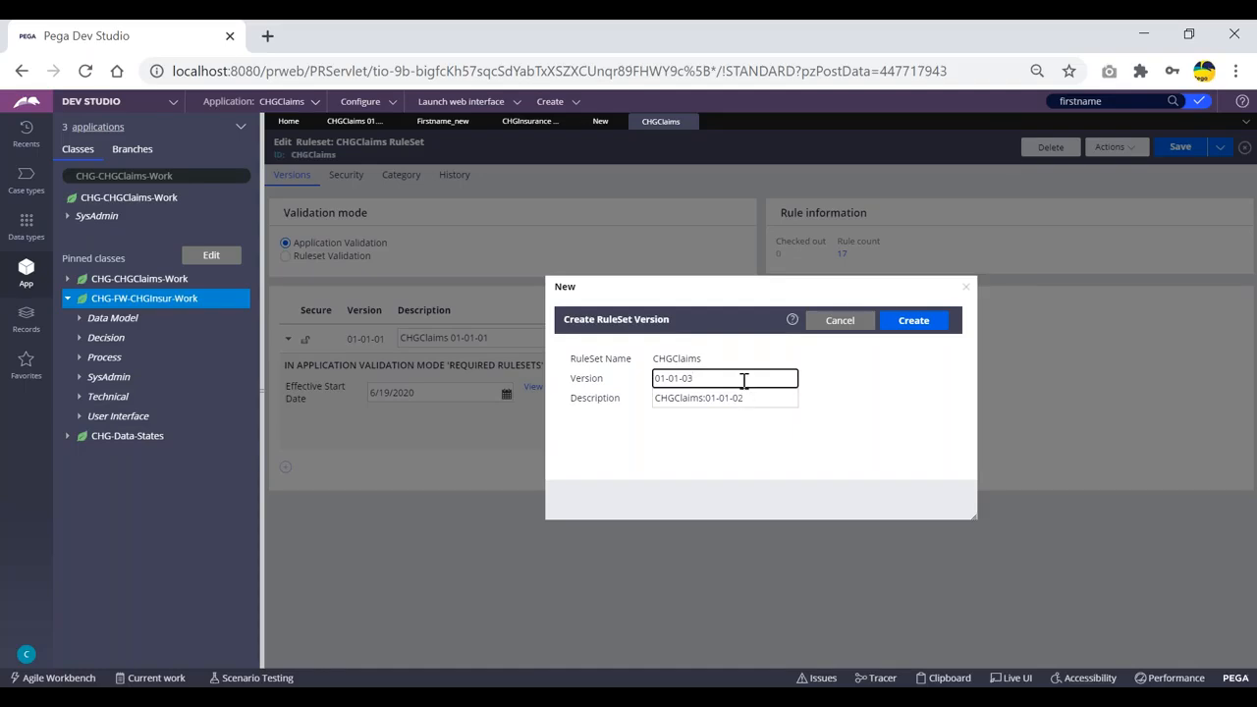
text(2)
drag(704, 381, 657, 379)
double_click(690, 398)
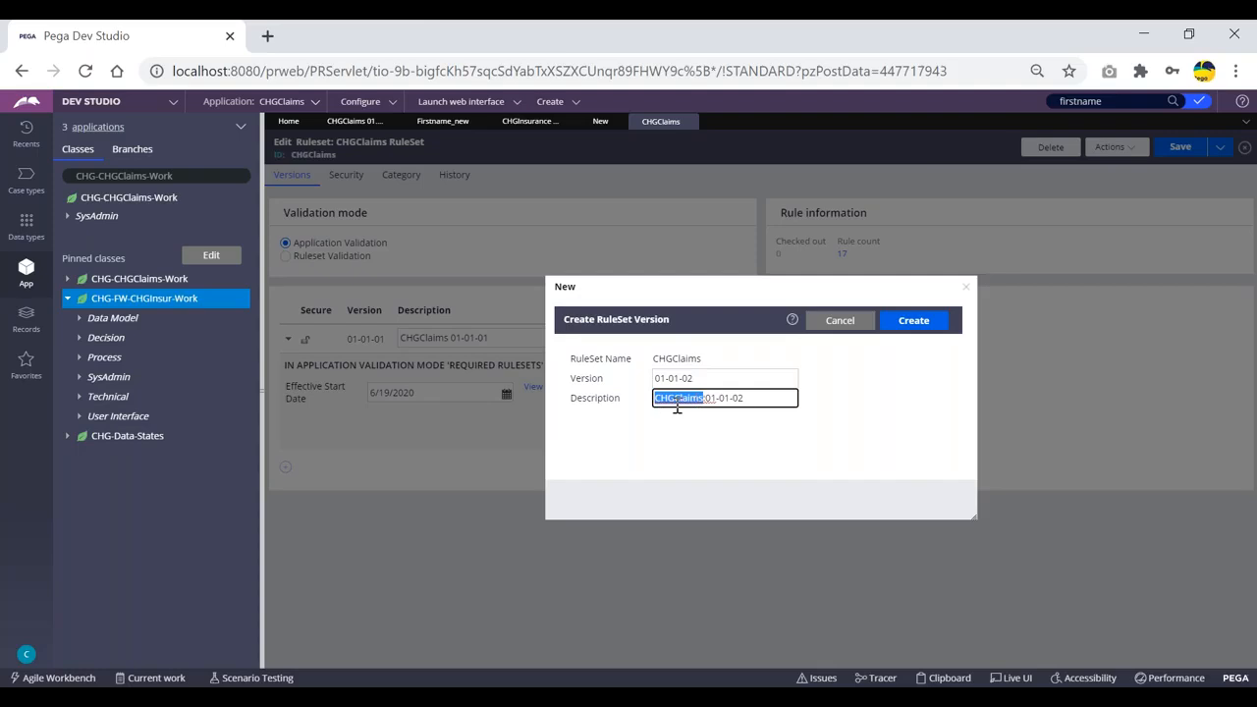
click(679, 420)
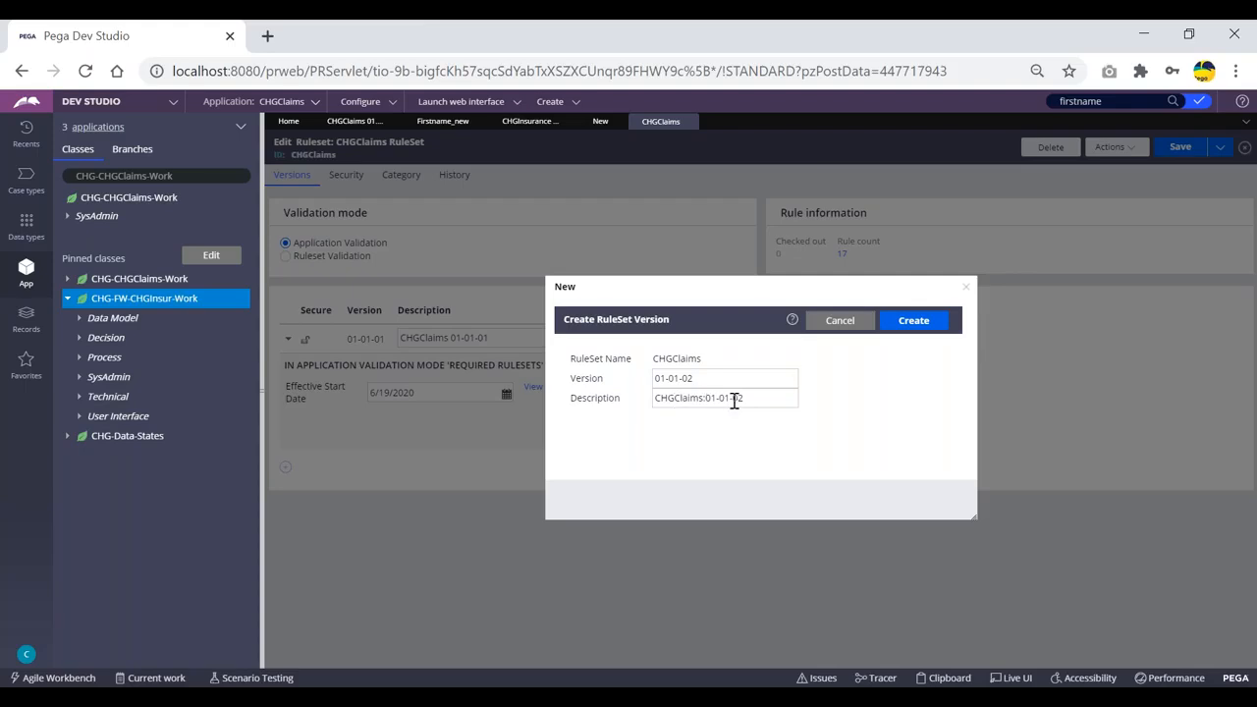
click(914, 326)
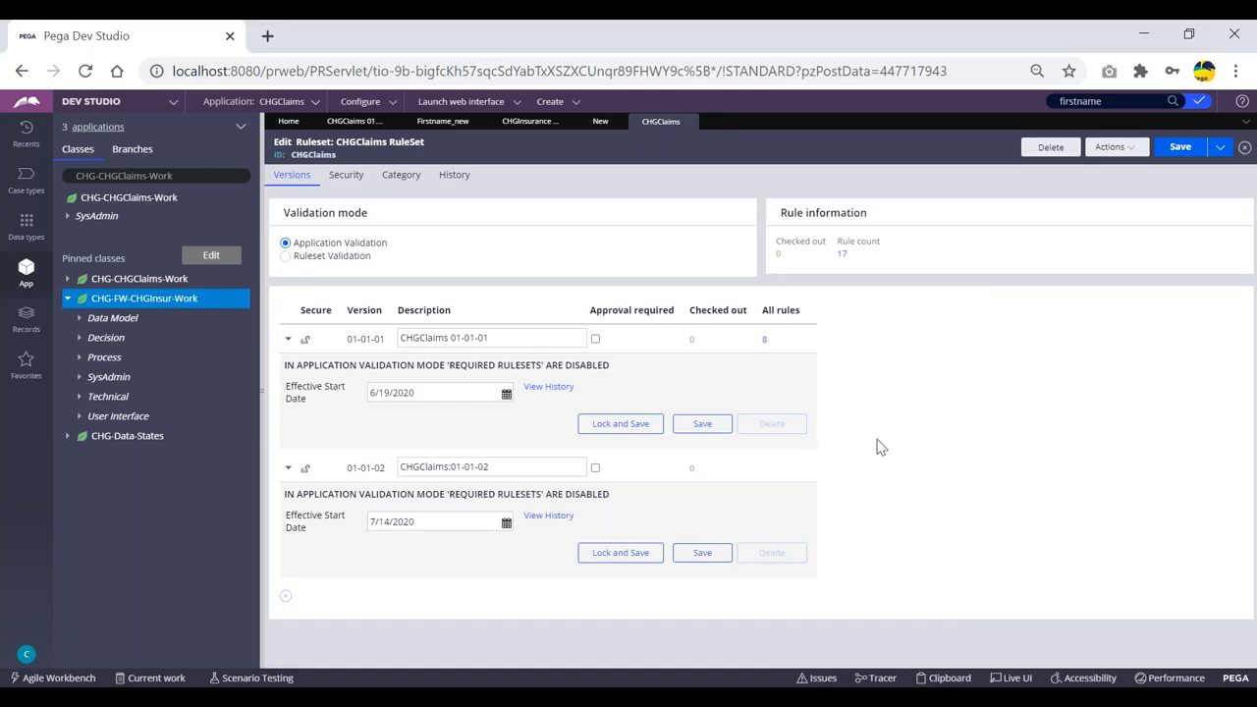
Save the CHGClaims ruleset with its new version and refresh the form.
click(1181, 148)
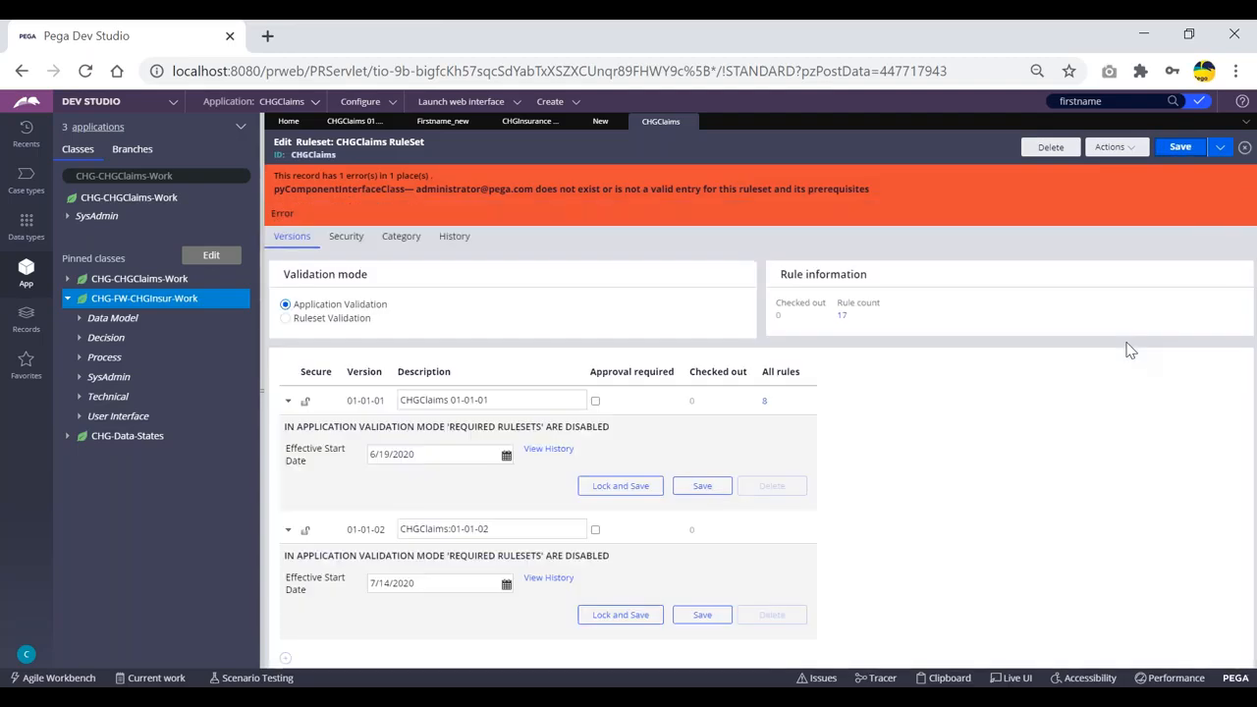
click(1116, 147)
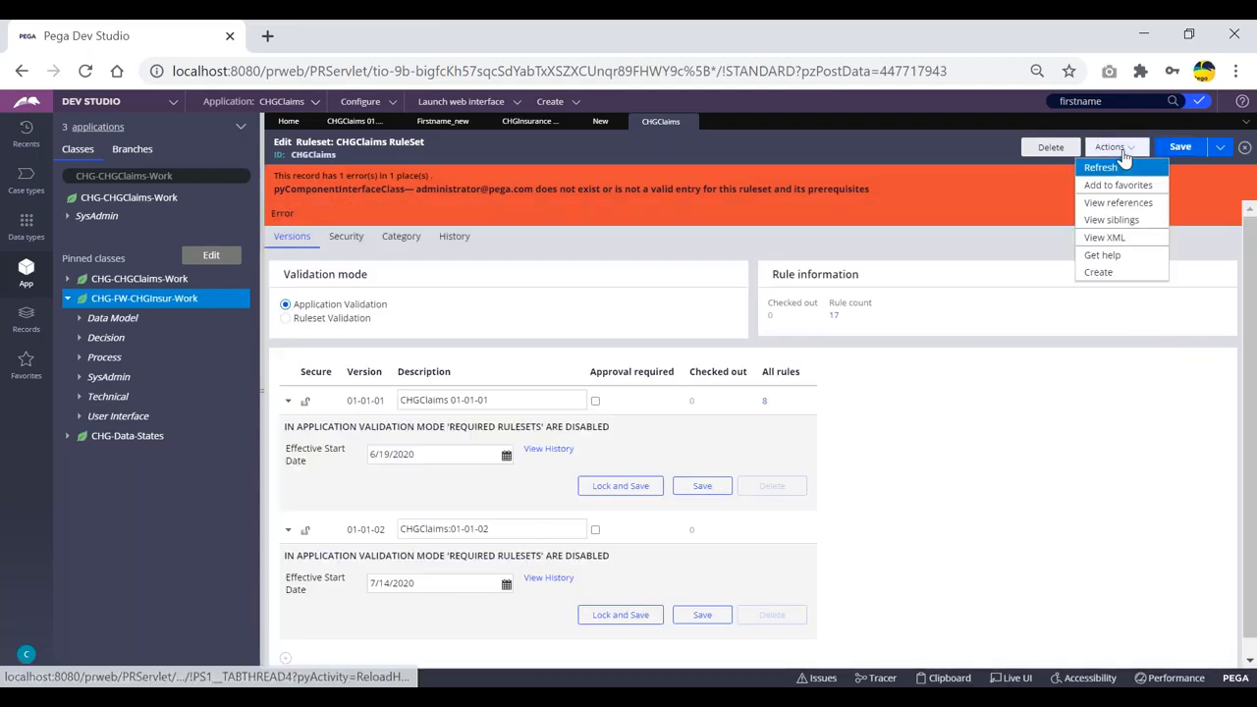
click(1100, 167)
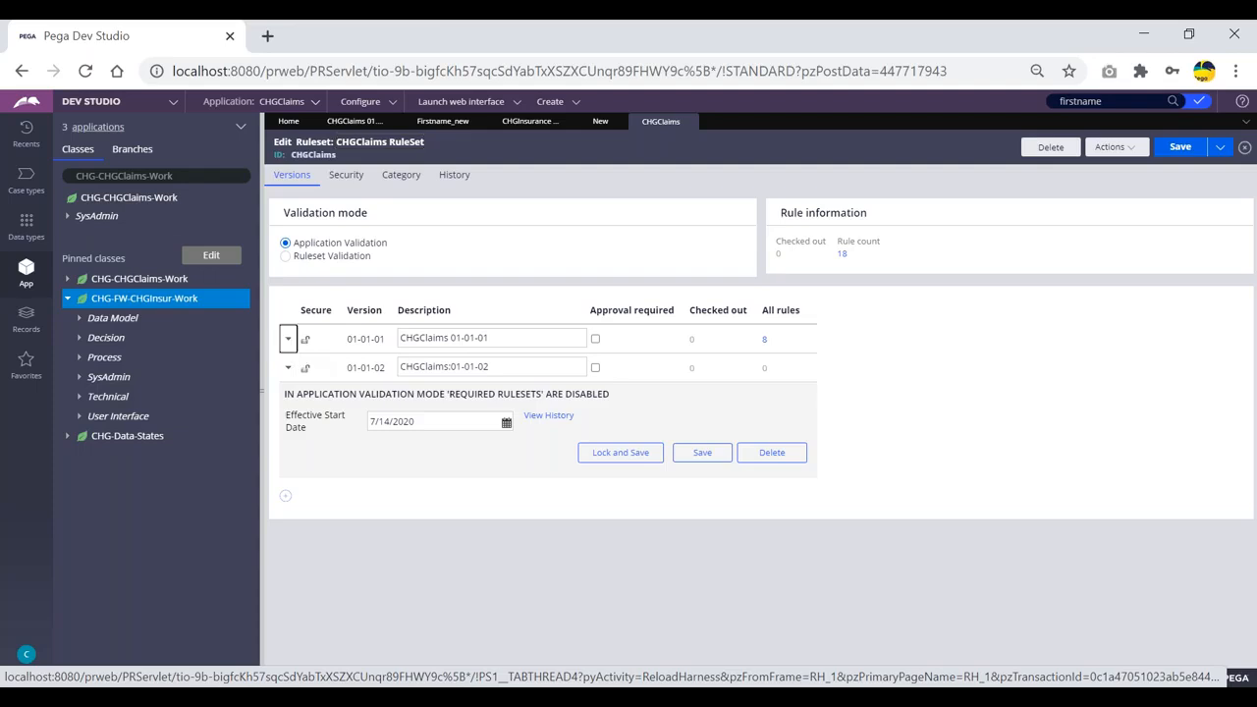
Lock CHGClaims version 01-01-01, entering and confirming the password.
click(288, 340)
click(622, 426)
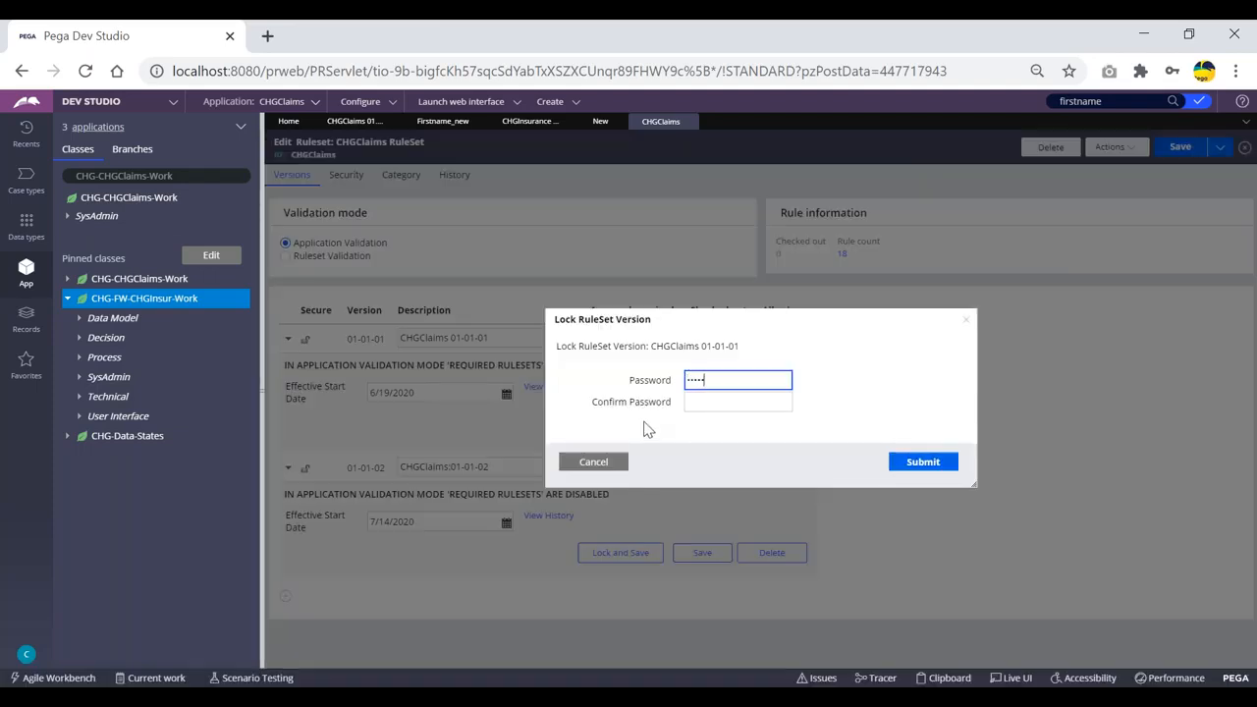
key(Tab)
text(••)
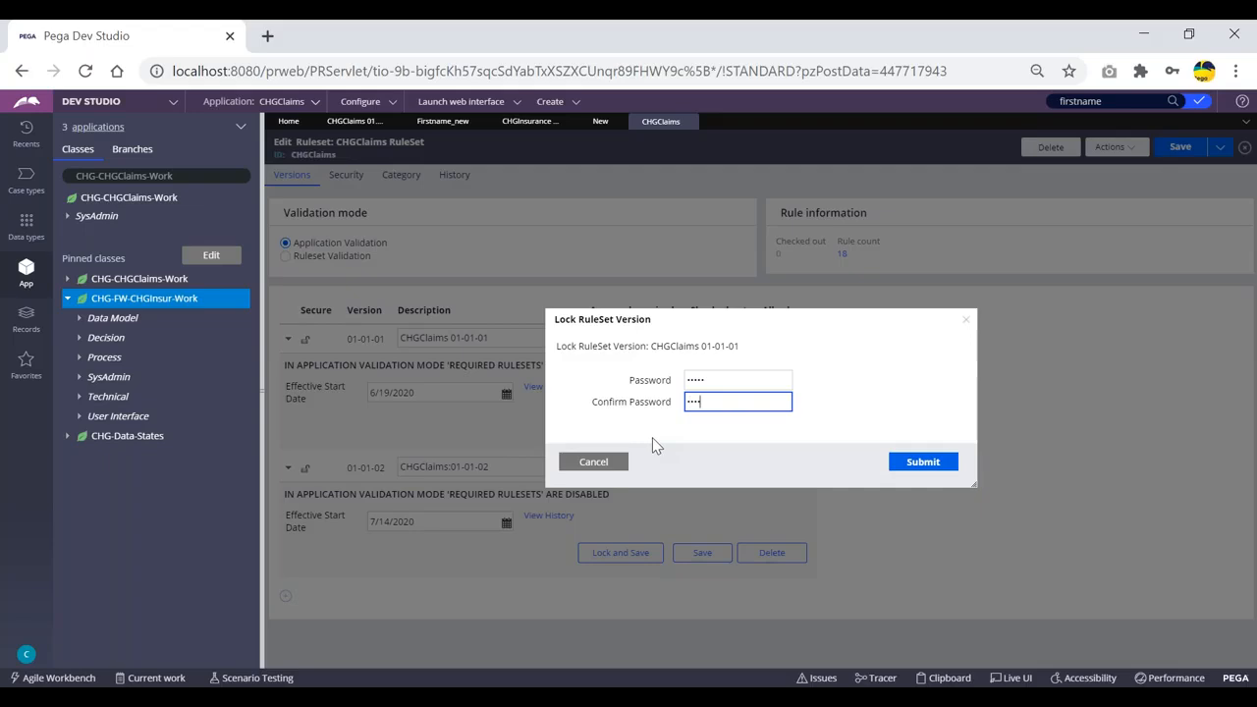
text(•••)
click(905, 468)
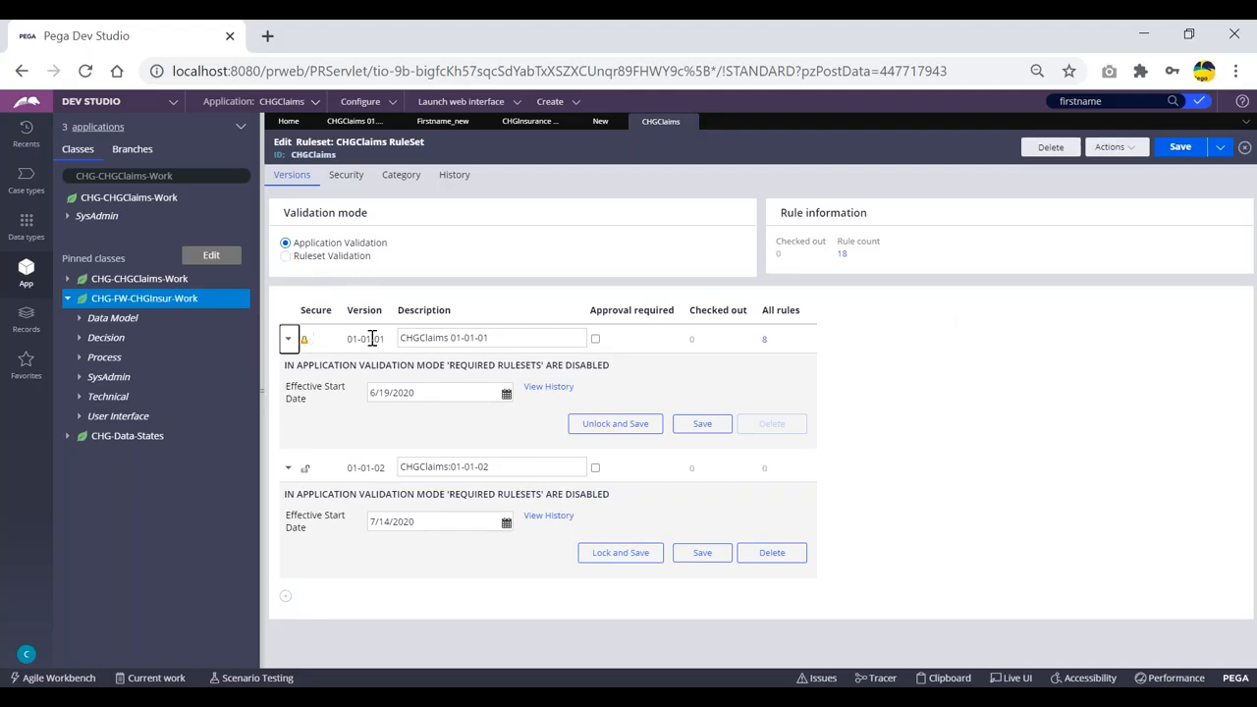
click(289, 339)
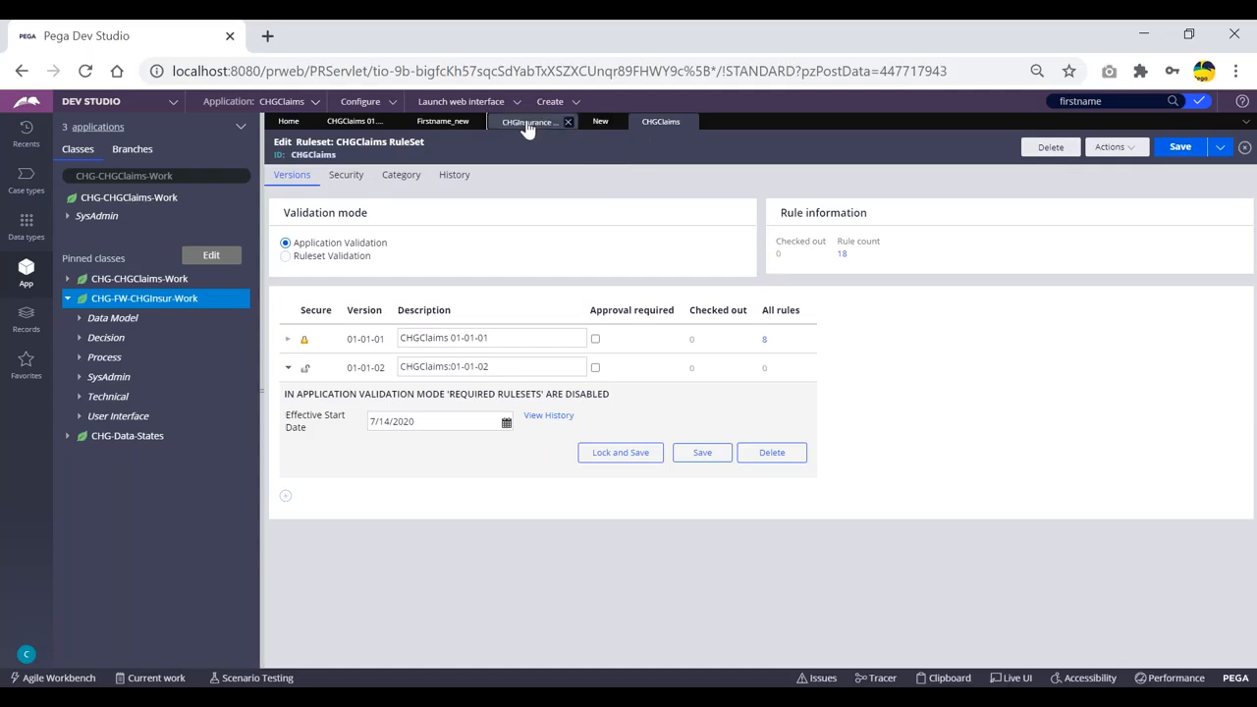
Close the unfinished Create Property form.
click(531, 122)
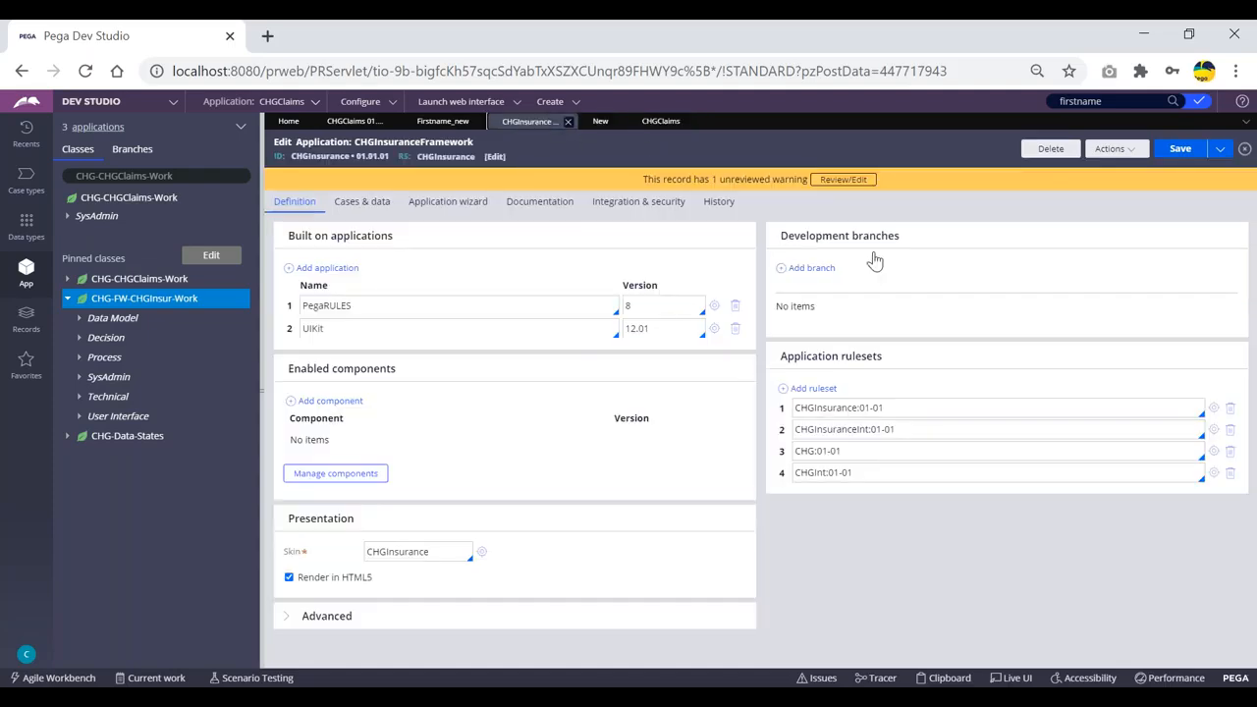
click(683, 122)
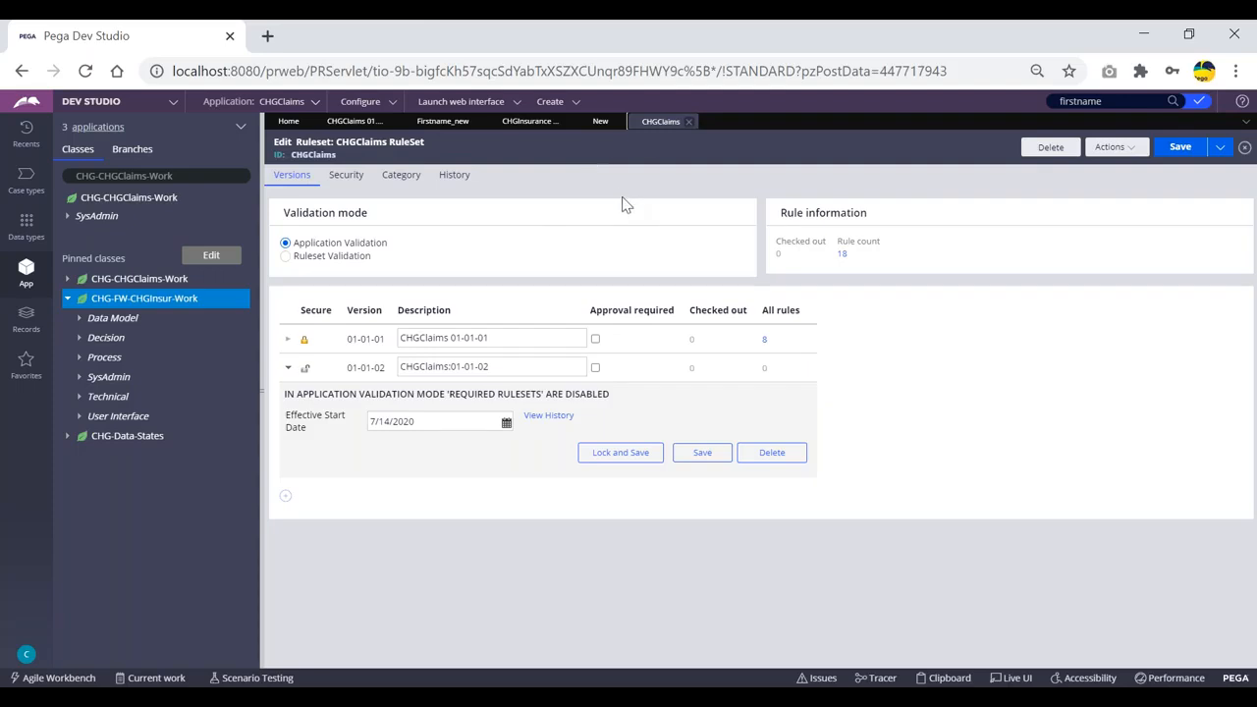
click(602, 123)
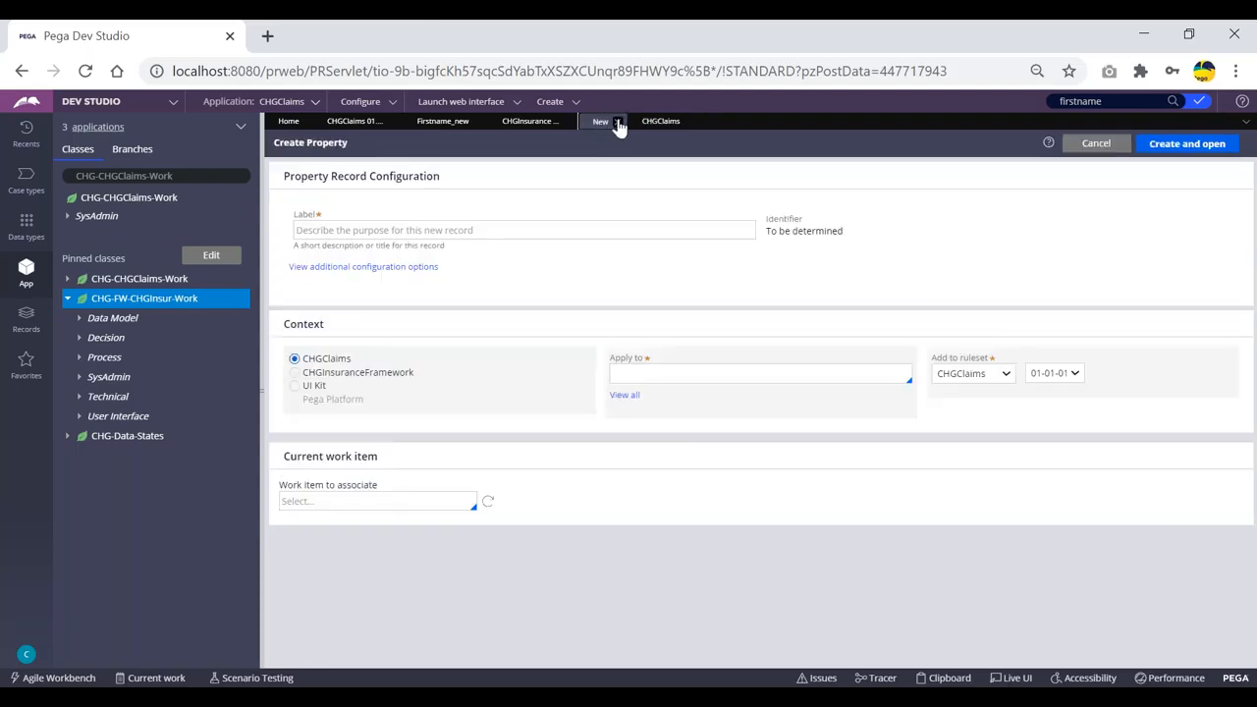
click(617, 121)
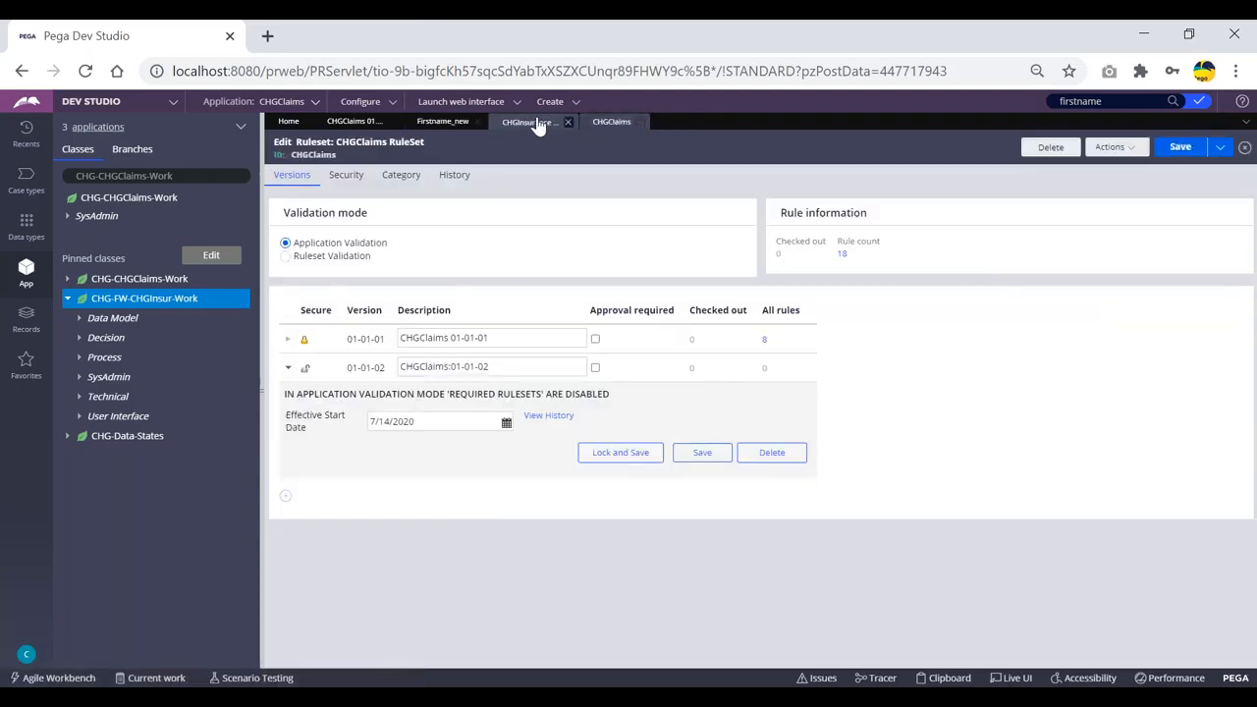
Open the CHGClaimsInt ruleset, add version 01-01-02, and save it.
click(528, 121)
click(353, 121)
click(1214, 431)
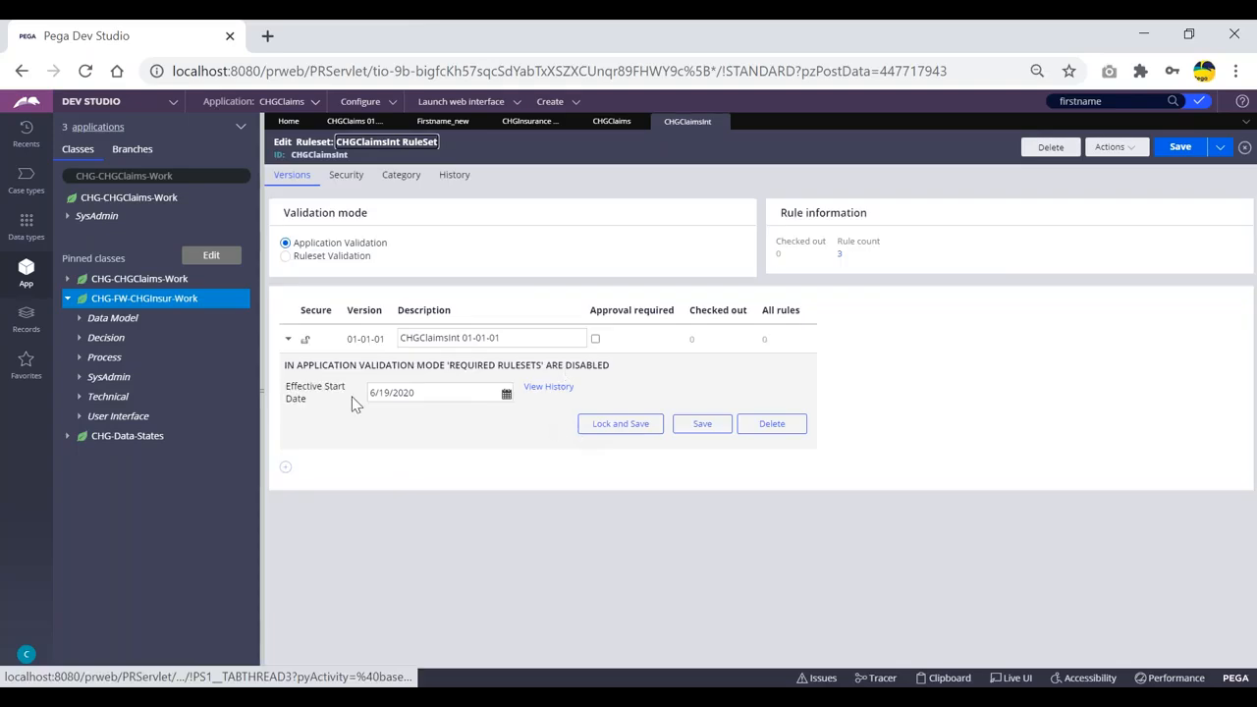
click(285, 468)
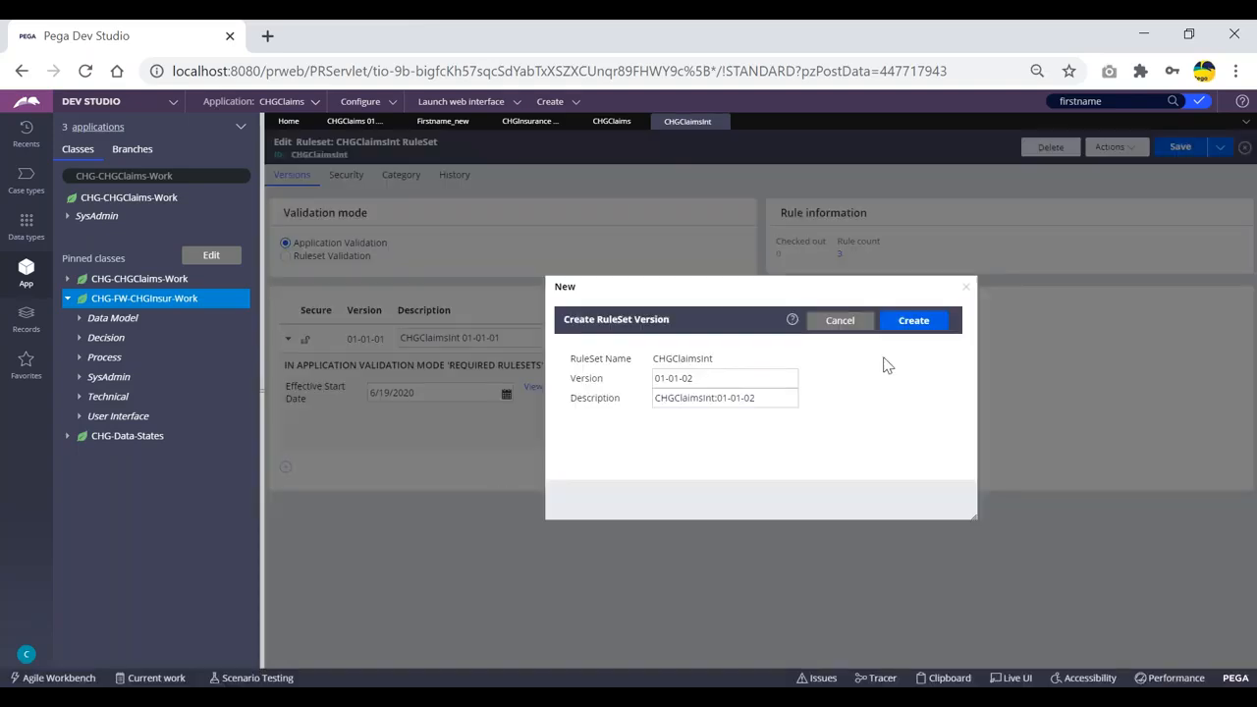
click(909, 322)
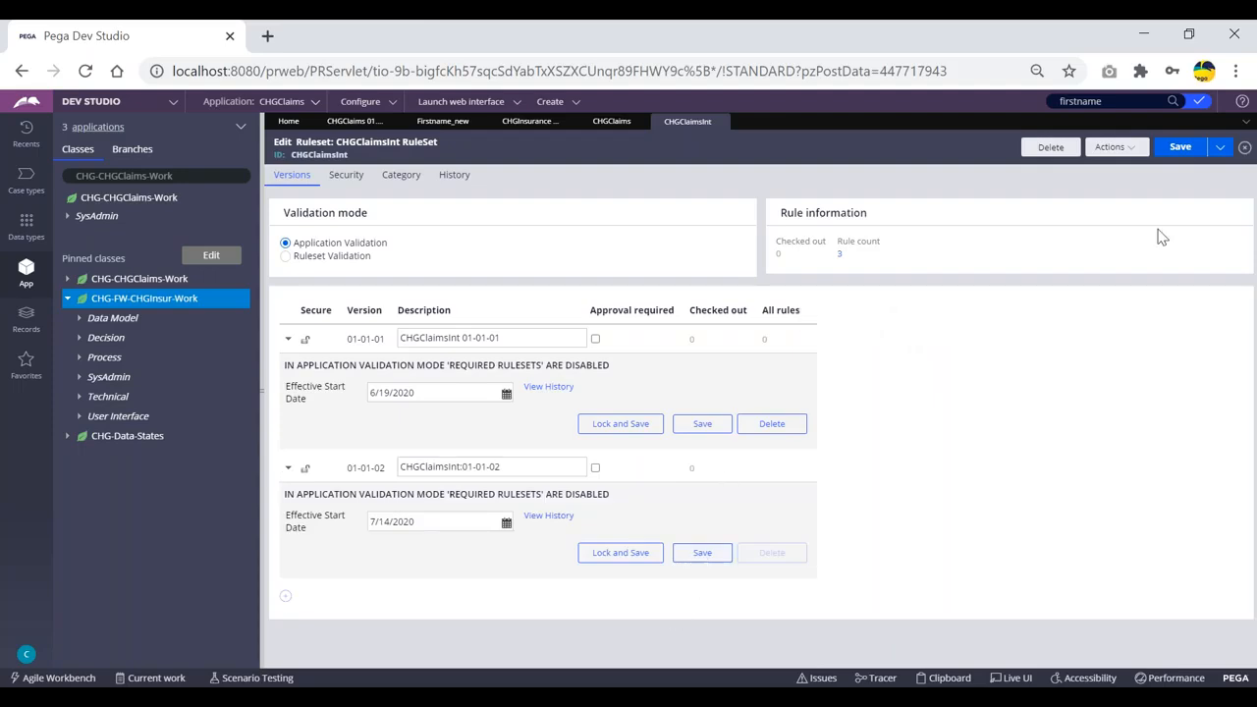
click(1179, 148)
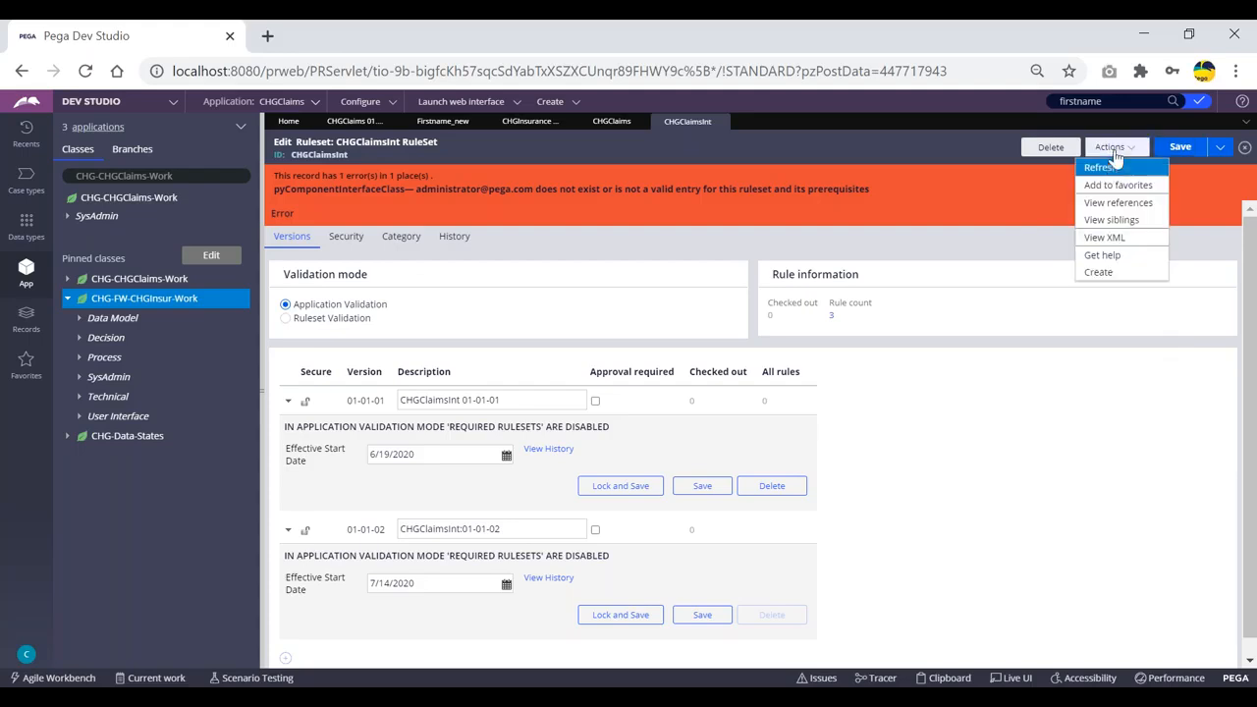
Refresh CHGClaimsInt and lock its version 01-01-01 with the password.
click(1114, 147)
click(1098, 164)
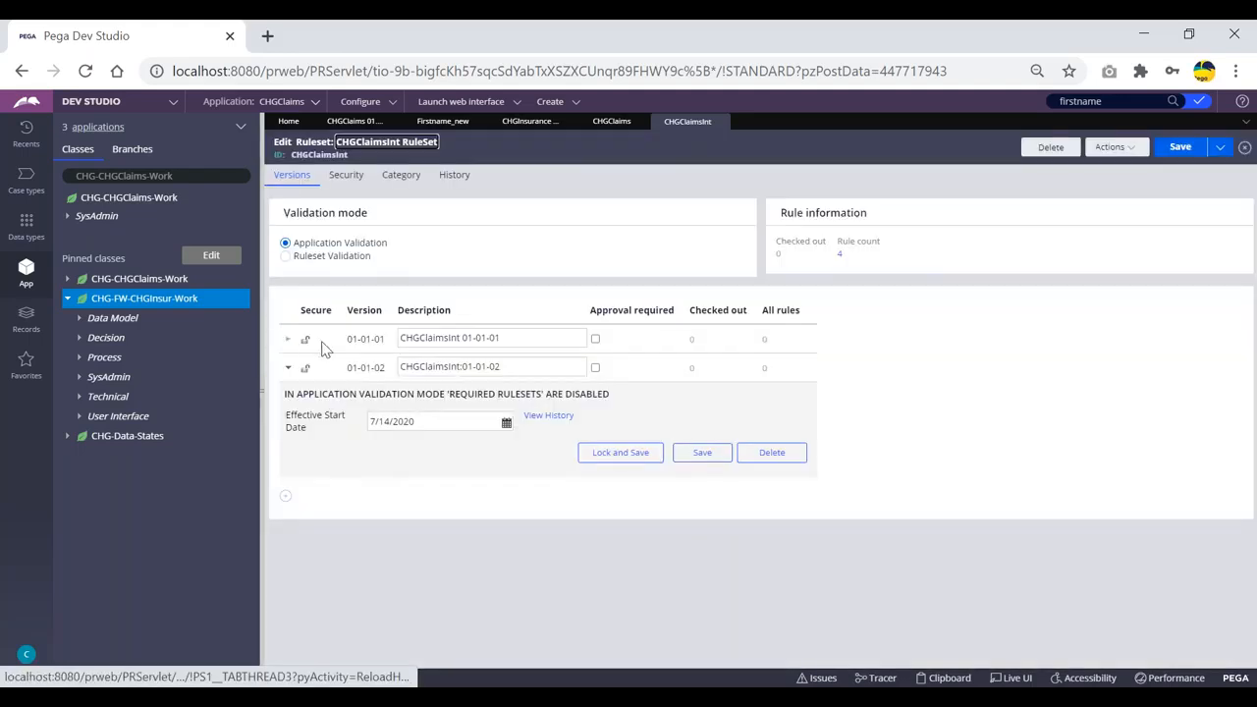
click(288, 339)
click(637, 427)
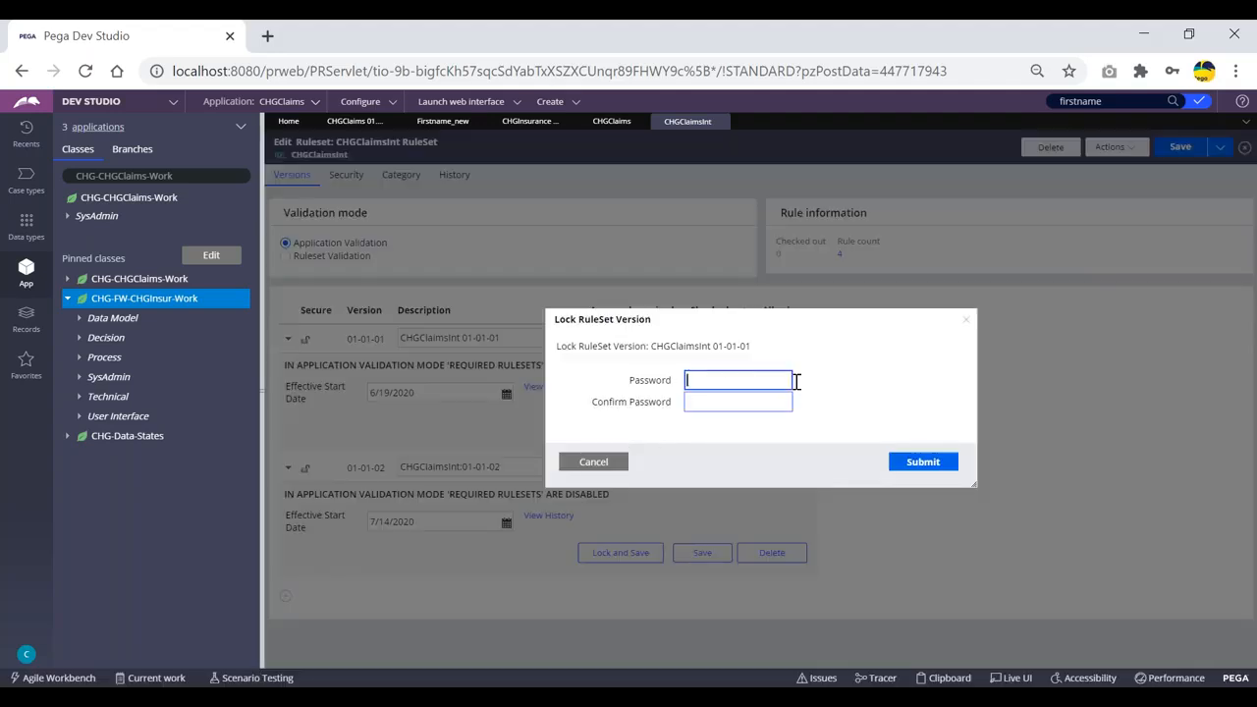
text(•••••)
key(Tab)
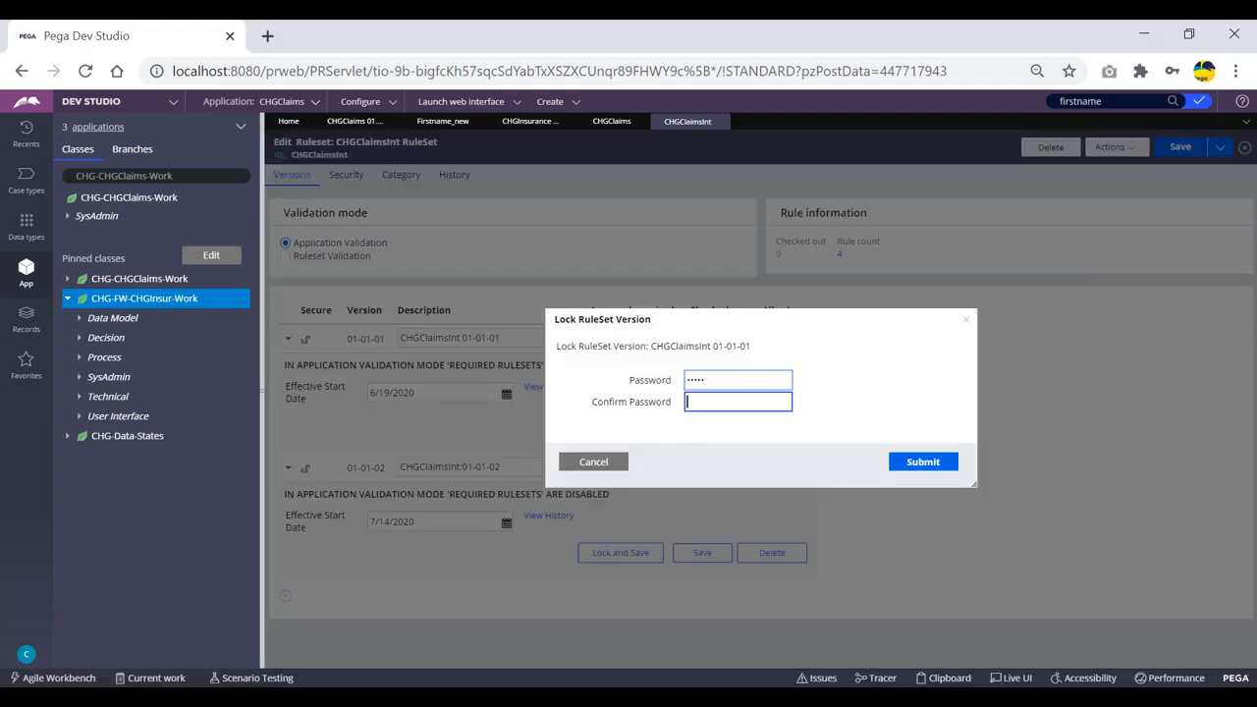
click(923, 462)
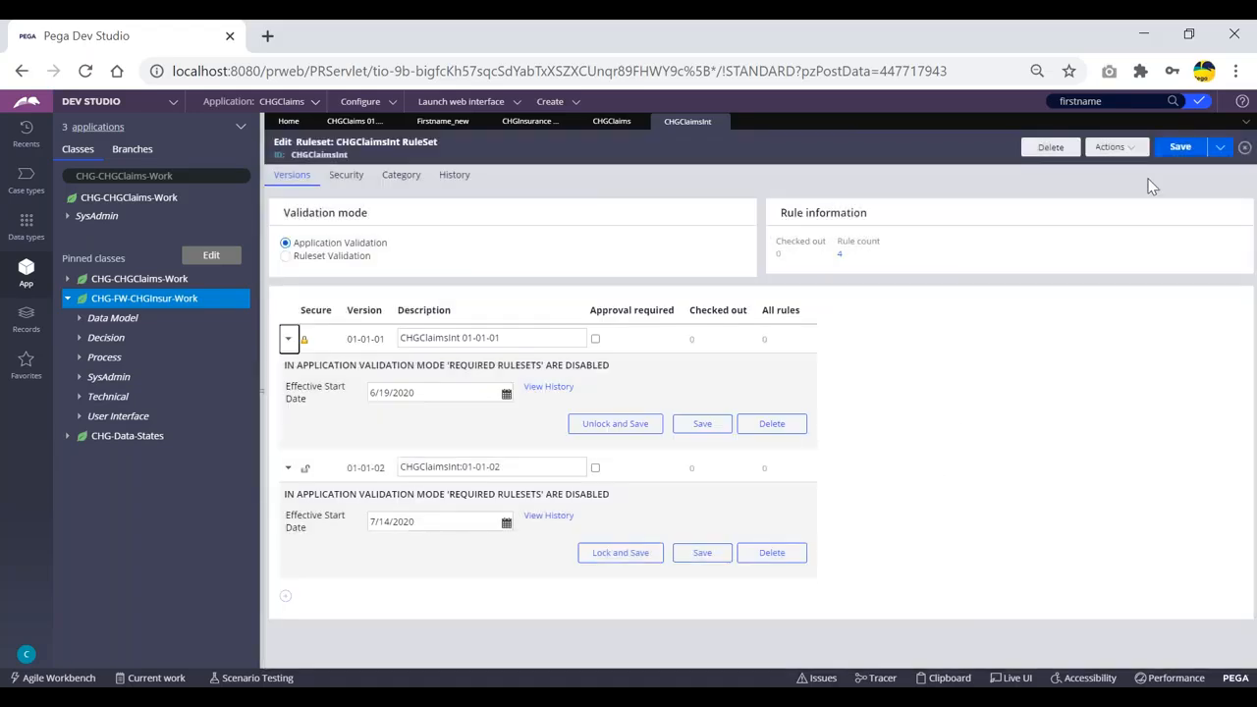
Save the CHGClaimsInt ruleset with the locked version and refresh it.
click(1157, 144)
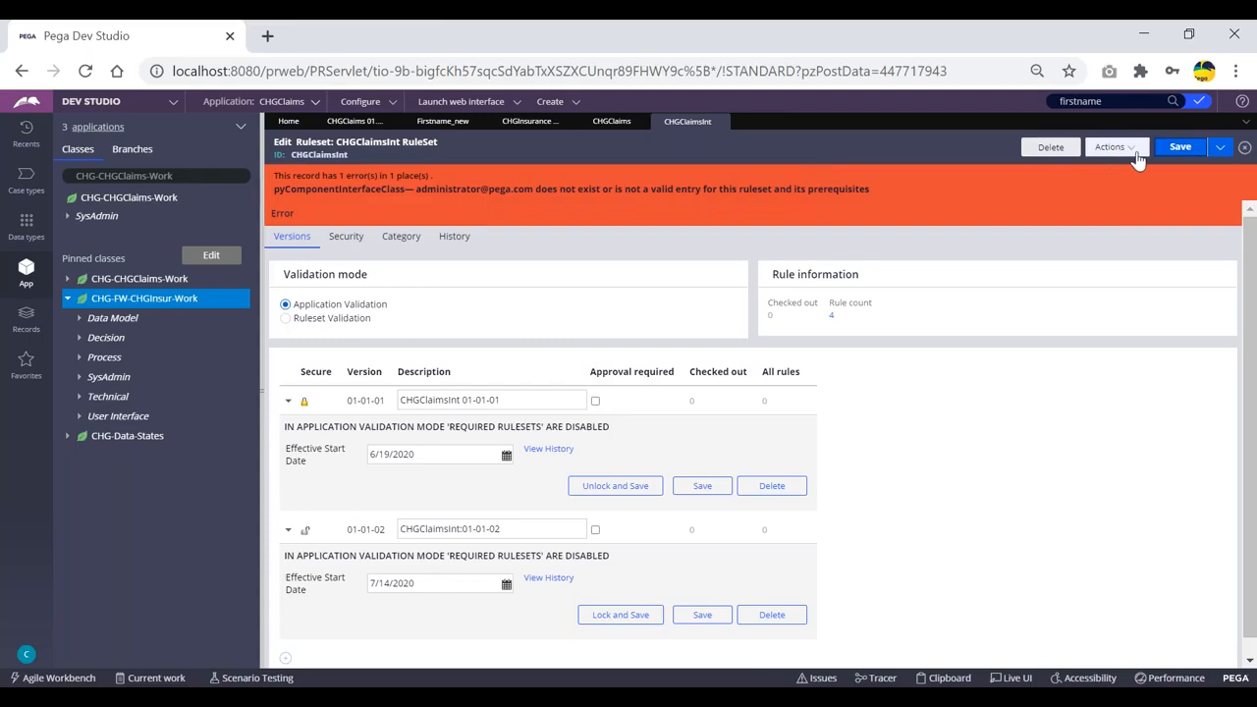
click(1114, 147)
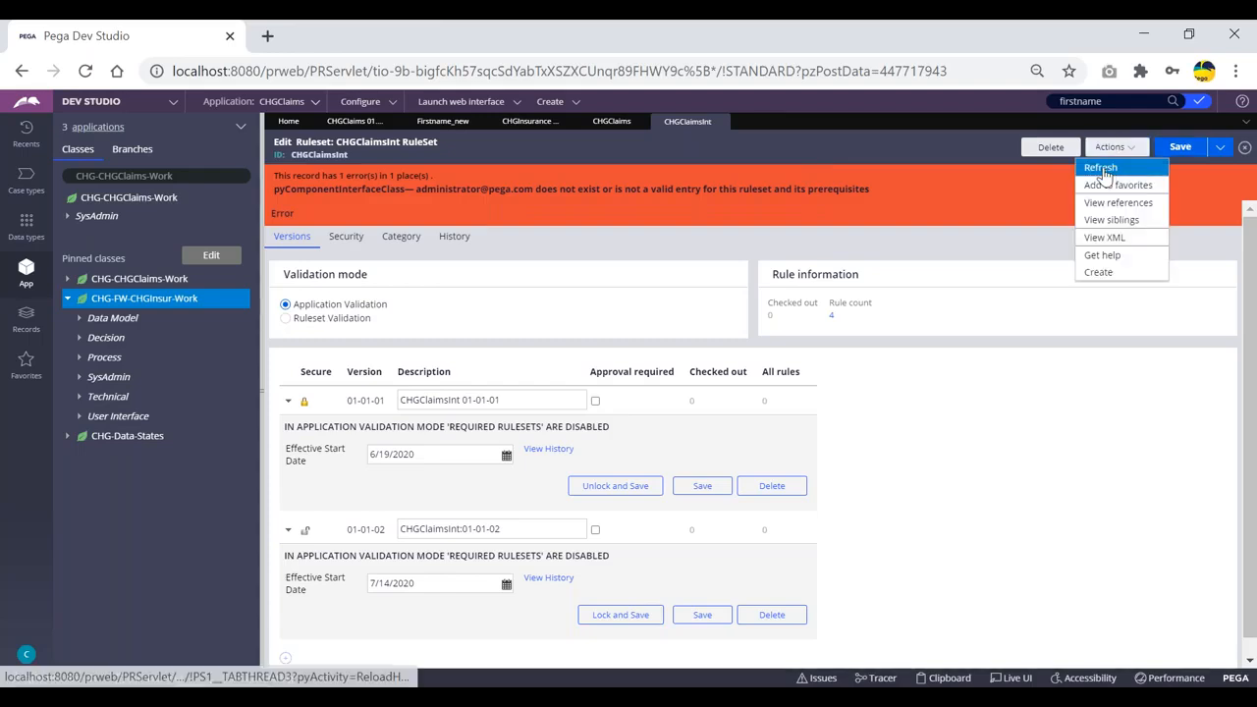
click(1102, 167)
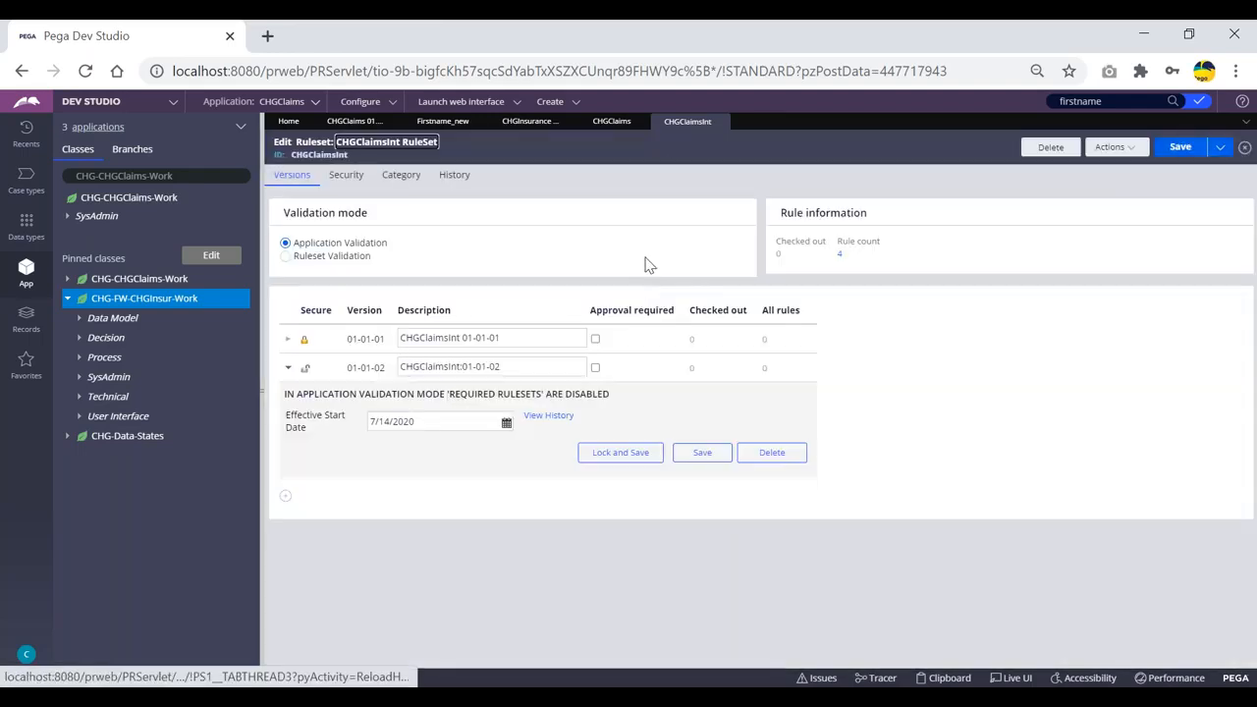
Open the CHG ruleset, add version 01-01-02, and save.
click(359, 128)
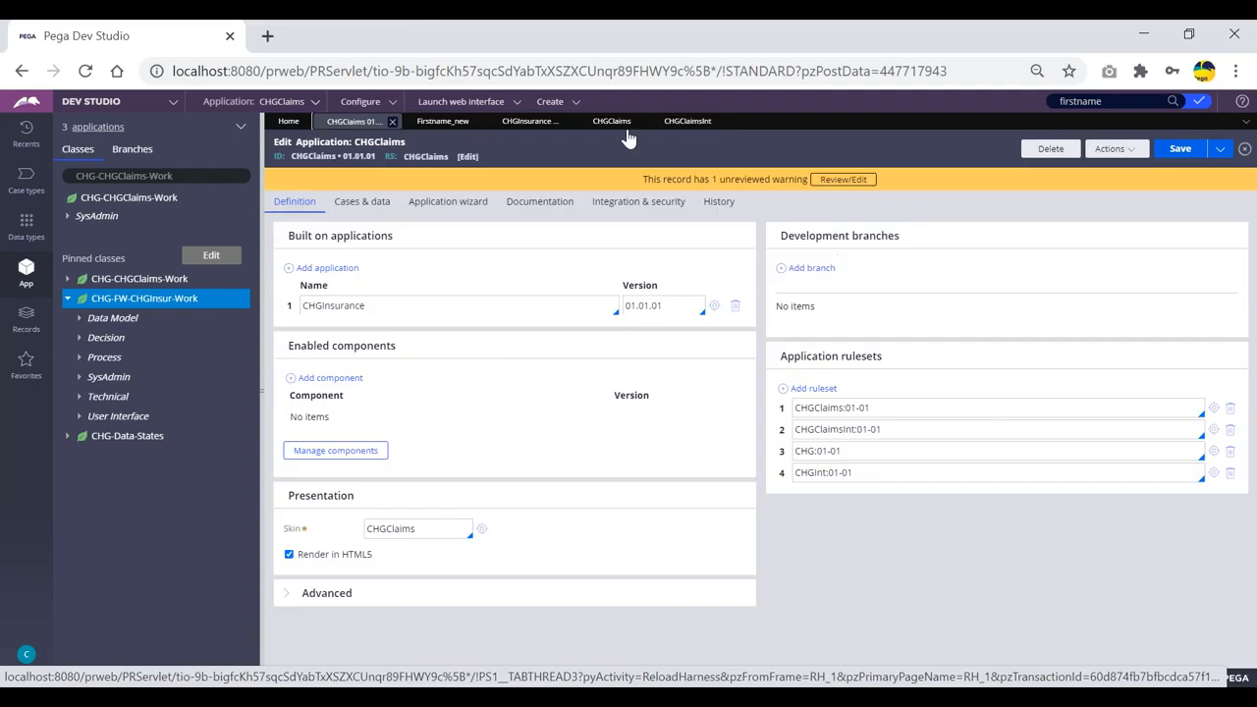
click(1215, 453)
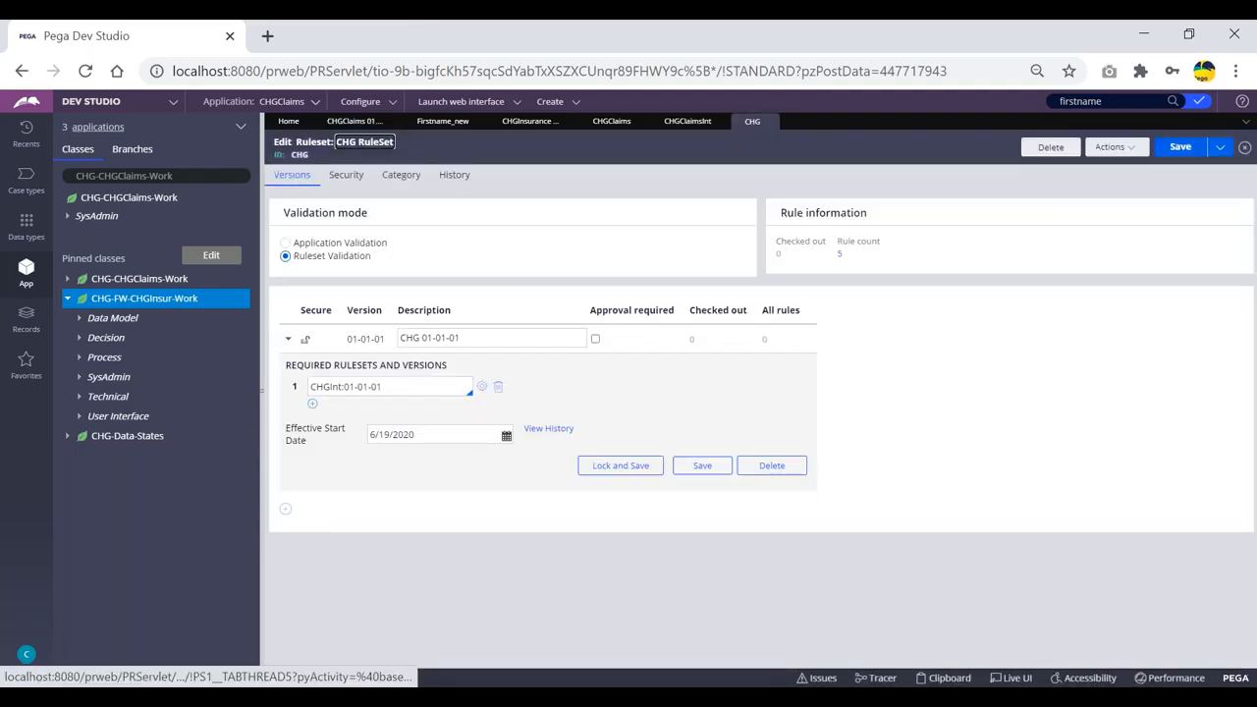
click(285, 512)
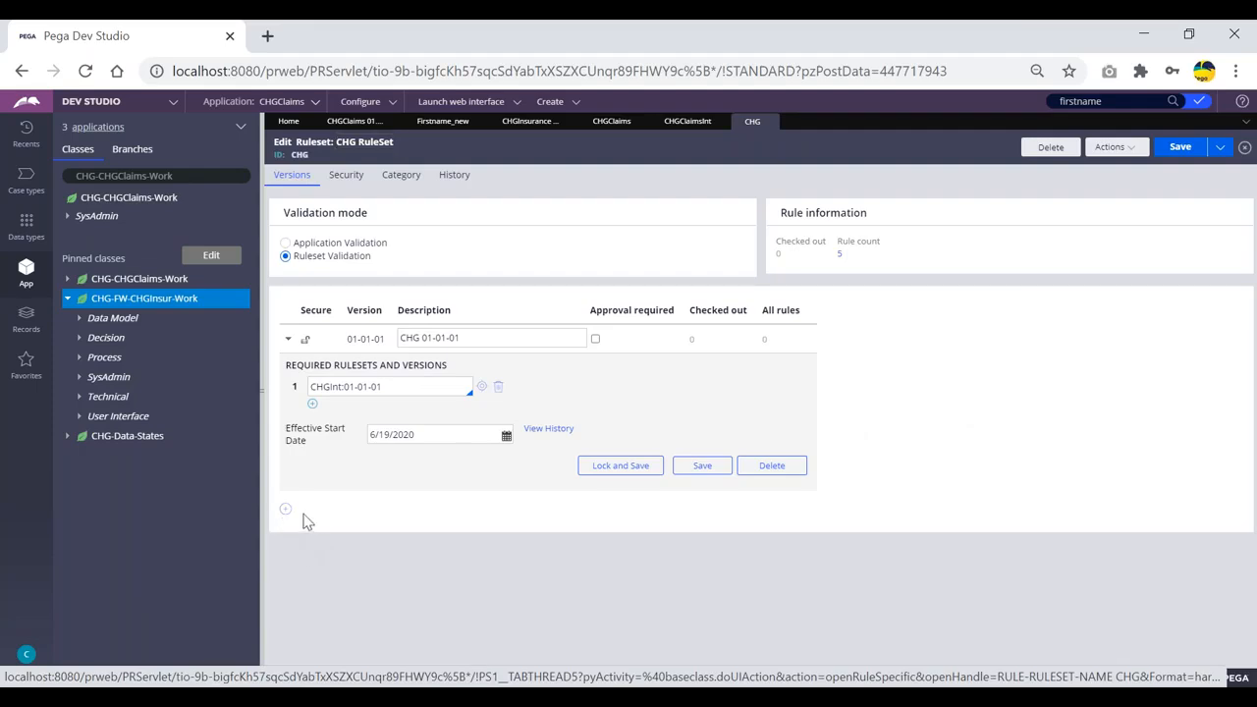
click(904, 324)
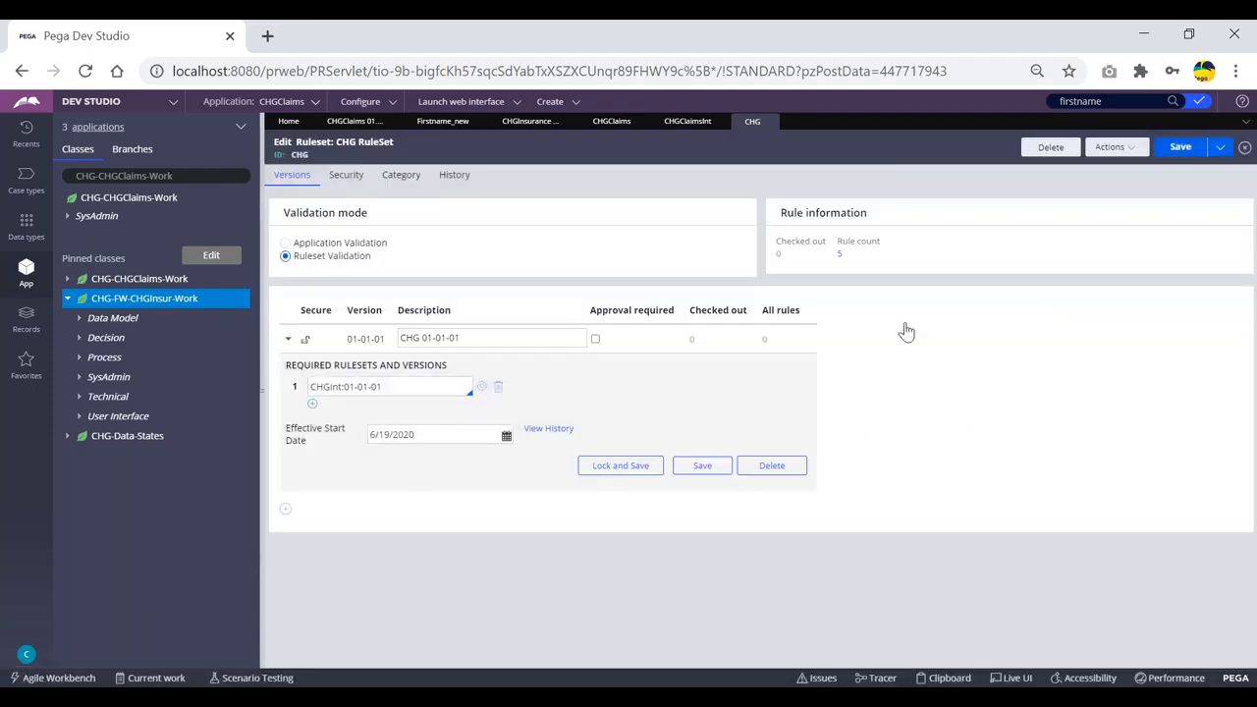
click(1179, 148)
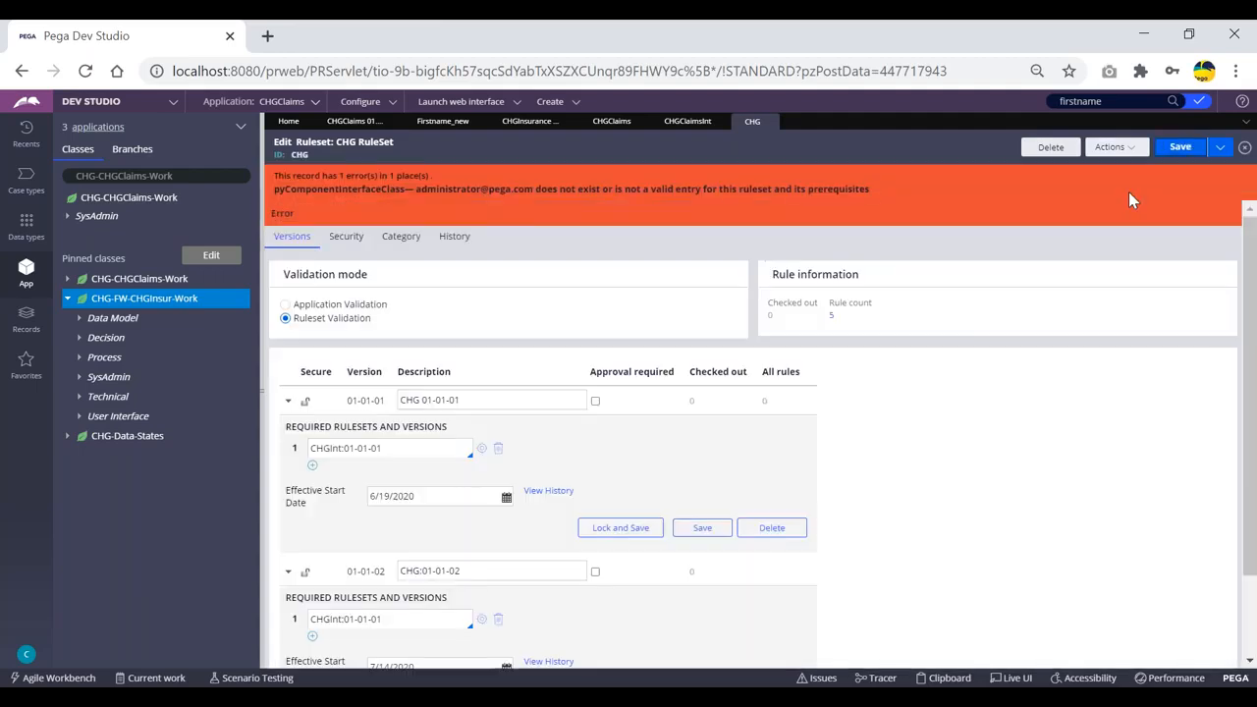
Lock CHG version 01-01-01 with the password and save the ruleset.
click(1112, 147)
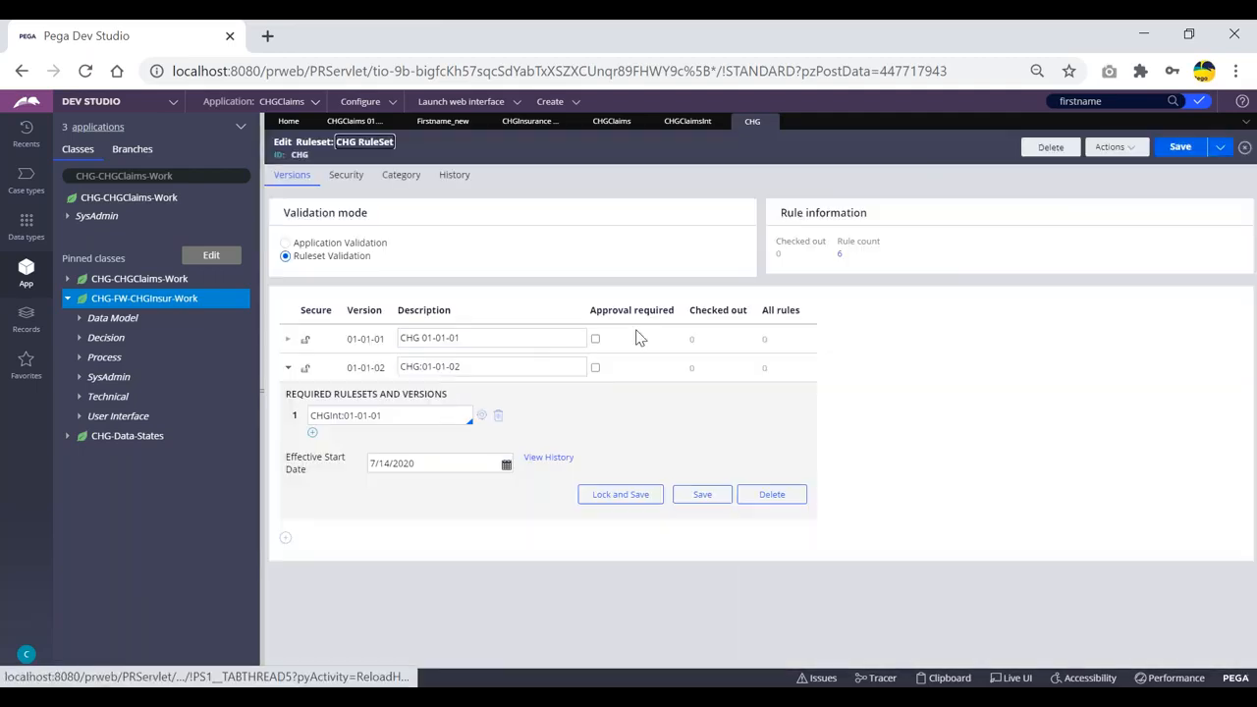
click(288, 339)
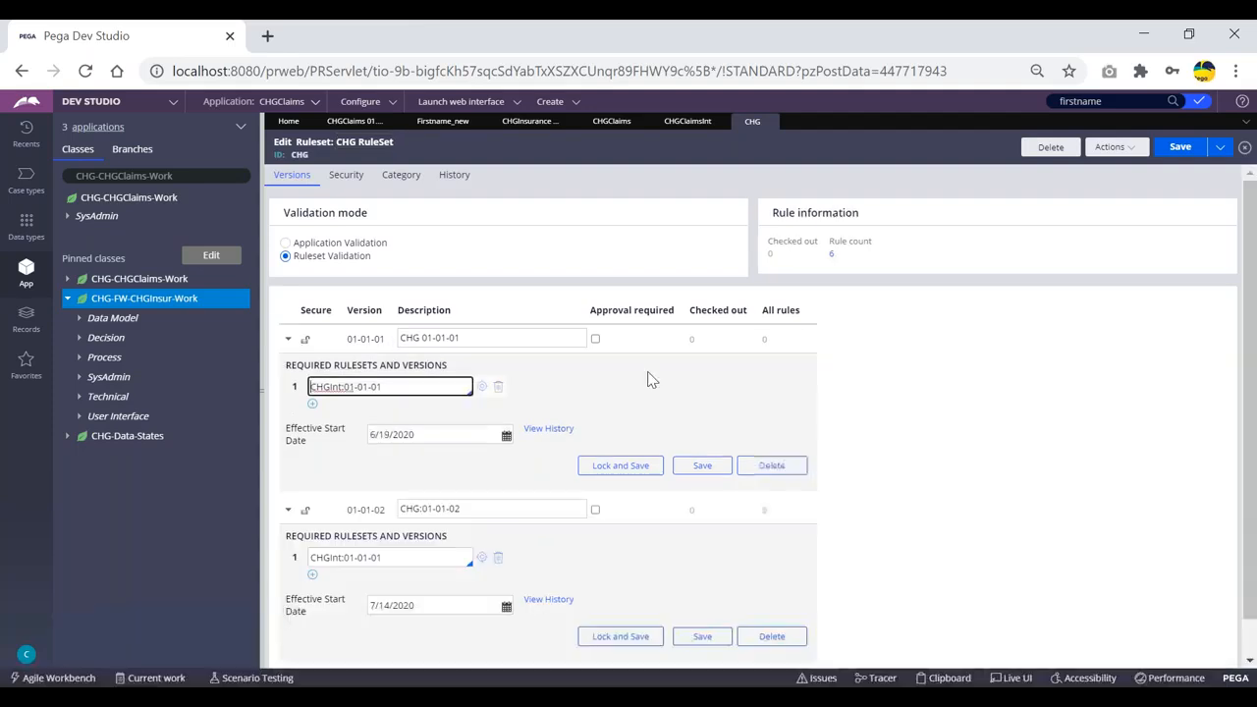
click(621, 466)
text(•••••)
key(Tab)
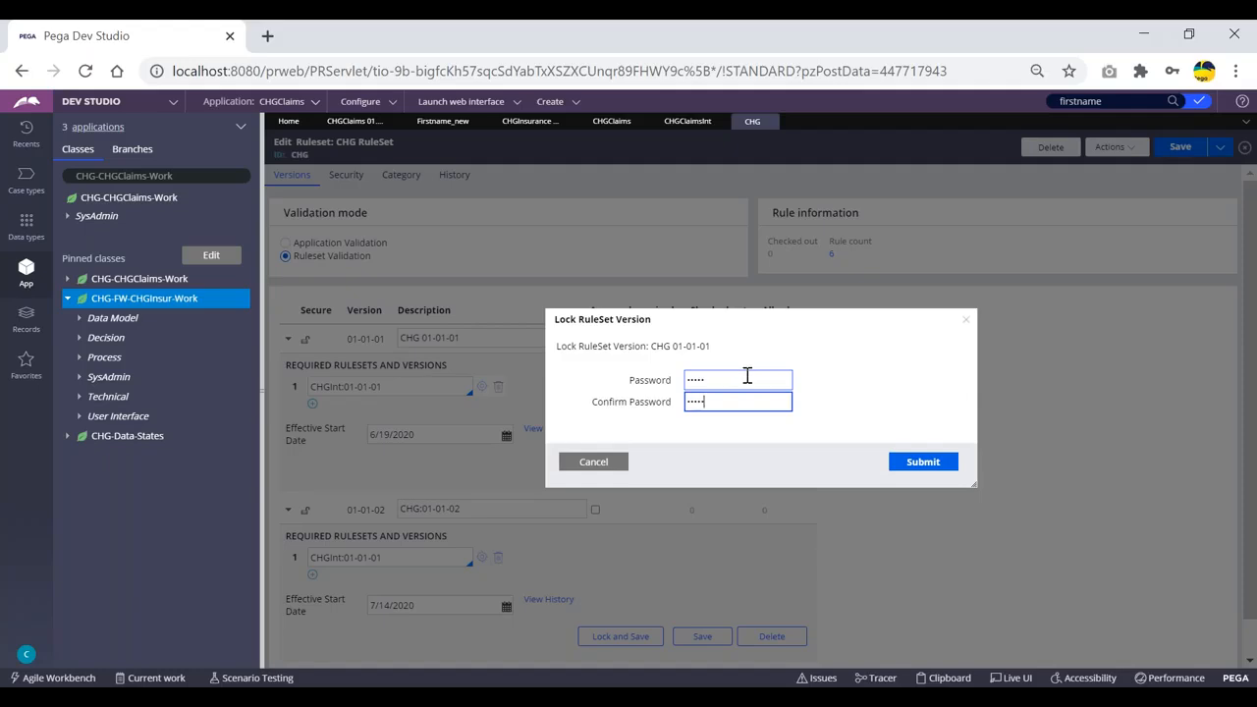
click(929, 466)
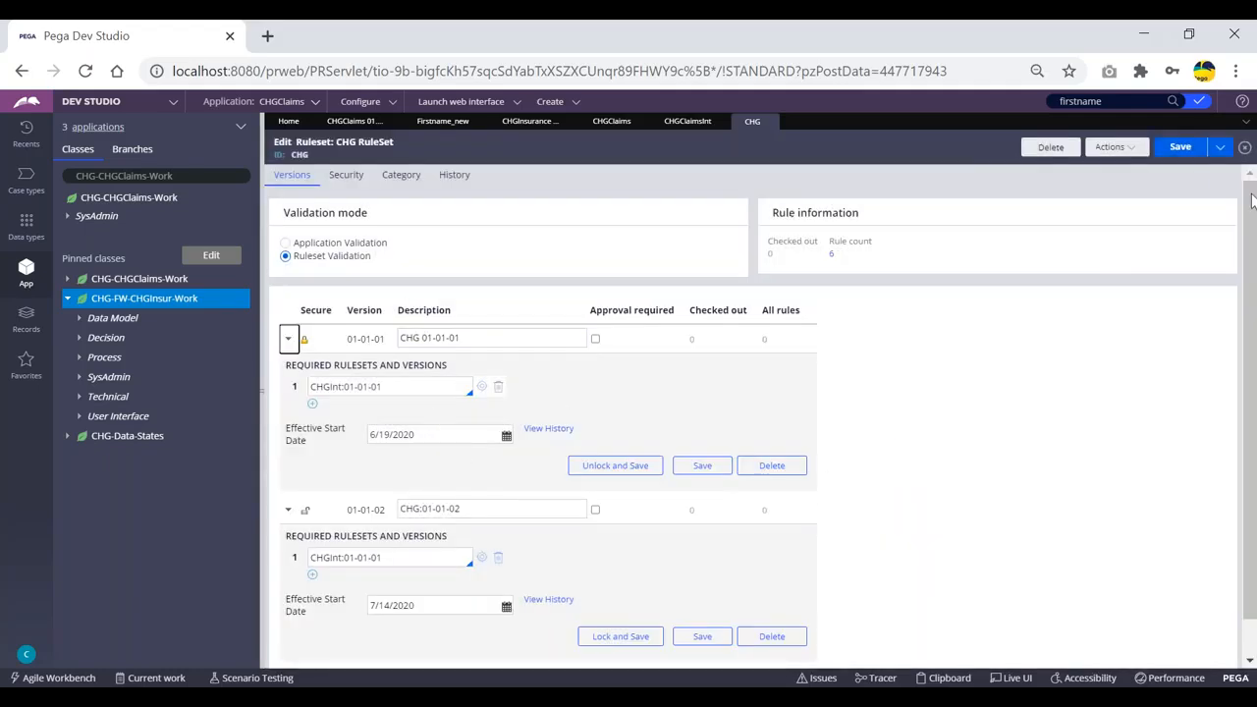
click(1182, 147)
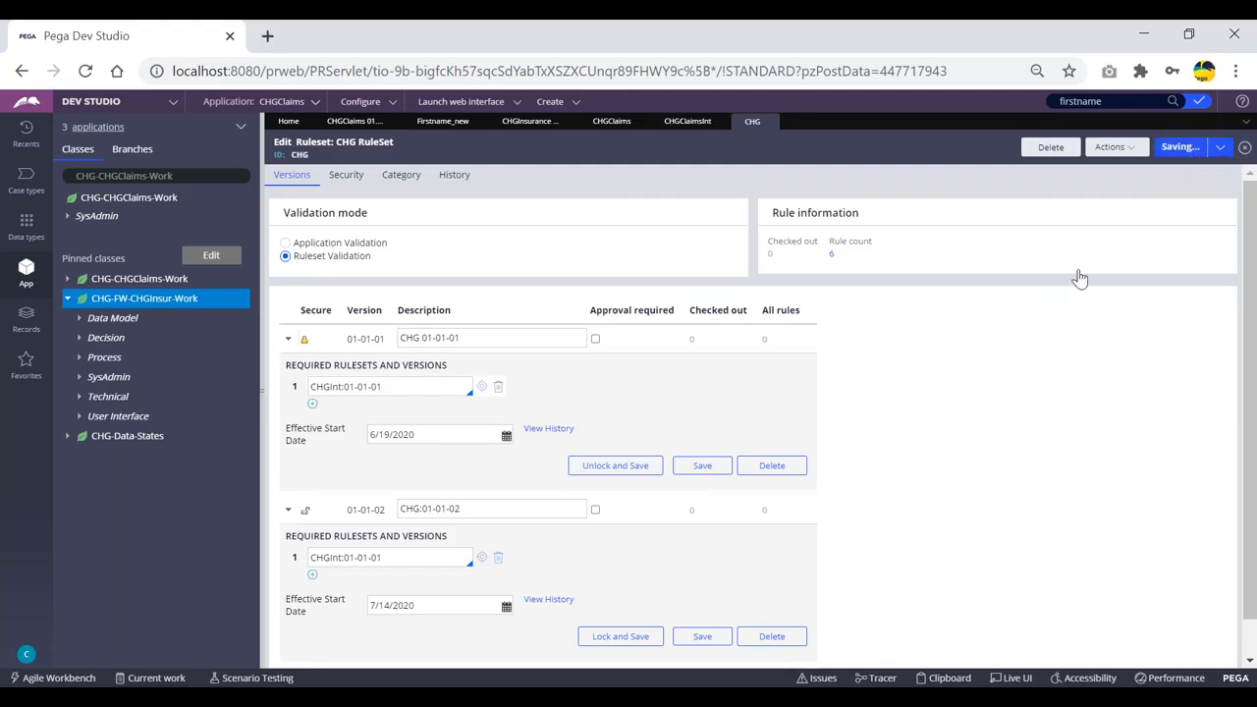
click(1170, 149)
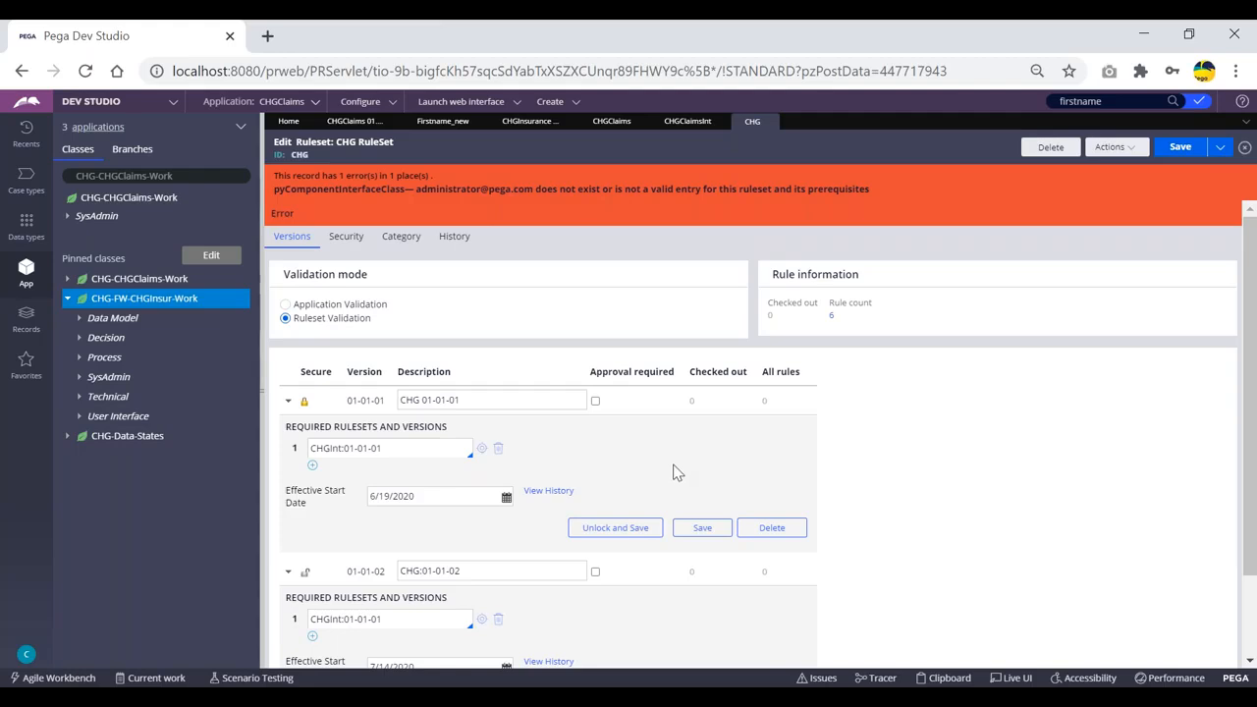
click(356, 123)
Add version 01-01-02 to the CHGInt ruleset and save it.
click(1214, 473)
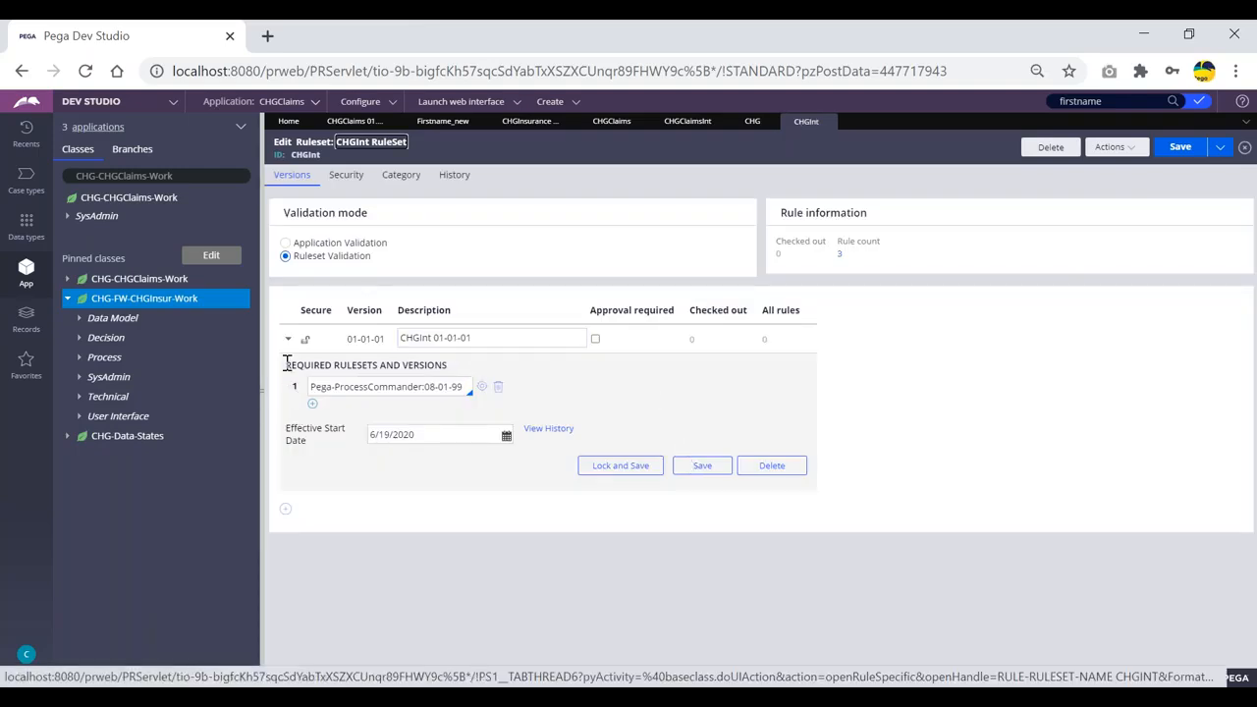
click(286, 511)
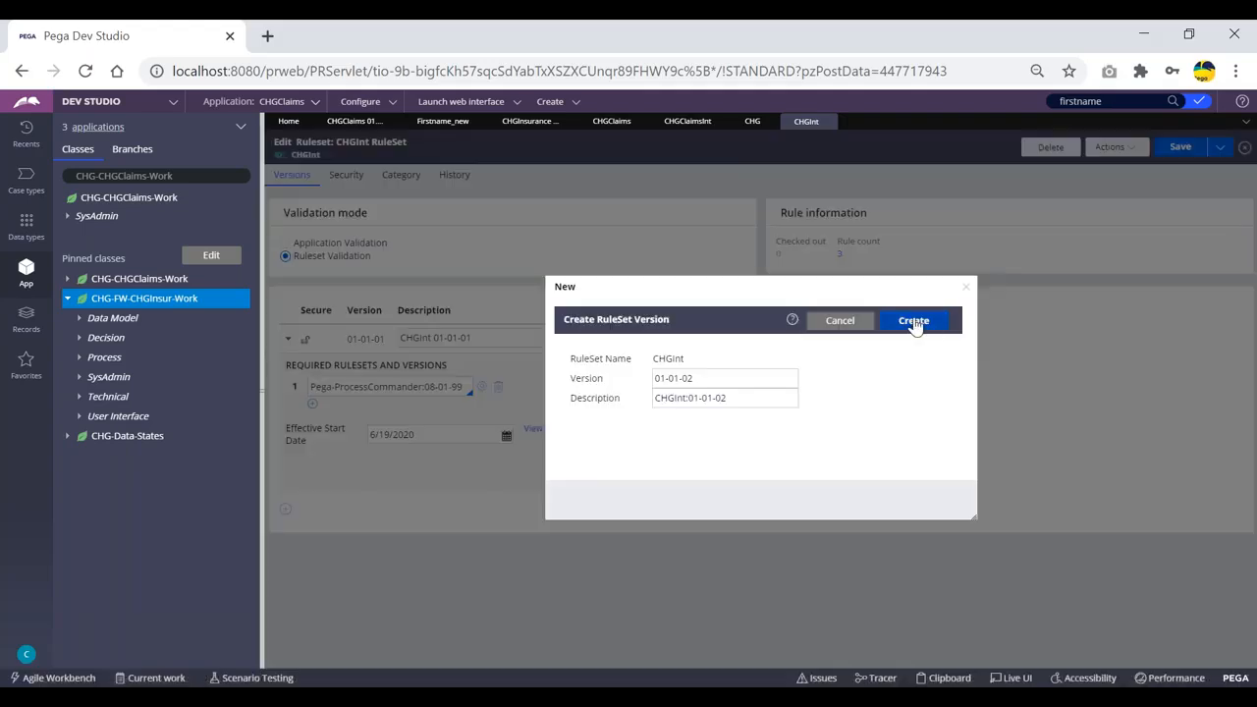
click(914, 321)
scroll(794, 442, down, 1)
click(1173, 149)
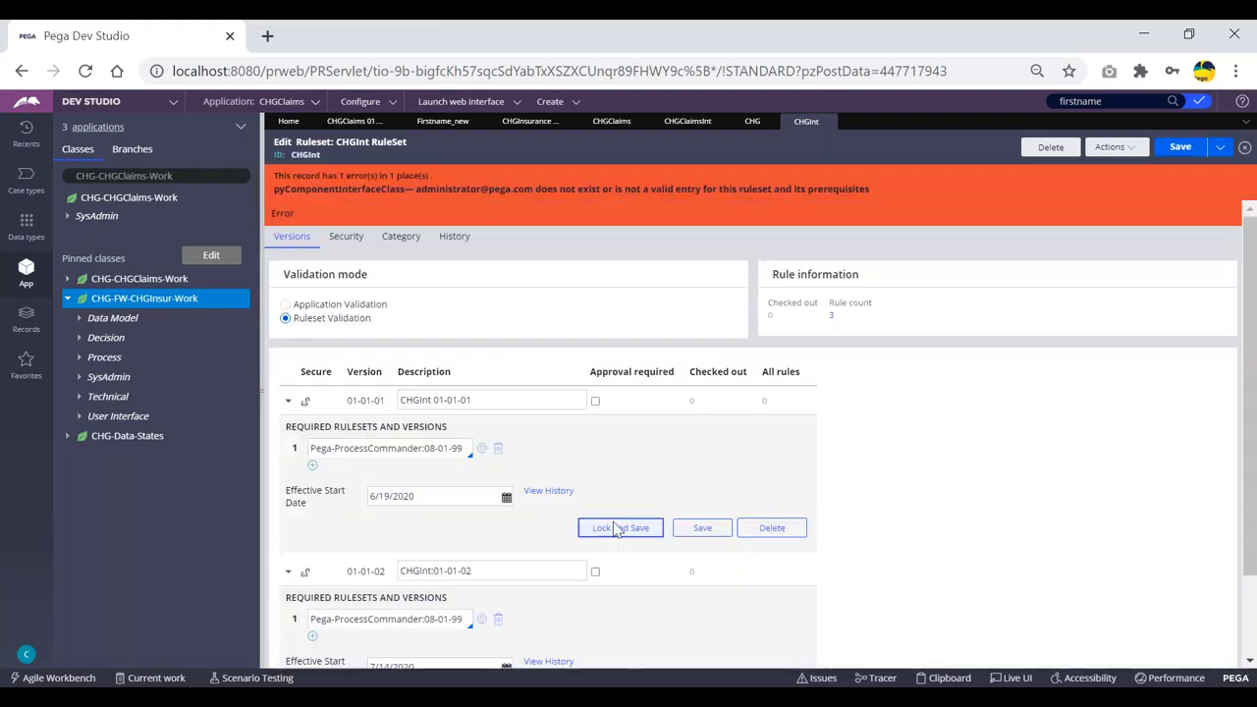
Attempt to lock CHGInt version 01-01-01, then cancel the failed attempt and refresh the ruleset.
click(601, 528)
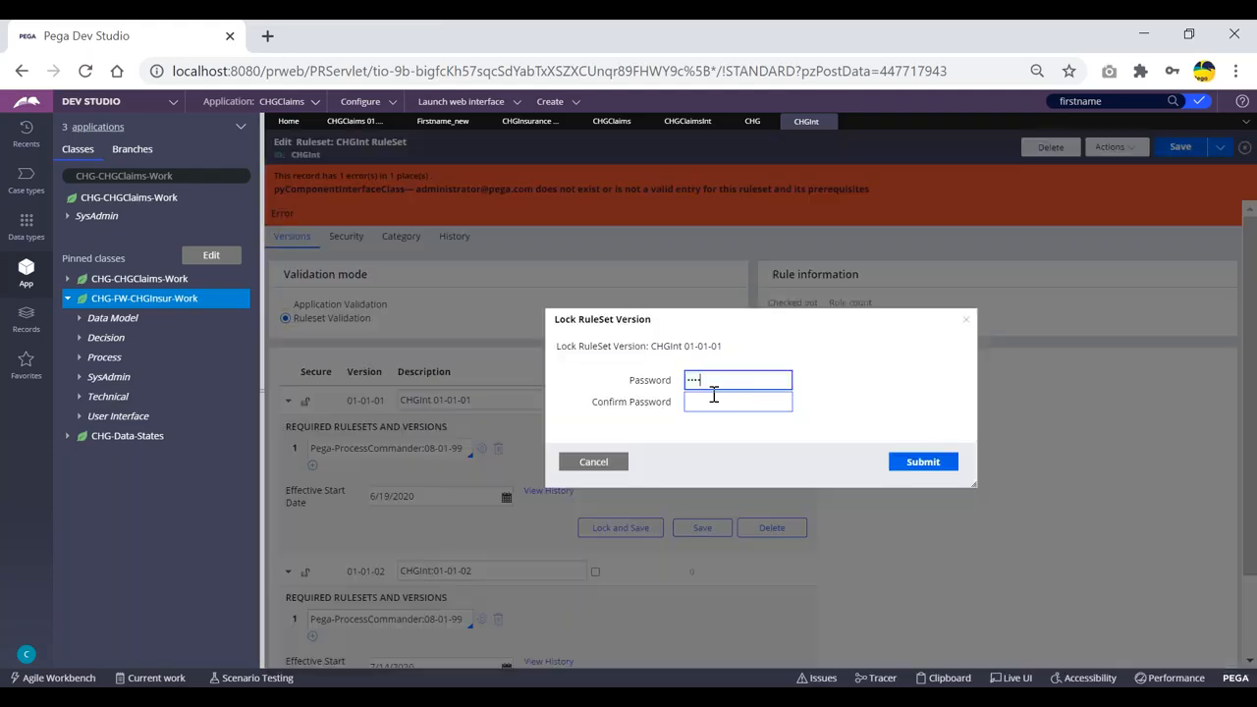
key(BackSpace)
key(BackSpace)
key(BackSpace)
key(BackSpace)
text(•••••)
key(Tab)
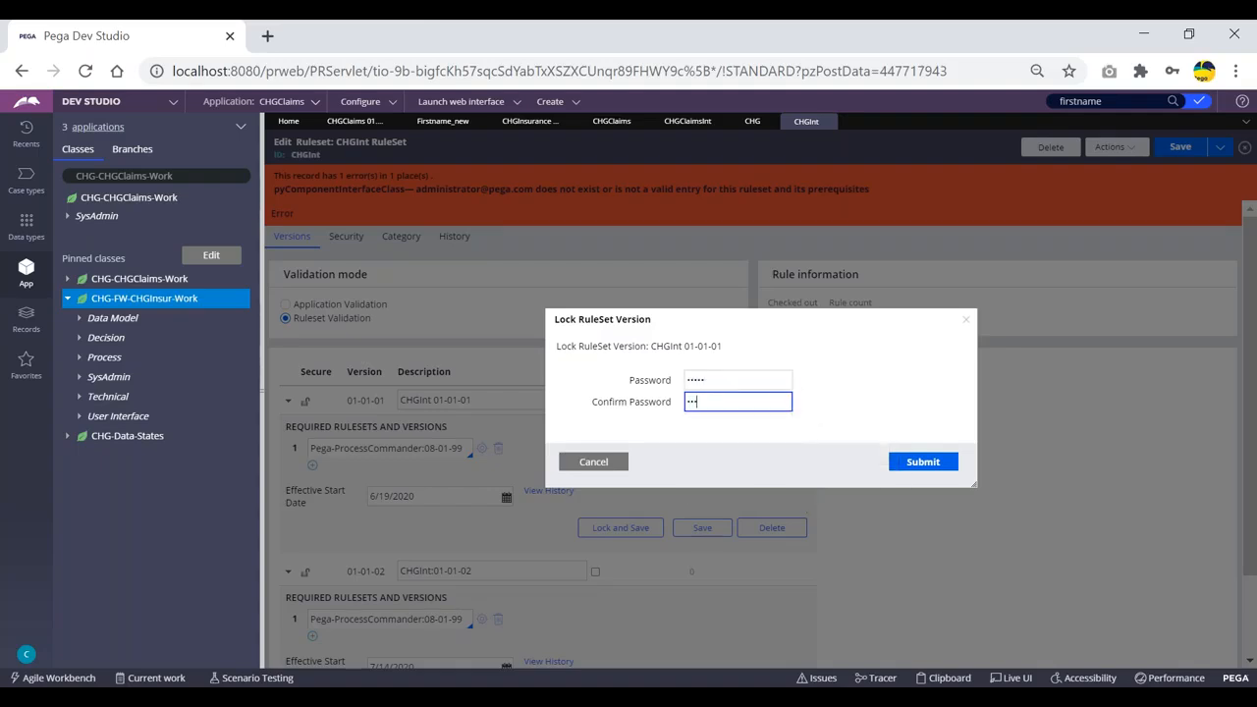
click(923, 461)
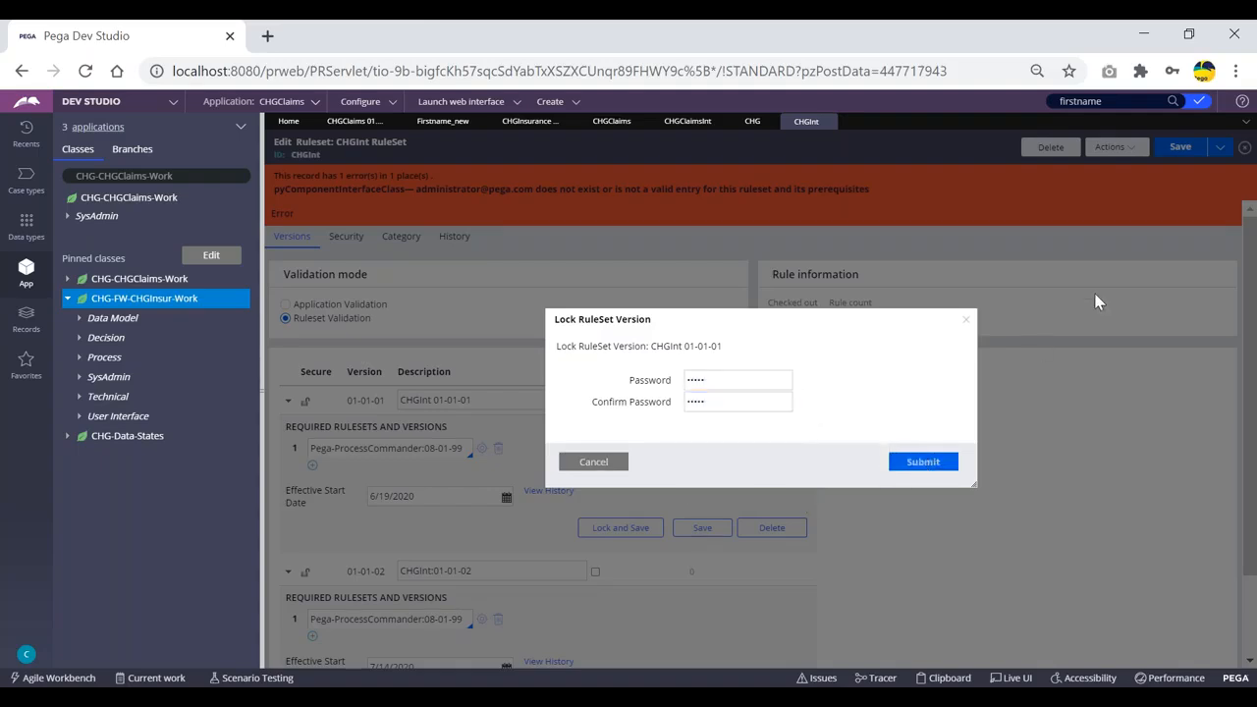
click(730, 403)
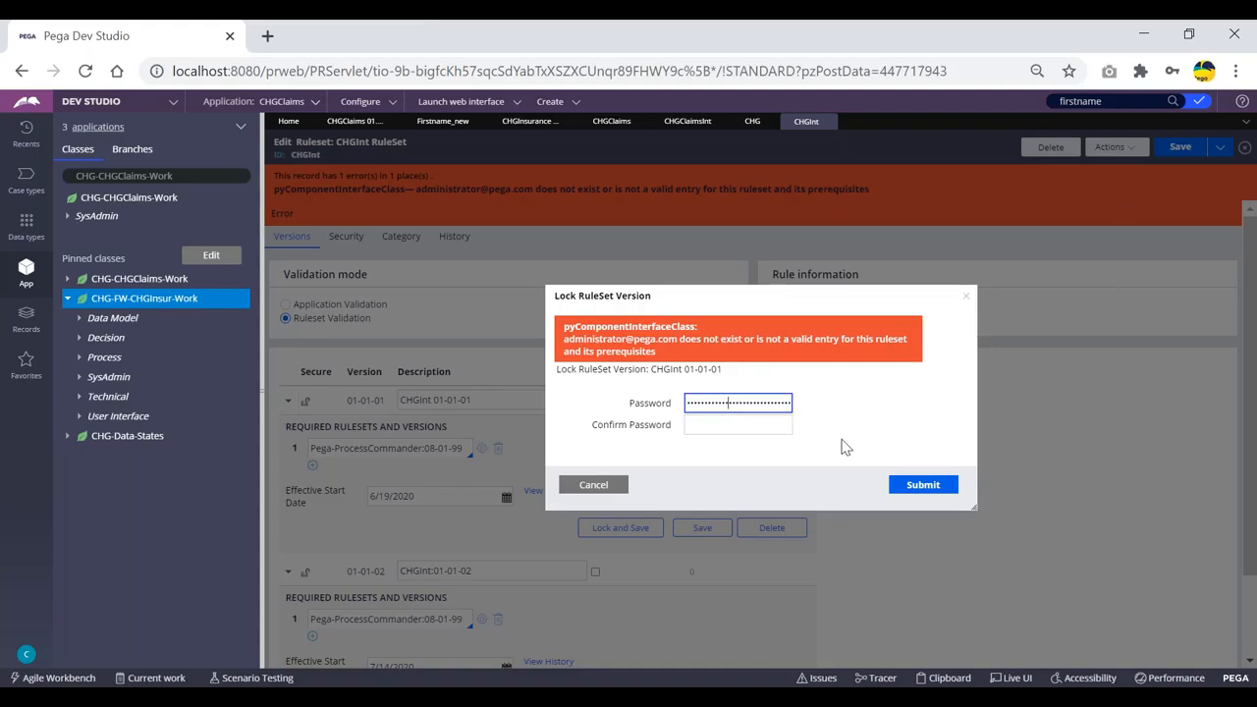
click(586, 483)
click(1113, 149)
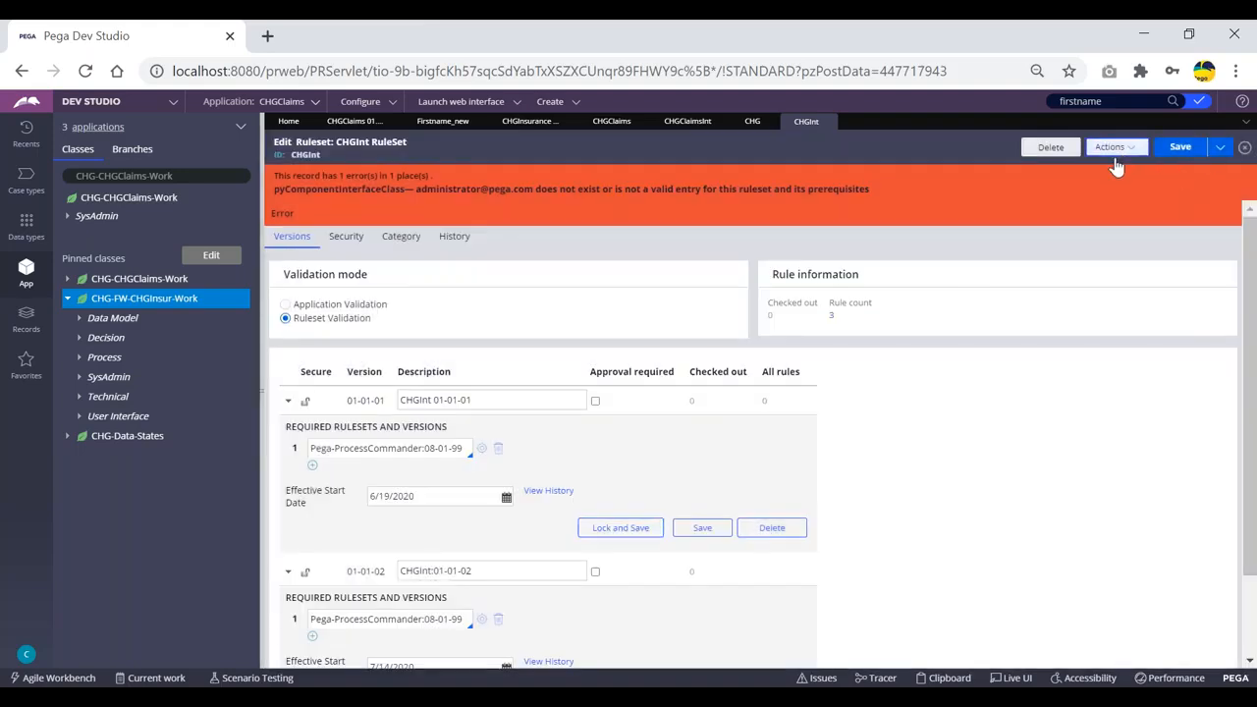
click(1105, 174)
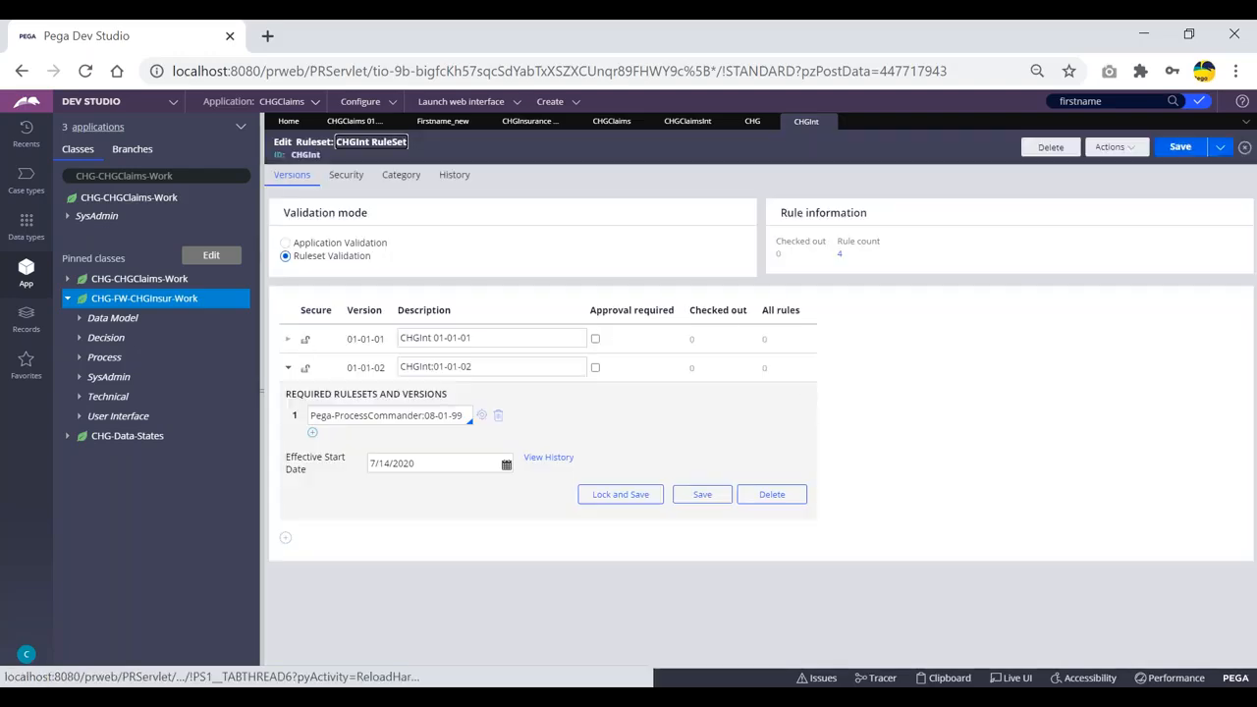
Lock CHGInt version 01-01-01 with a confirmed password, save, and refresh the ruleset.
click(287, 338)
click(629, 471)
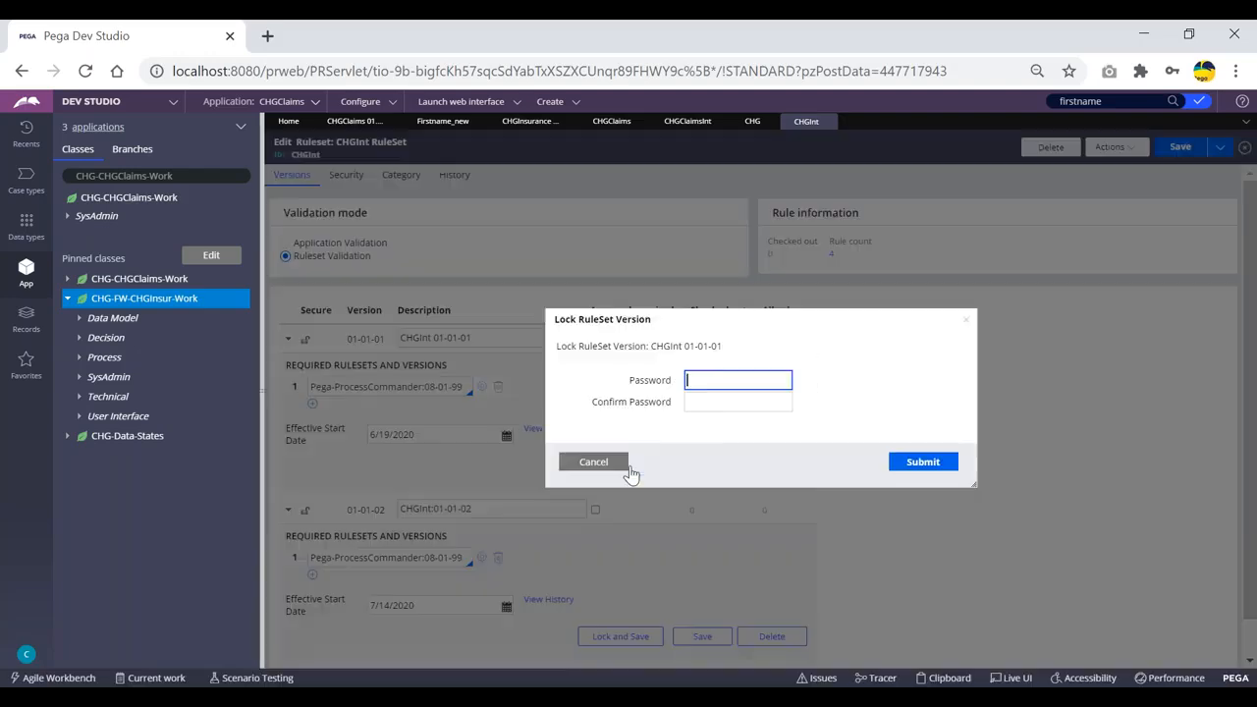
text(•••)
key(Tab)
text(•)
click(934, 466)
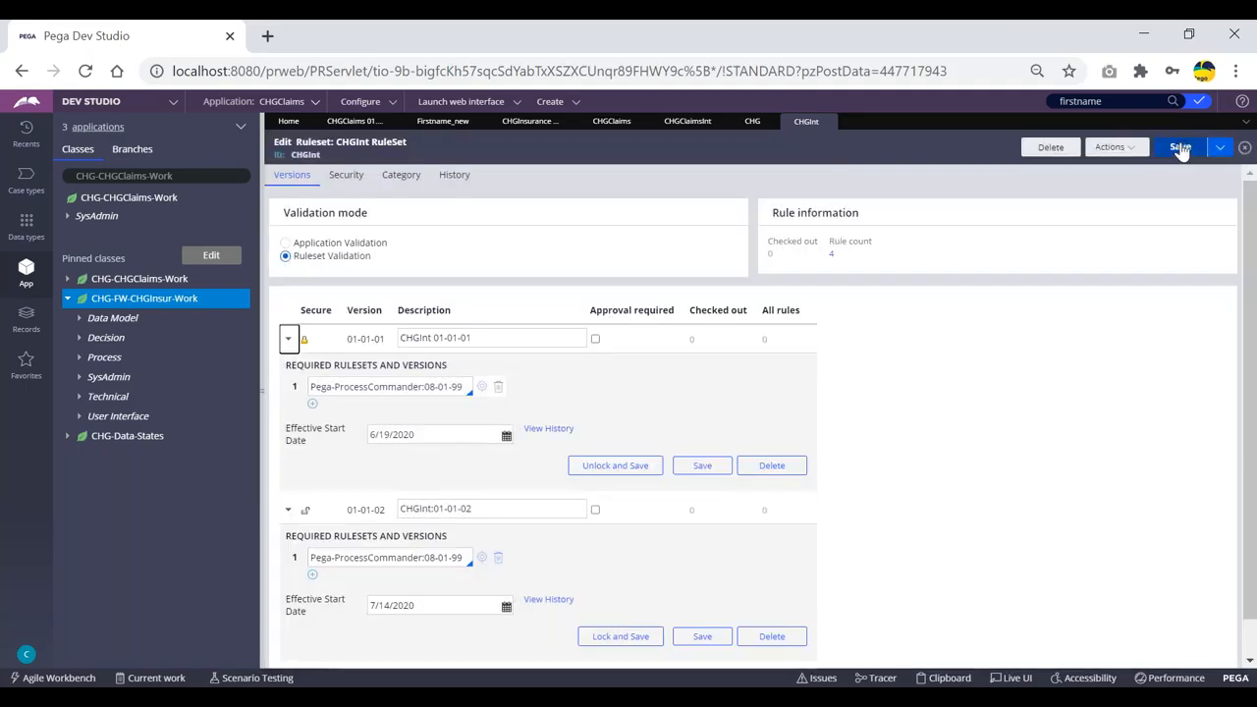
click(1180, 146)
click(1116, 146)
click(1103, 163)
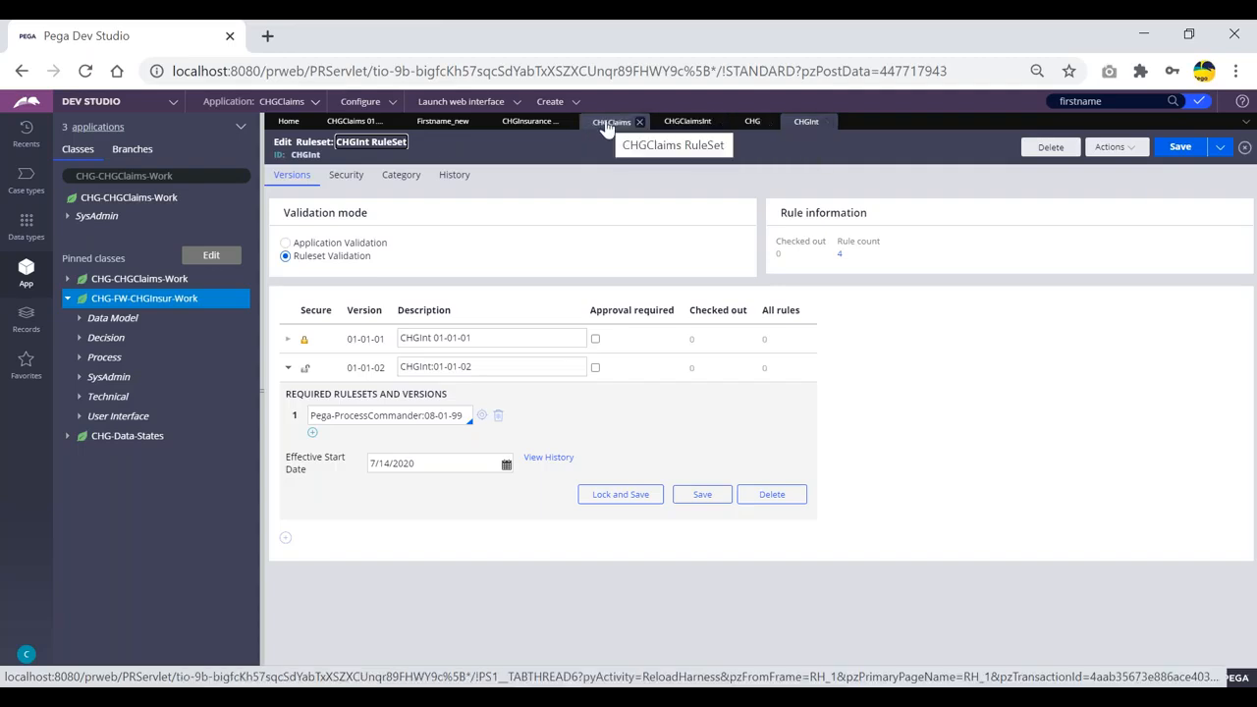
In CHGInsuranceFramework, add version 01-01-02 to the CHGInsurance ruleset and save.
click(518, 122)
click(1214, 407)
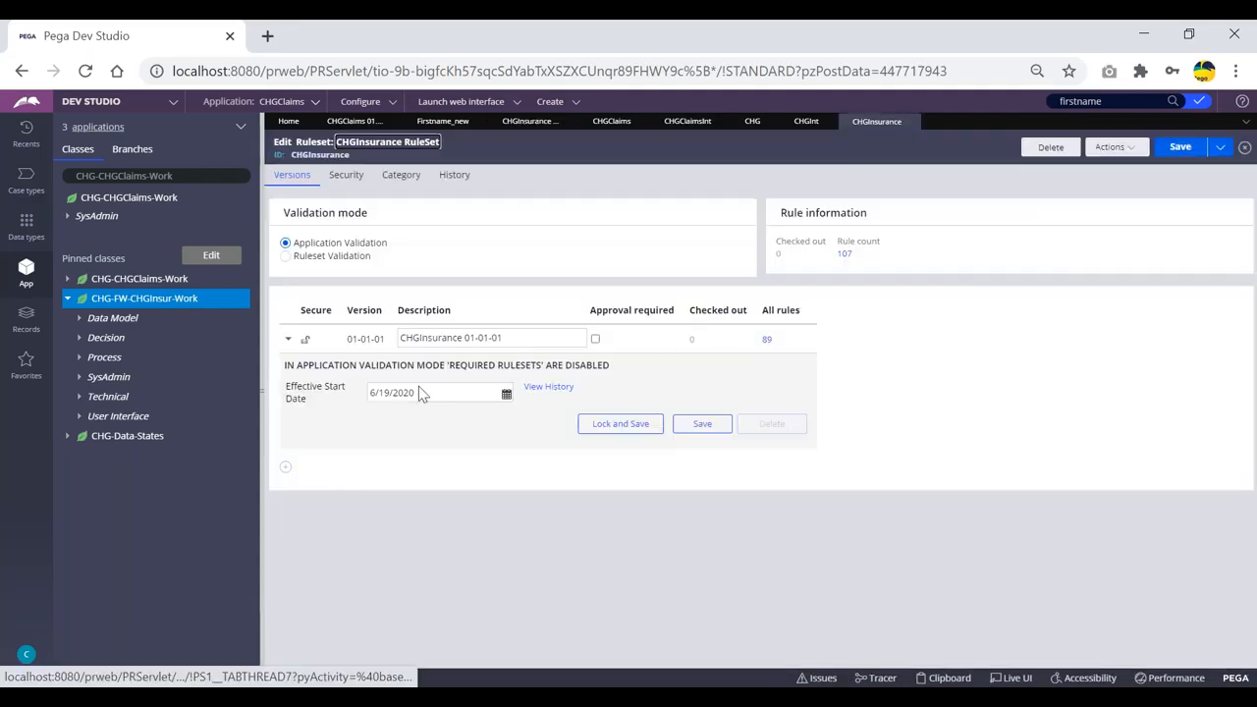
click(284, 466)
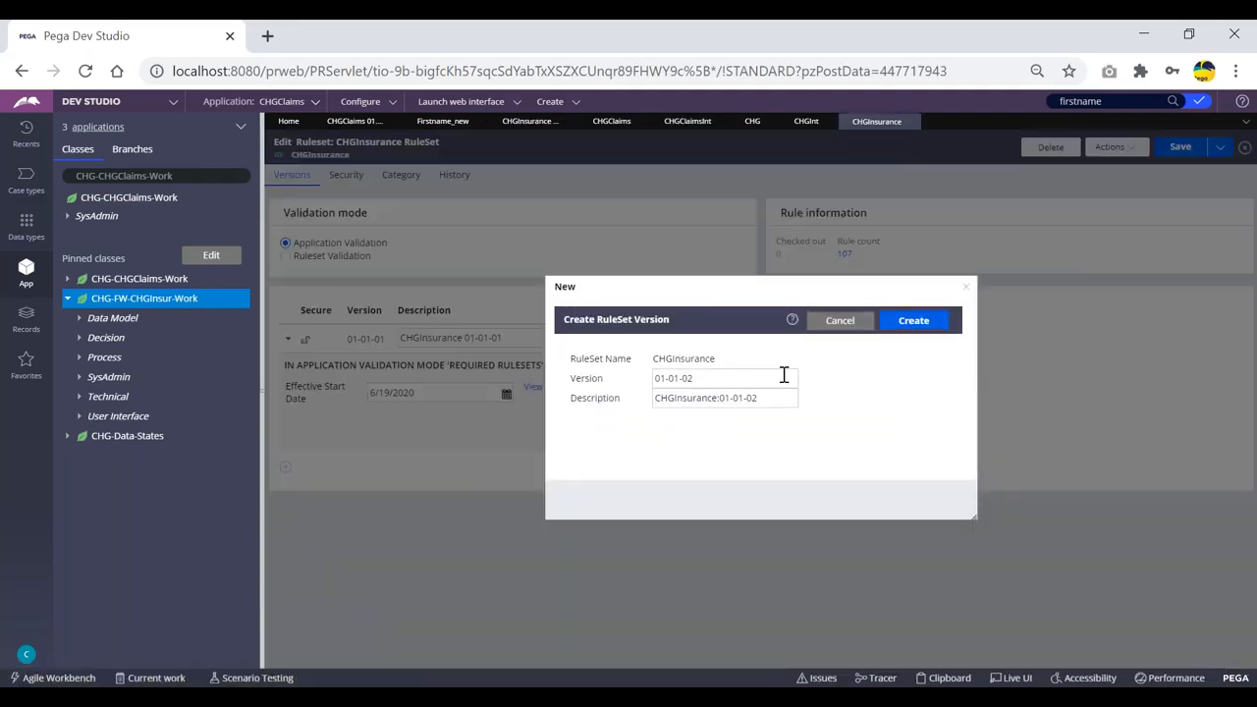
click(913, 322)
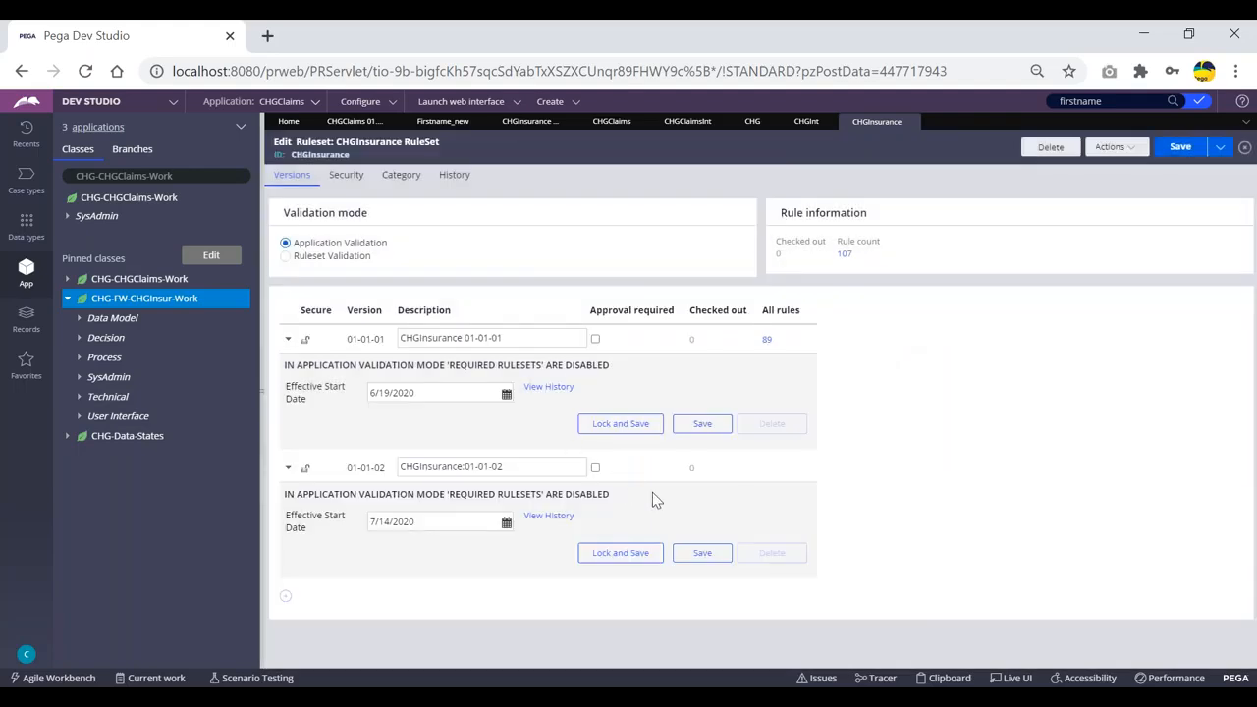
click(1177, 147)
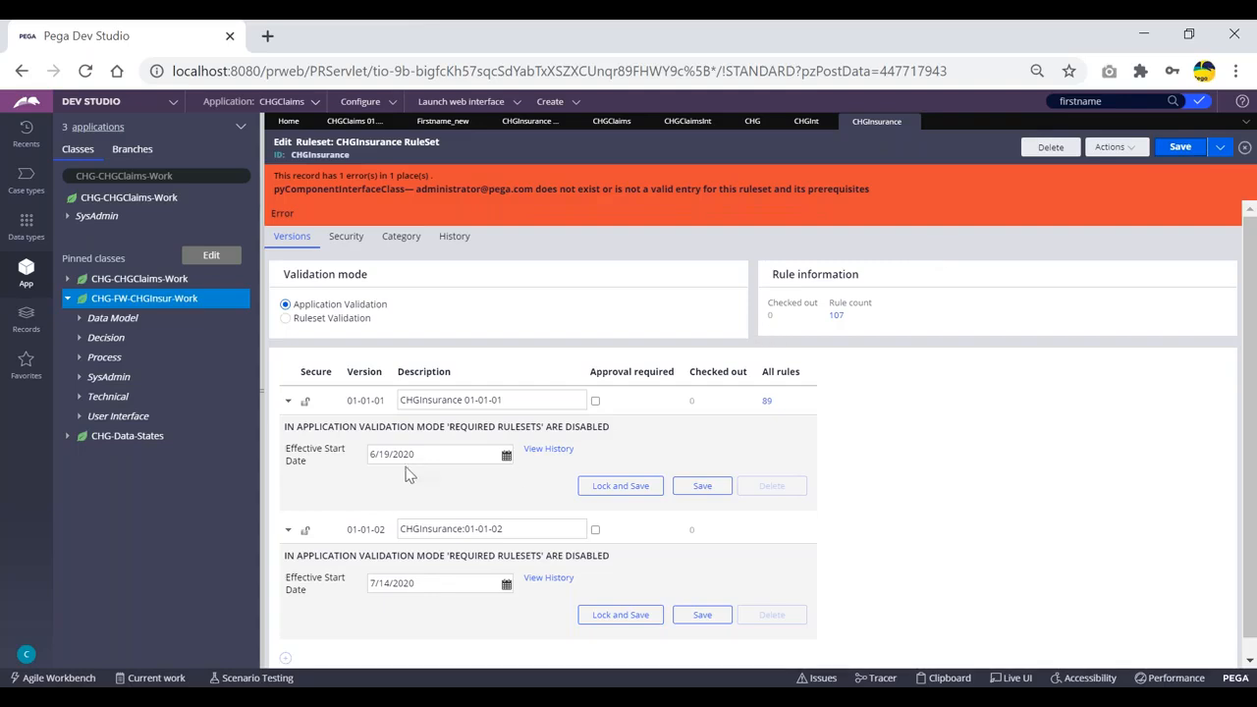
Attempt to lock CHGInsurance 01-01-01, then abandon it, save, and refresh the ruleset.
click(629, 485)
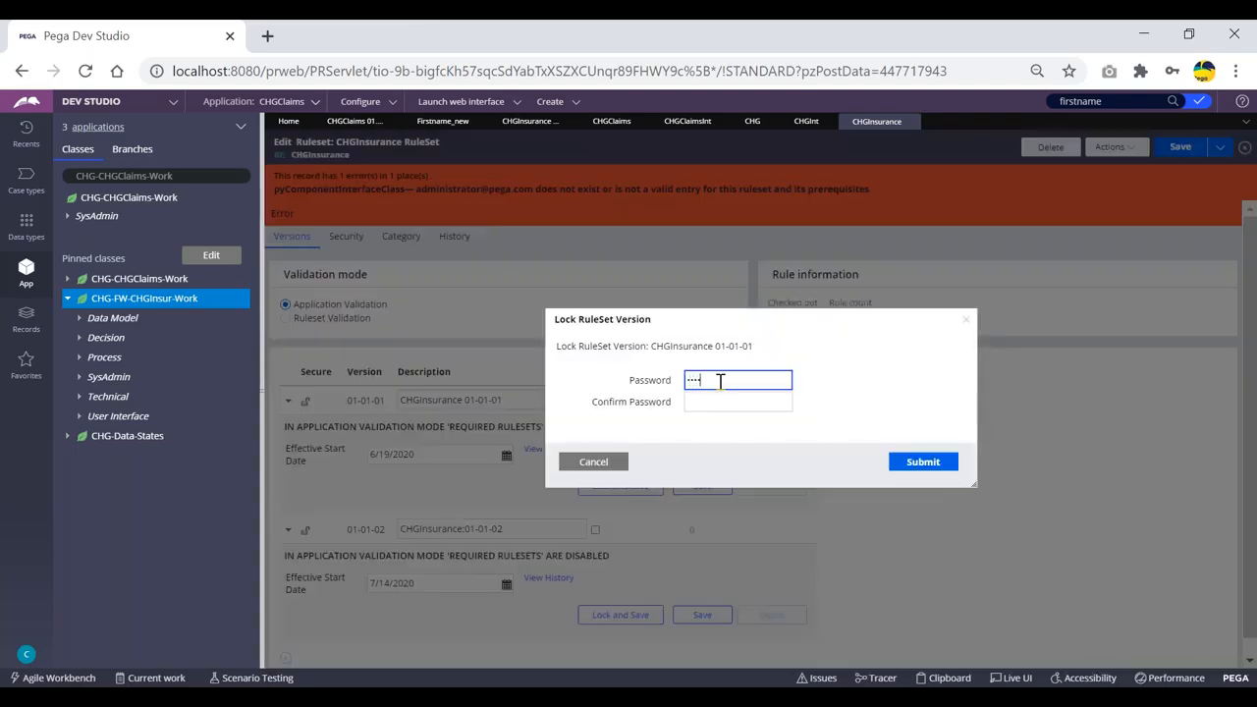
key(Tab)
text(•••••)
click(916, 467)
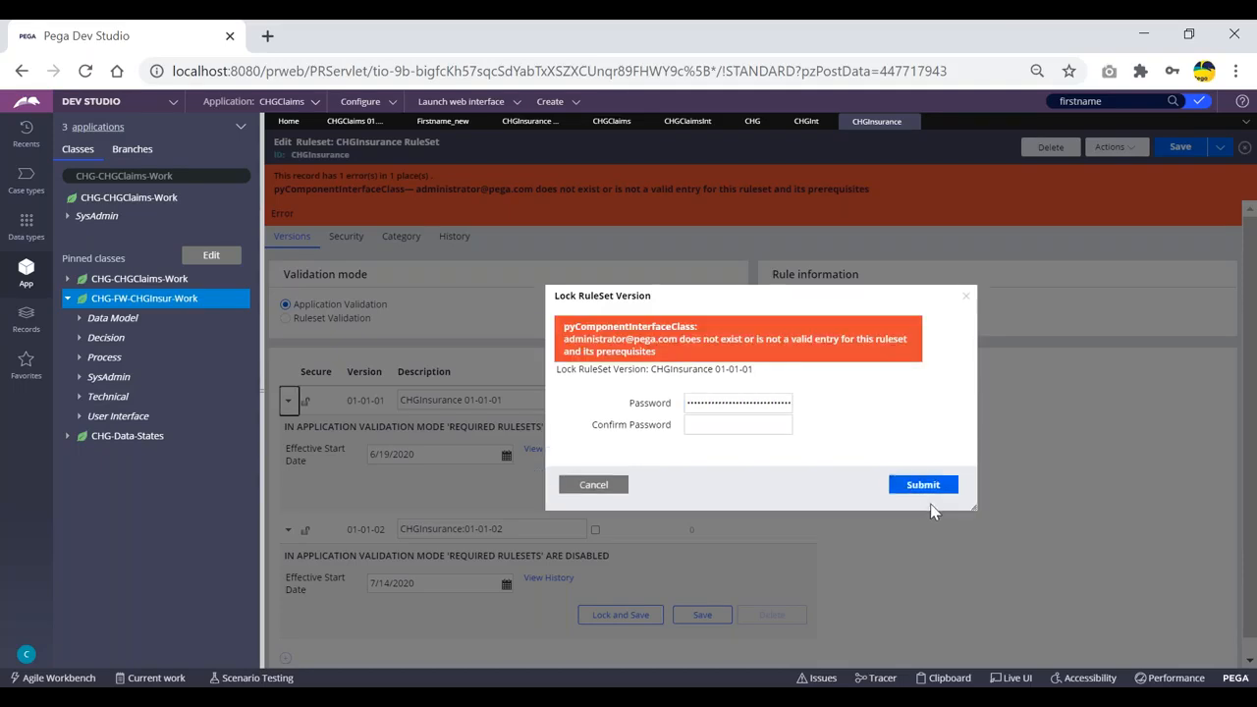
click(744, 406)
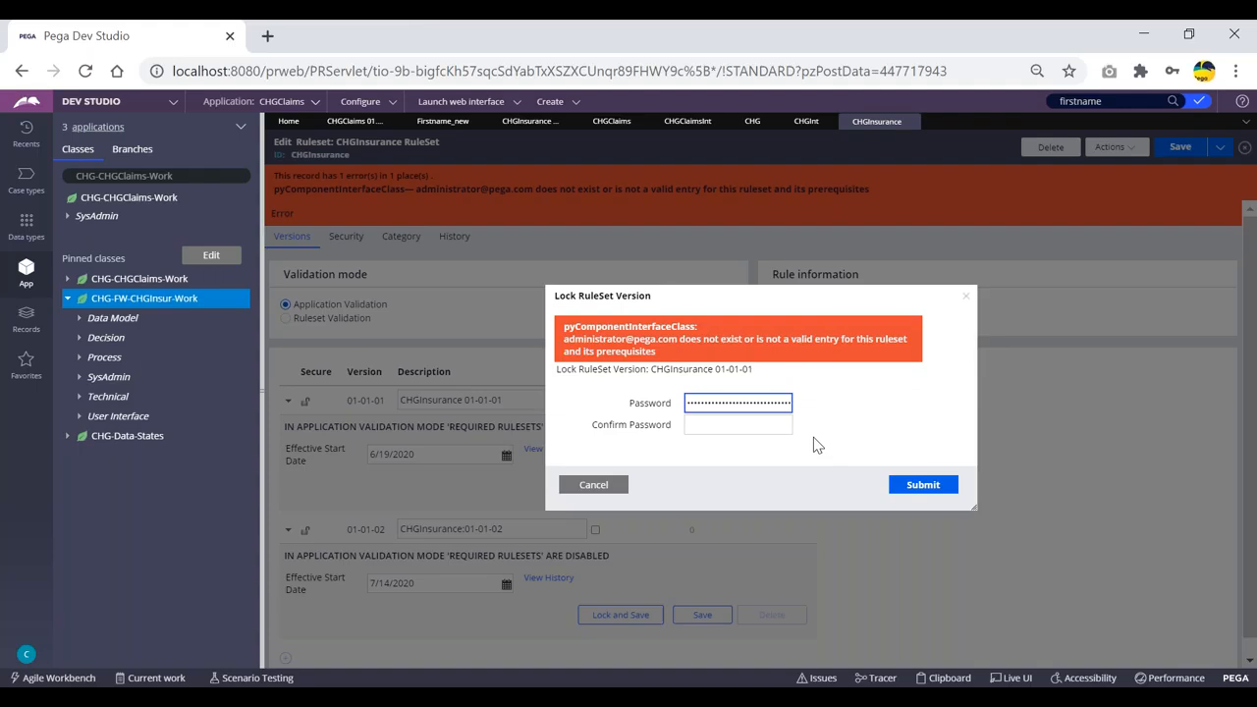
click(589, 485)
click(1181, 147)
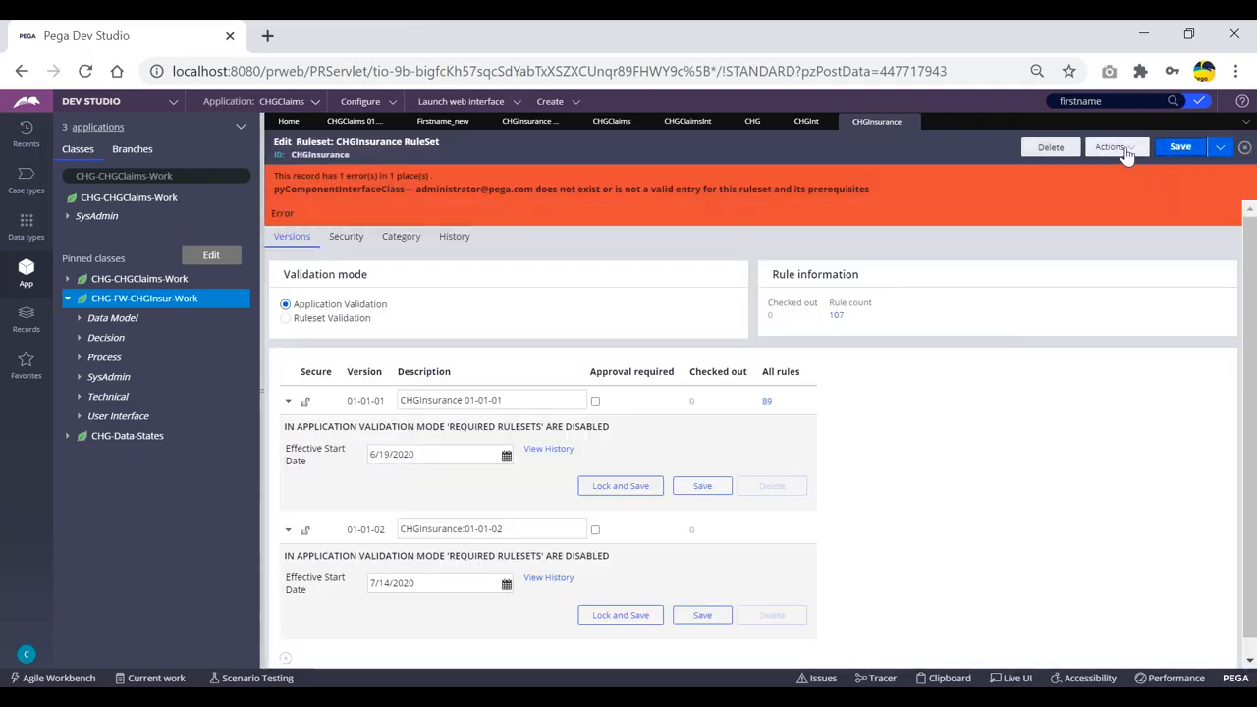
click(1119, 149)
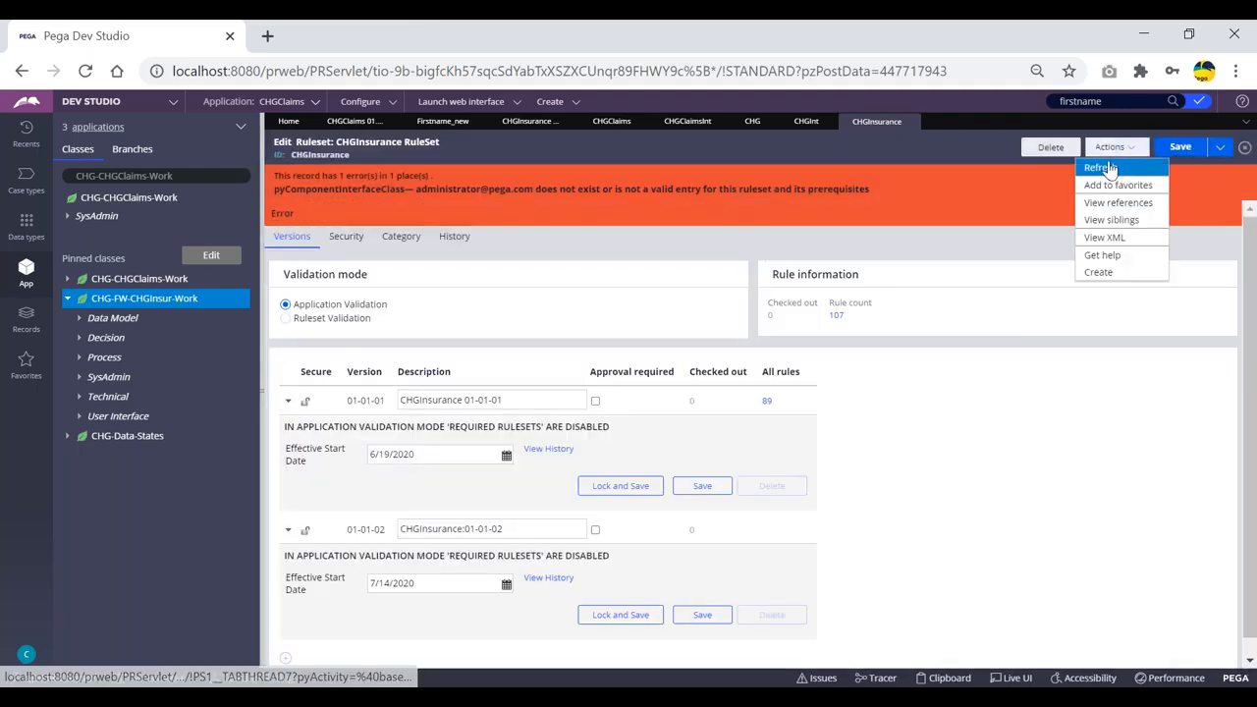
click(1102, 168)
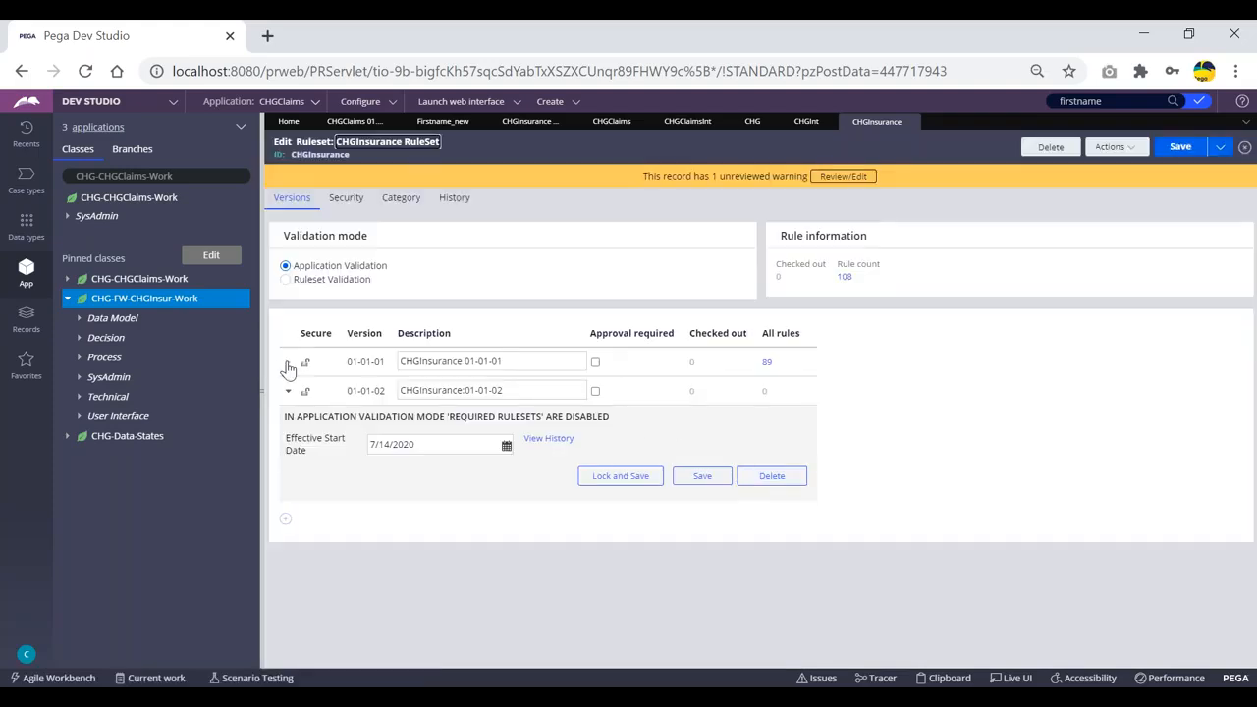
Lock CHGInsurance 01-01-01 with a confirmed password, save, refresh, and return to CHGInsuranceFramework.
click(288, 364)
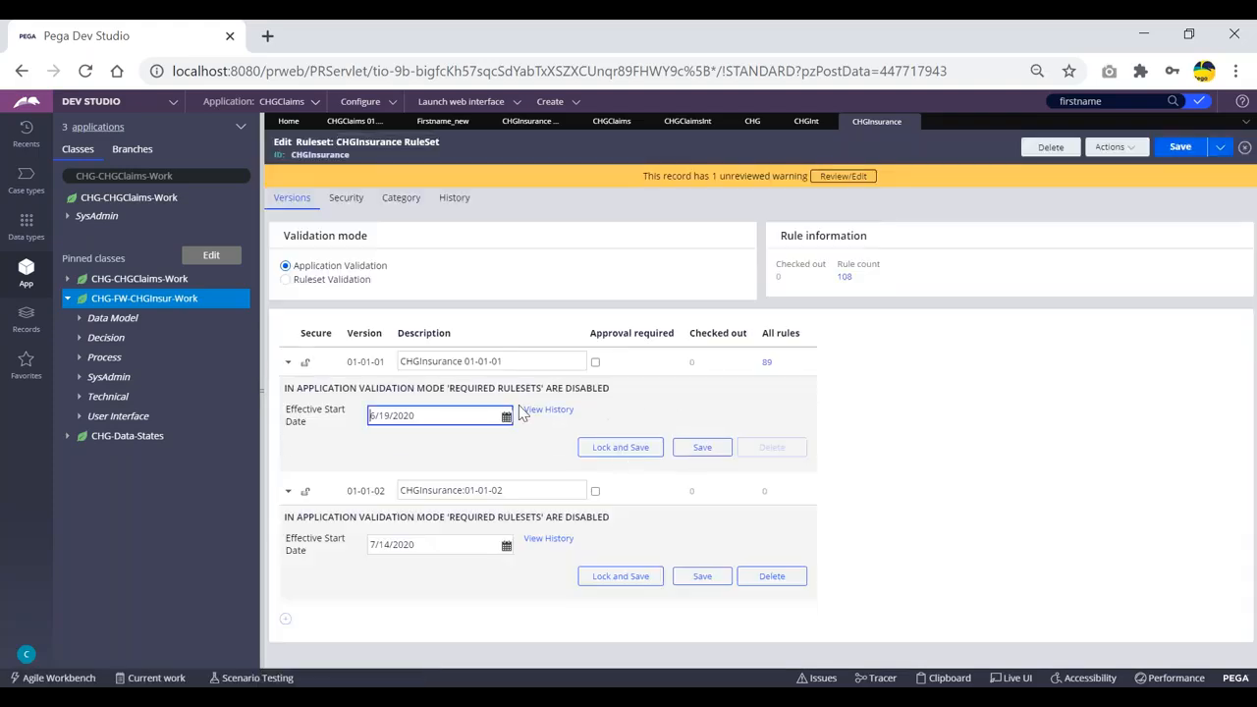
click(621, 448)
text(***)
key(Tab)
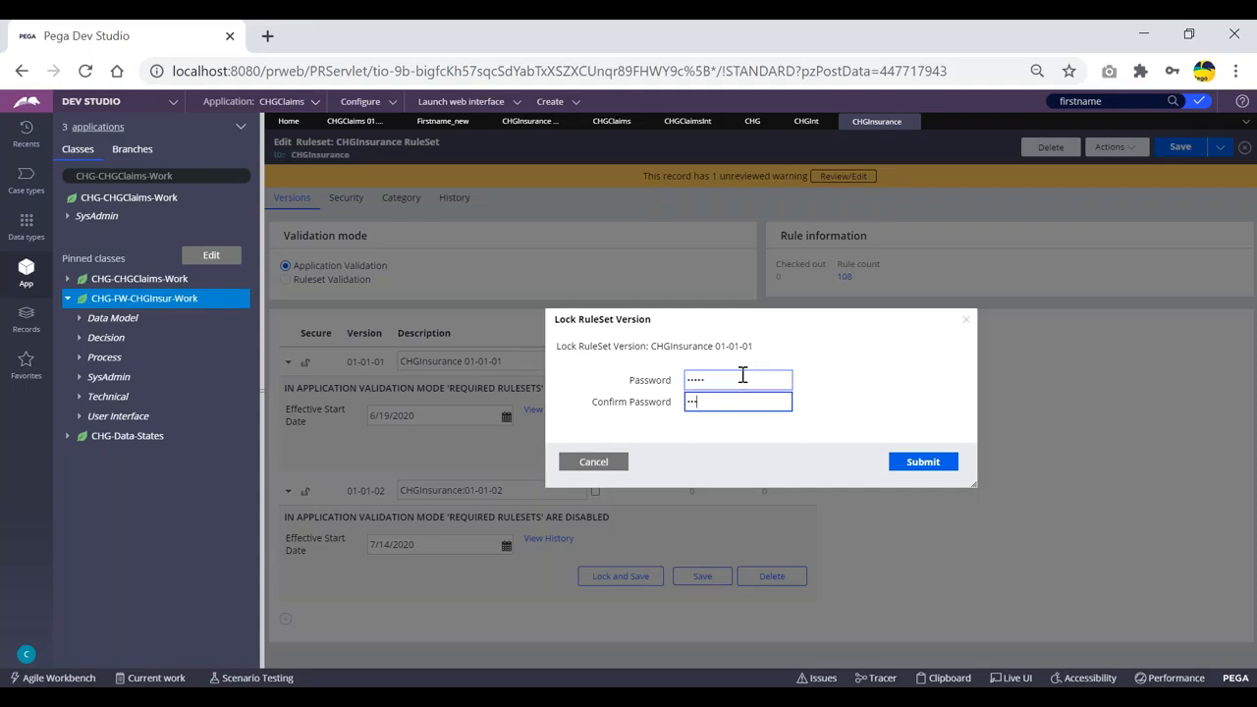
text(*****)
click(934, 463)
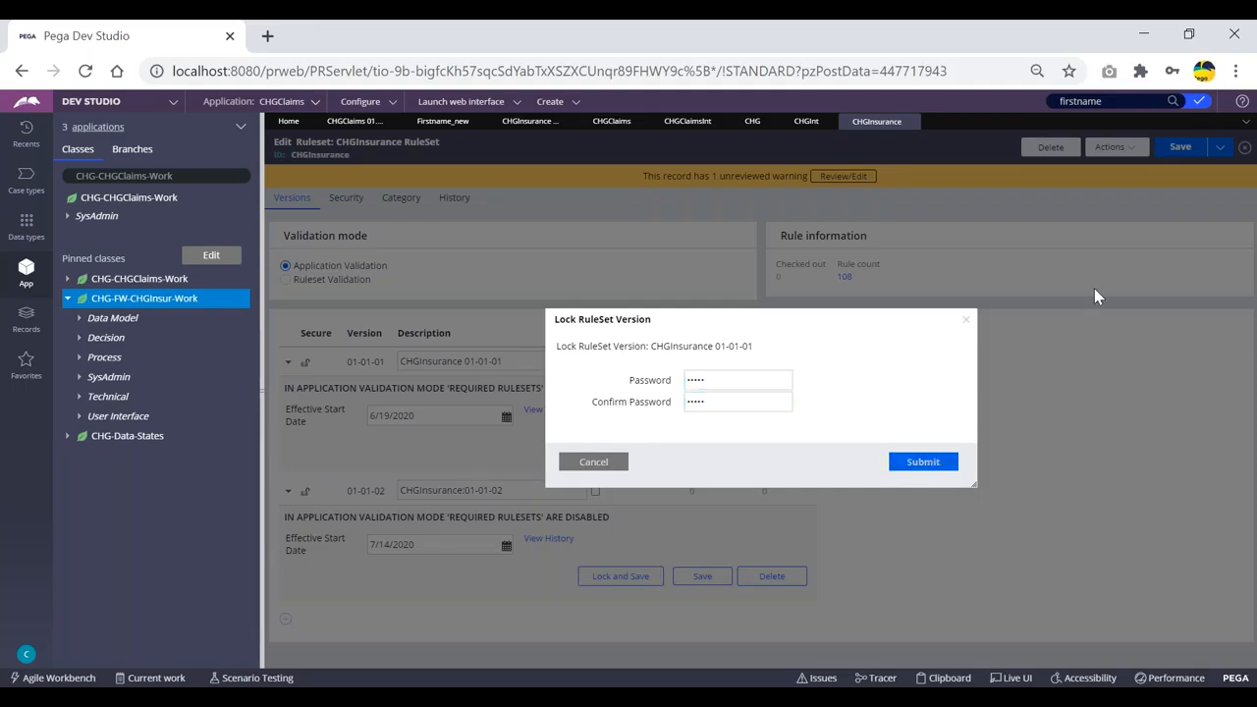
click(1181, 146)
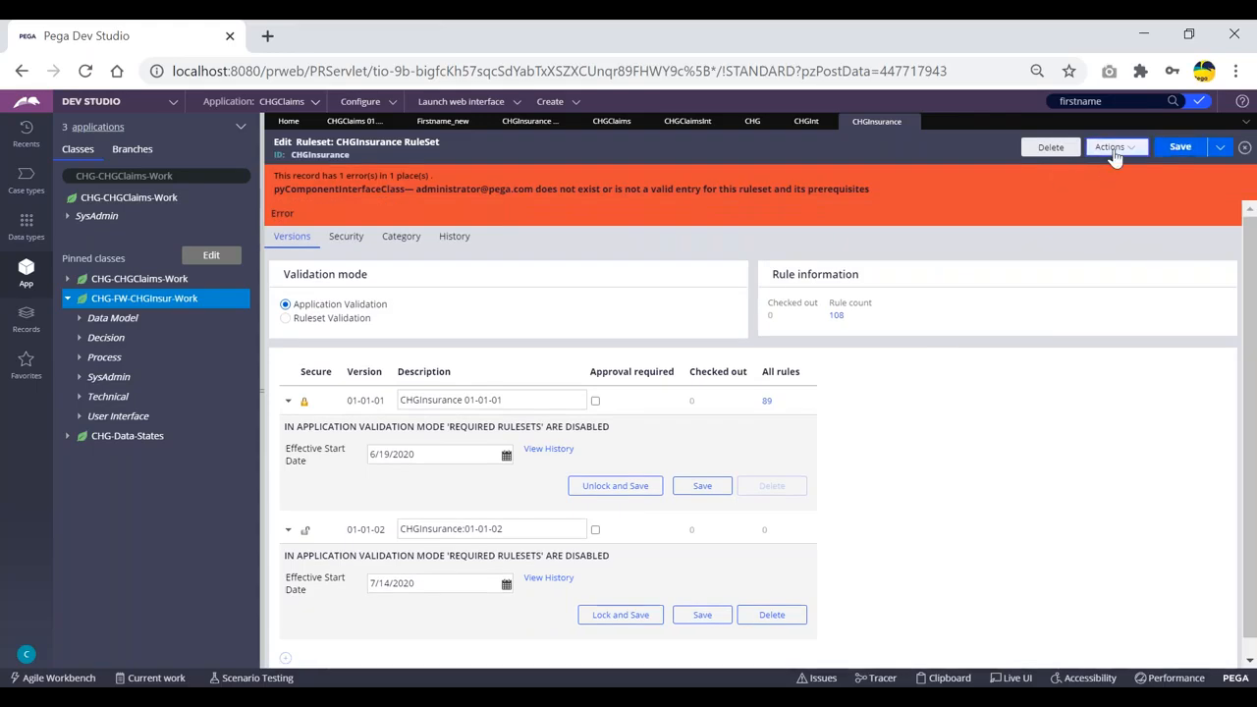
click(1115, 147)
click(1108, 166)
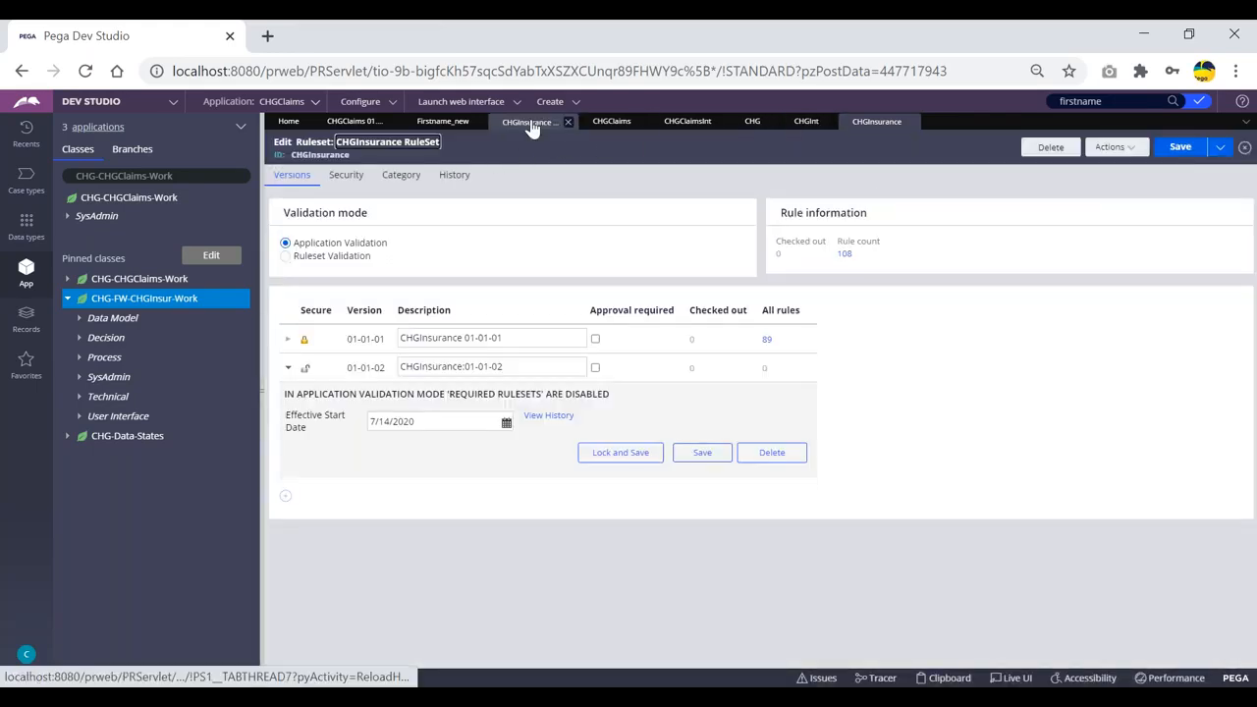
mouse_move(530, 126)
mouse_down()
mouse_move(368, 124)
mouse_move(530, 124)
mouse_up()
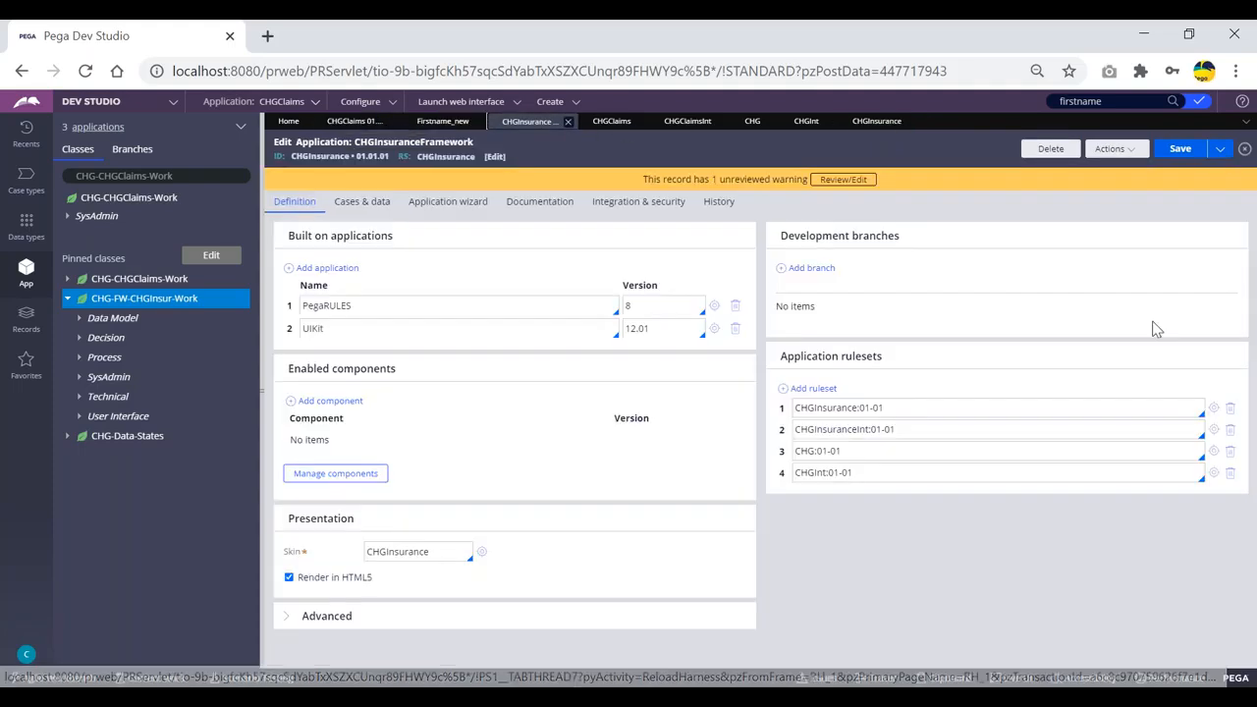
Add version 01-01-02 to the CHGInsuranceInt ruleset, save, and refresh the form.
click(1214, 429)
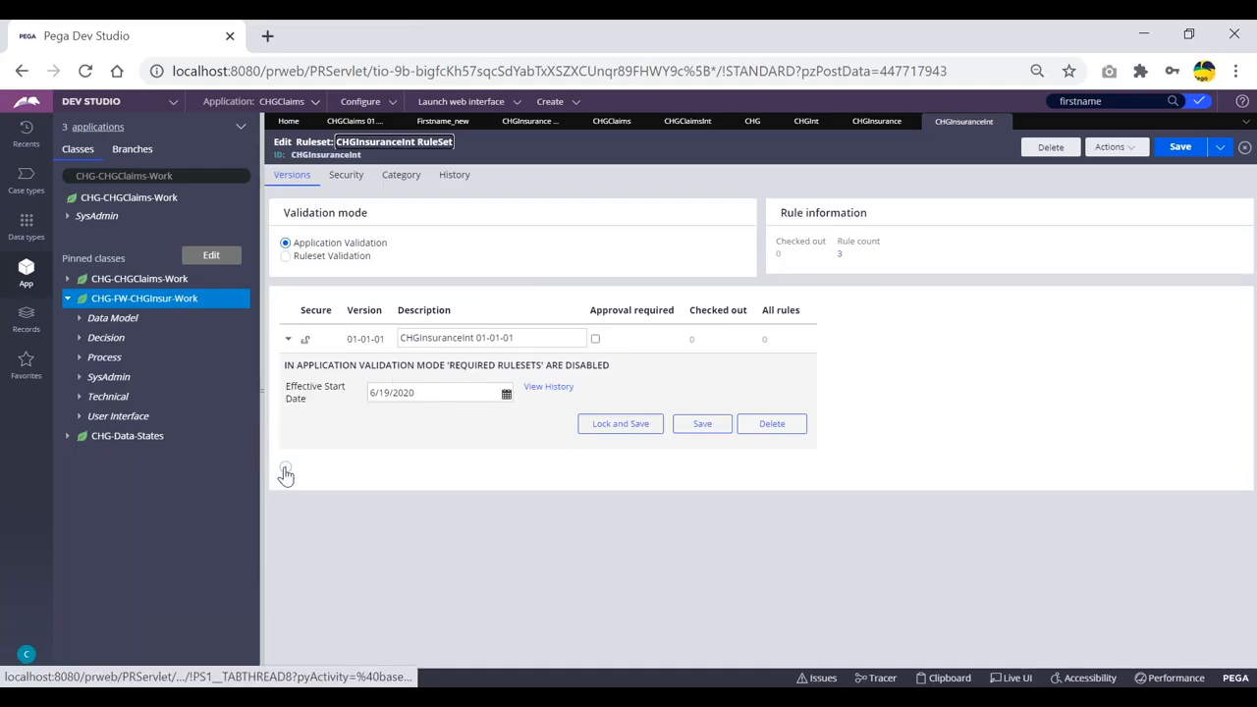
click(285, 469)
click(920, 326)
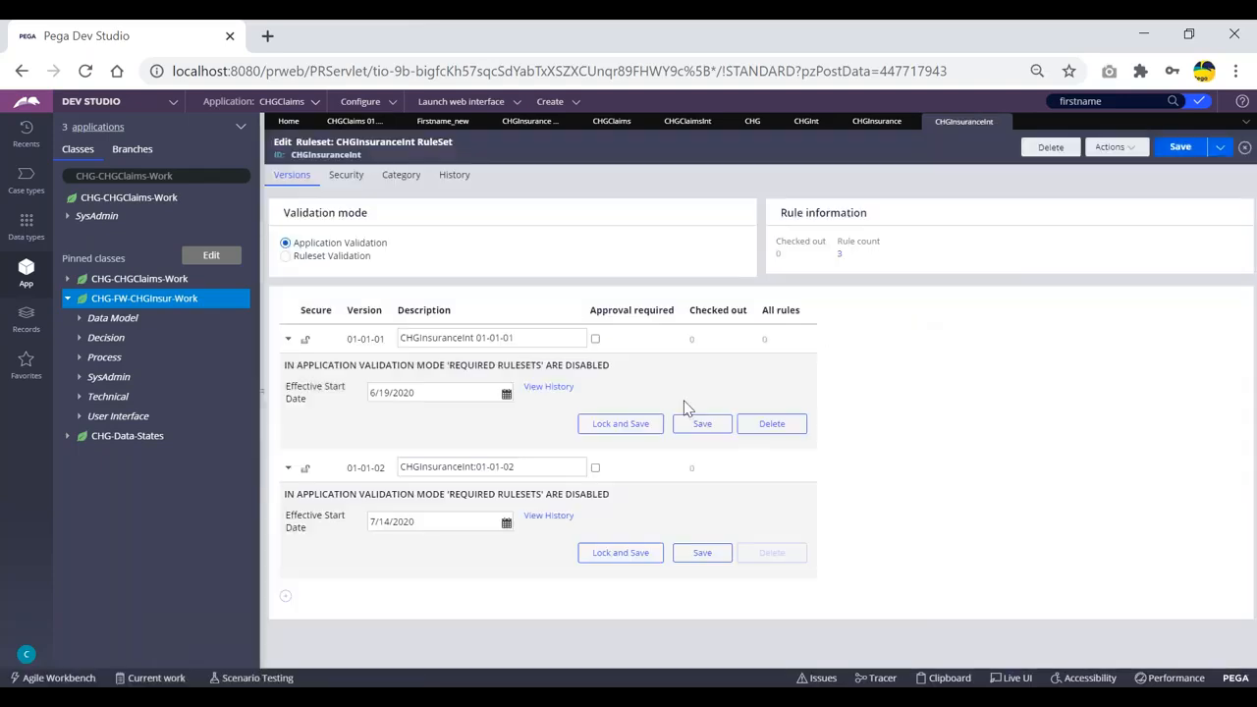
click(1180, 146)
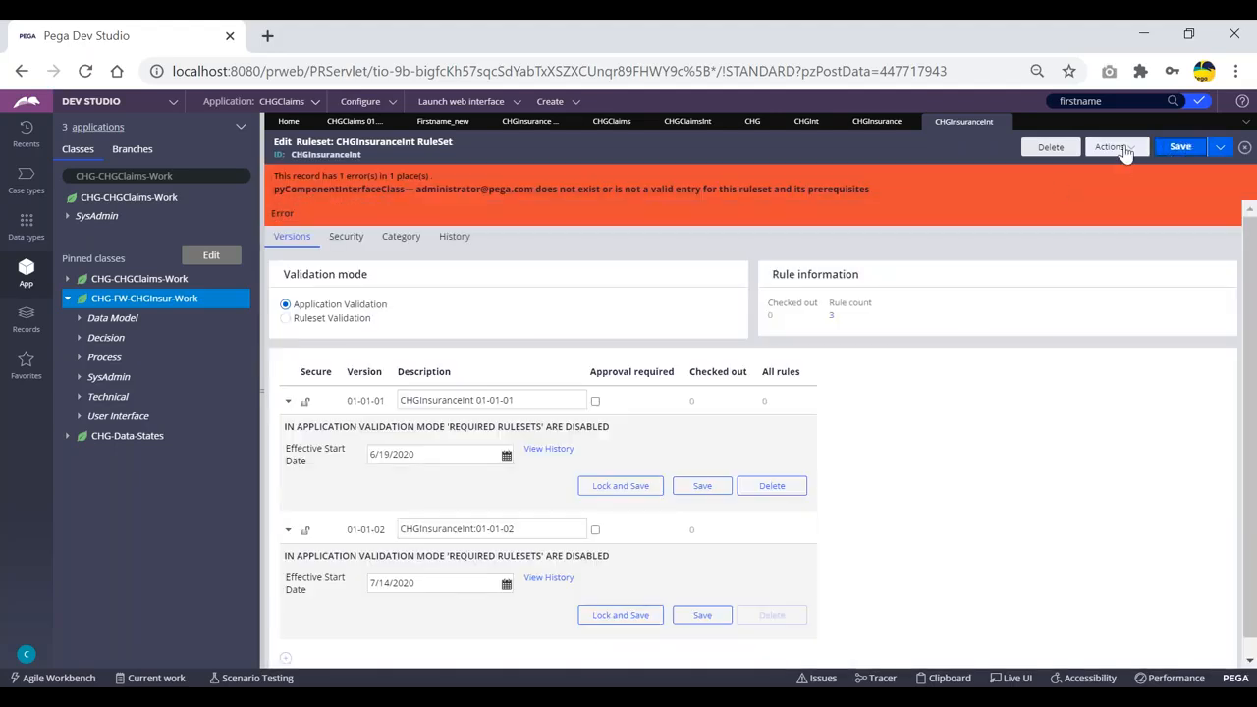
click(1114, 147)
click(1102, 167)
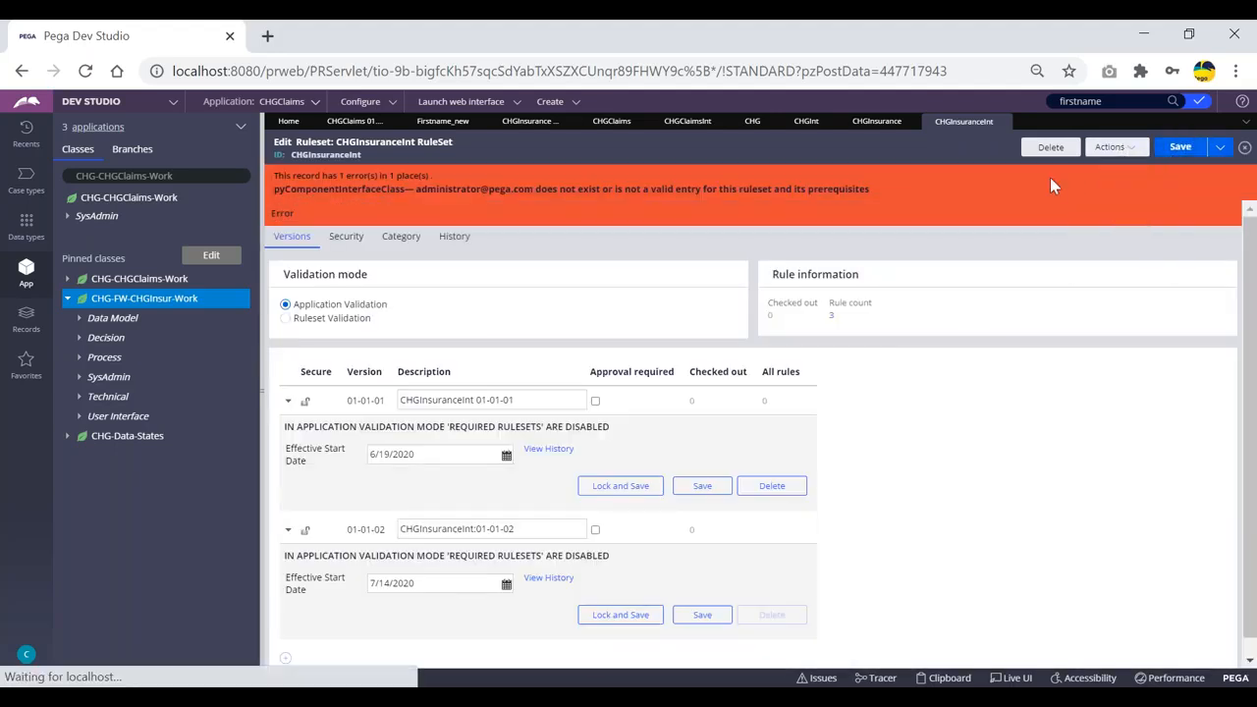
Lock CHGInsuranceInt version 01-01-01 with a confirmed password, save, and refresh.
click(288, 339)
click(649, 433)
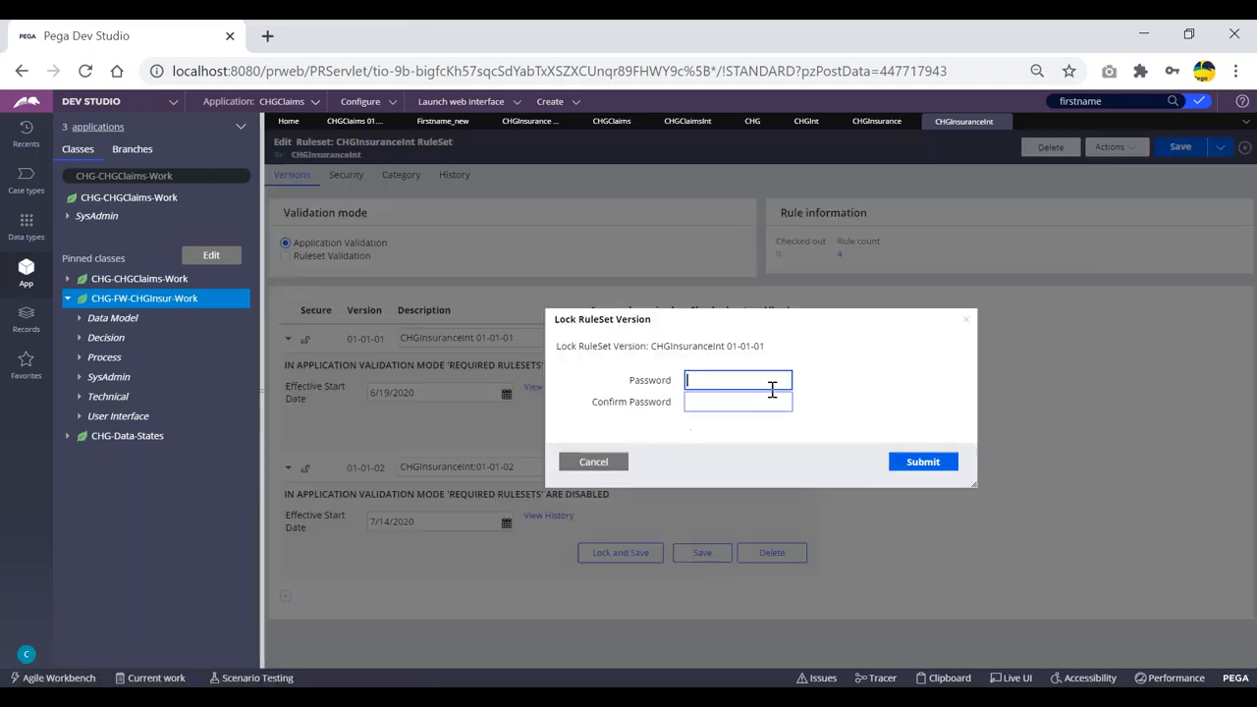
text(rules)
key(Tab)
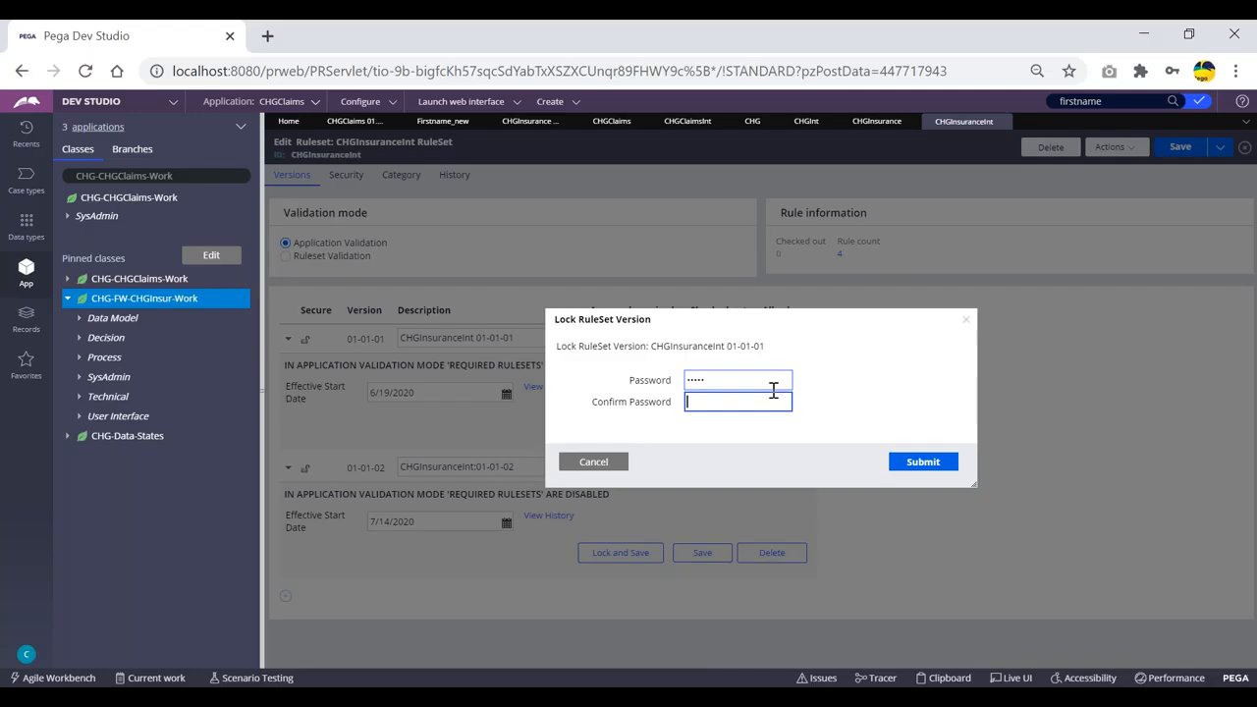
text(rules)
click(933, 463)
click(1182, 149)
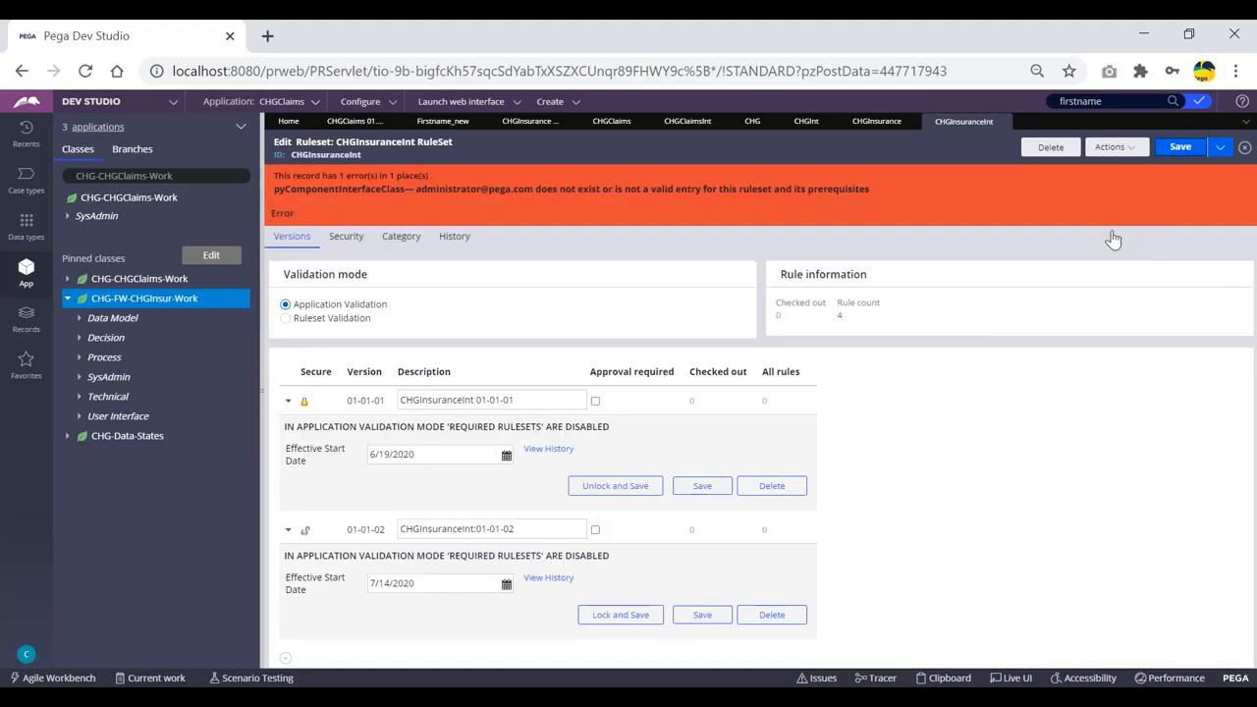
click(1113, 148)
click(1098, 163)
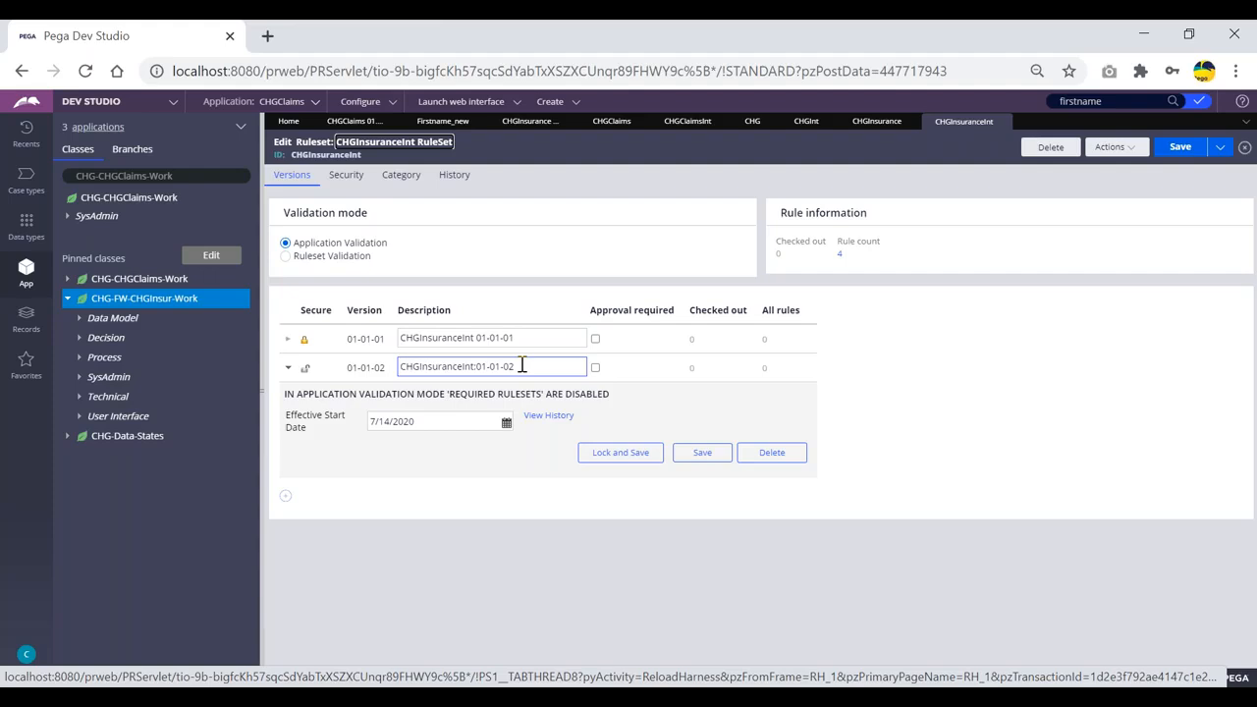
Start a new property from Create > Data Model and check its ruleset version offers 01-01-02.
click(555, 101)
mouse_move(665, 152)
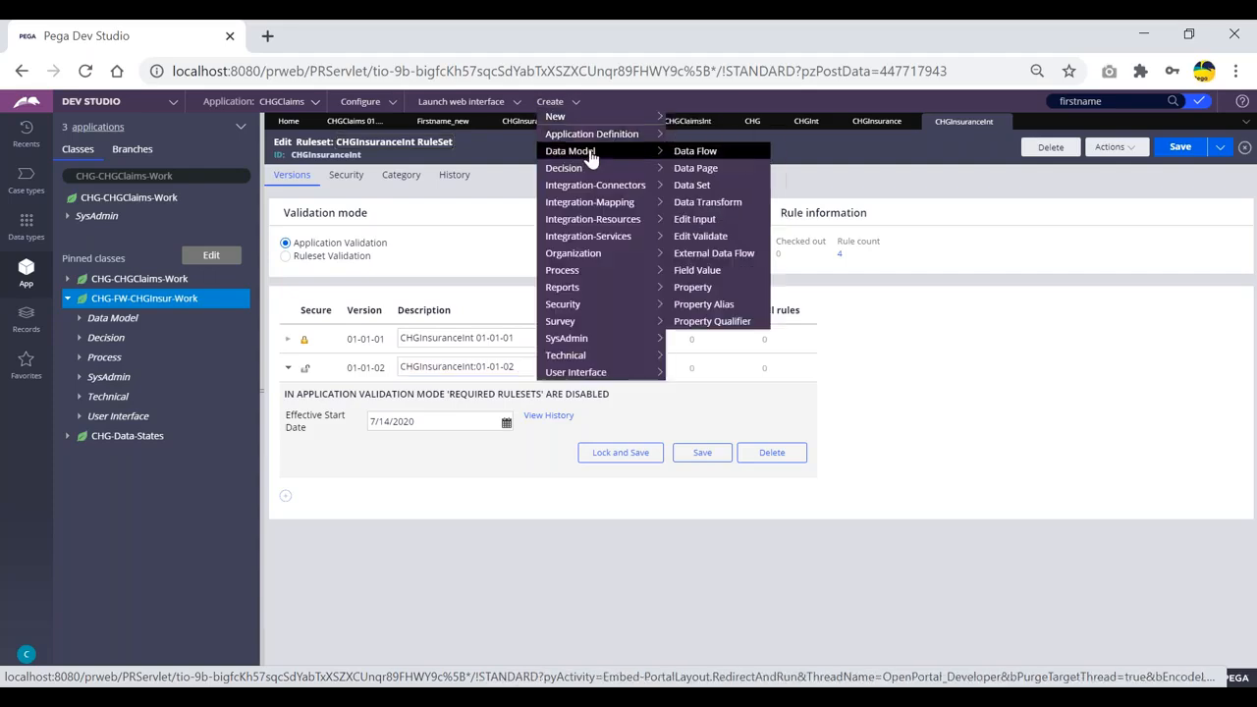
click(694, 288)
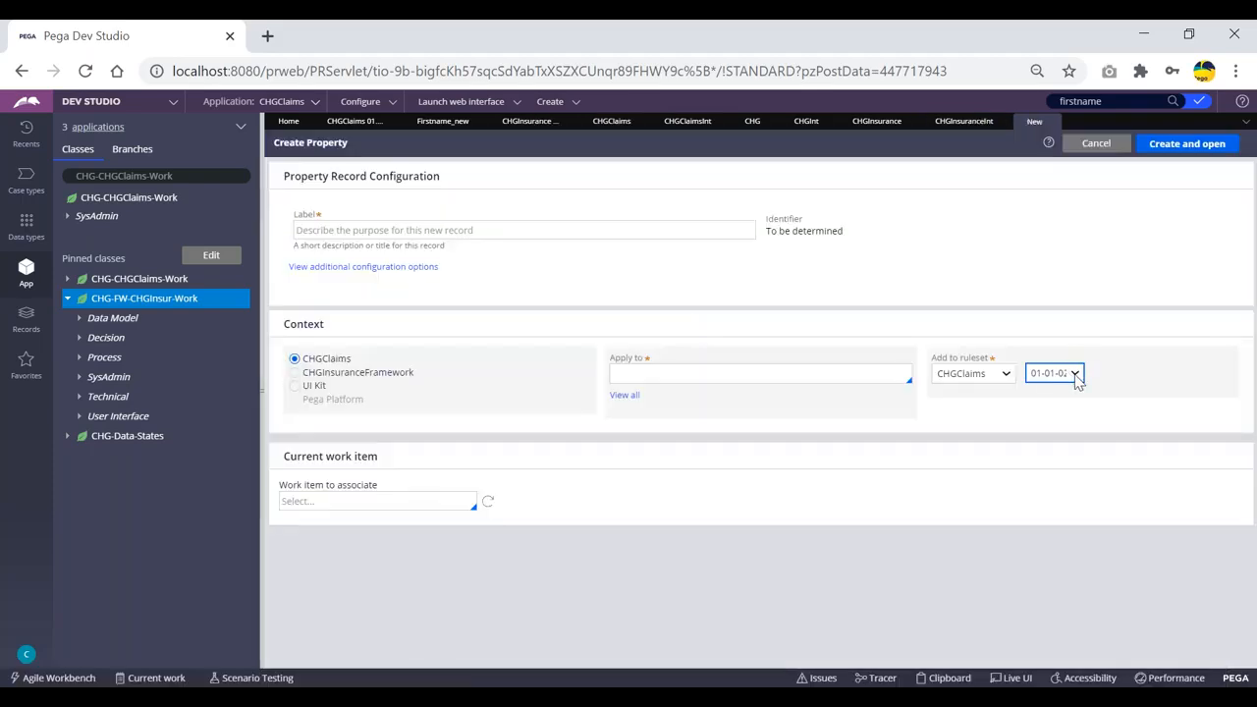
click(1075, 377)
click(1083, 383)
click(1075, 379)
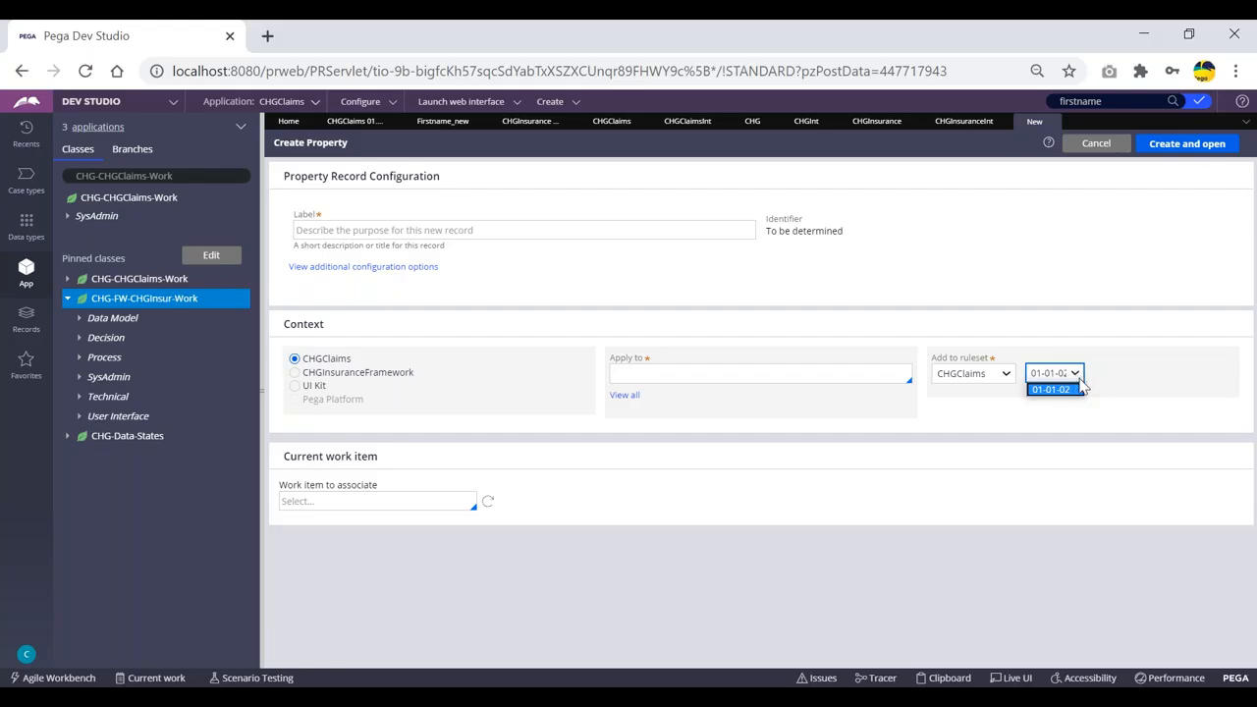
Close the version list and expand Process > Flow to reveal ClaimsFlow.
click(1000, 232)
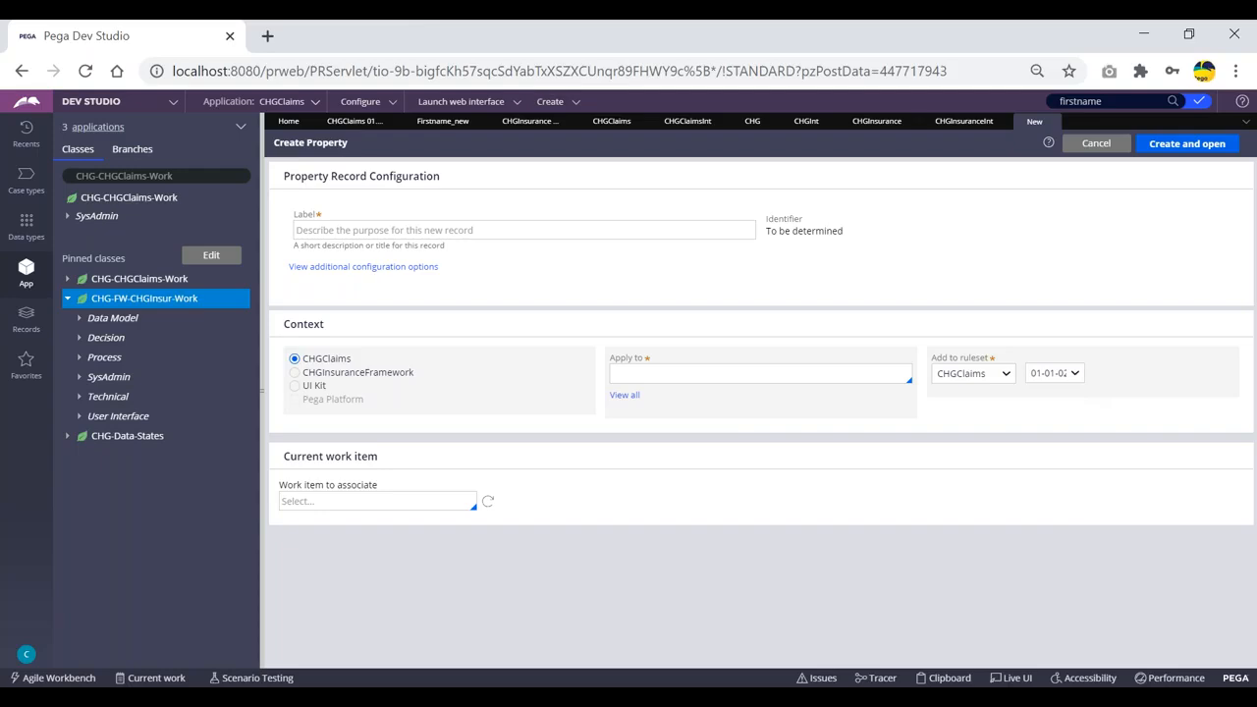
click(80, 357)
click(90, 377)
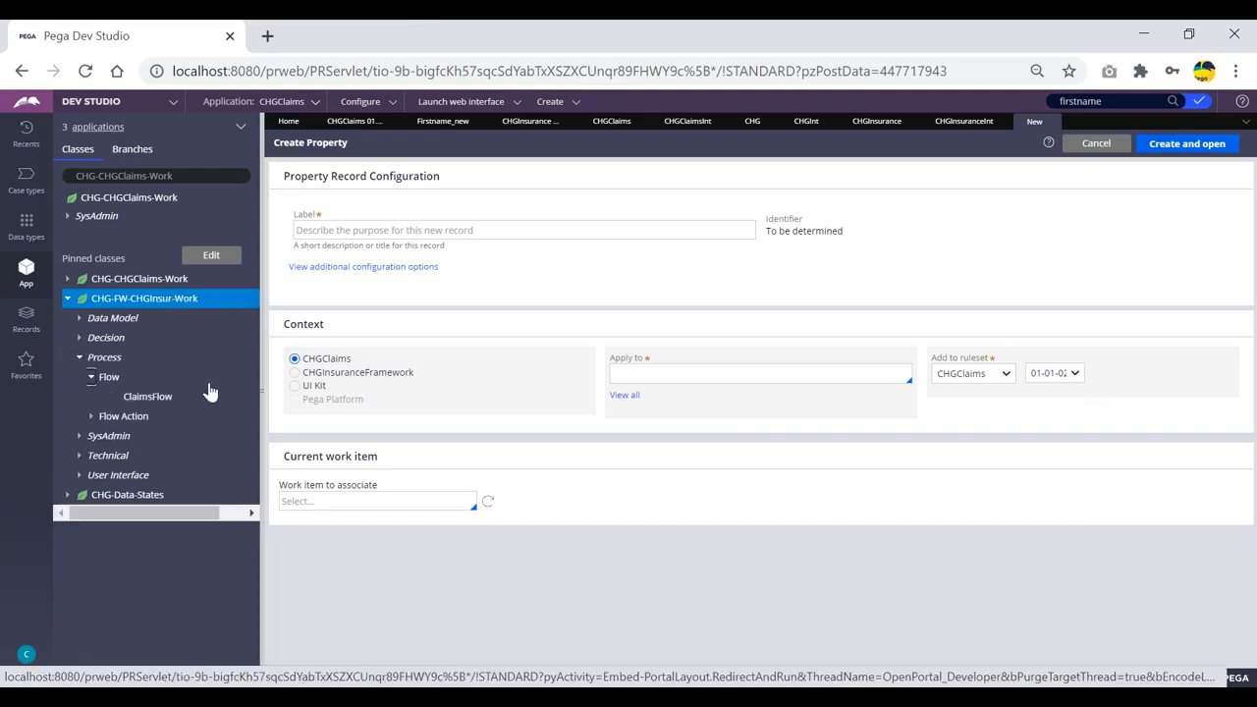
Open ClaimsFlow and, from the connector after its ClaimsFlow step, open the CustDetailsFA flow action.
click(146, 397)
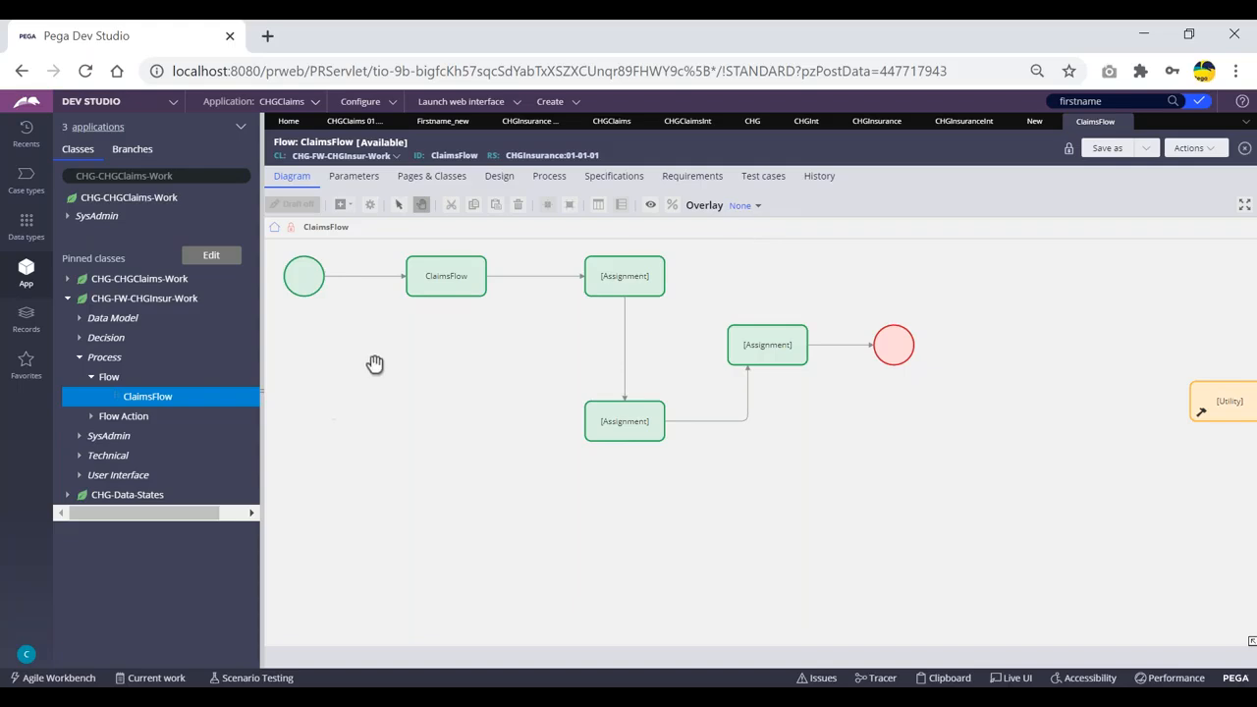
double_click(524, 277)
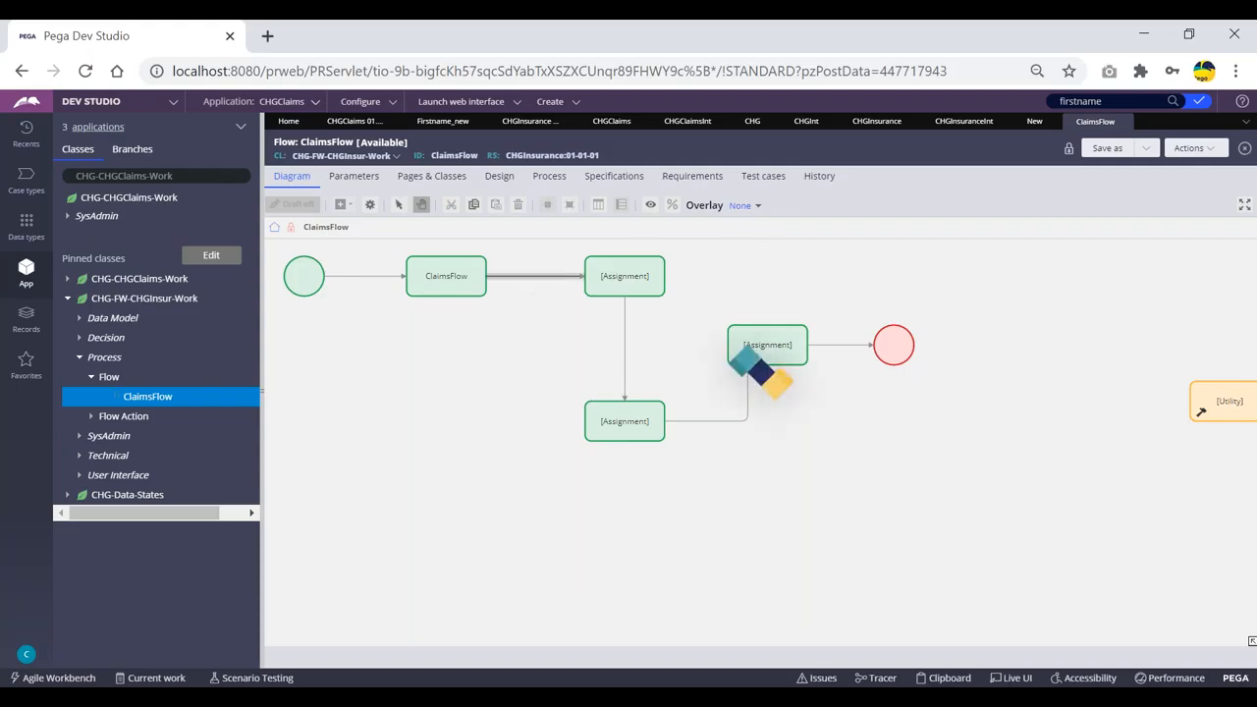
click(584, 547)
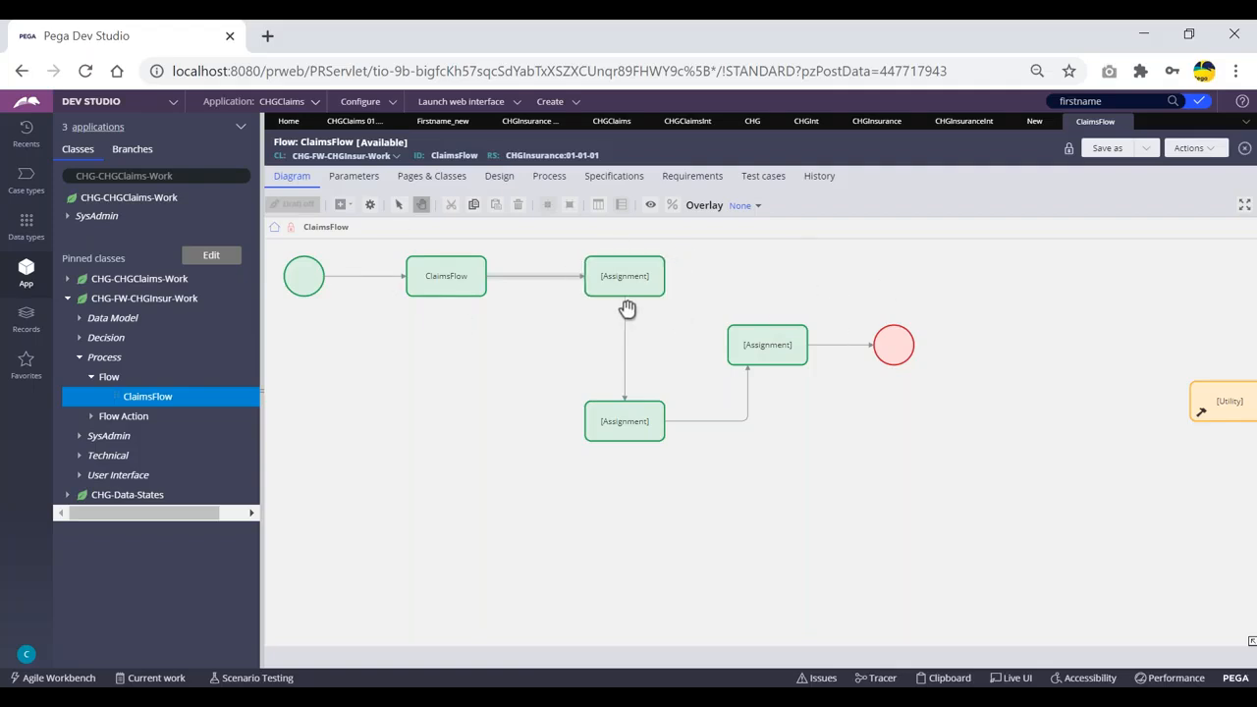
click(531, 278)
double_click(522, 276)
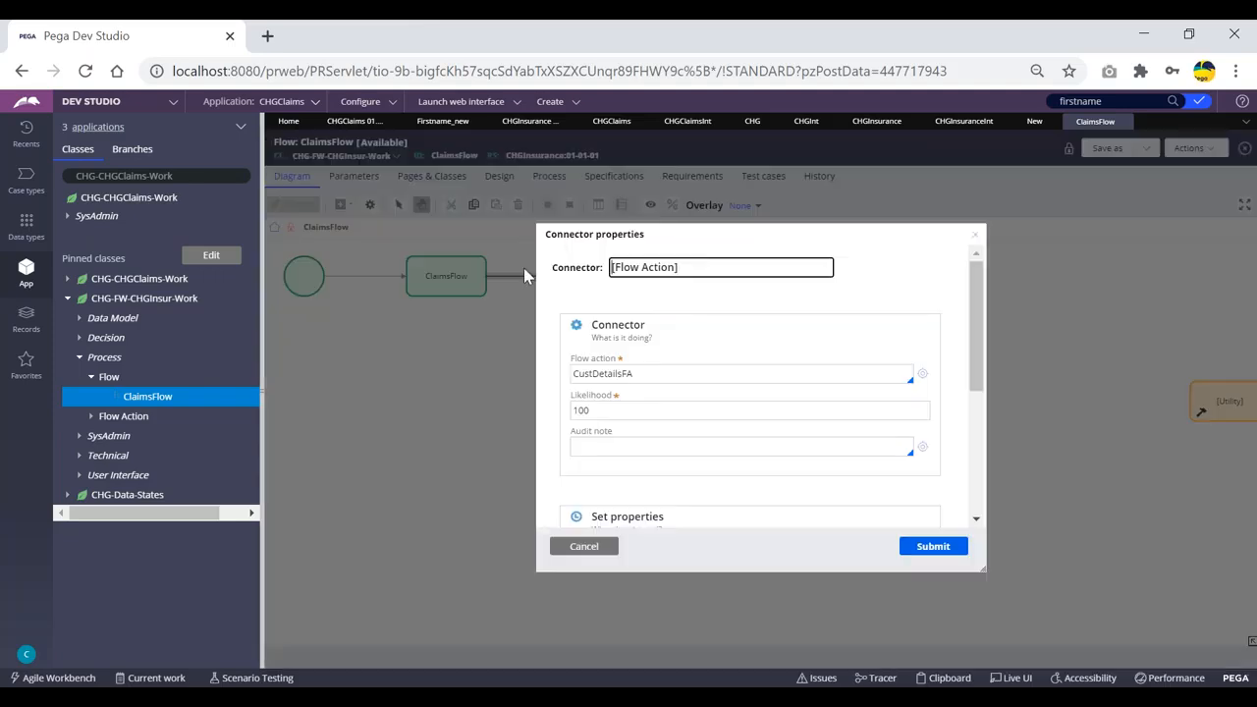
click(923, 379)
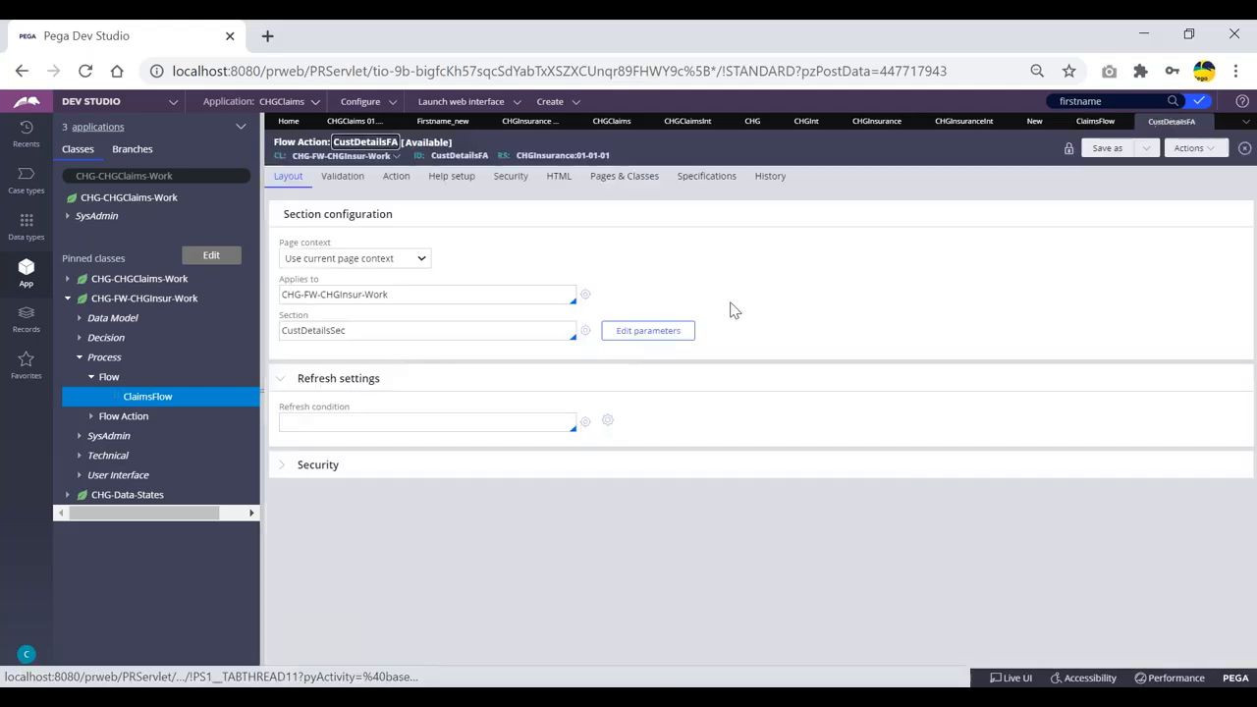
Save a copy of CustDetailsSec into CHGInsuranceFramework's CHGInsurance 01-01-02 ruleset.
click(584, 332)
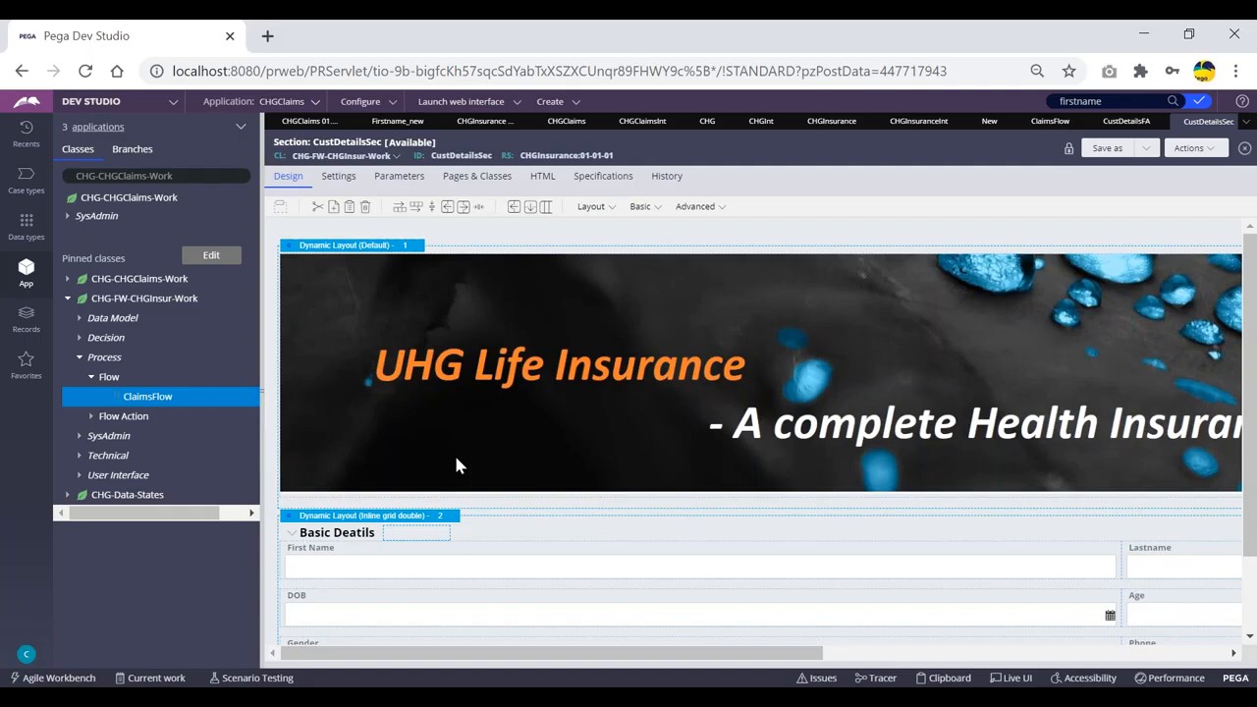
scroll(455, 463, down, 1)
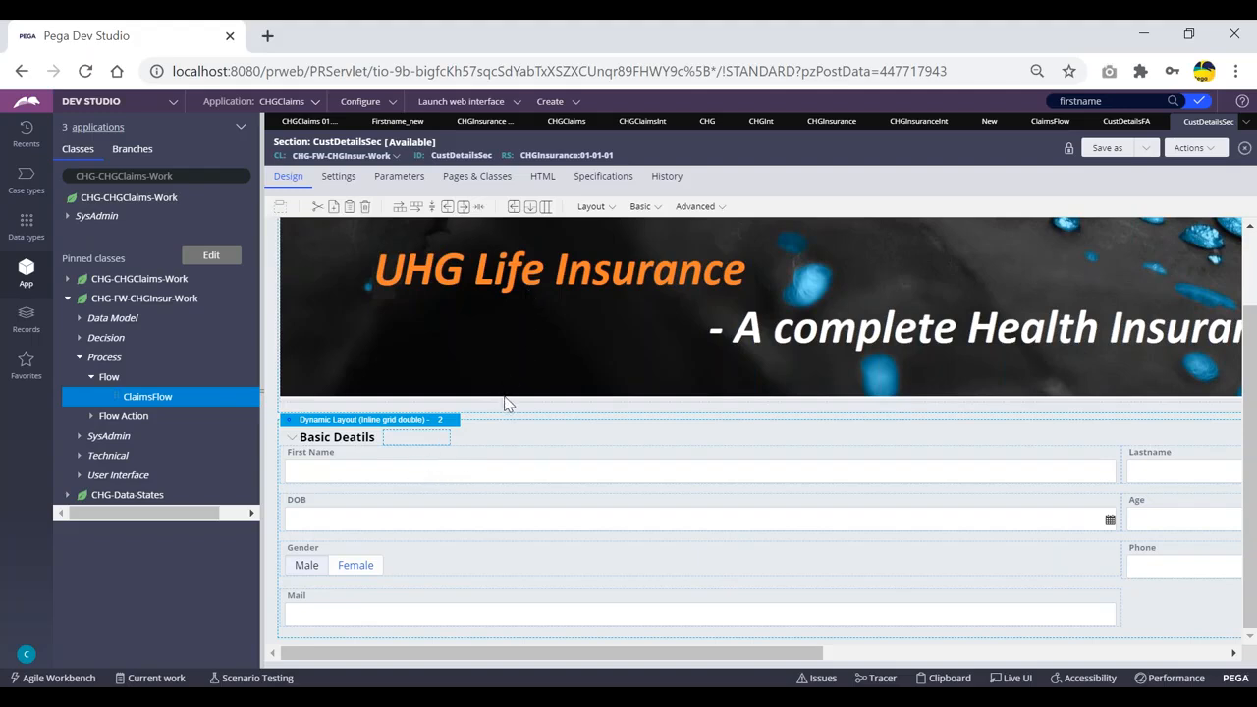
click(1107, 149)
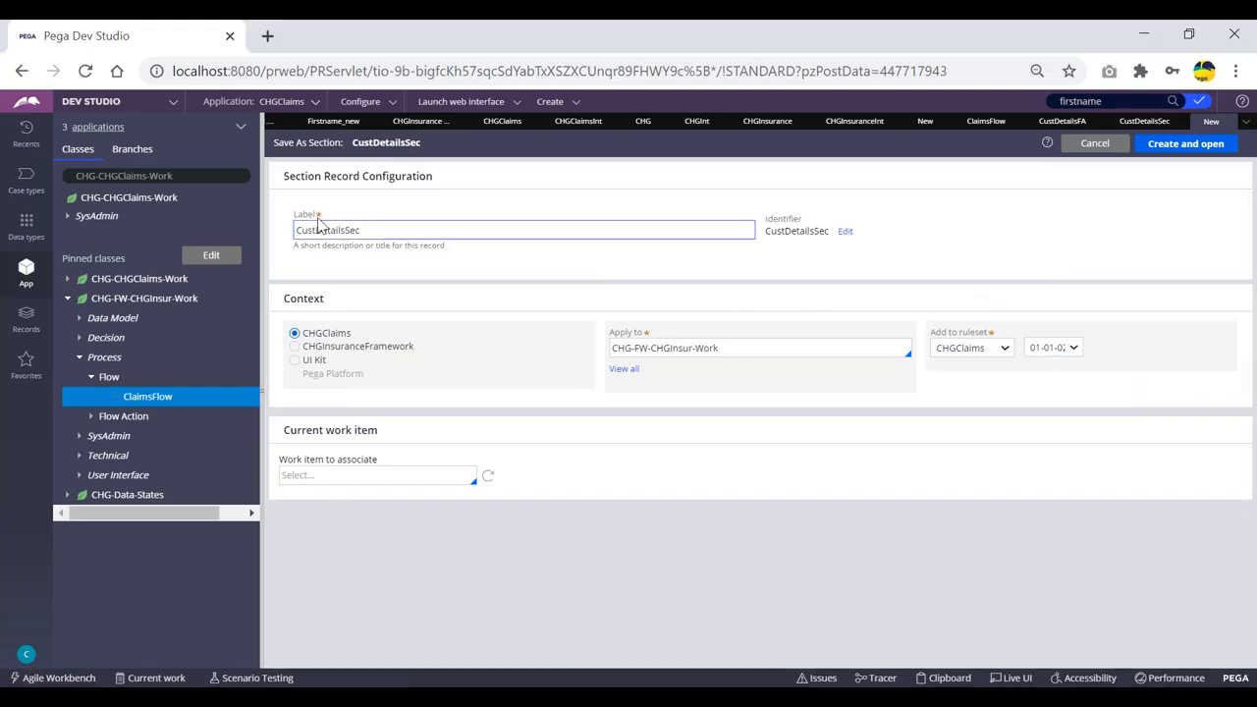
click(295, 346)
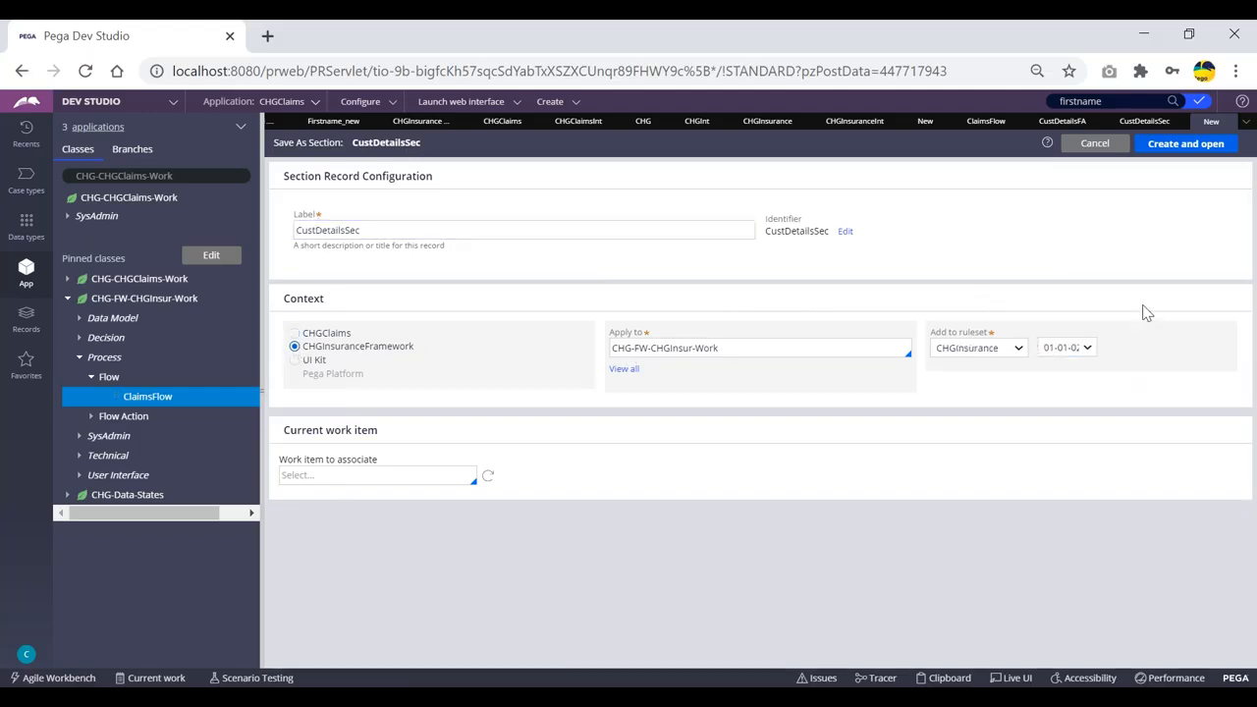
click(1187, 144)
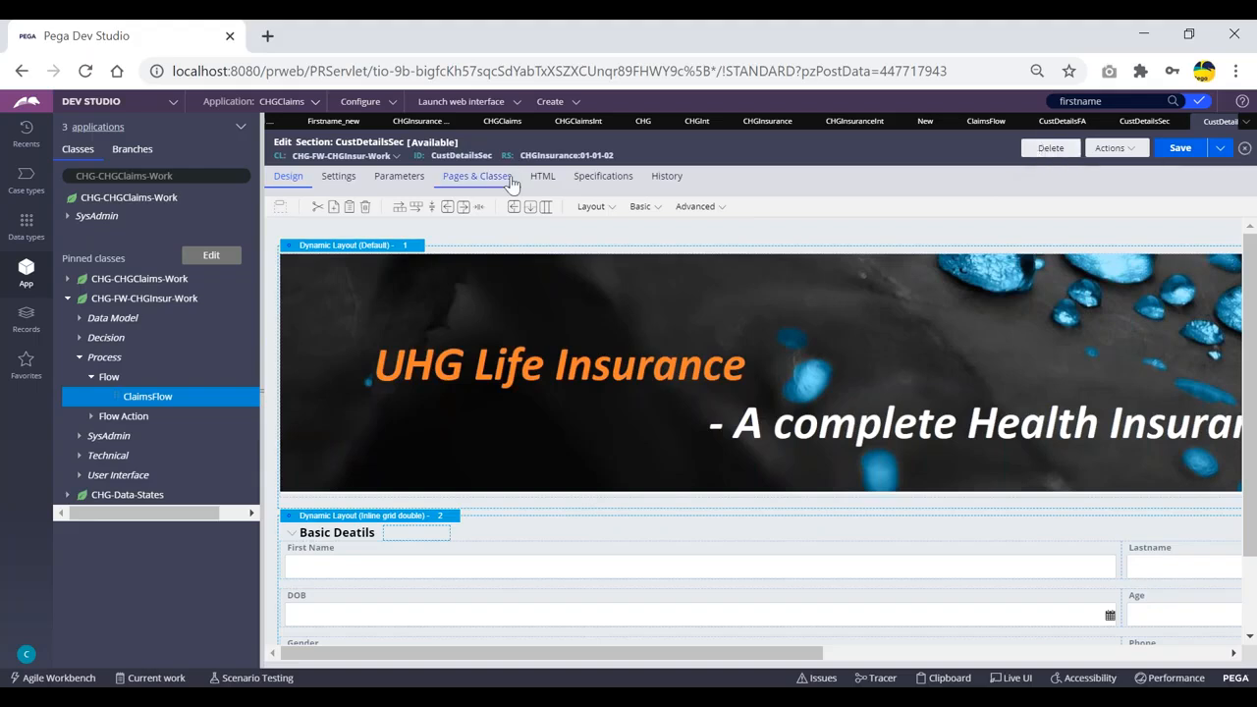
double_click(455, 157)
click(715, 146)
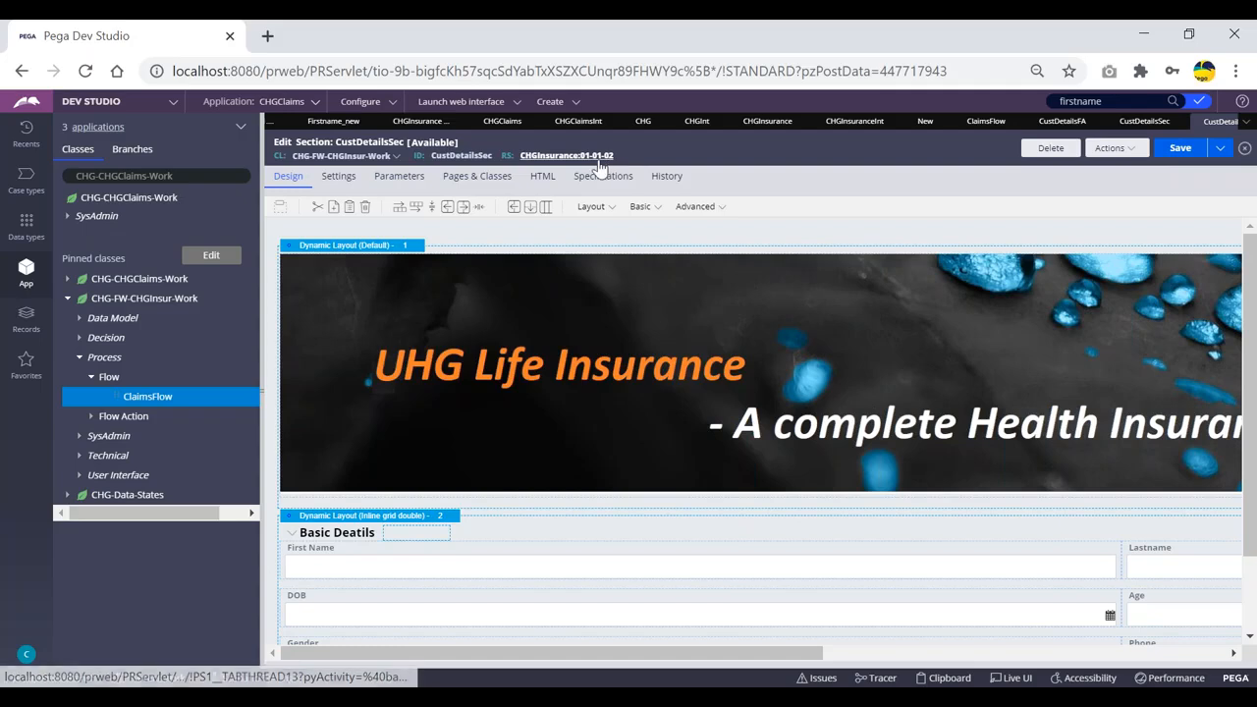
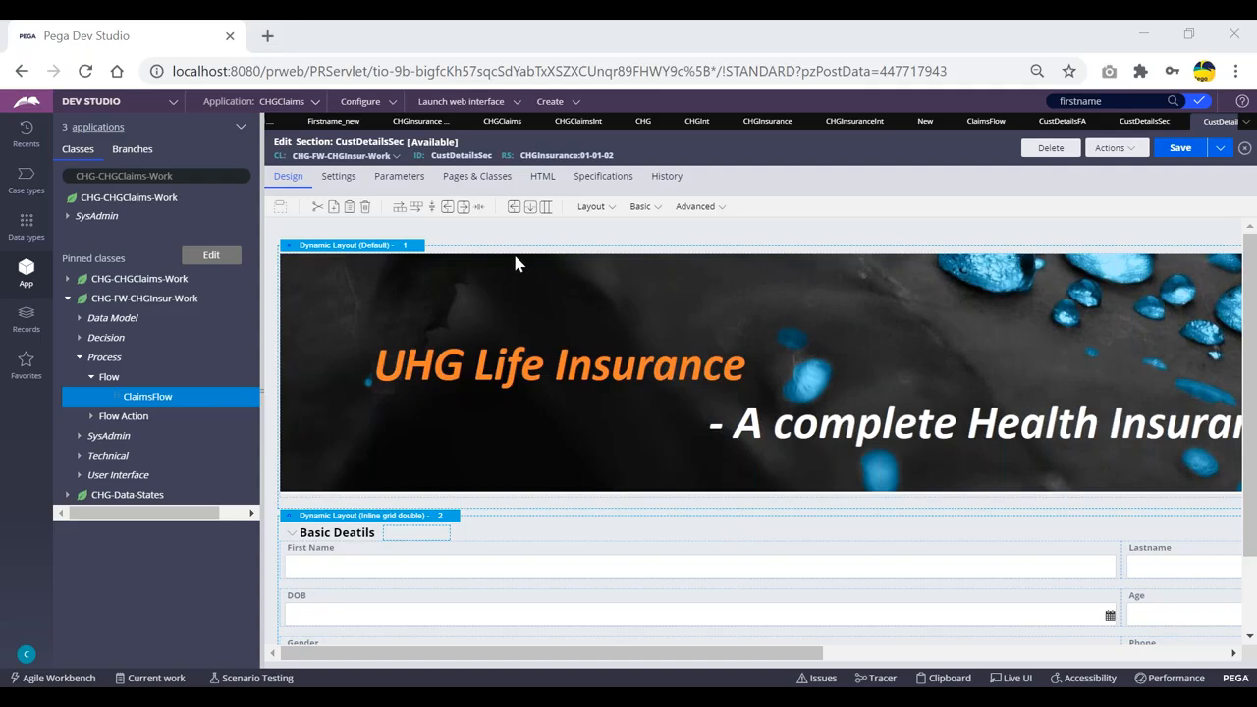
Close the CHG, CHGInt, CHGClaimsInt, CHGInsurance, CHGInsuranceInt, ClaimsFlow, CustDetailsFA, CustDetailsSec and New tabs.
scroll(517, 263, down, 1)
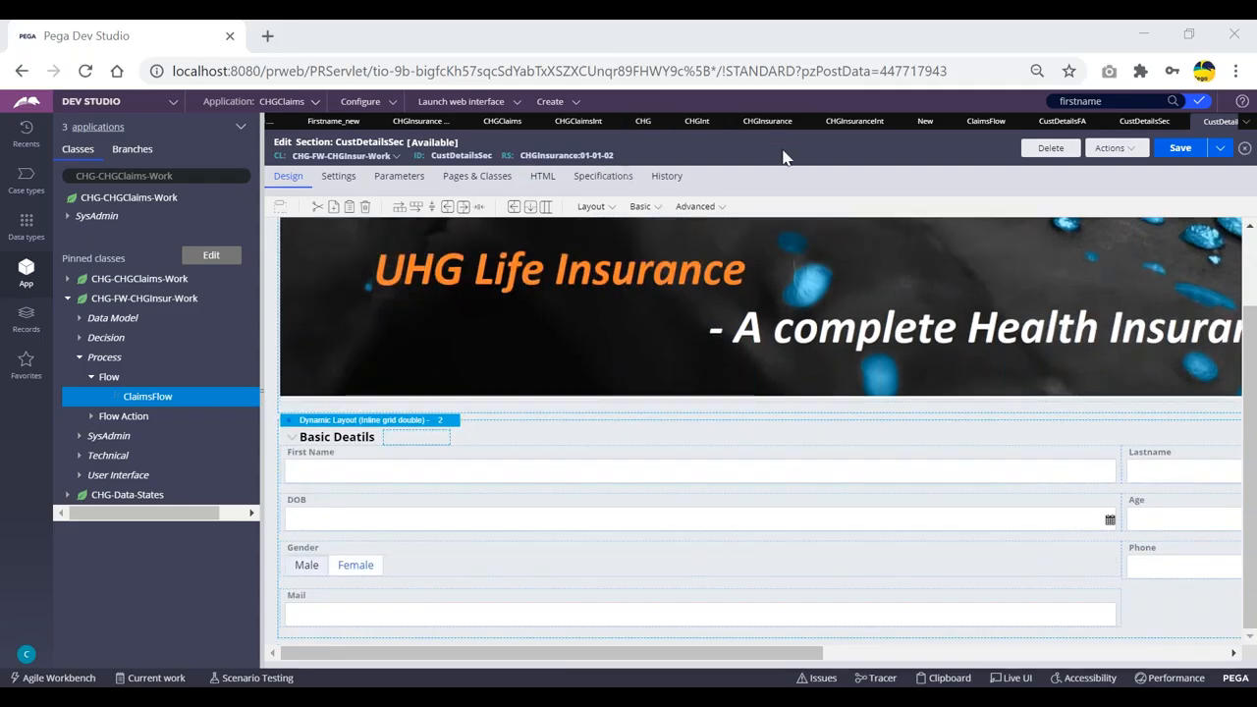
click(662, 123)
click(676, 125)
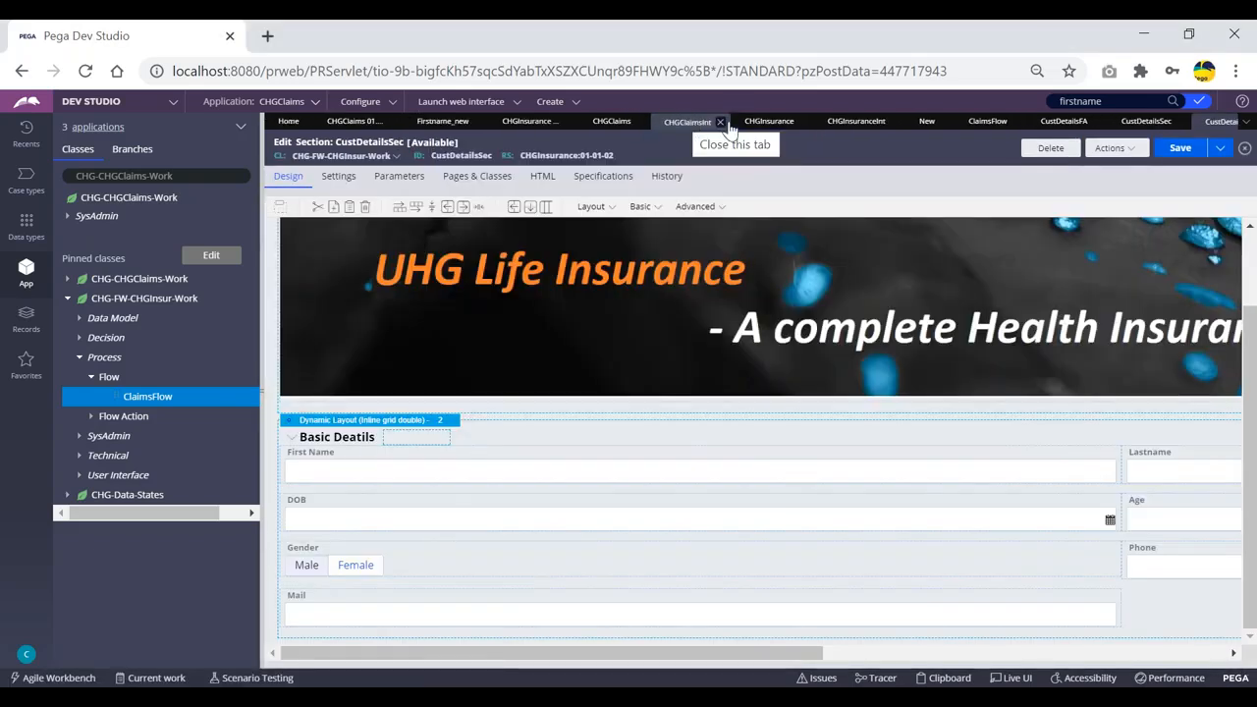
click(725, 125)
click(723, 123)
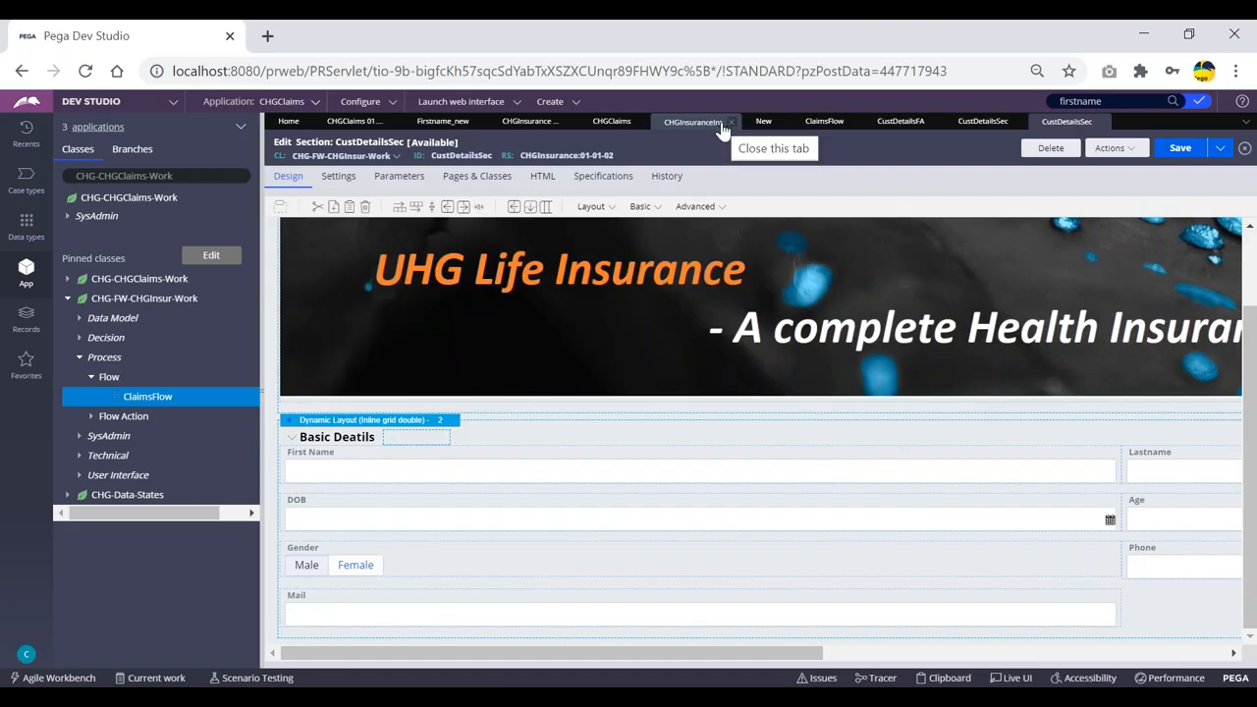
click(727, 123)
click(762, 123)
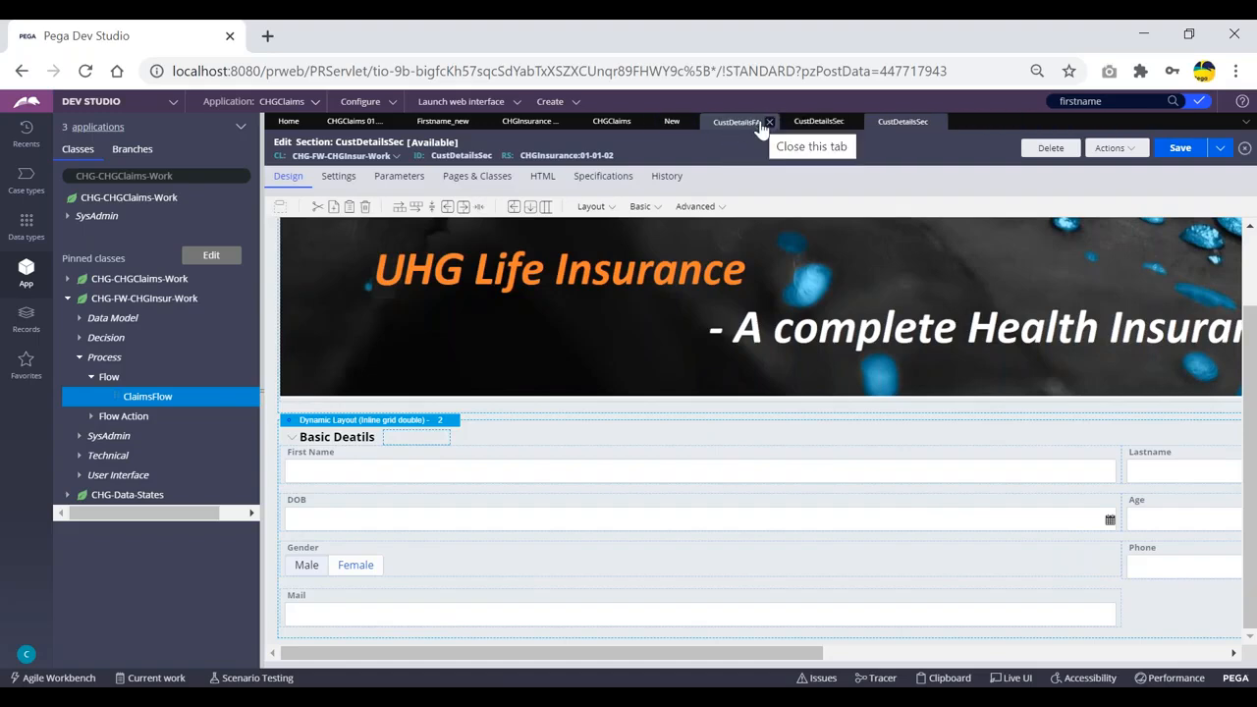
click(769, 123)
click(771, 123)
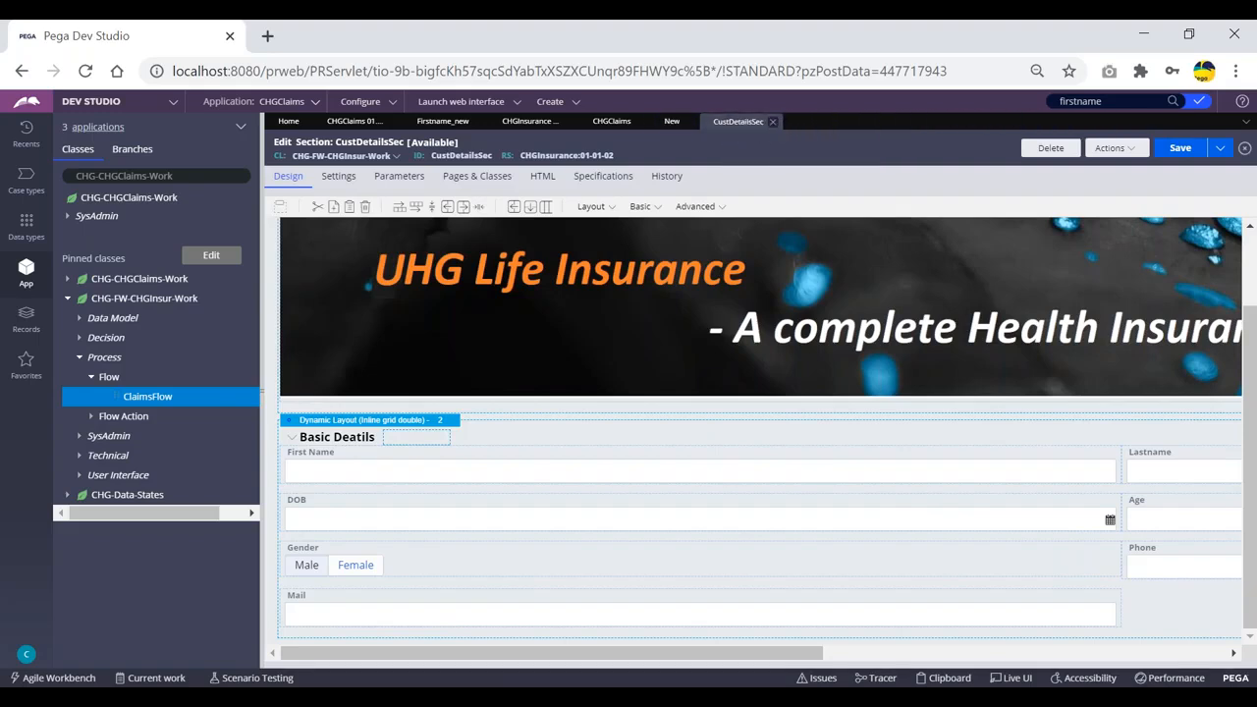
click(772, 122)
click(692, 123)
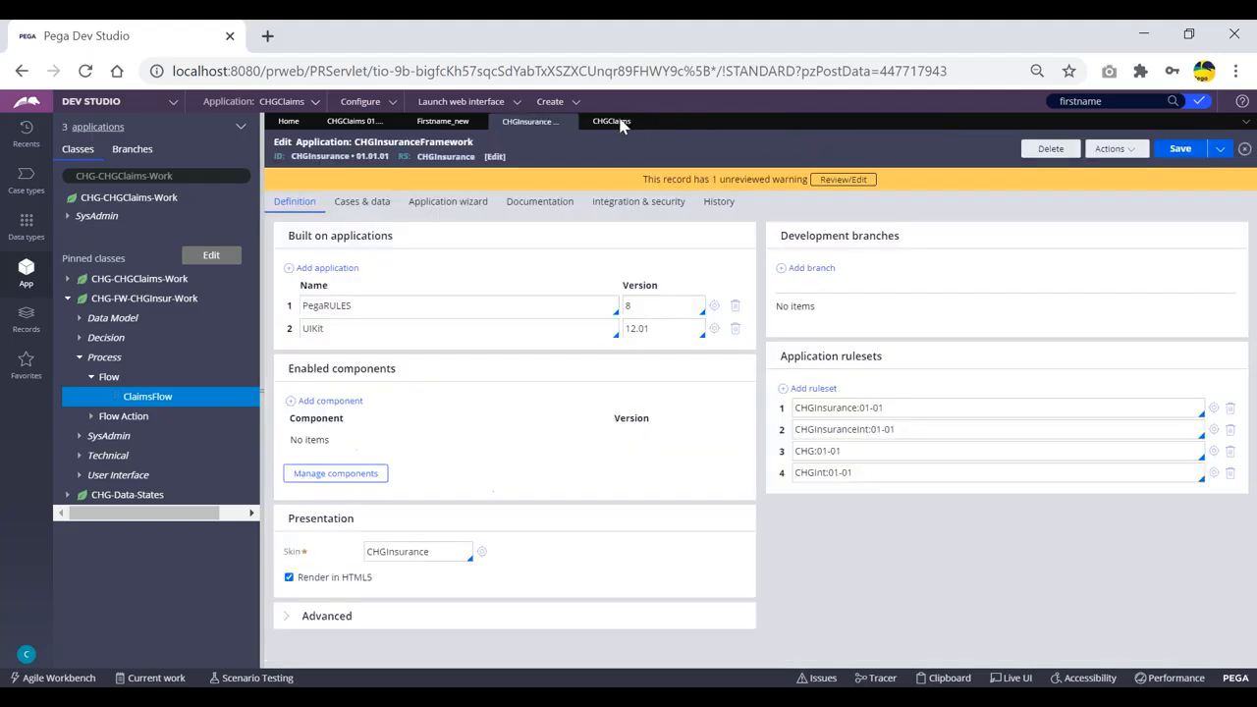
Keep the CHGClaims ruleset at the unsaved-changes prompt and reload it.
click(621, 121)
click(639, 122)
click(533, 124)
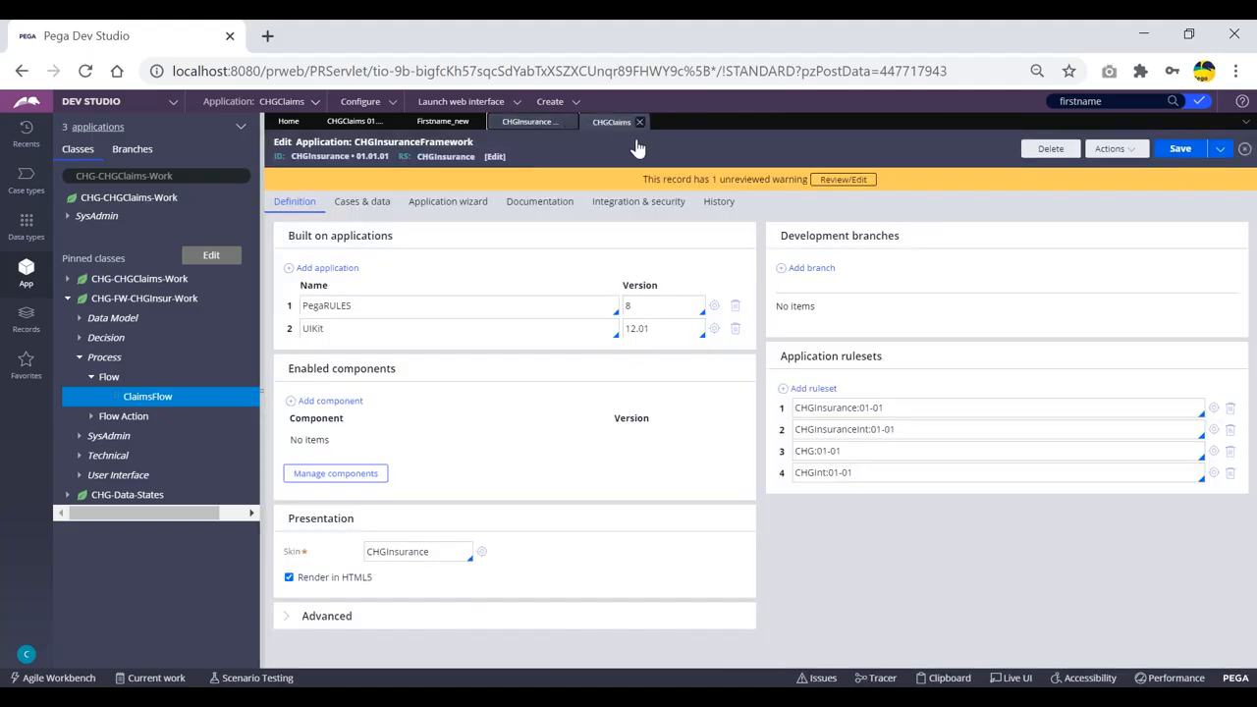
click(639, 122)
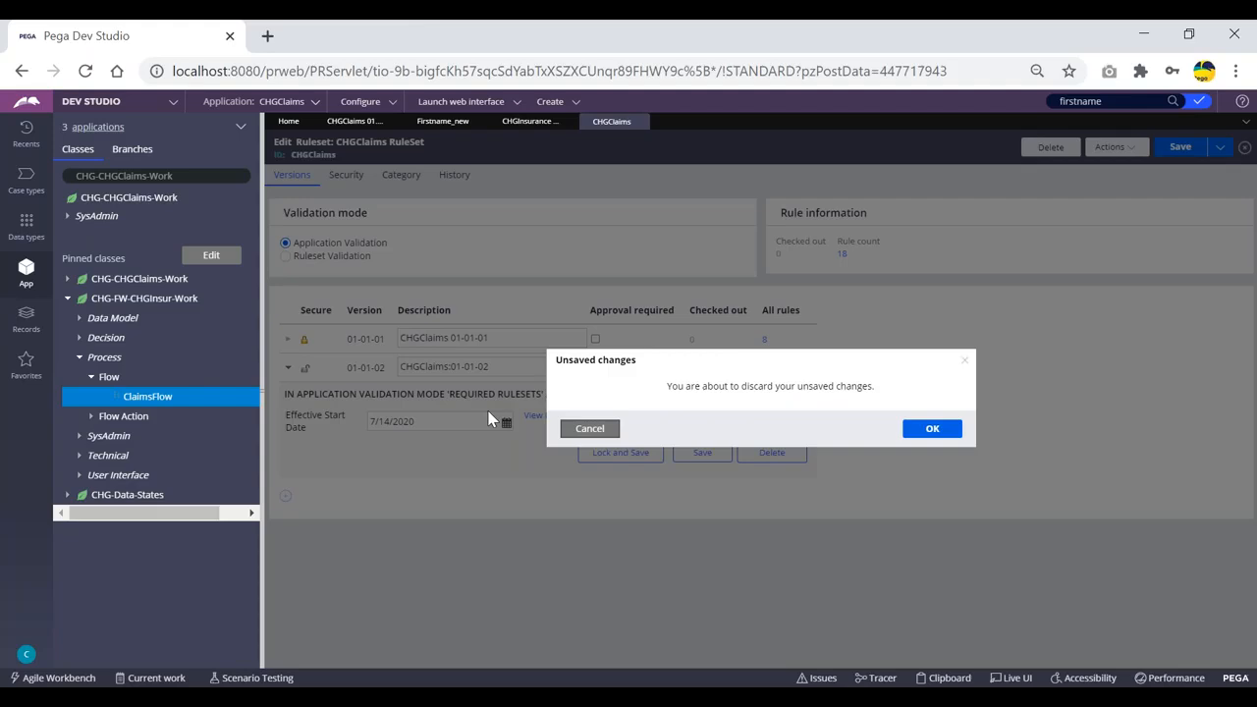
click(597, 428)
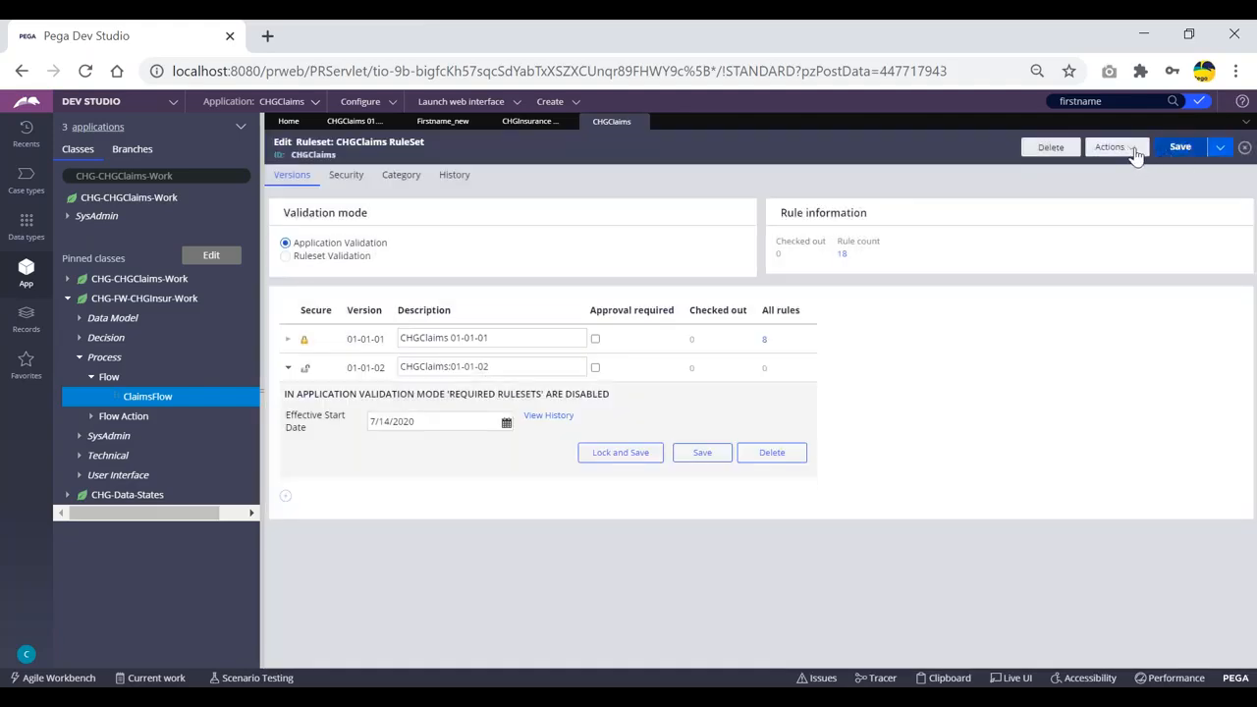
click(1134, 156)
click(1111, 171)
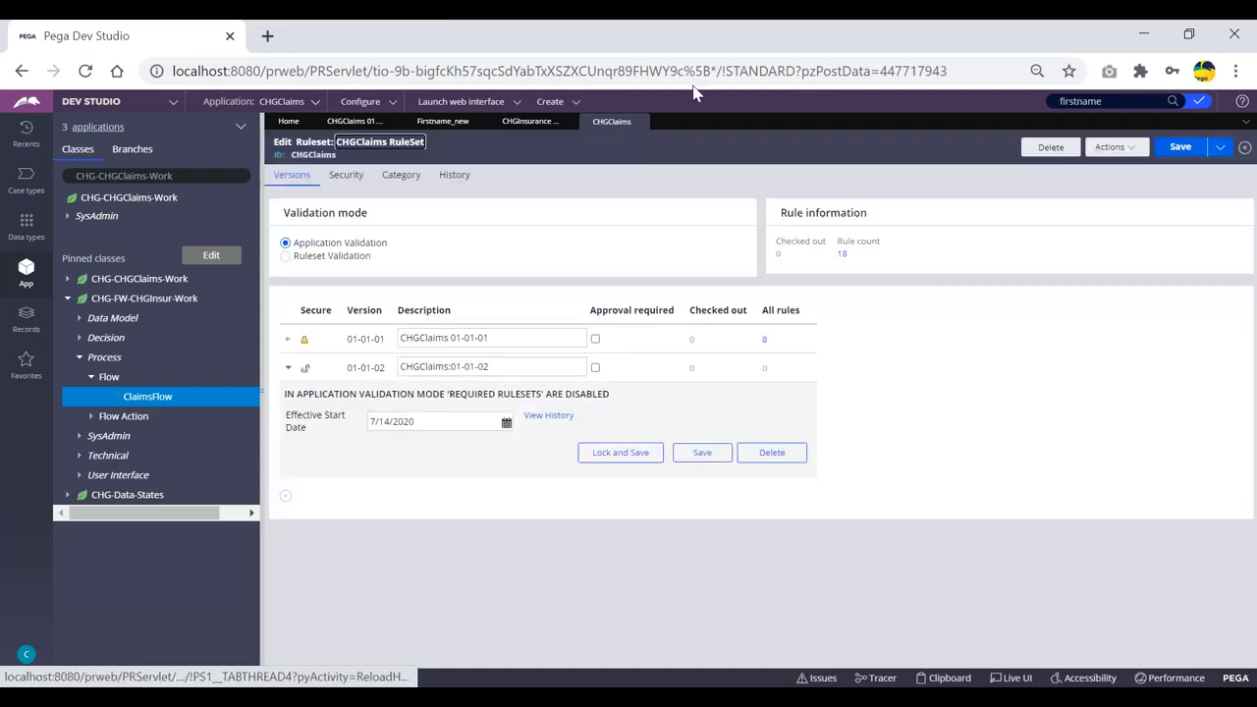
Close the CHGInsuranceFramework, Firstname_new and CHGClaims tabs, then reopen CustDetailsSec from Recents.
click(531, 121)
click(567, 122)
click(478, 123)
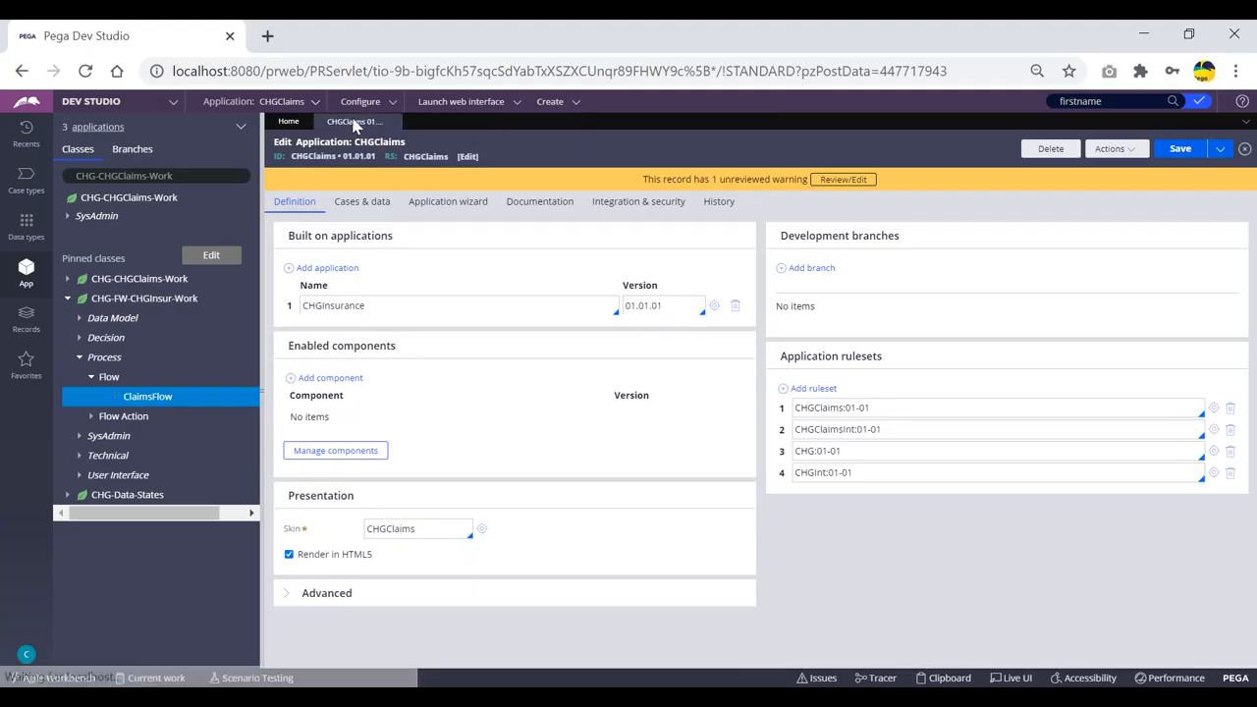
click(397, 122)
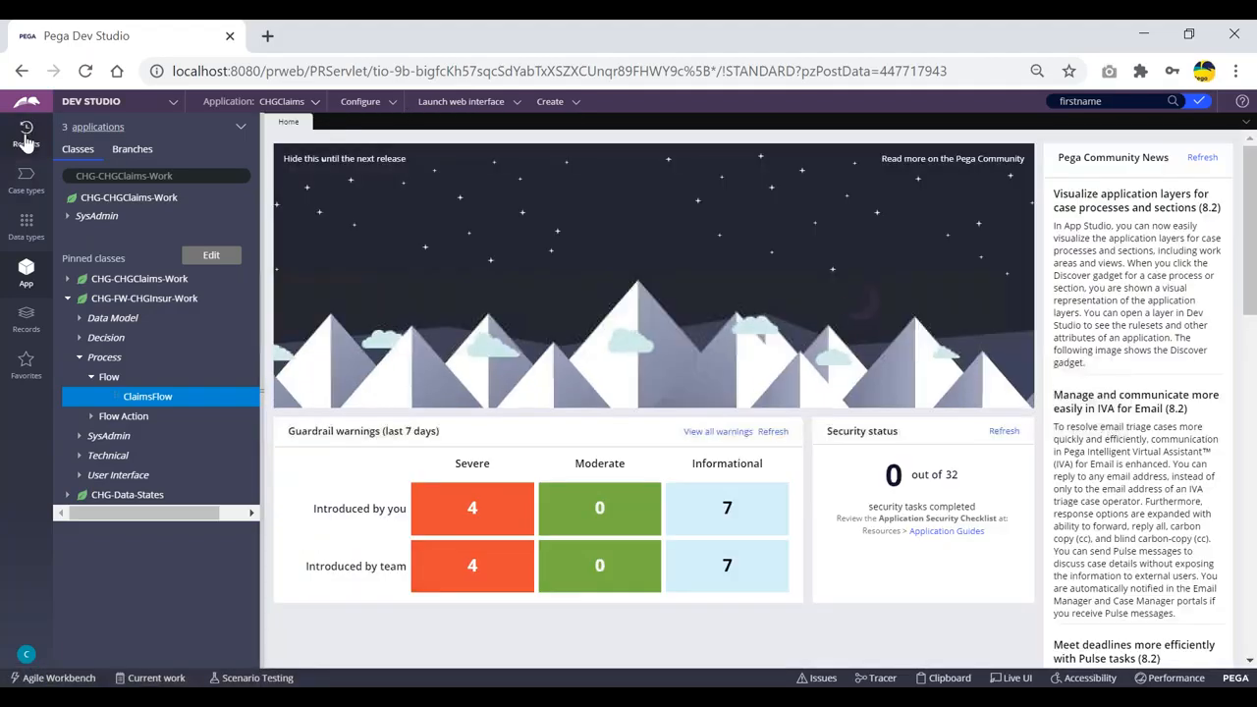
click(26, 139)
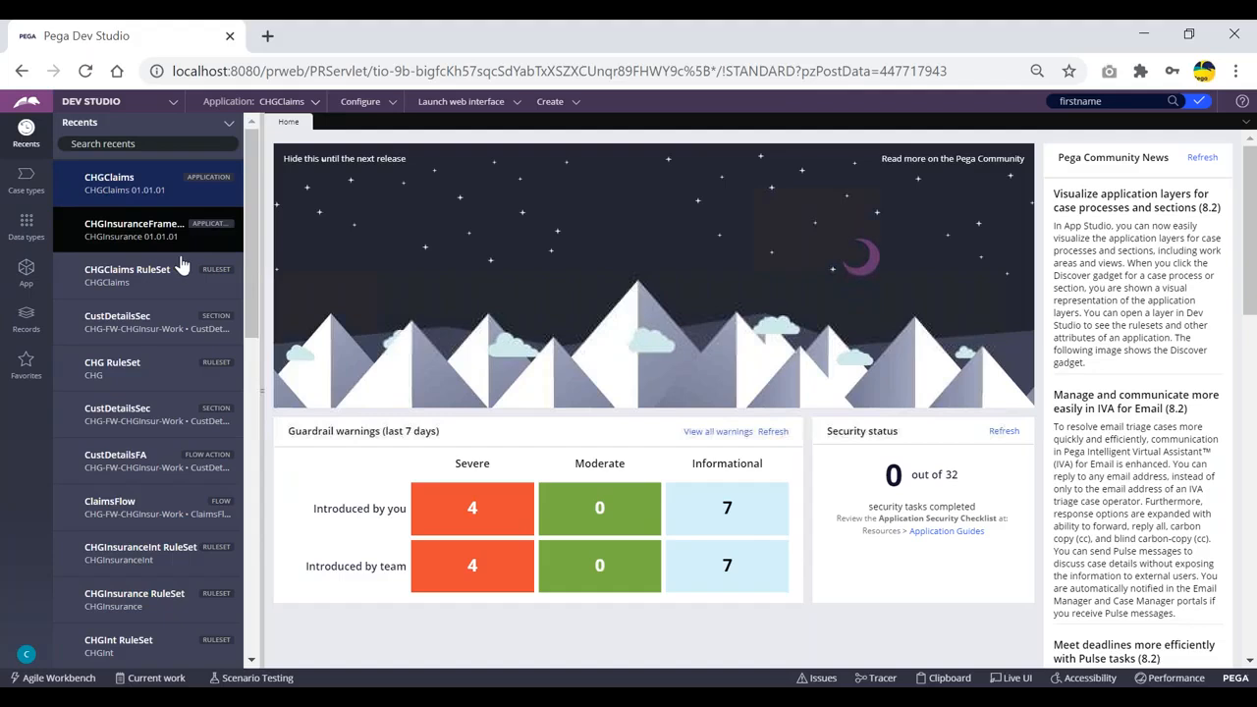
click(118, 319)
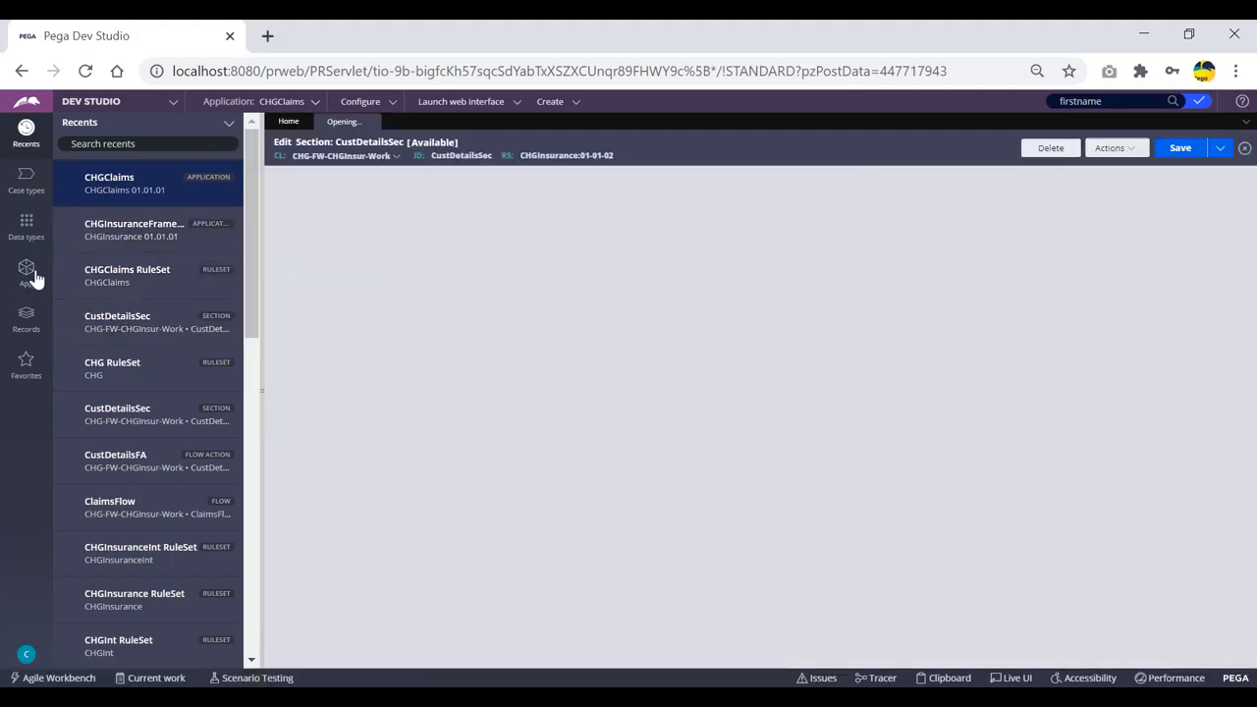
click(29, 276)
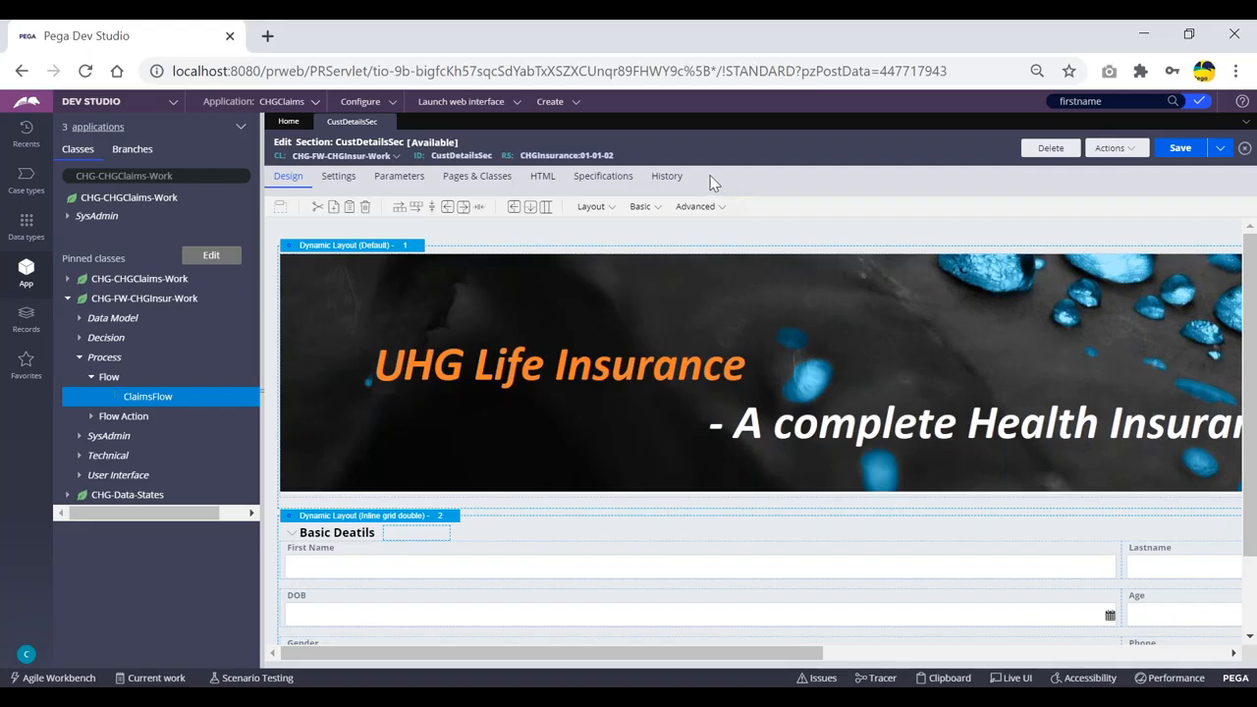
scroll(806, 288, down, 2)
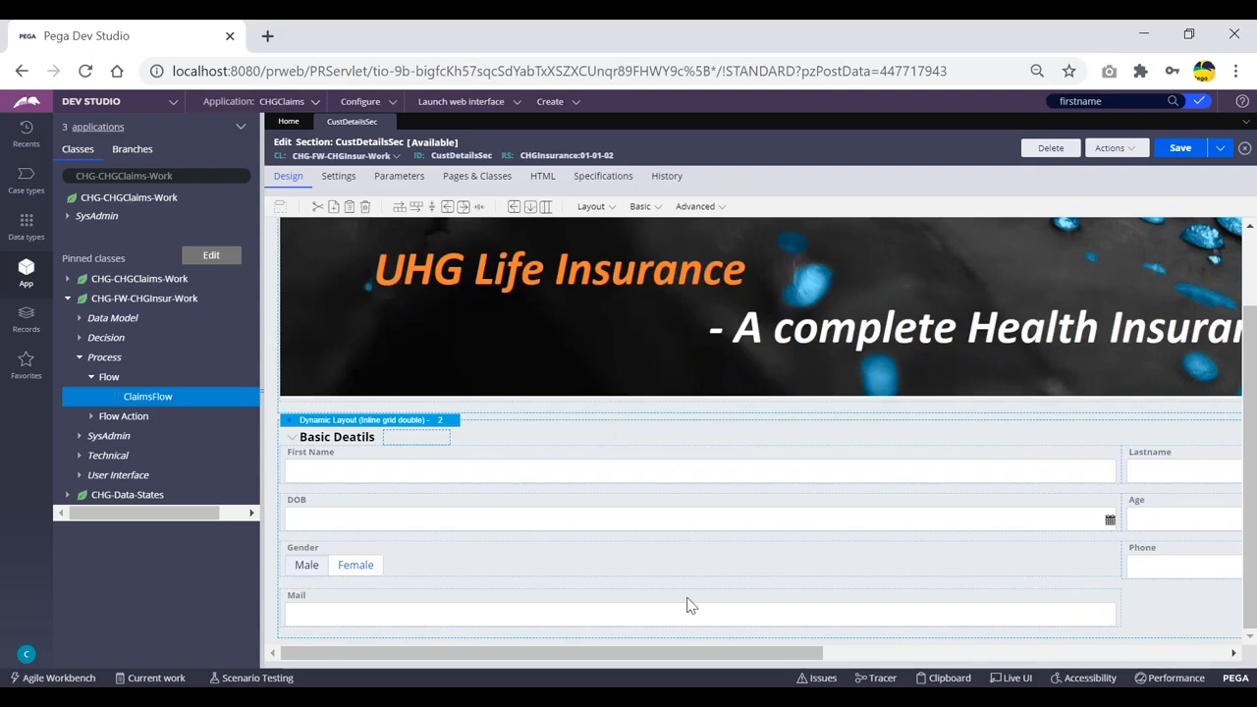
drag(716, 656, 920, 664)
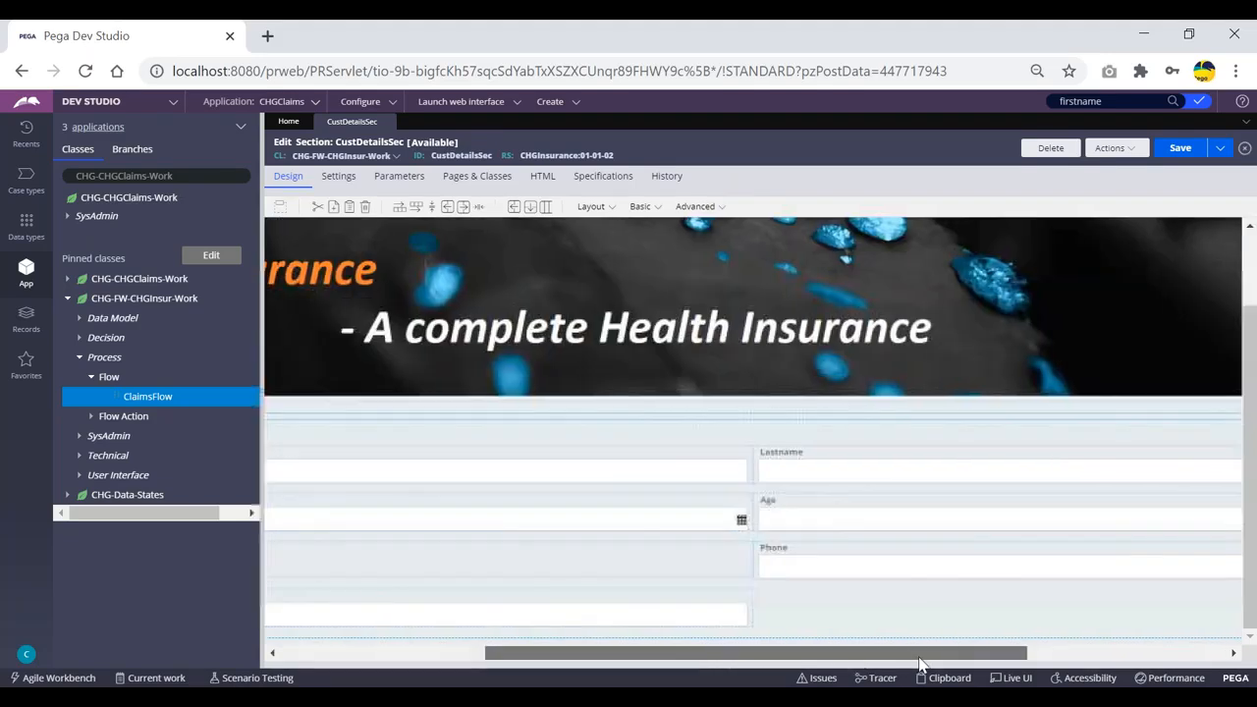
Drop a Basic Label into the cell below Phone, set its value to 'Operatoe1', and save CustDetailsSec.
click(643, 207)
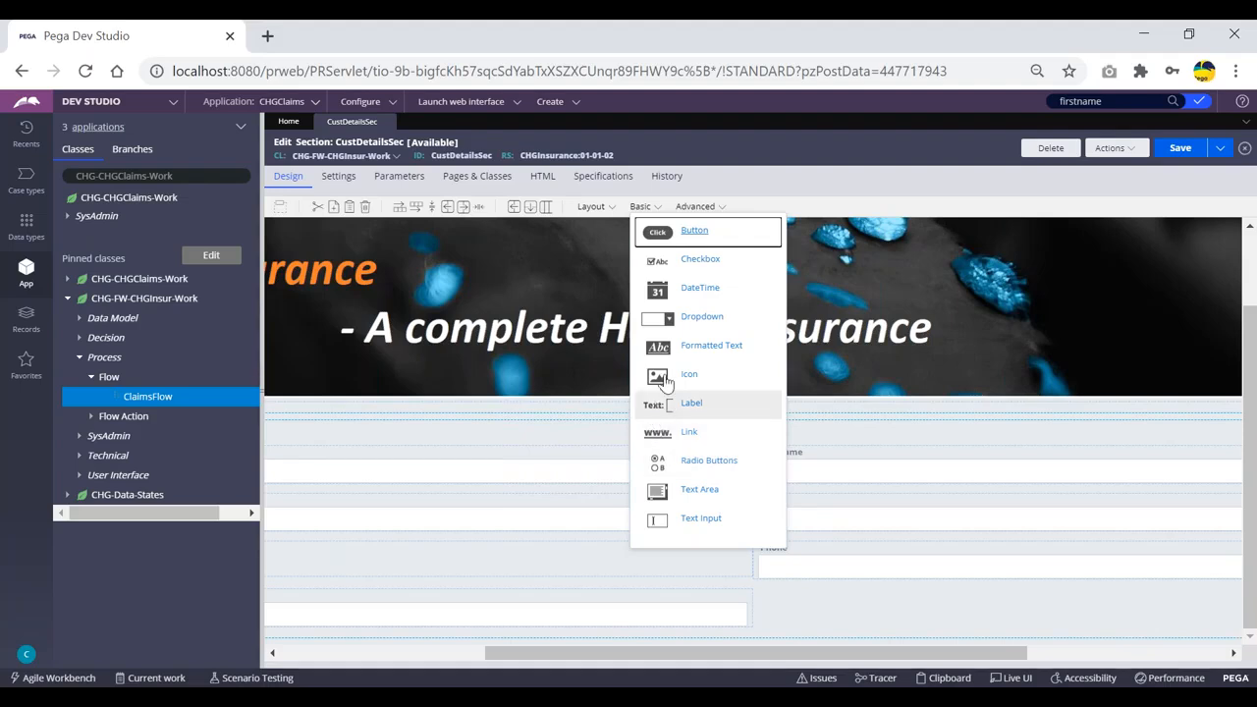
drag(657, 406, 816, 606)
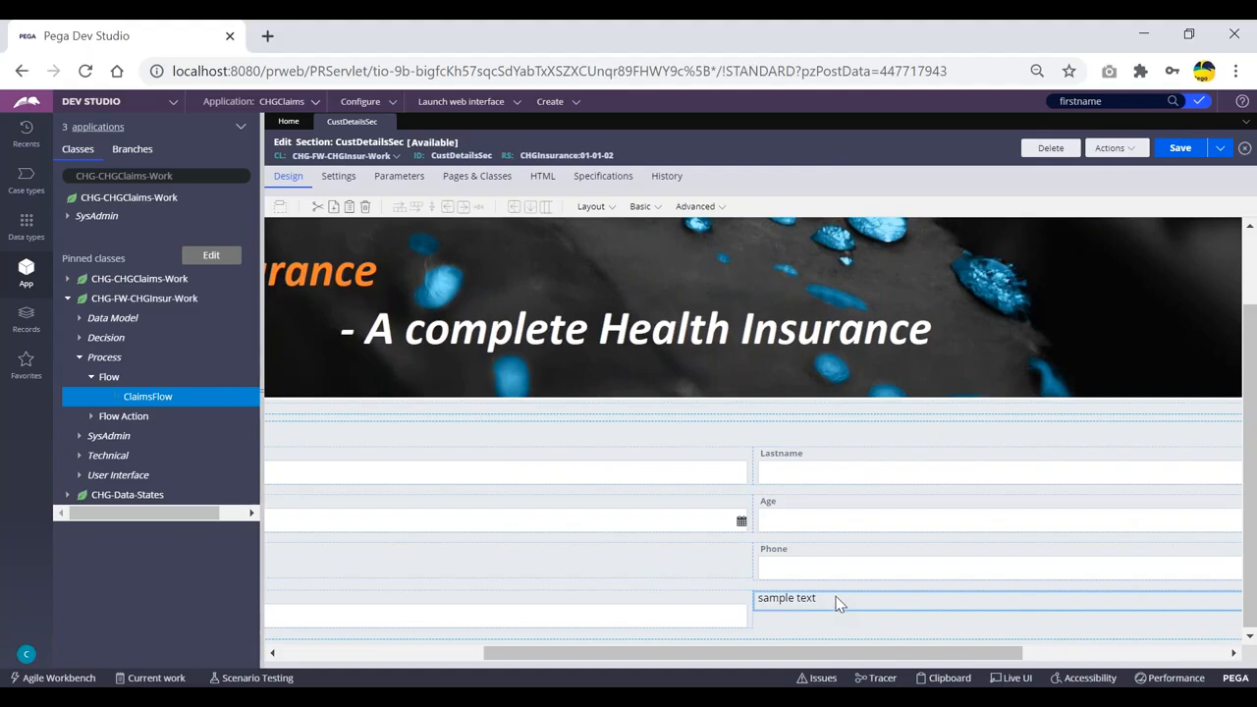
double_click(838, 604)
drag(703, 273, 583, 275)
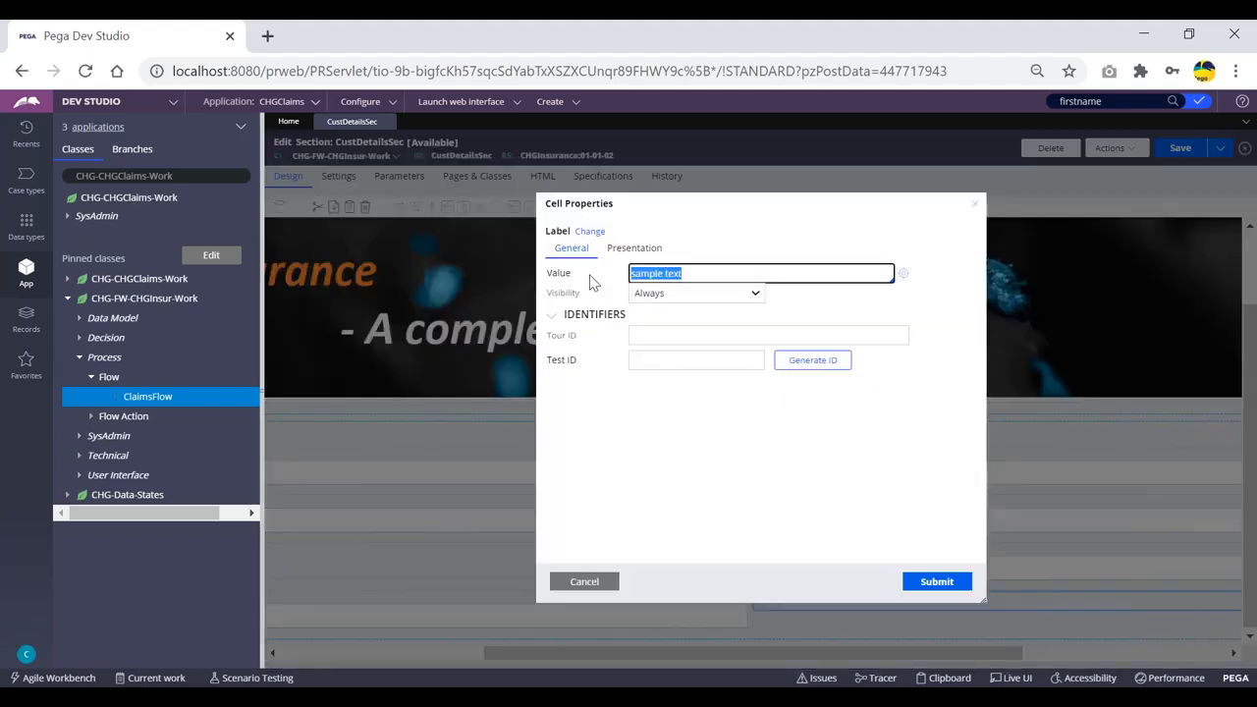
text(Opwe)
key(BackSpace)
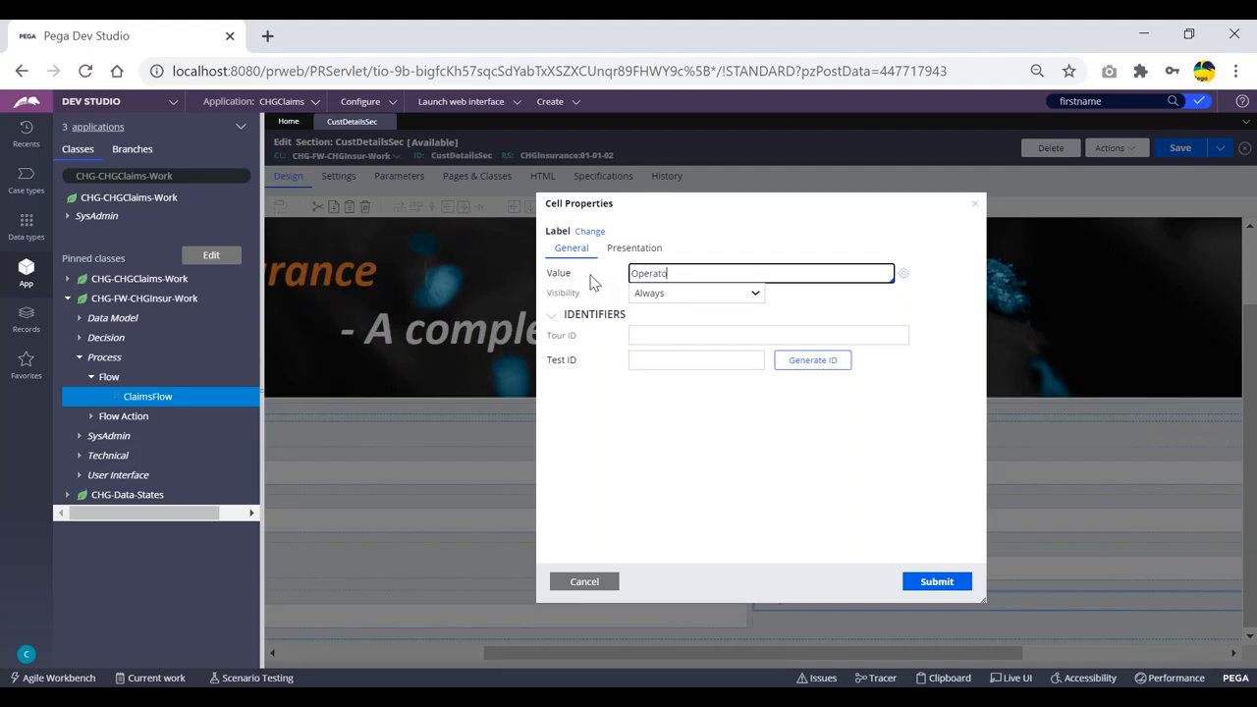
text(e1)
click(925, 586)
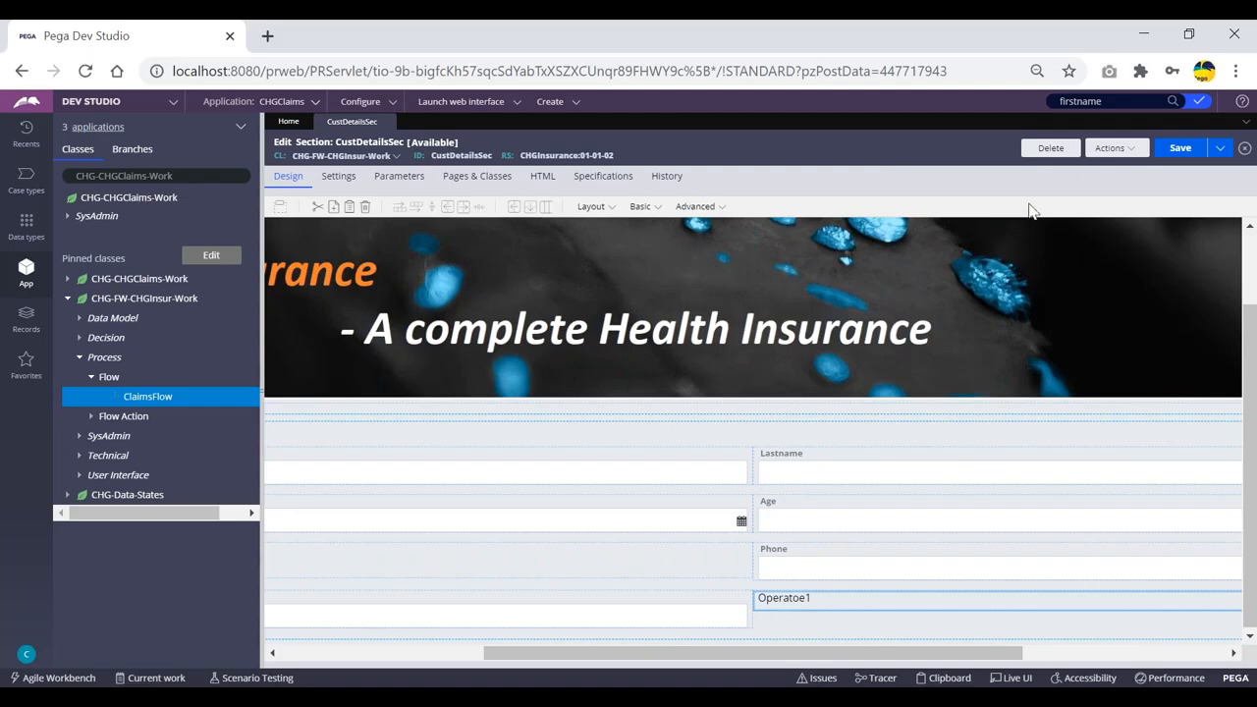
click(1185, 150)
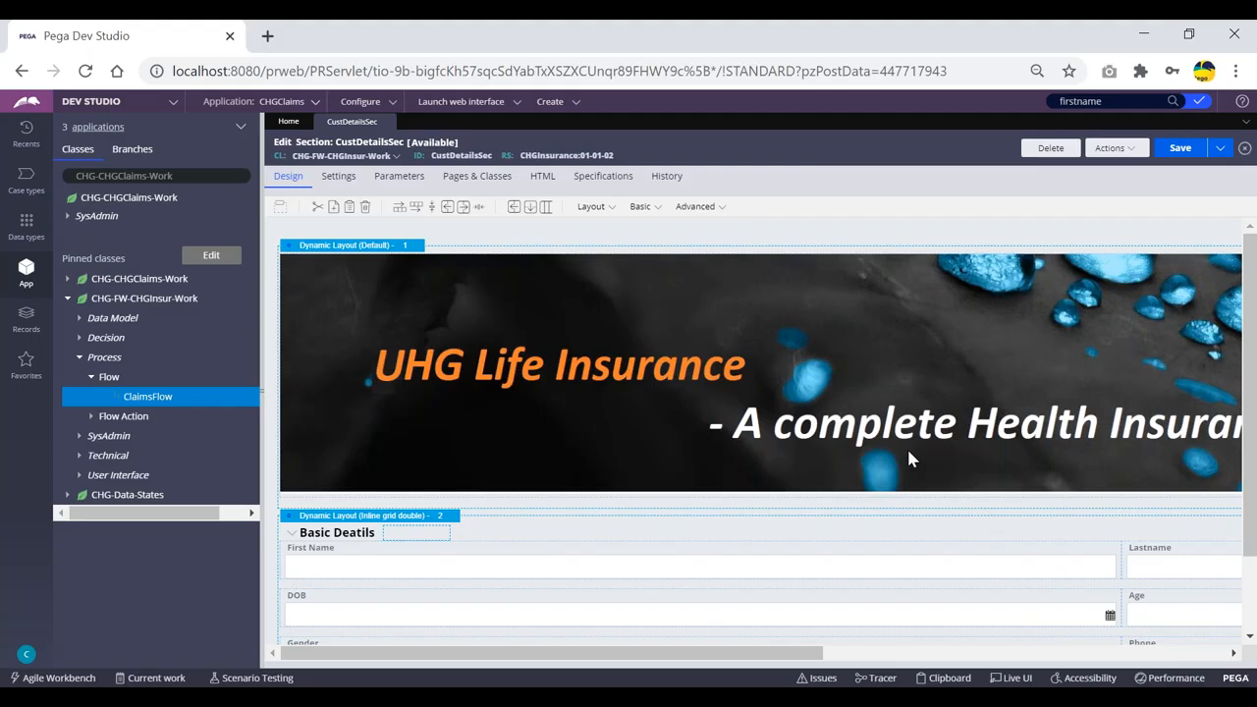
Open the current operator's record from the avatar menu at the bottom-left.
scroll(958, 512, down, 1)
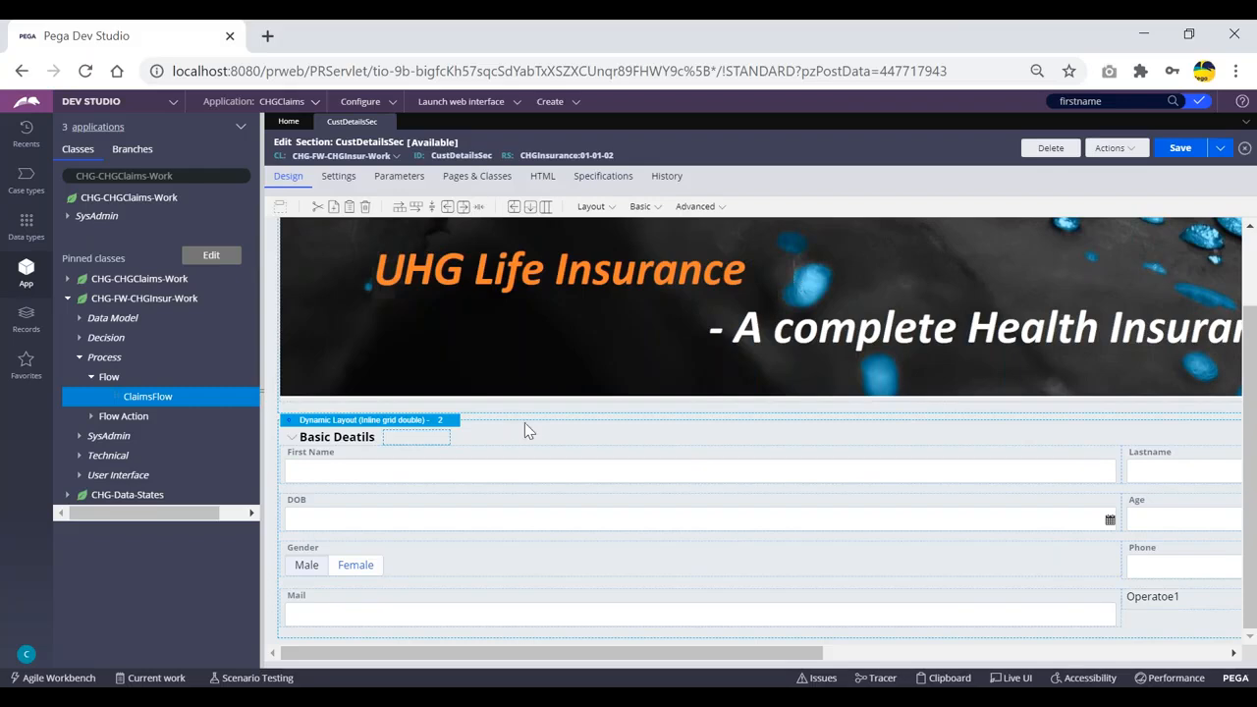
click(27, 654)
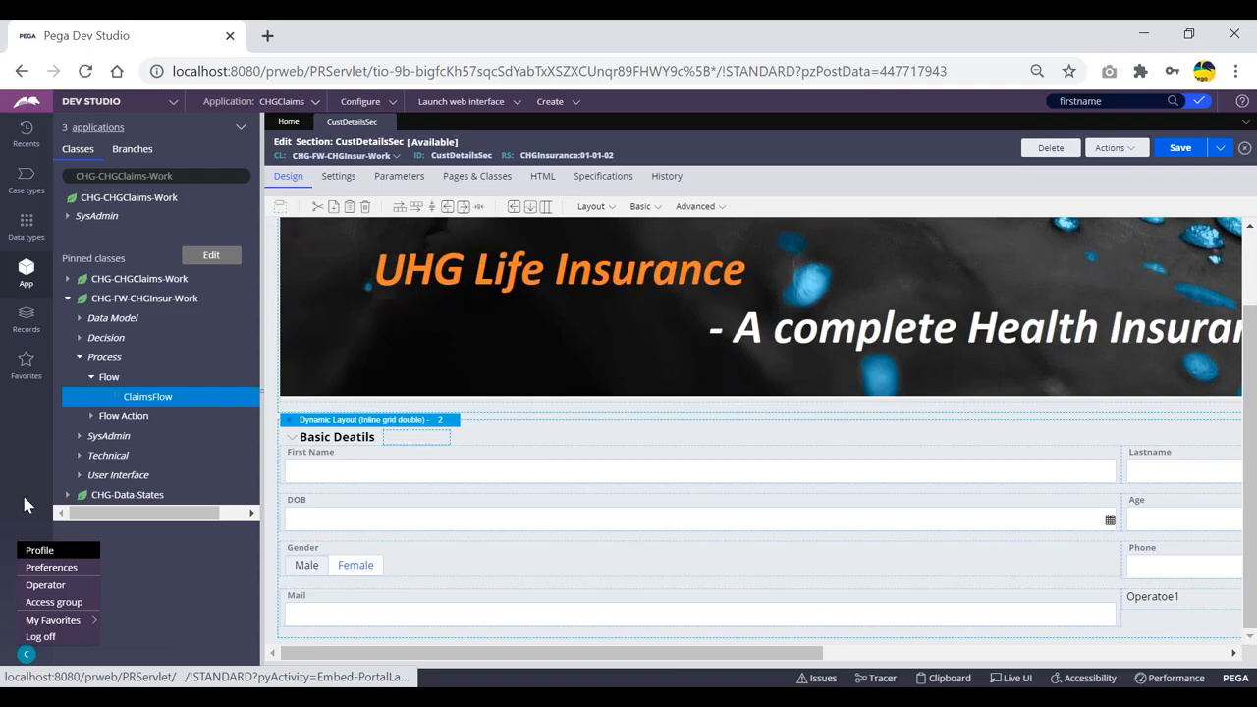
click(25, 656)
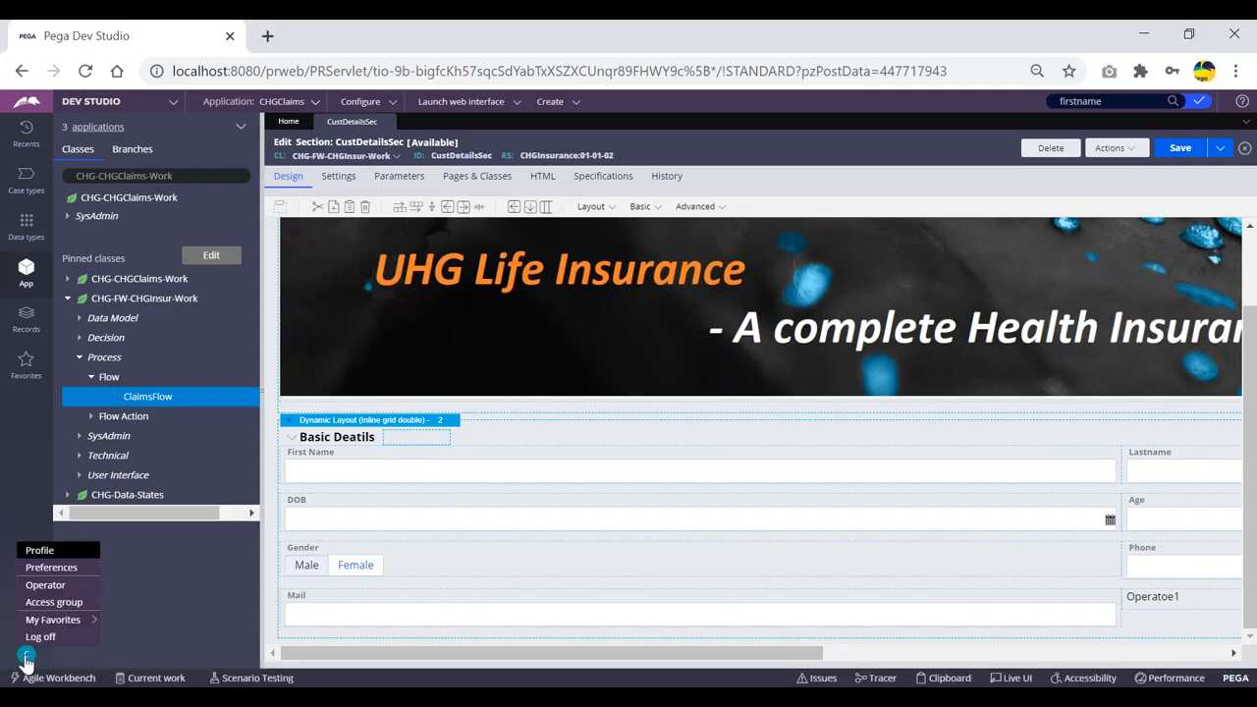
click(46, 588)
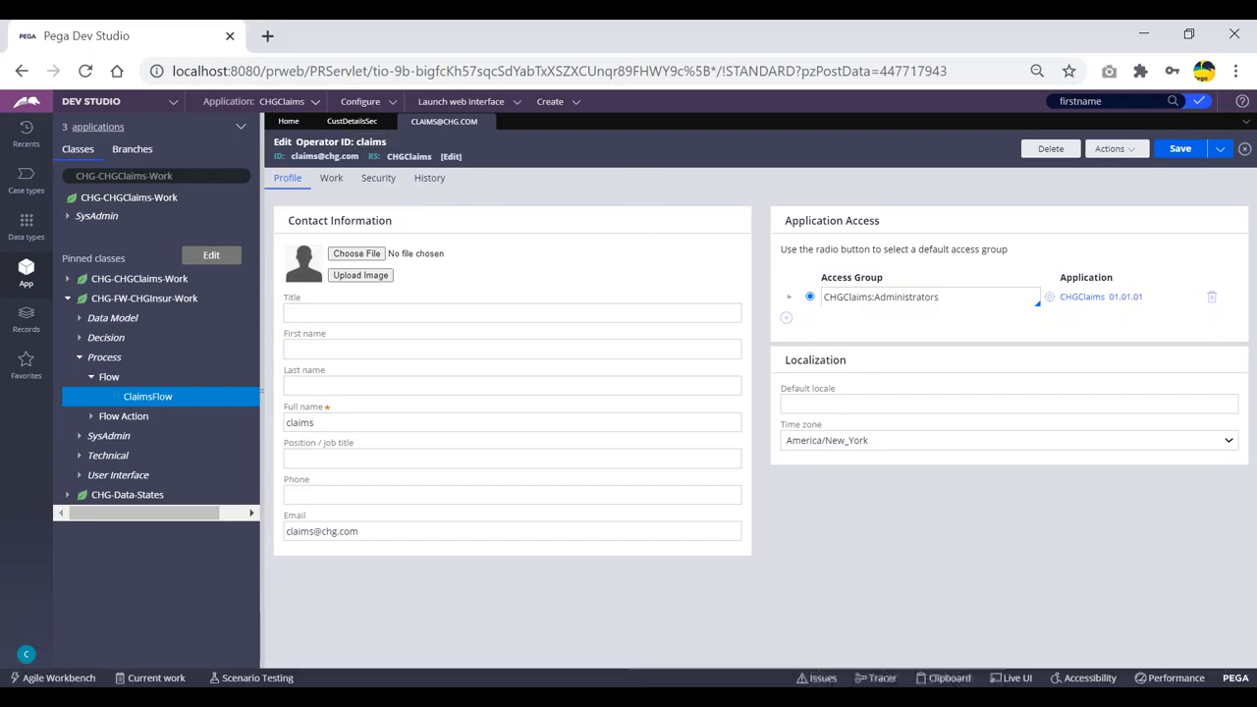
click(311, 533)
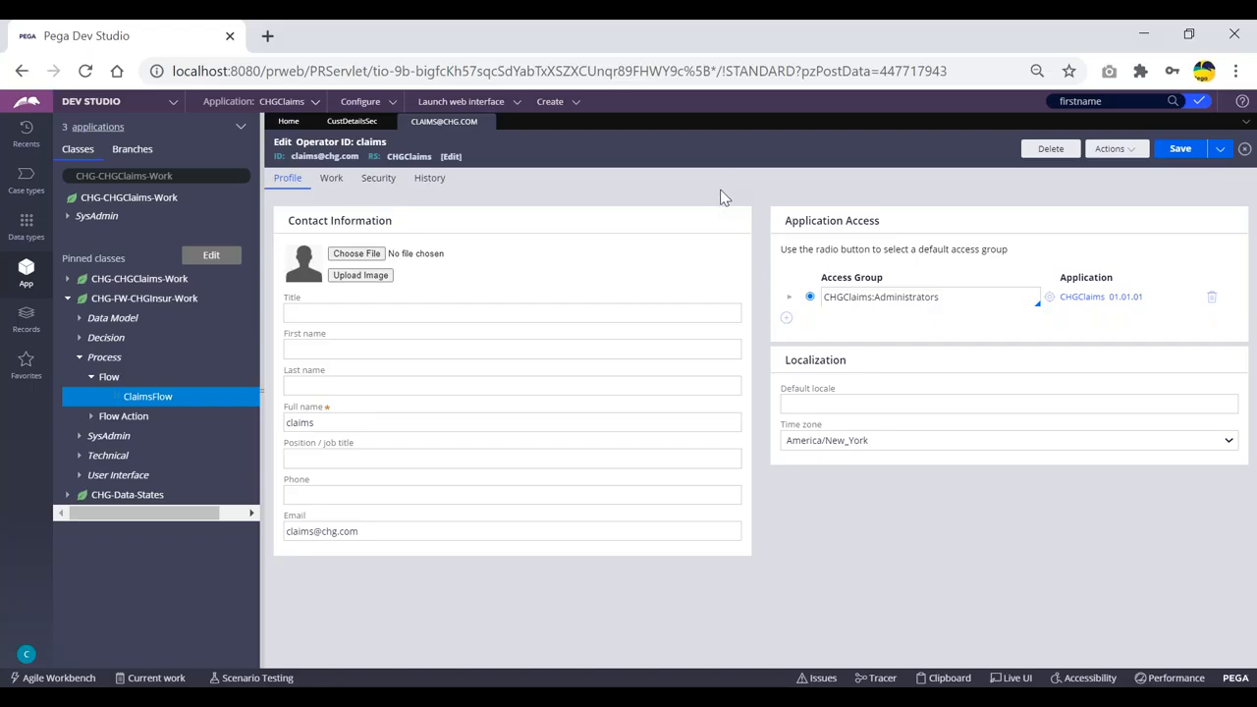
click(1225, 156)
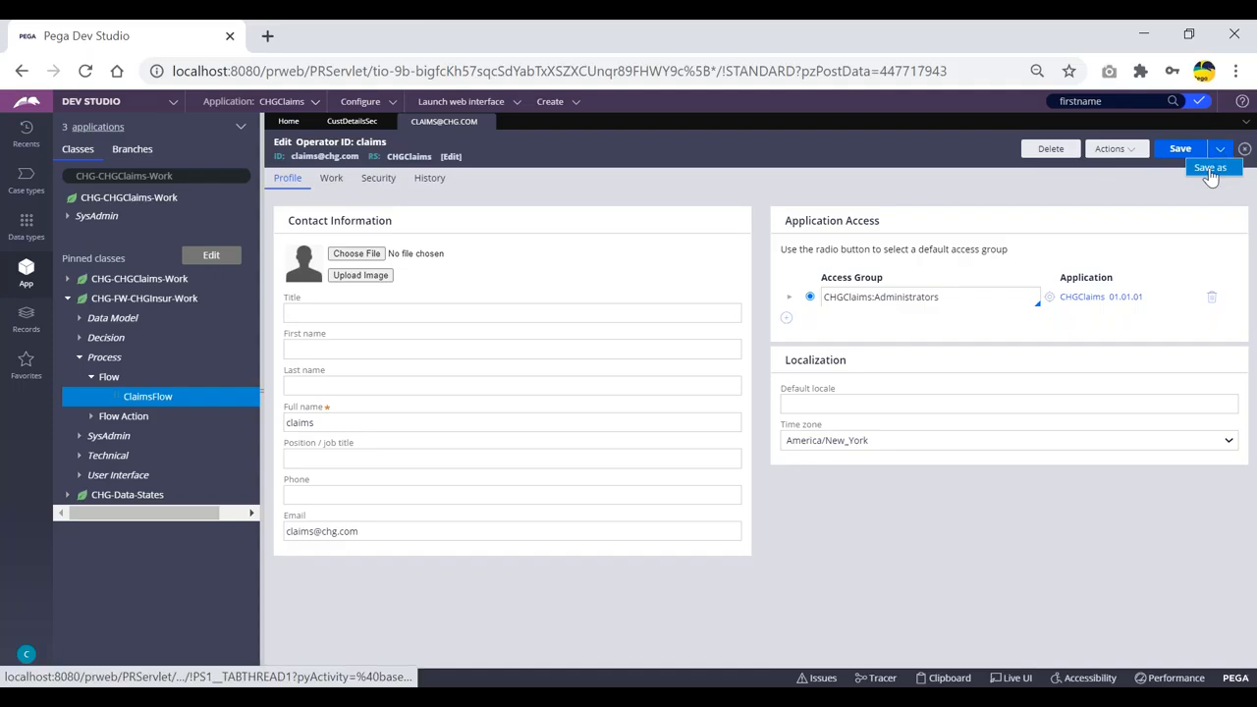
click(1211, 169)
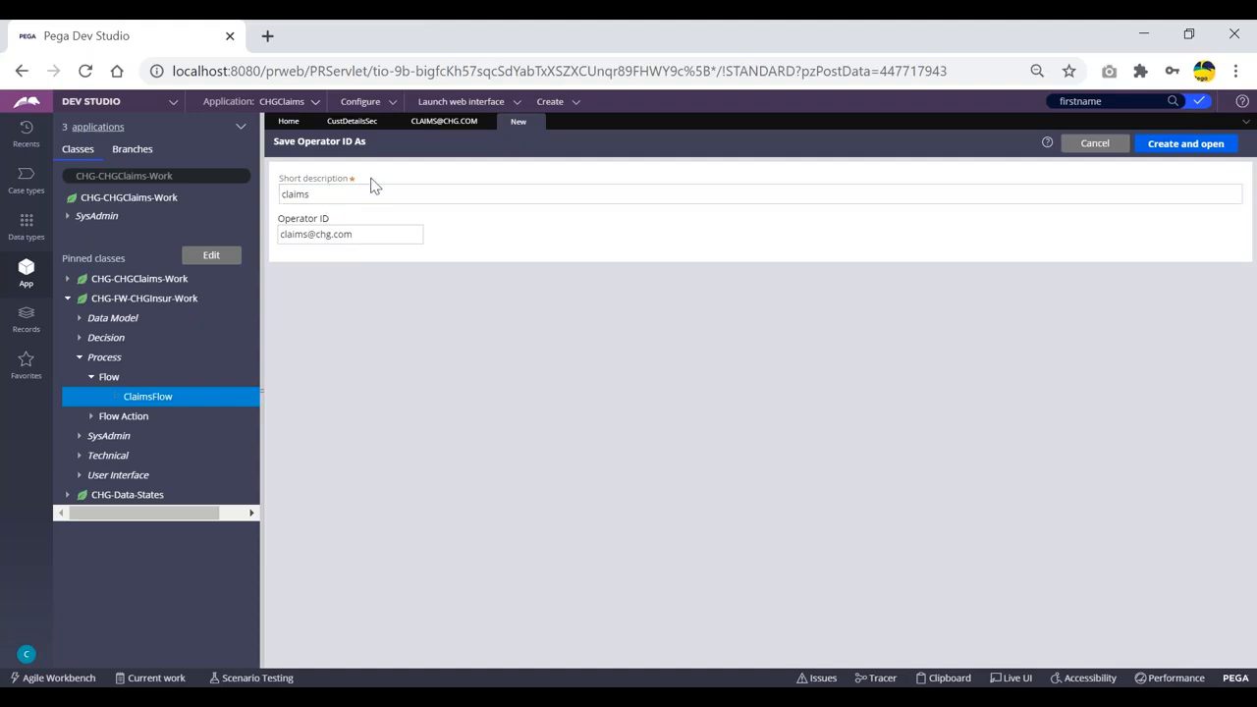
click(443, 120)
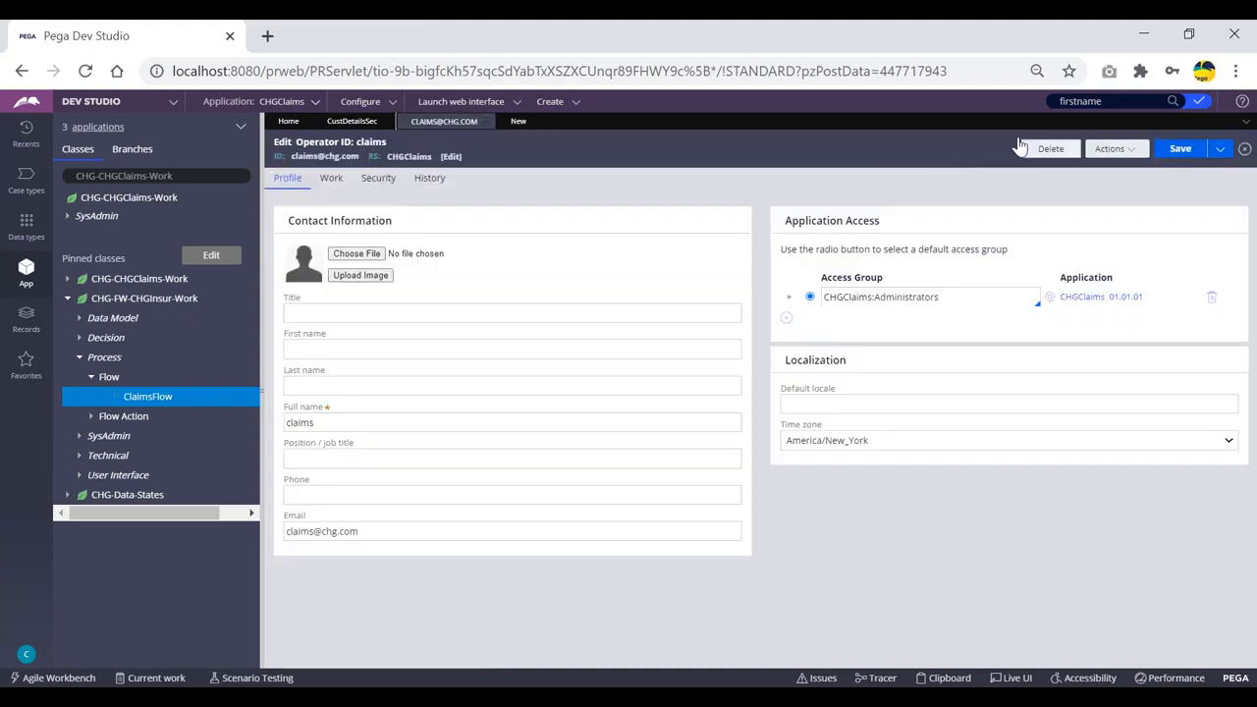
click(550, 102)
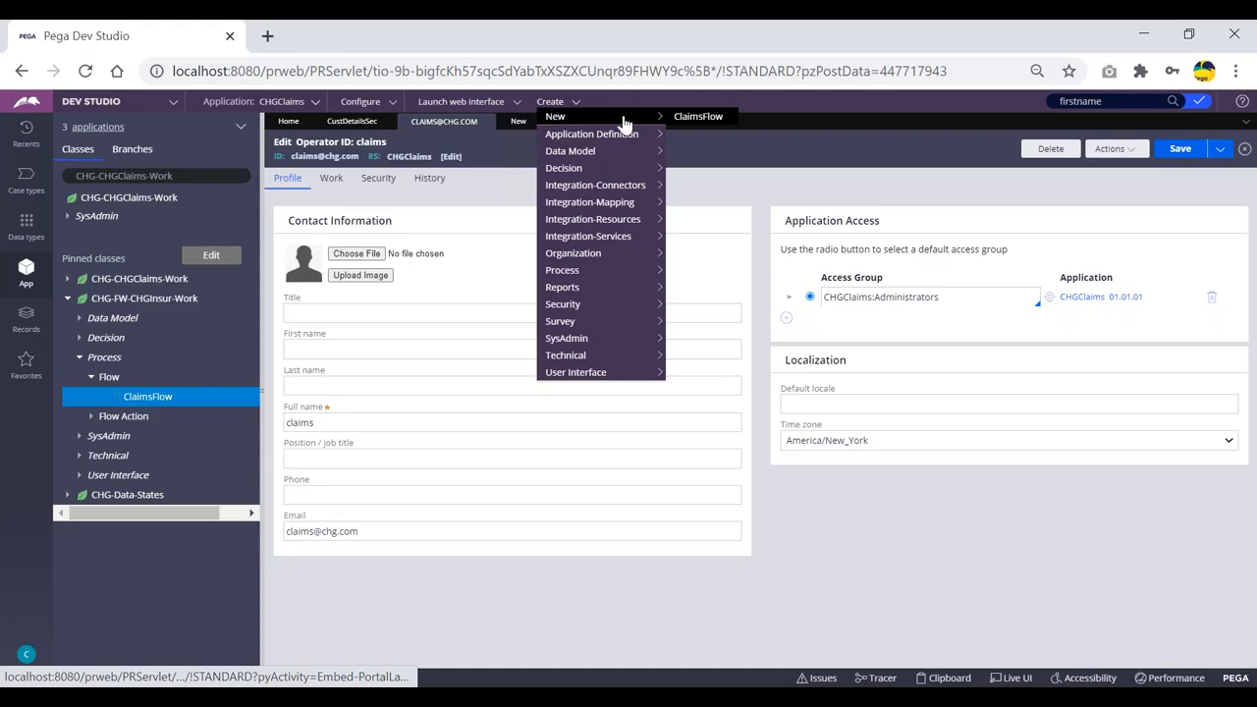
Start a new record via Create > Organization > Operator ID.
mouse_move(581, 252)
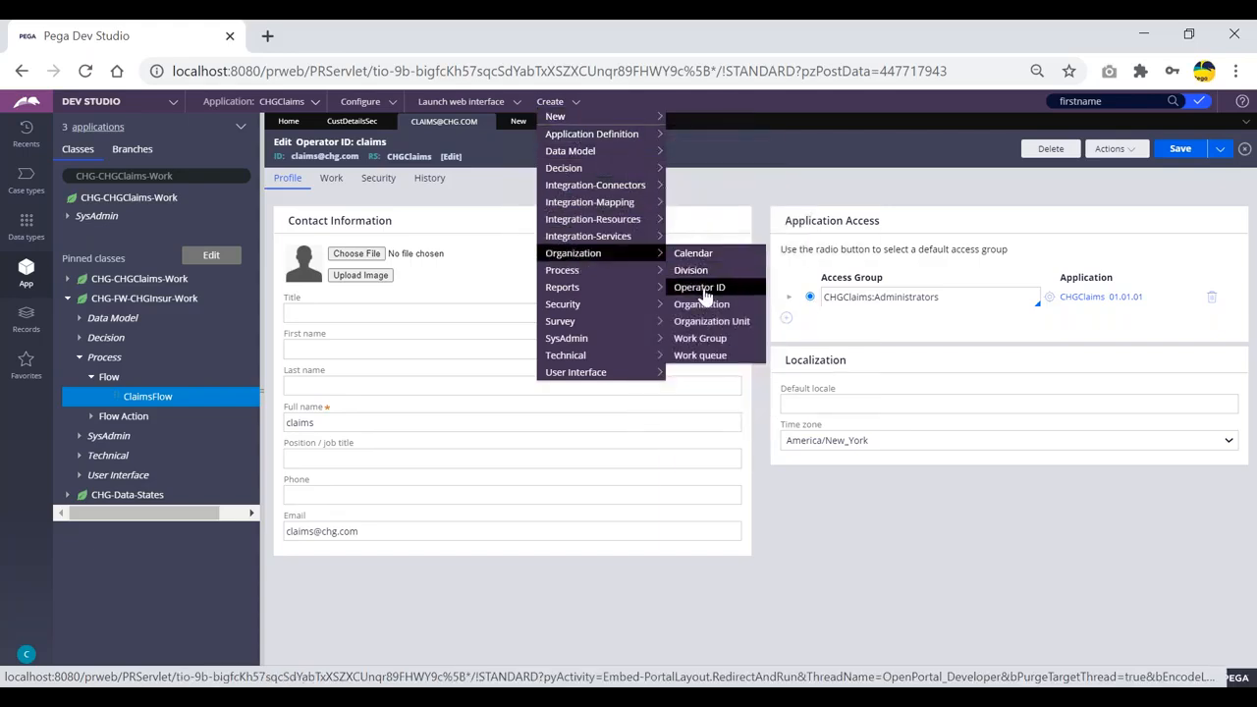
click(695, 279)
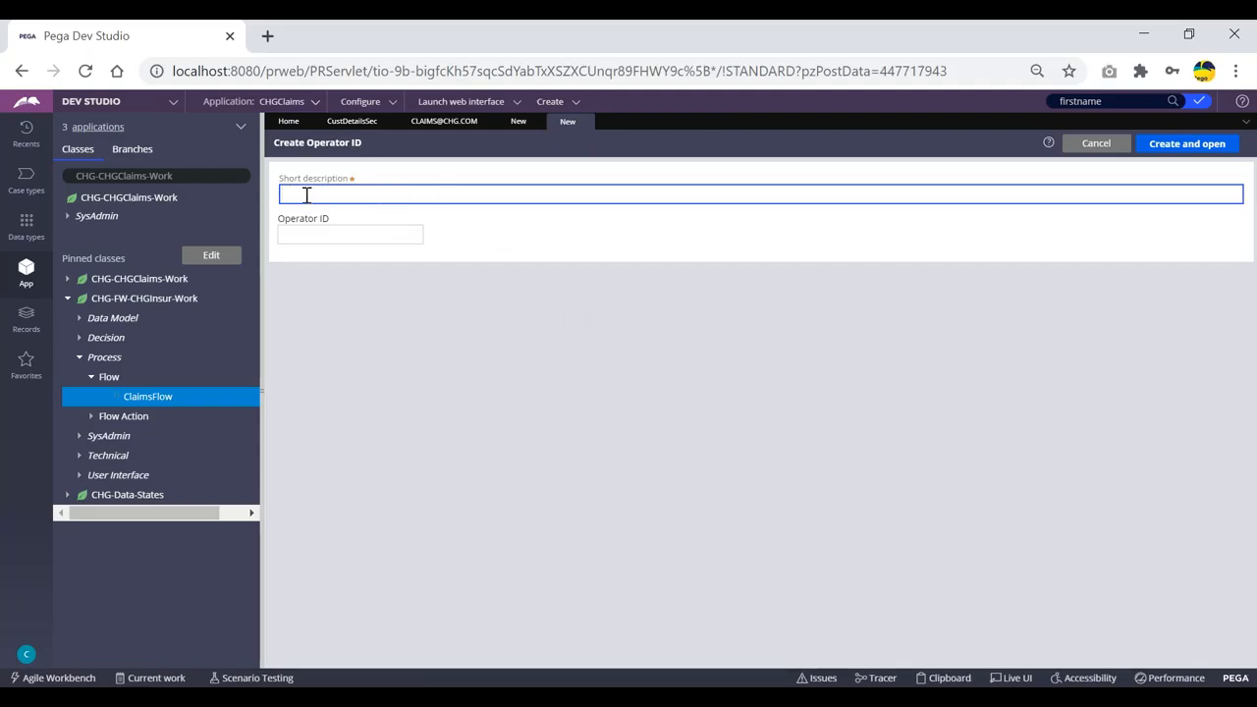
click(300, 235)
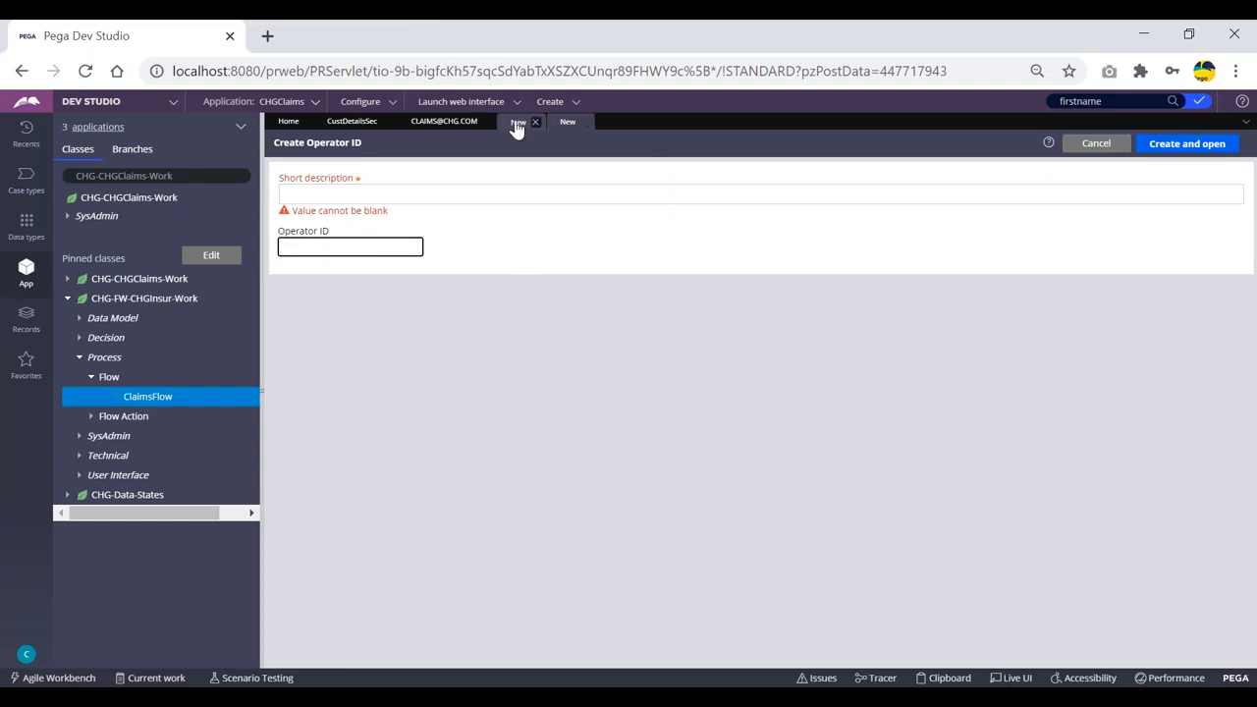
click(444, 121)
click(413, 458)
click(469, 352)
click(332, 424)
drag(332, 425, 280, 424)
Review the operator's Email and Access Group values.
click(368, 530)
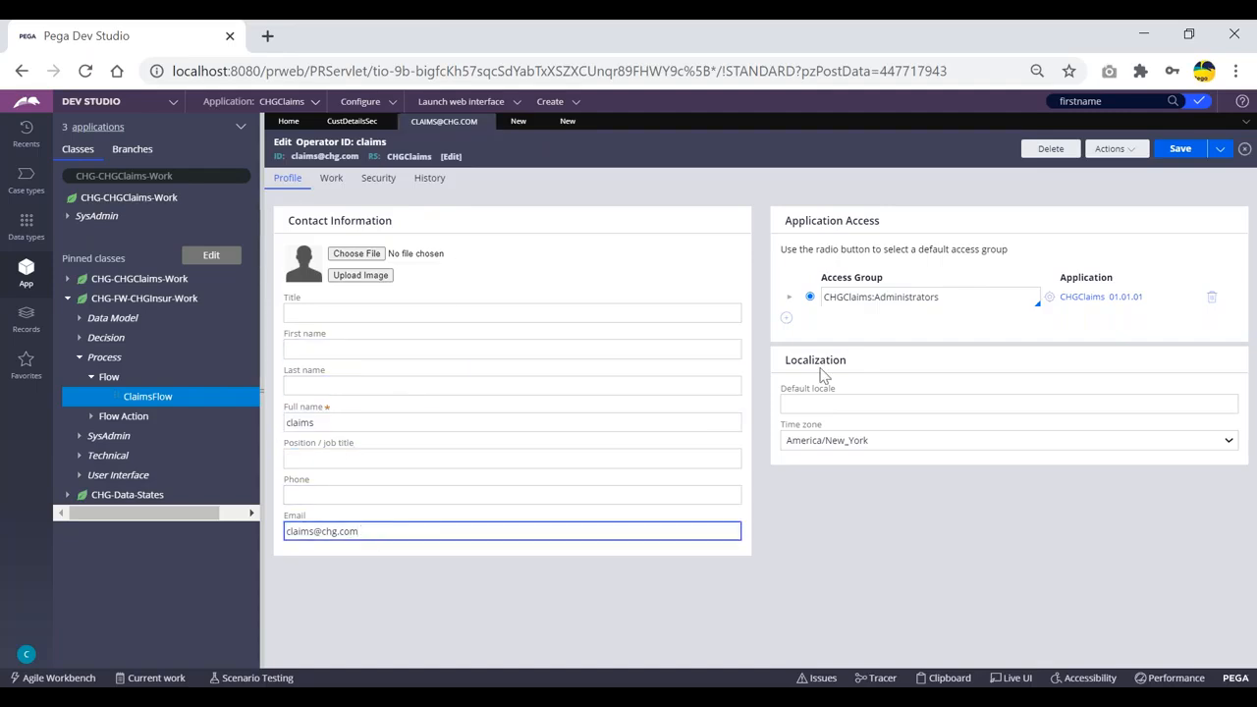
drag(959, 297, 823, 296)
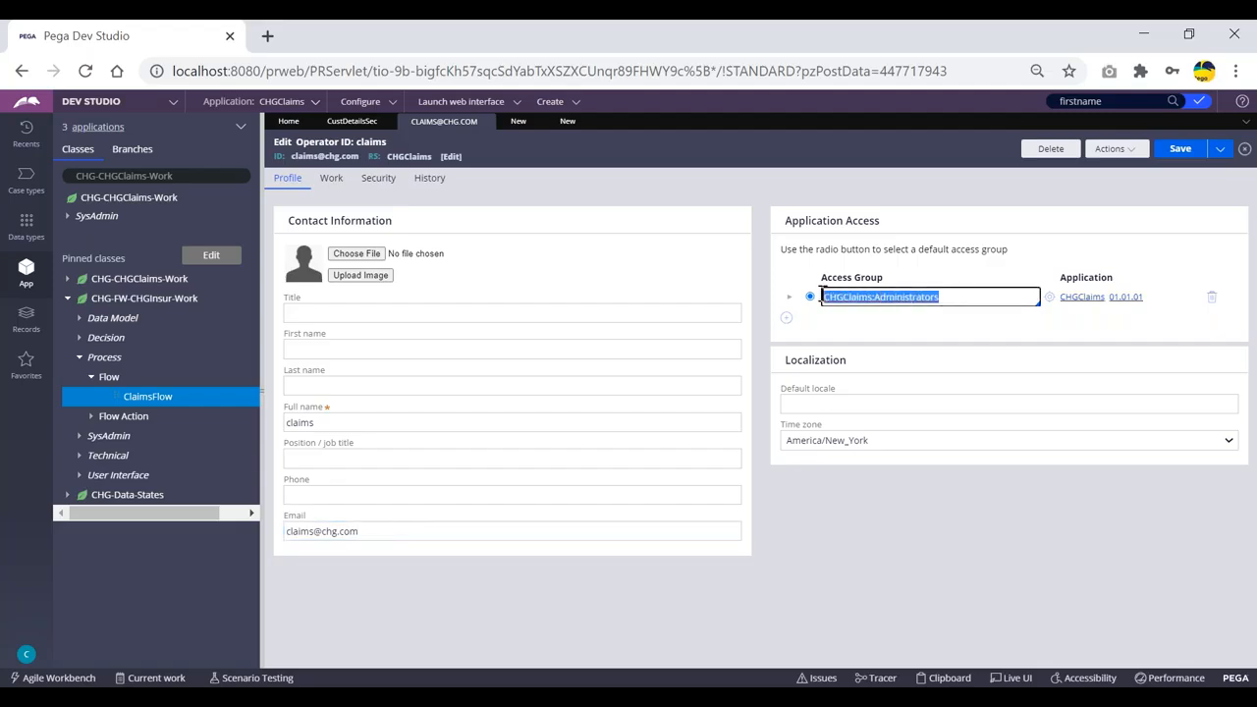
click(972, 298)
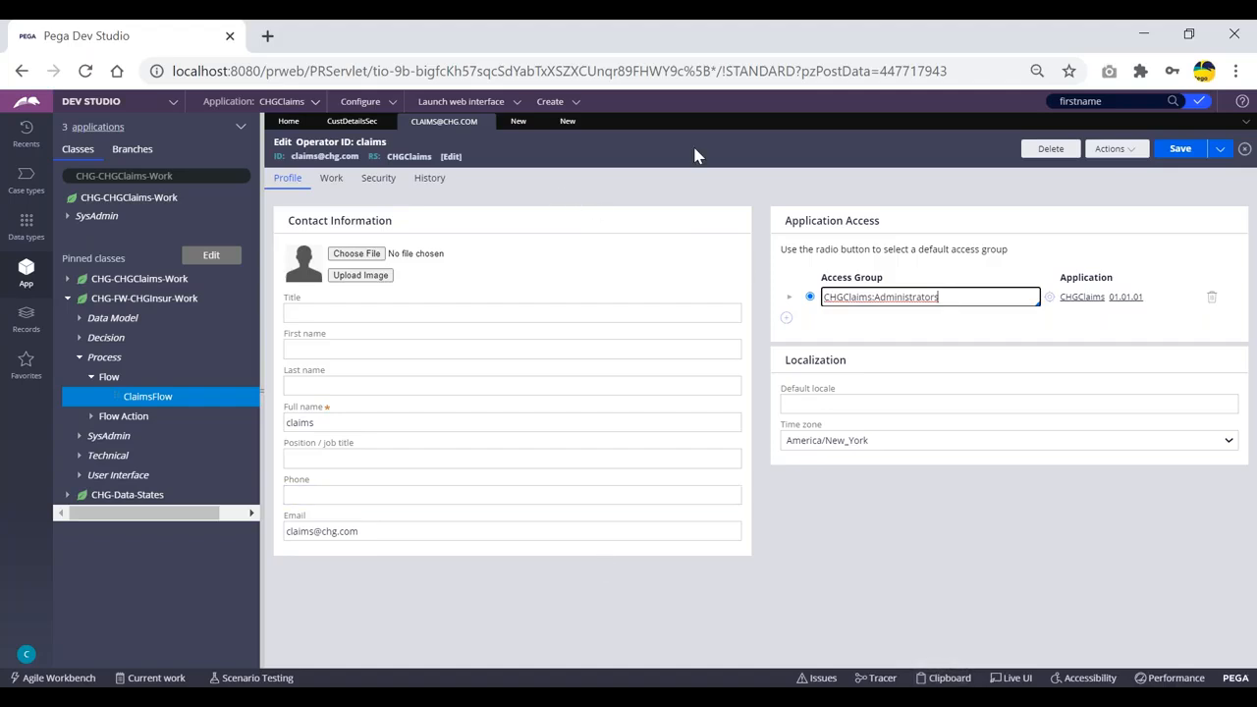
double_click(955, 296)
click(964, 298)
Check the Work tab's default@CHG work group, glance at CustDetailsSec, and return to the operator.
click(331, 187)
drag(378, 304, 297, 304)
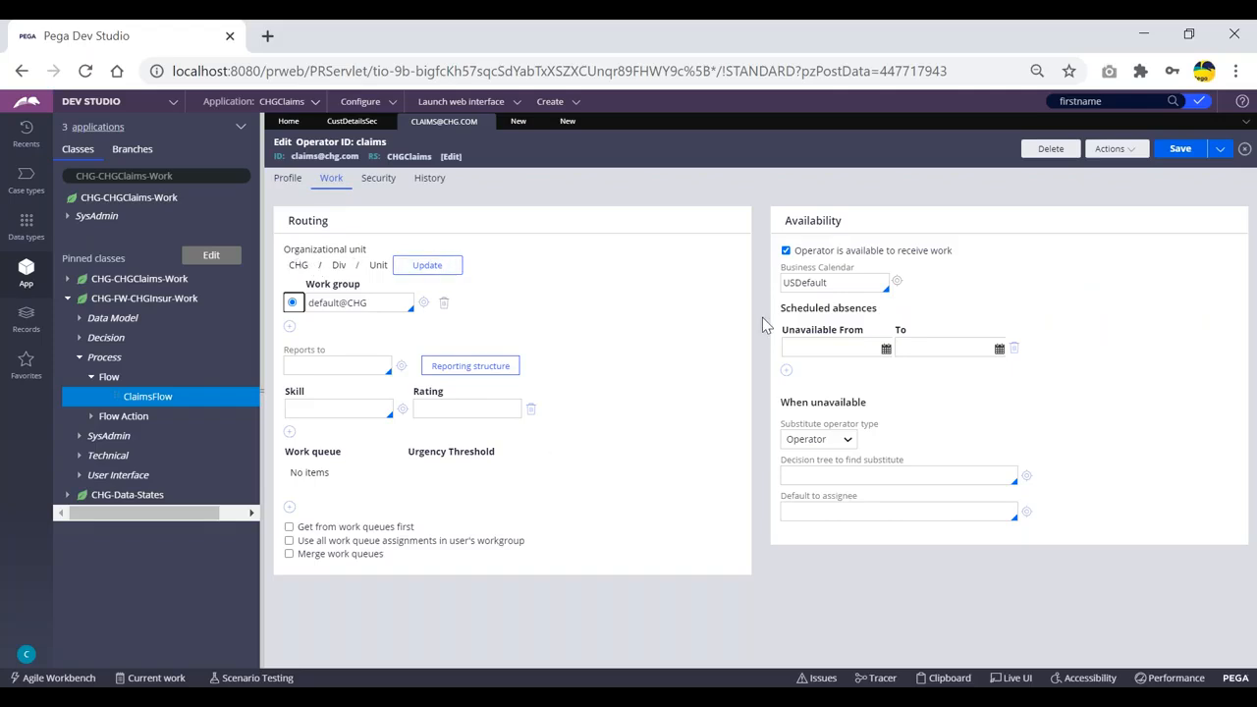
click(351, 121)
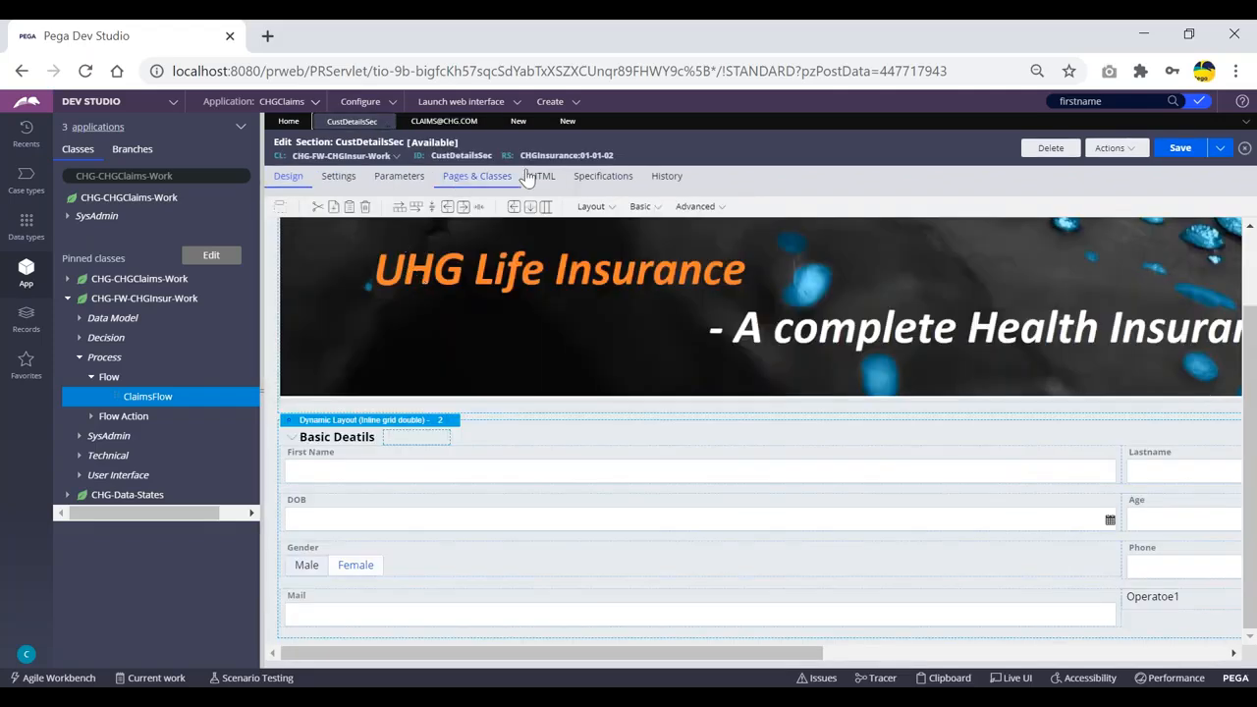
click(447, 122)
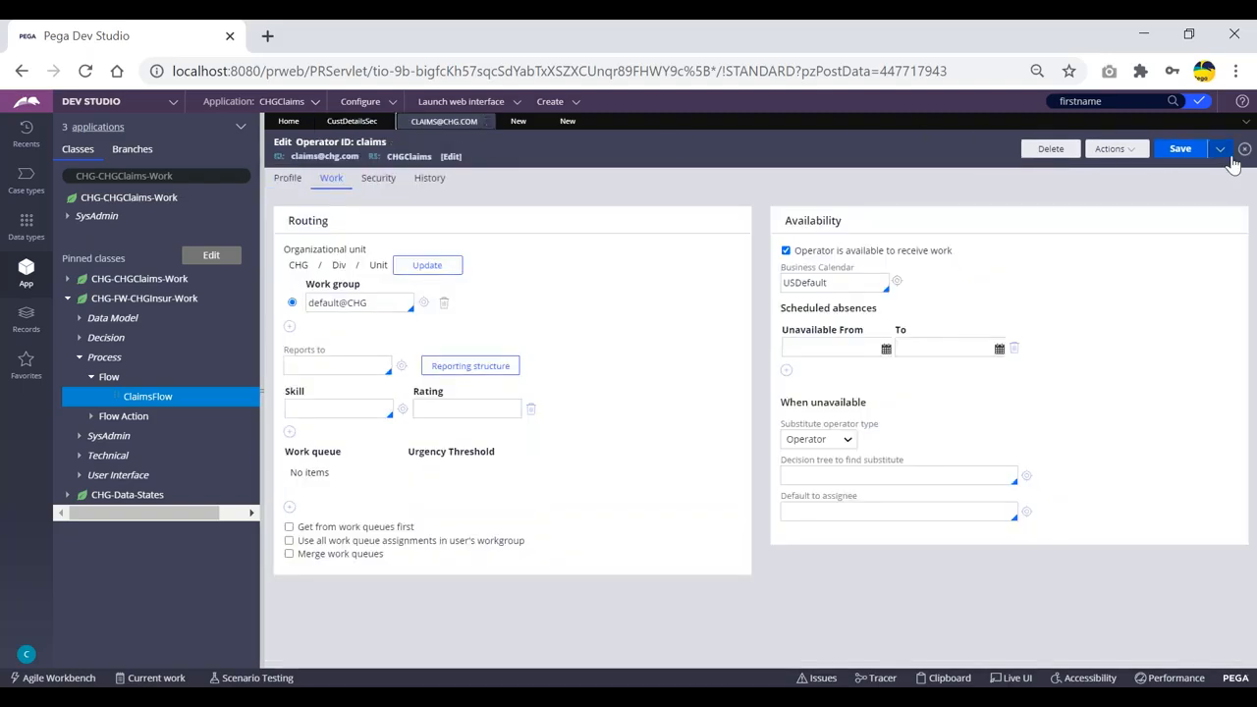
click(1222, 149)
Save the operator as a copy with '1' appended to its ID and description 'claims new op'.
click(1214, 170)
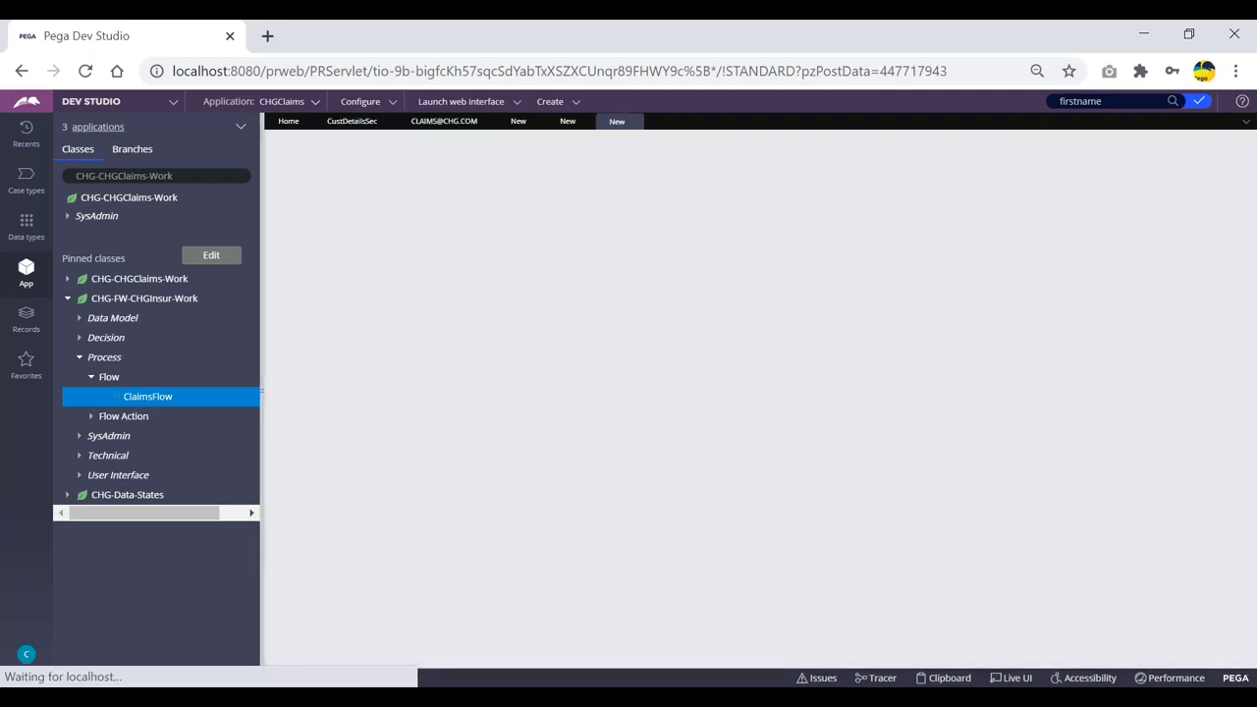
click(350, 196)
click(312, 234)
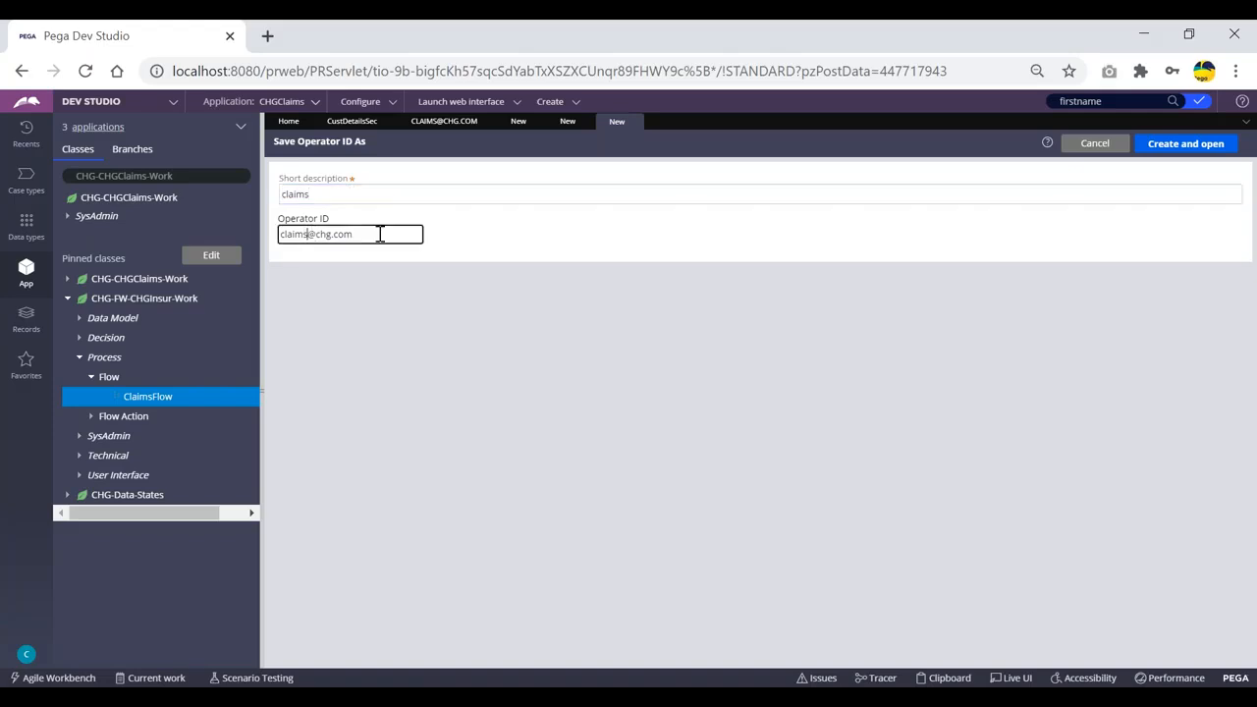
text(1)
click(346, 194)
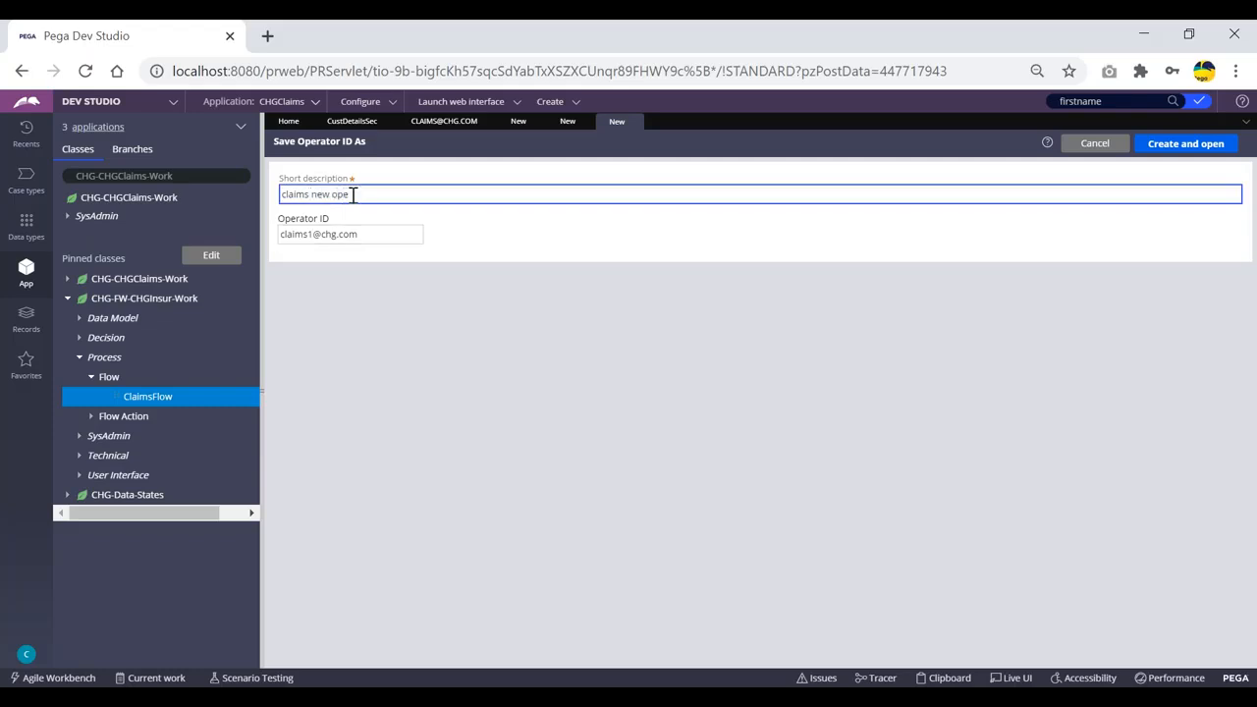
text(new ope)
key(BackSpace)
click(1176, 147)
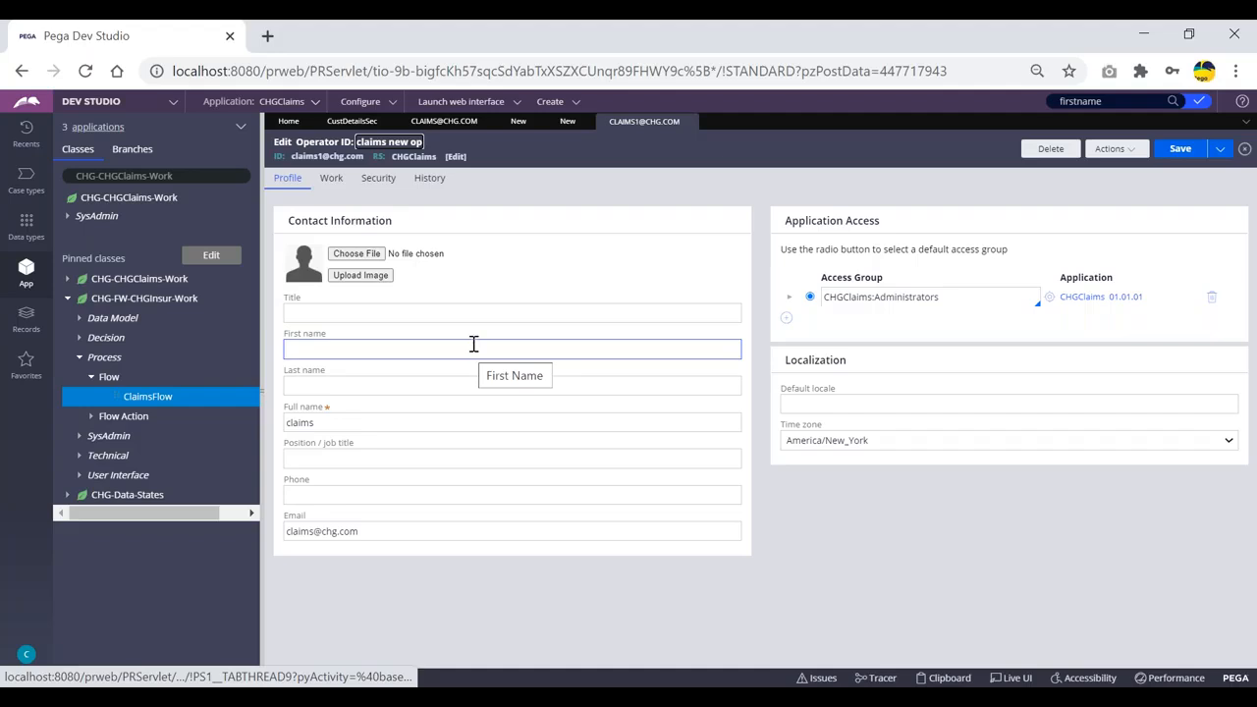
Append '1' to the new operator's Email and Full name, making the full name claims1.
click(928, 296)
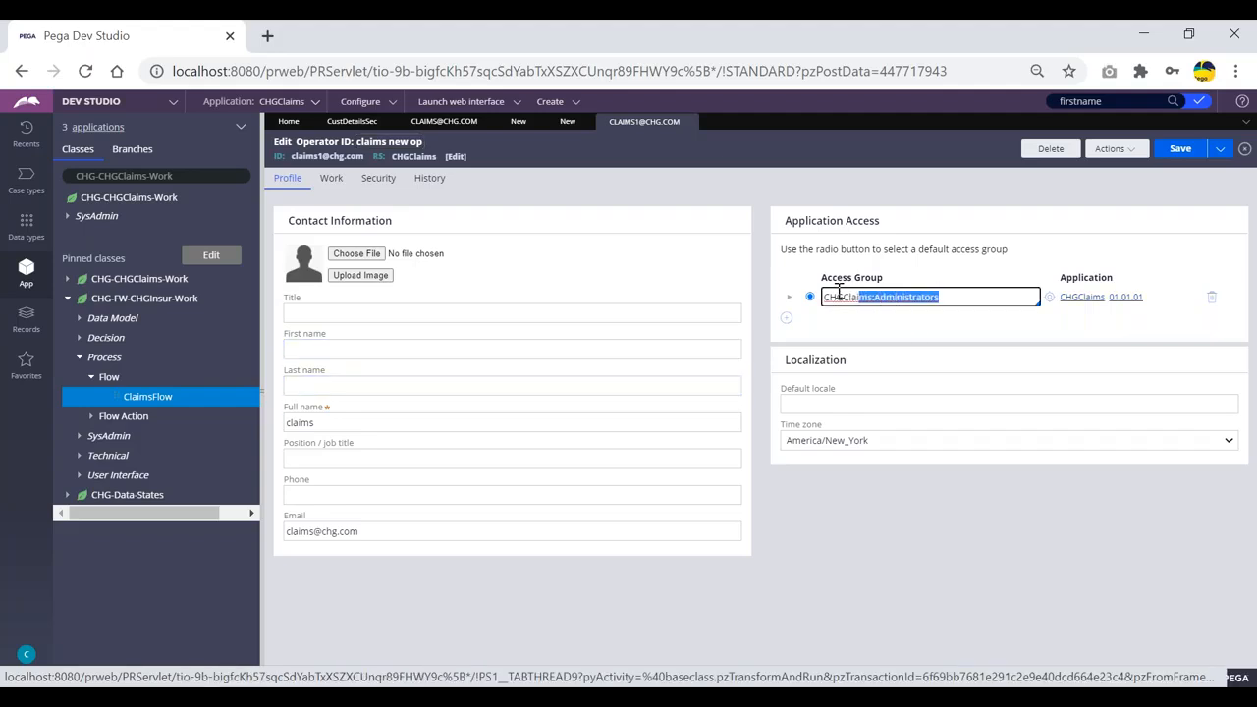
click(962, 299)
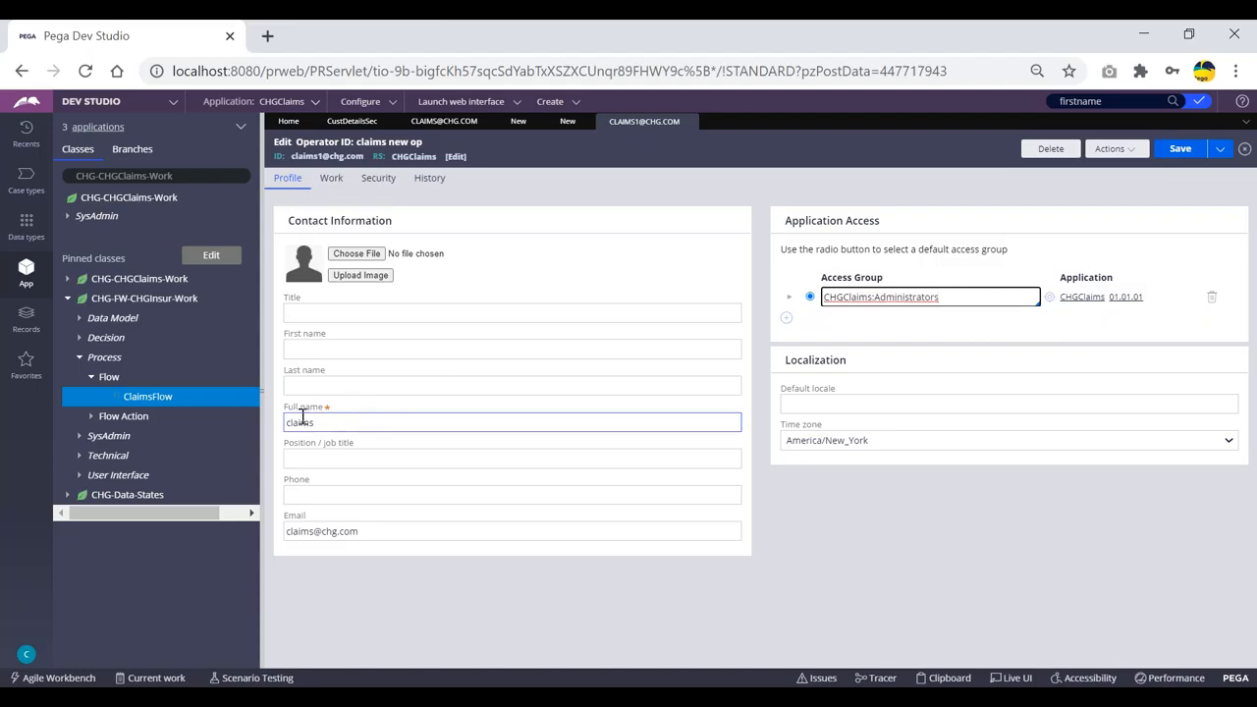
click(297, 421)
click(316, 531)
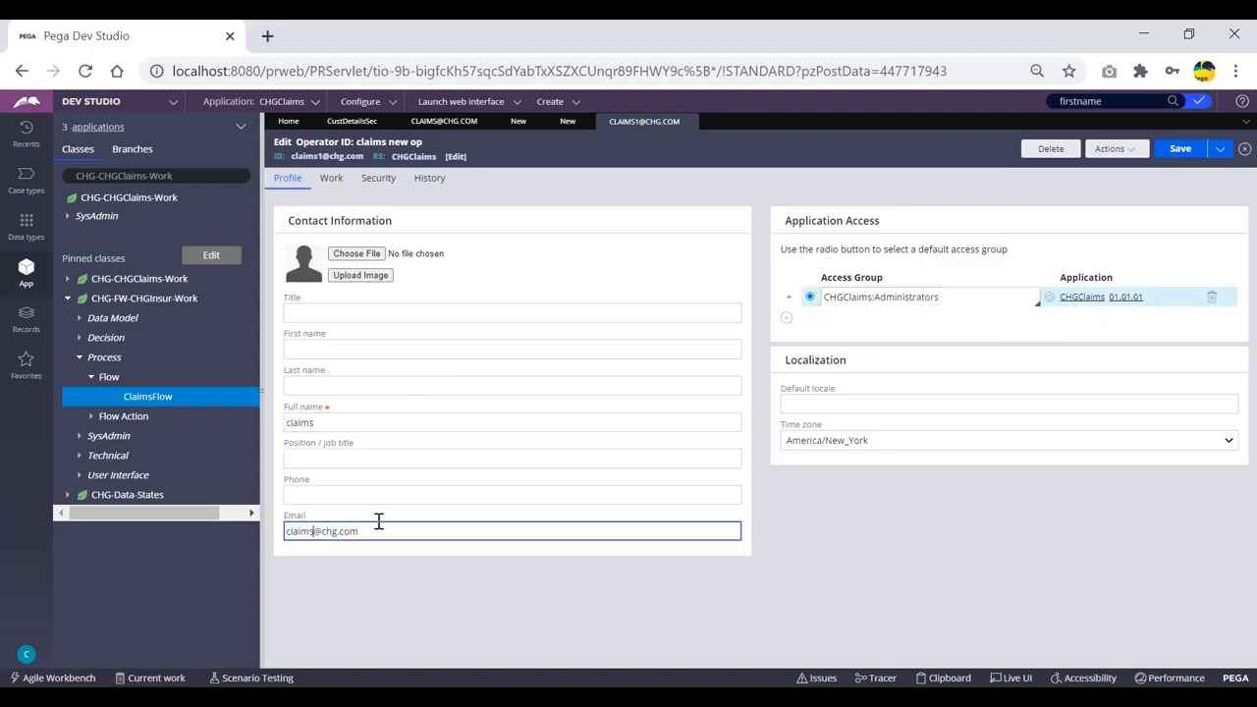
text(1)
click(344, 420)
text(1)
double_click(308, 156)
drag(350, 157, 358, 157)
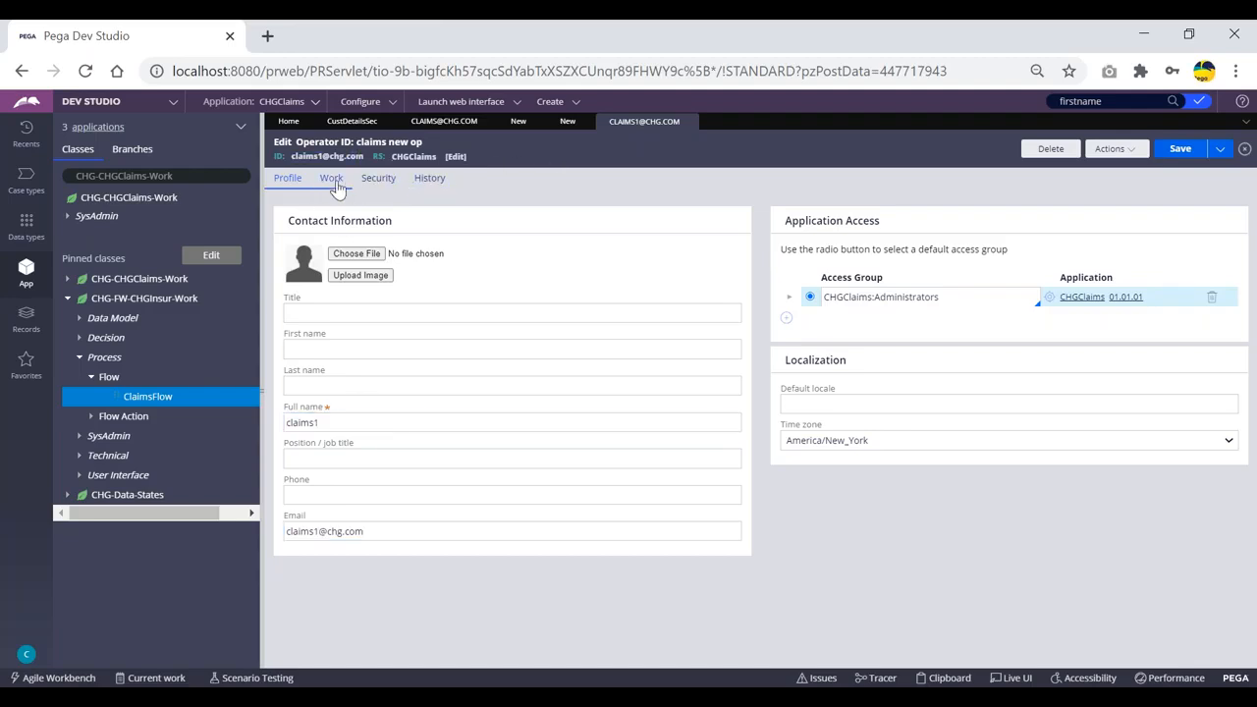
Check the new operator's Work tab work group and save the record.
click(332, 179)
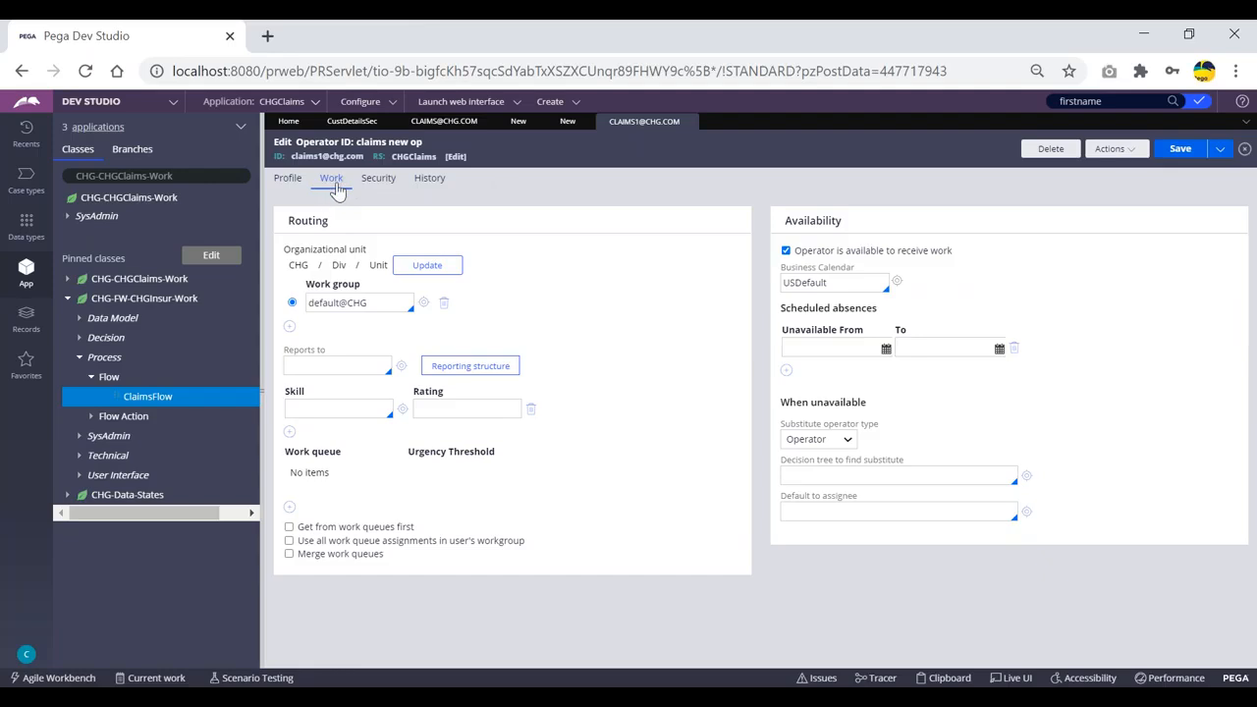
click(339, 301)
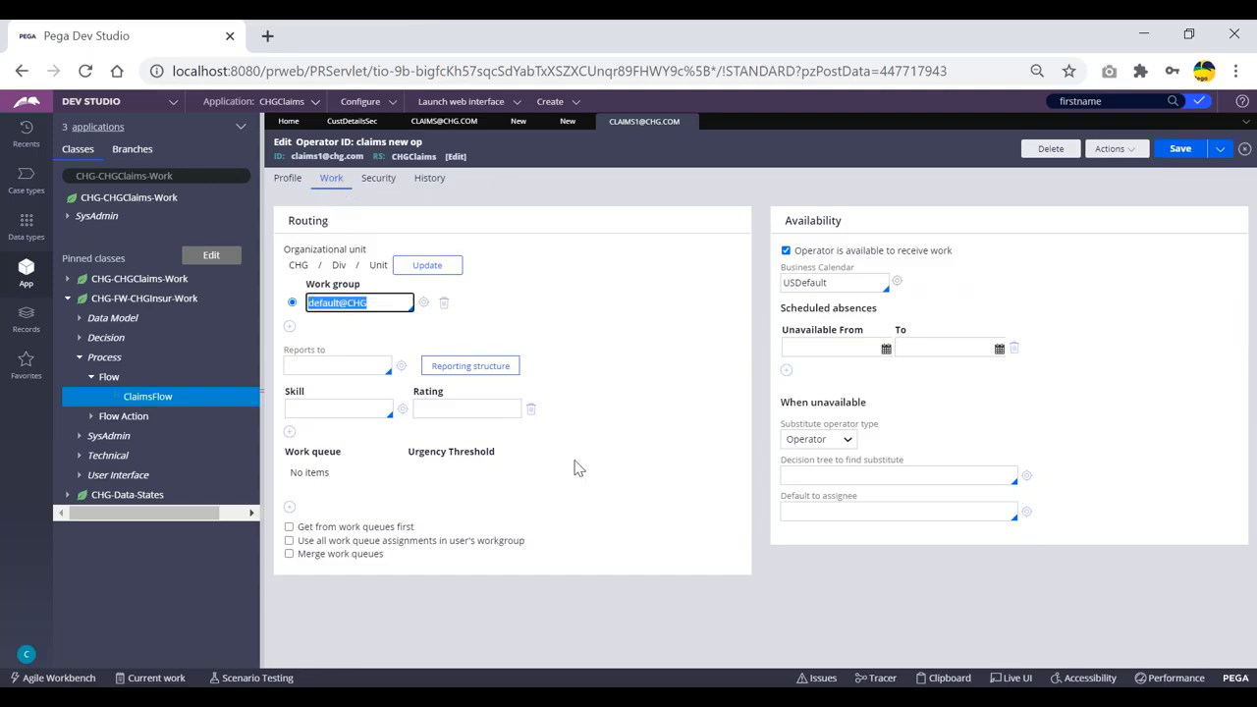
click(296, 185)
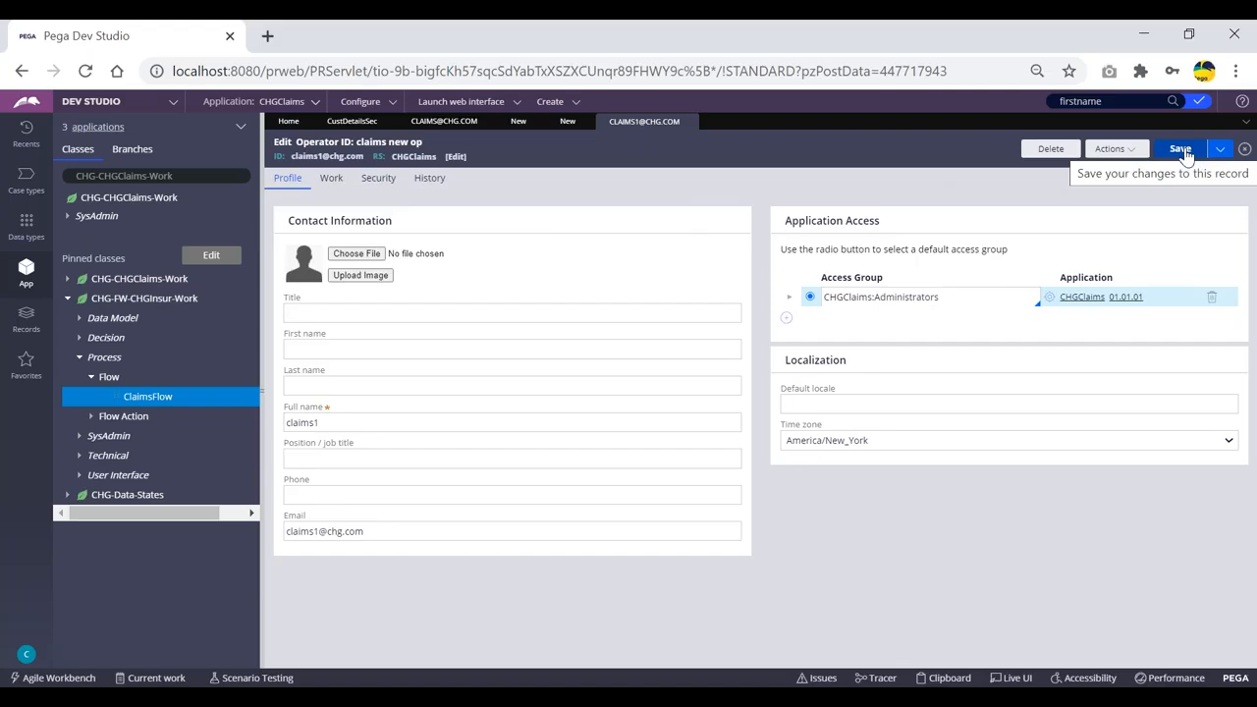
click(1183, 151)
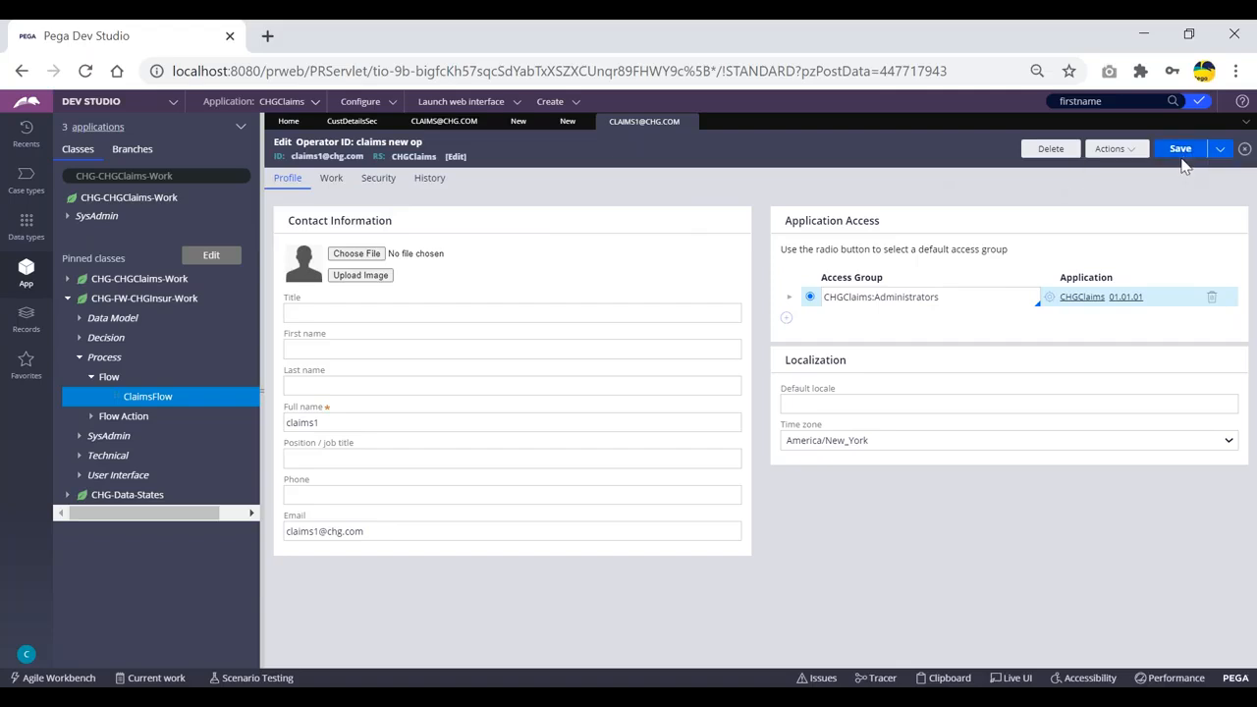
click(1182, 151)
Log off from Dev Studio to the Pega Platform login page.
click(26, 656)
click(39, 636)
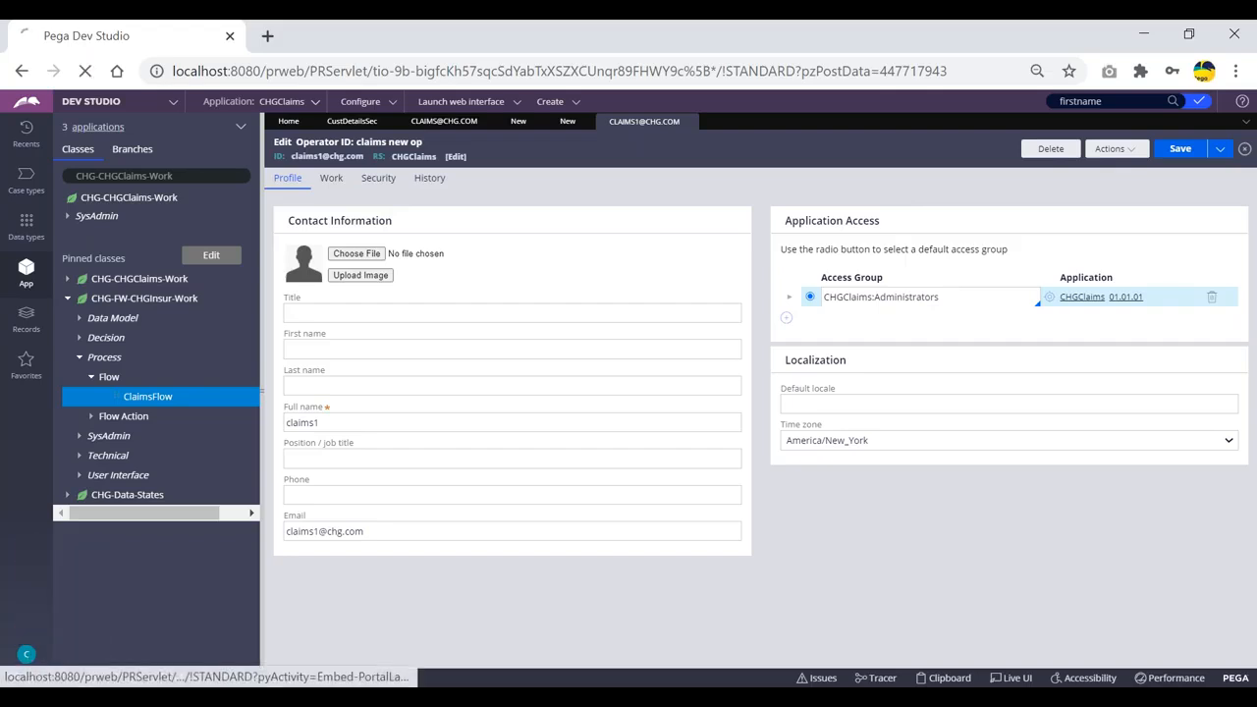
click(639, 301)
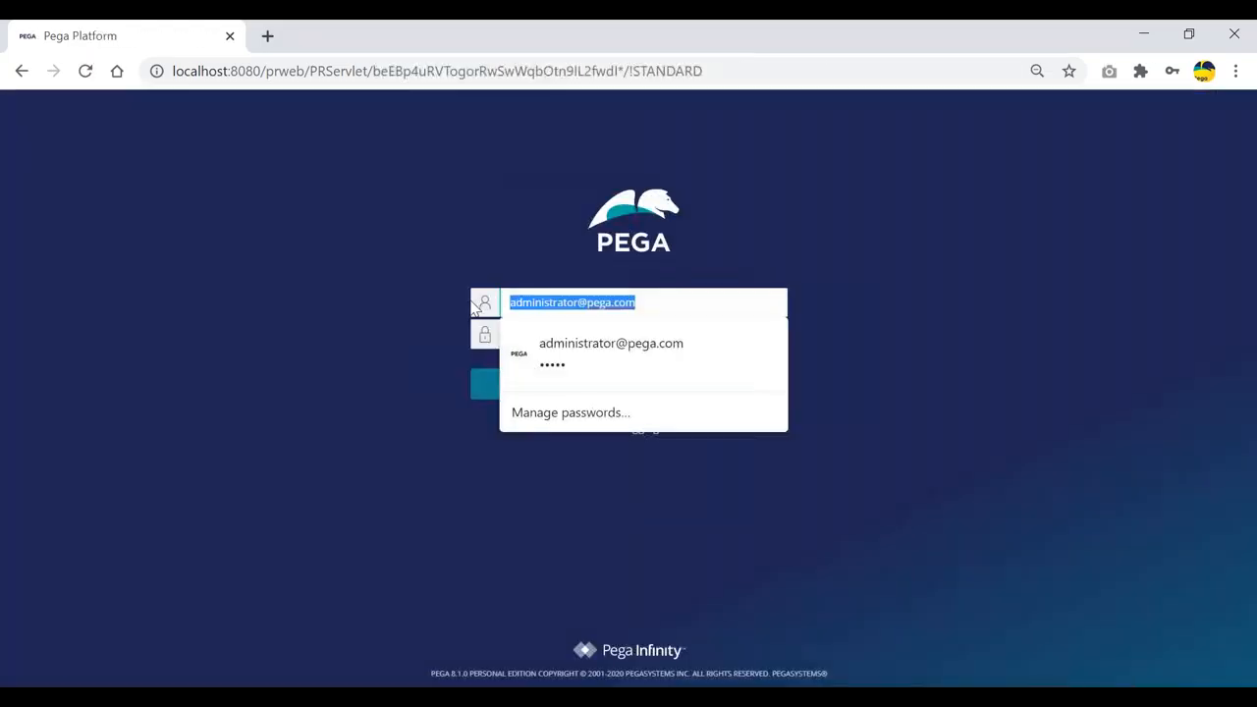
Sign in as the new operator with its username and password, then switch to Dev Studio.
key(BackSpace)
text(claims1@chg)
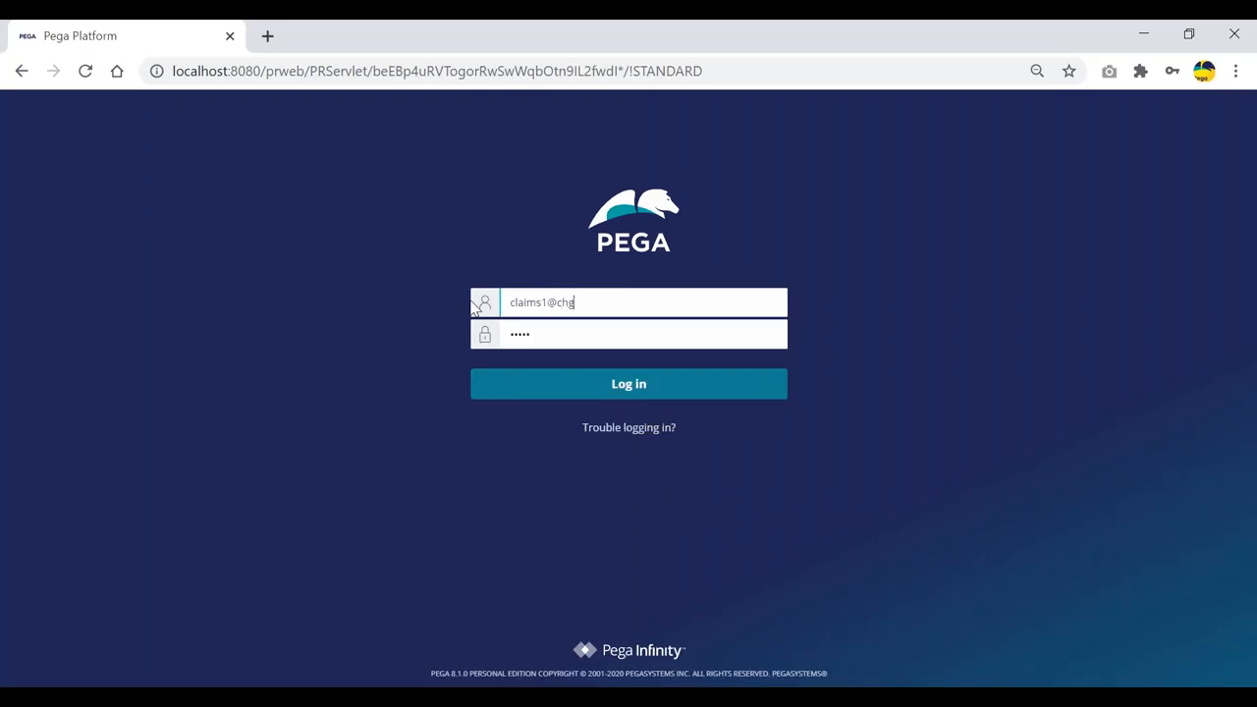
key(Tab)
text(rules)
key(Return)
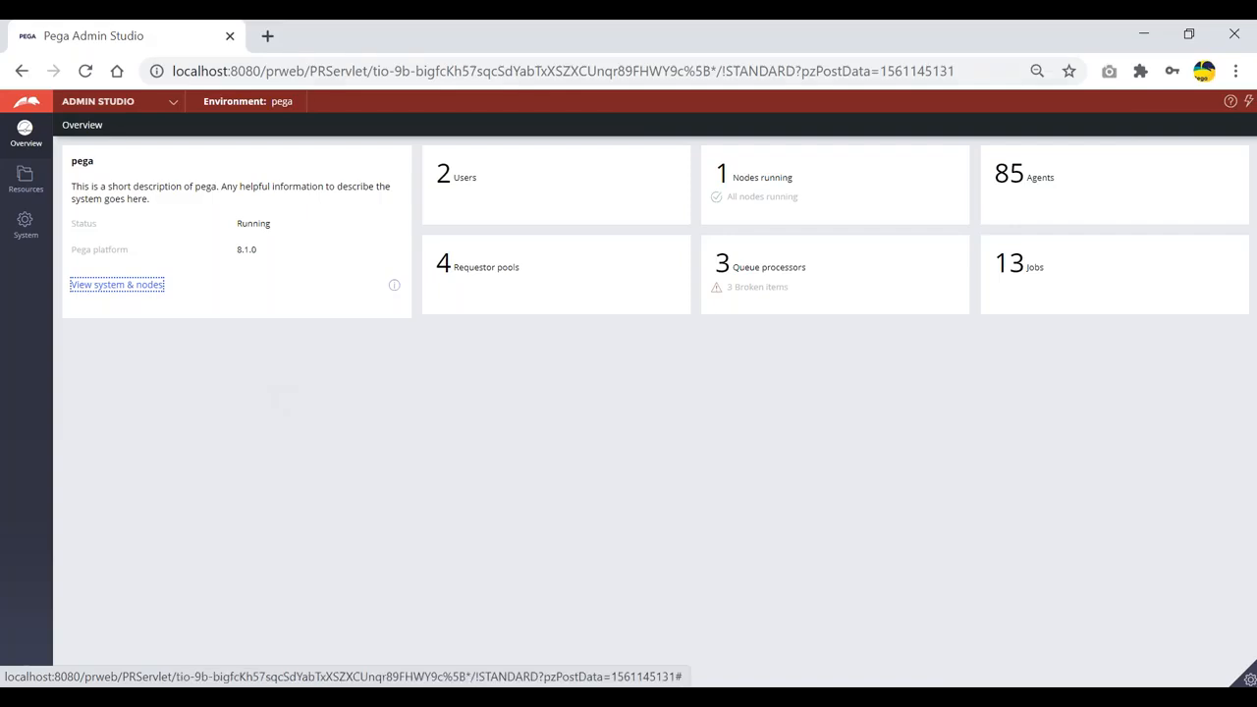
click(116, 103)
click(84, 157)
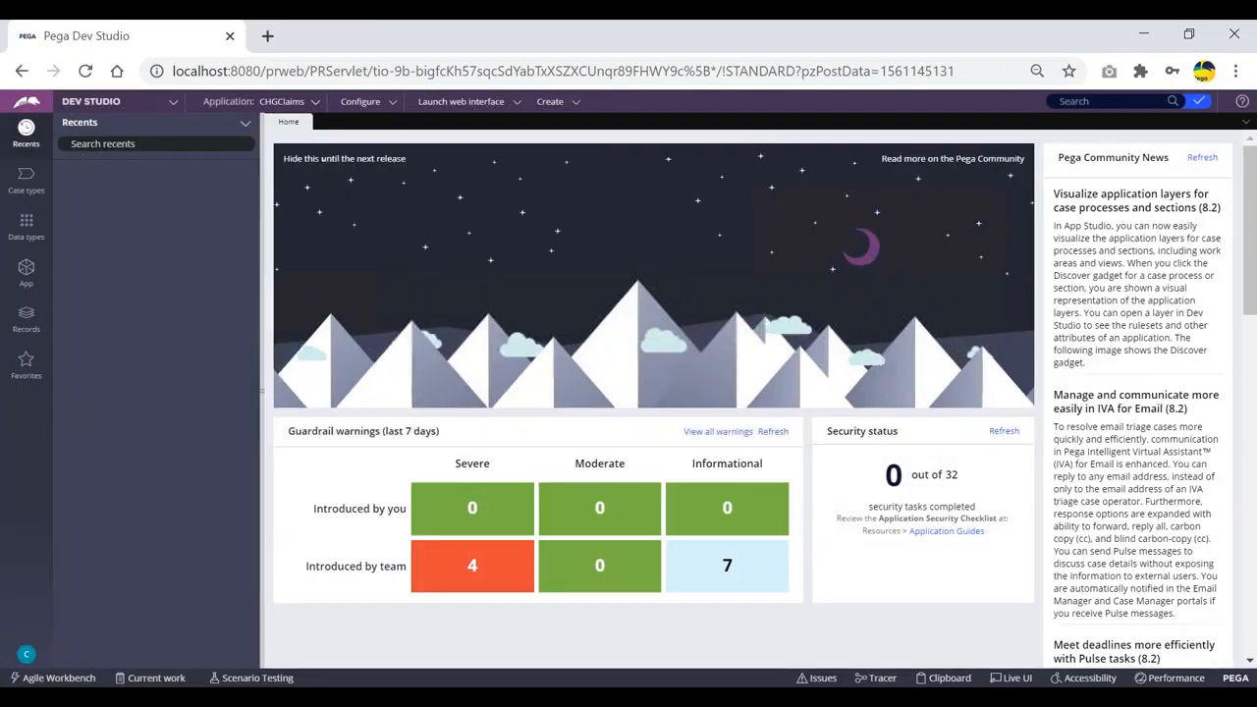
In the App explorer under CHG-FW-CHGInsur-Work > User Interface > Section, open HospitalSelSec and CustDetailsSec.
click(27, 269)
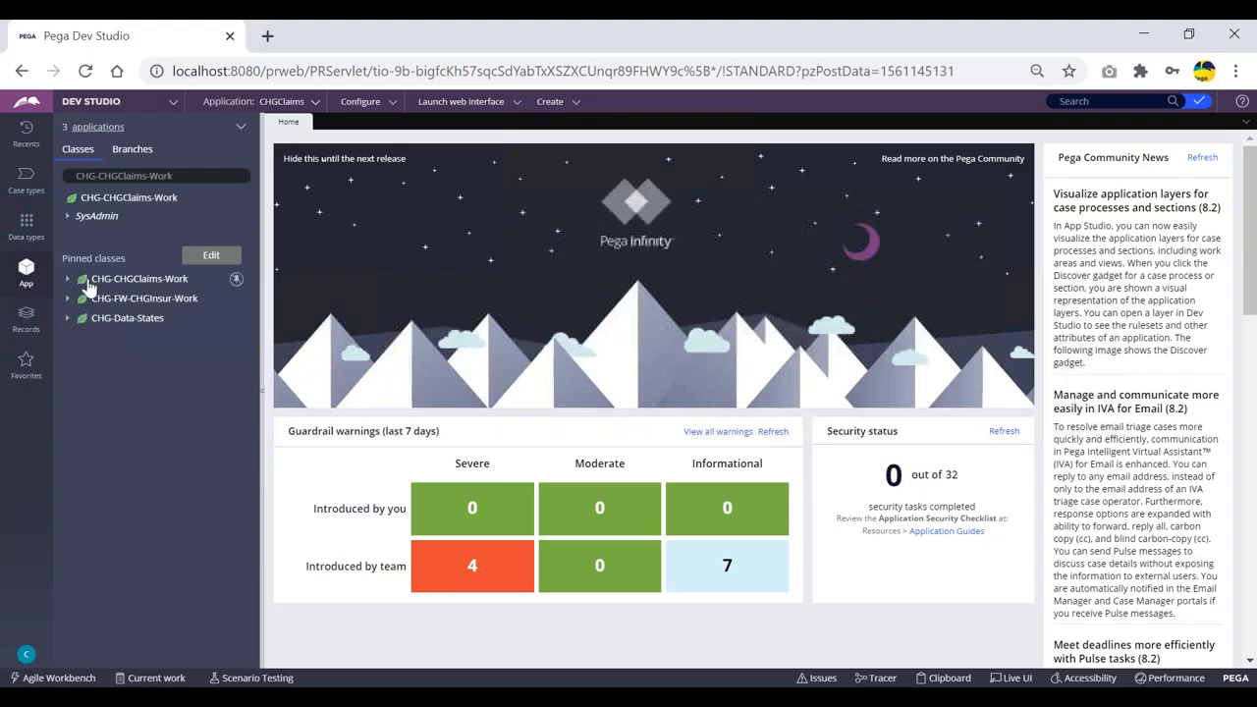
click(66, 299)
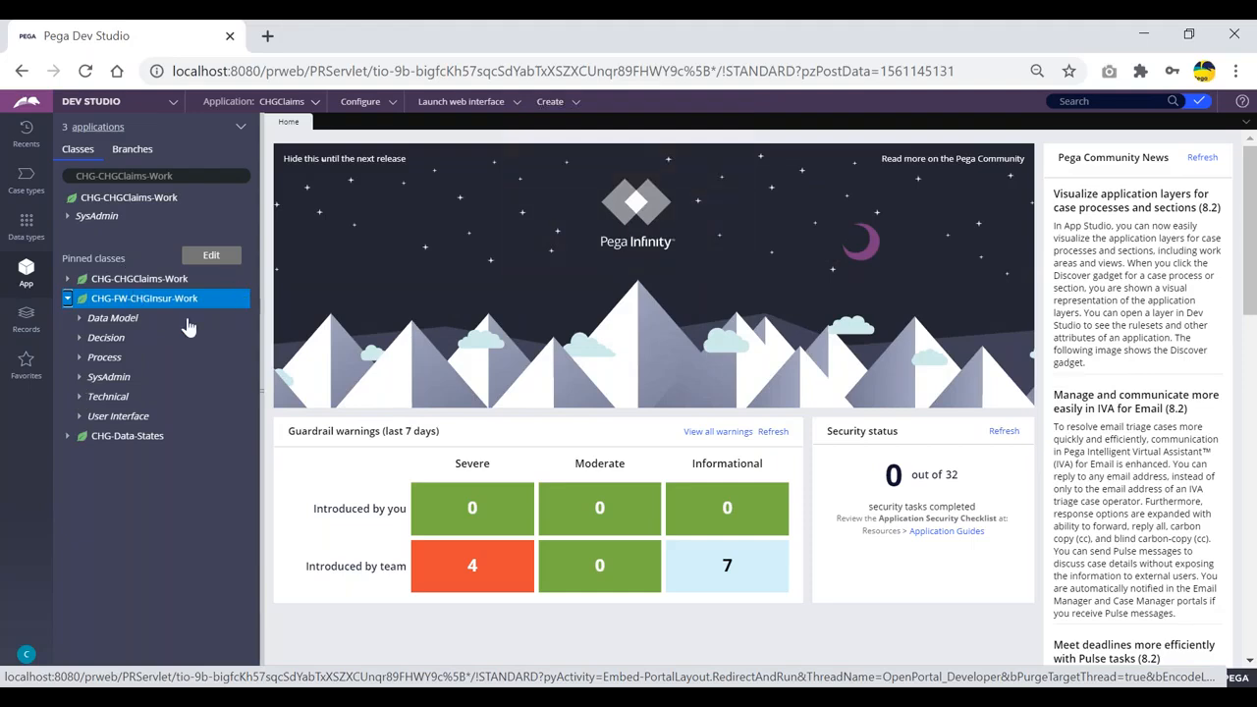
click(80, 415)
click(90, 456)
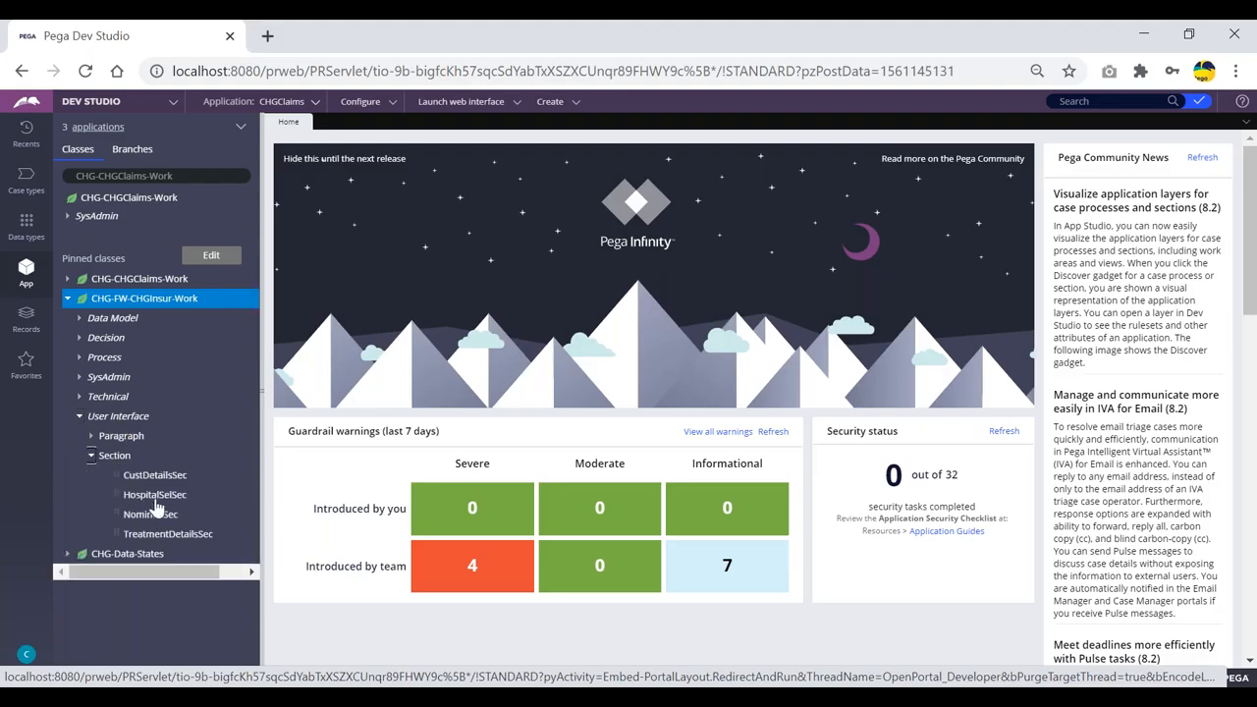
click(154, 497)
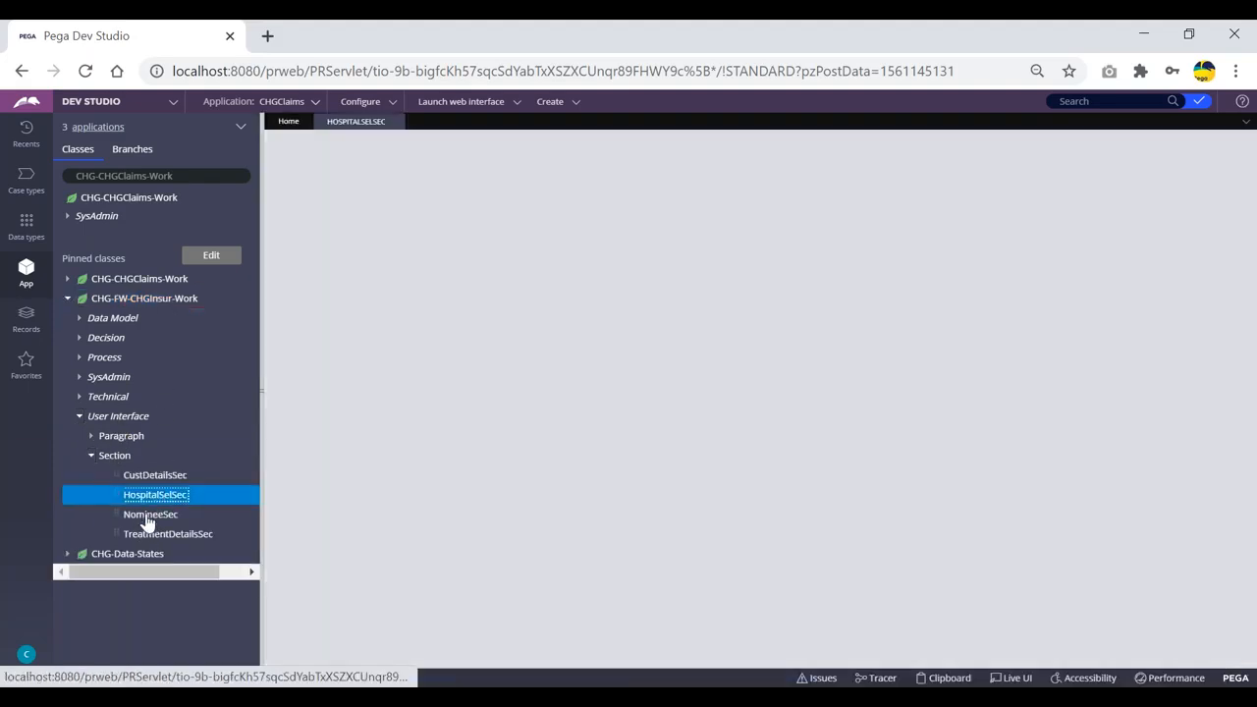
click(153, 476)
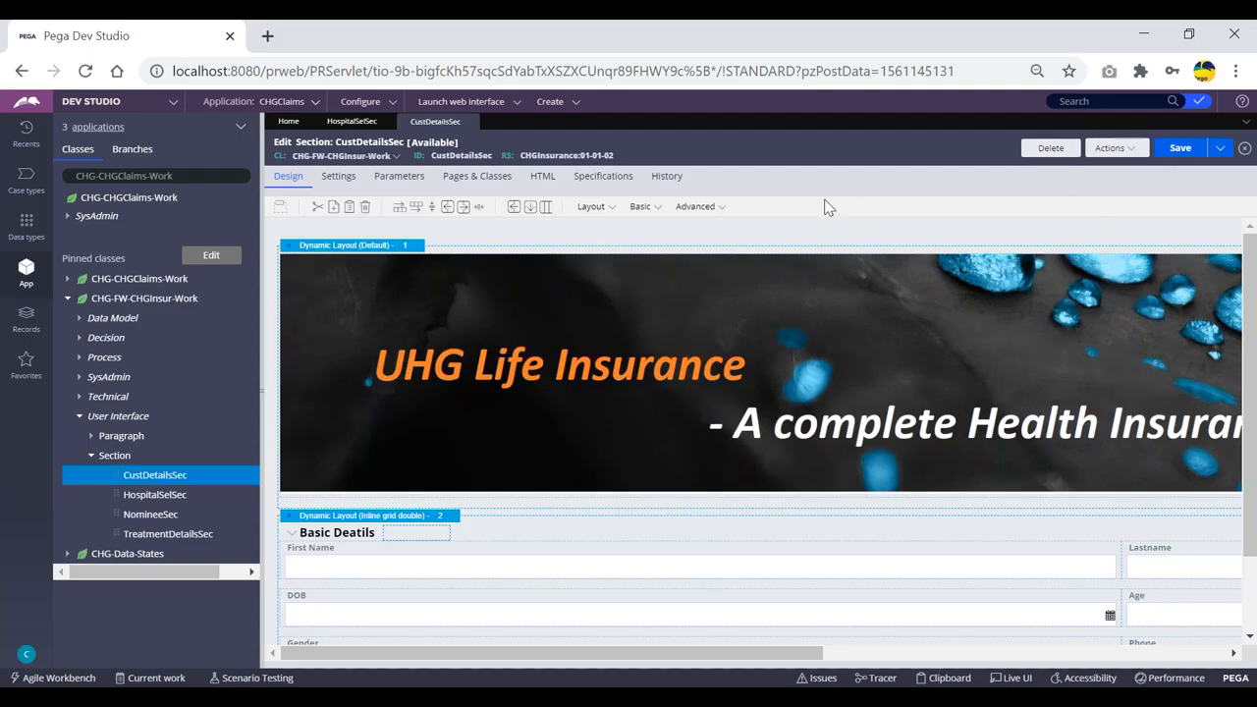
Open the read-only 01-01-01 version of CustDetailsSec in a second tab through View versions.
scroll(1083, 344, down, 1)
scroll(1056, 255, up, 1)
click(1129, 156)
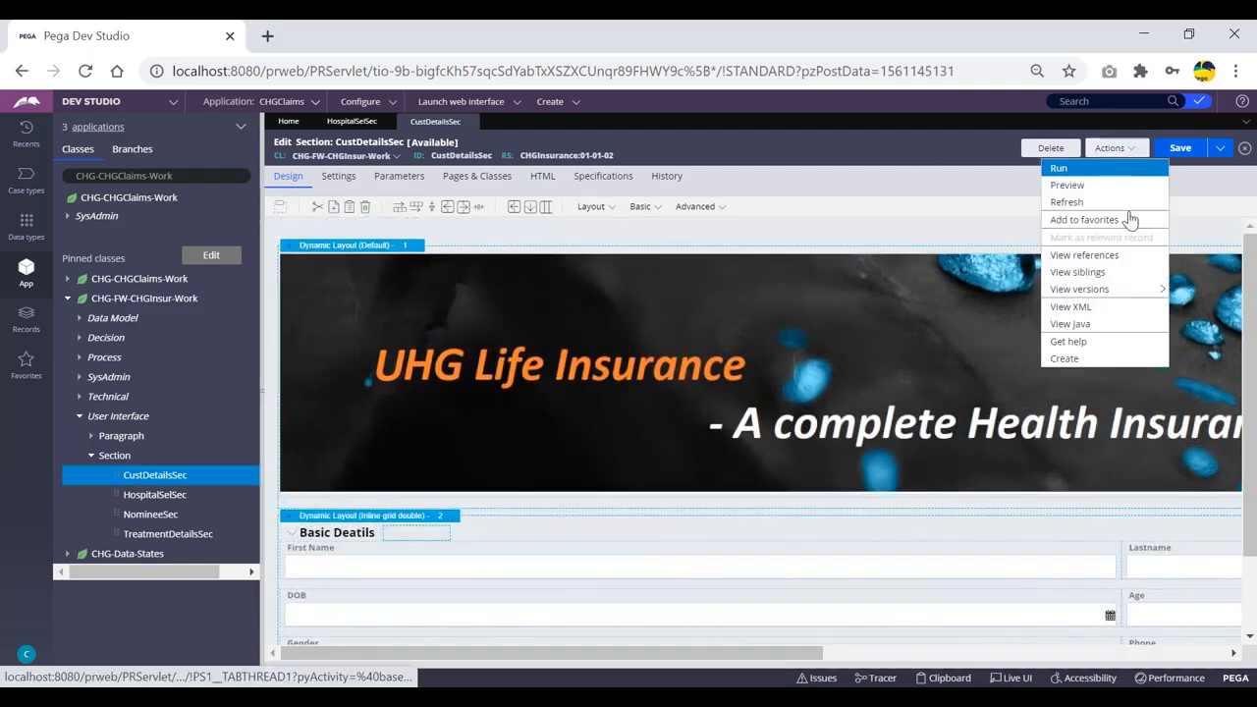
mouse_move(1086, 292)
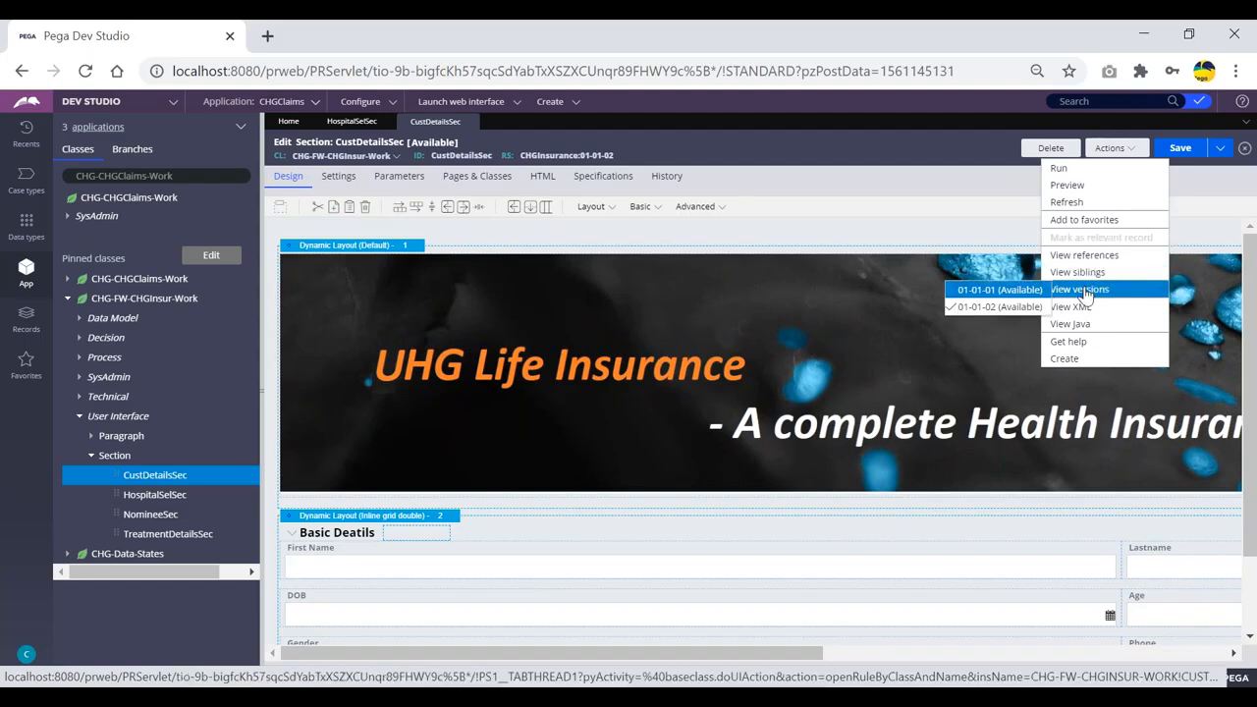
click(971, 293)
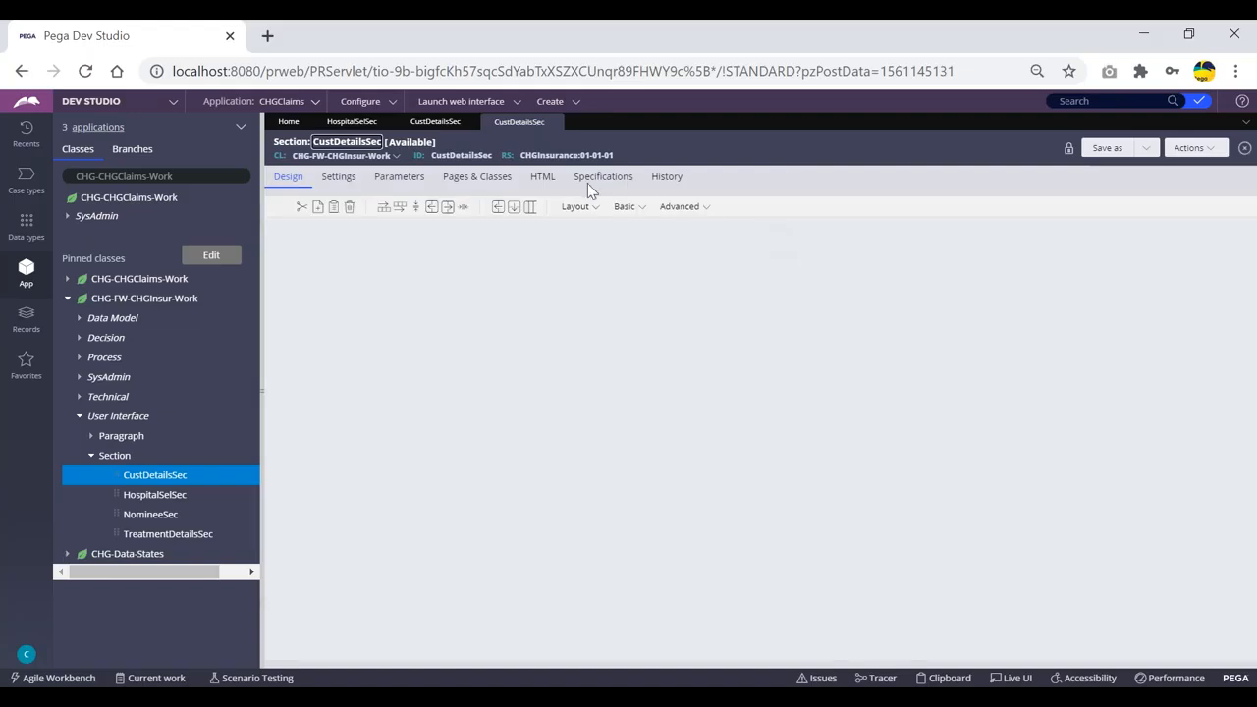
scroll(947, 335, down, 3)
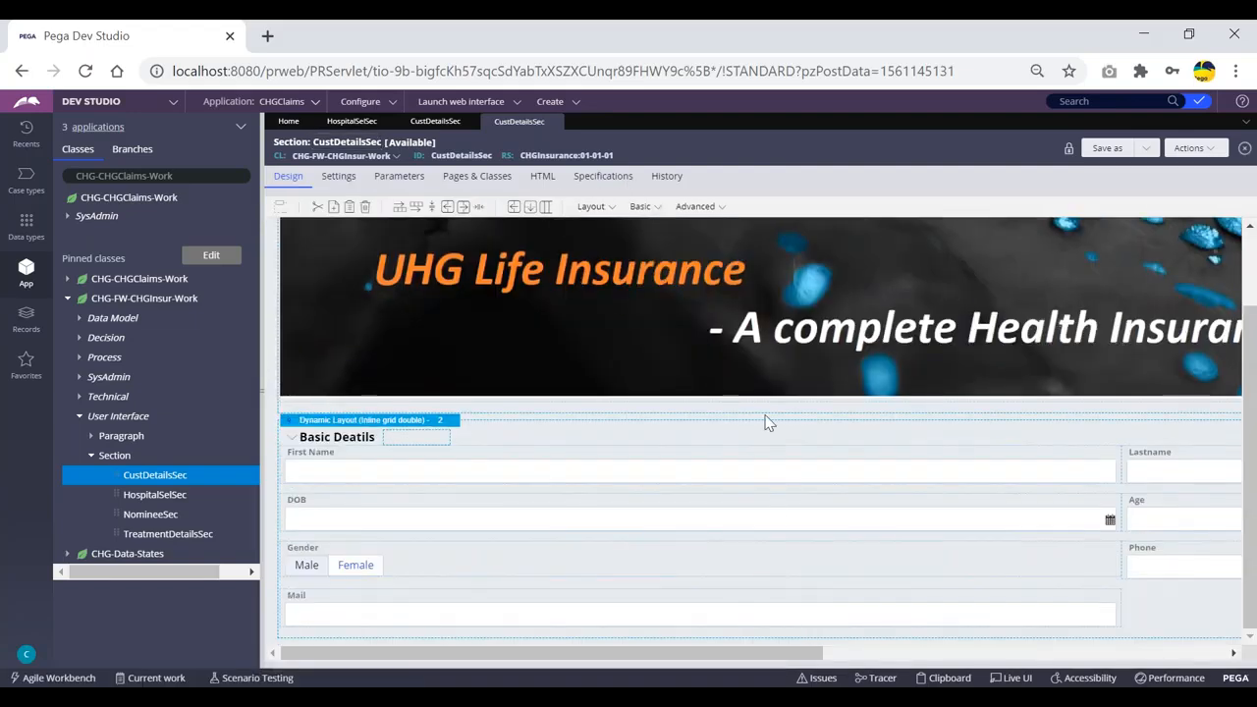
drag(819, 664, 603, 632)
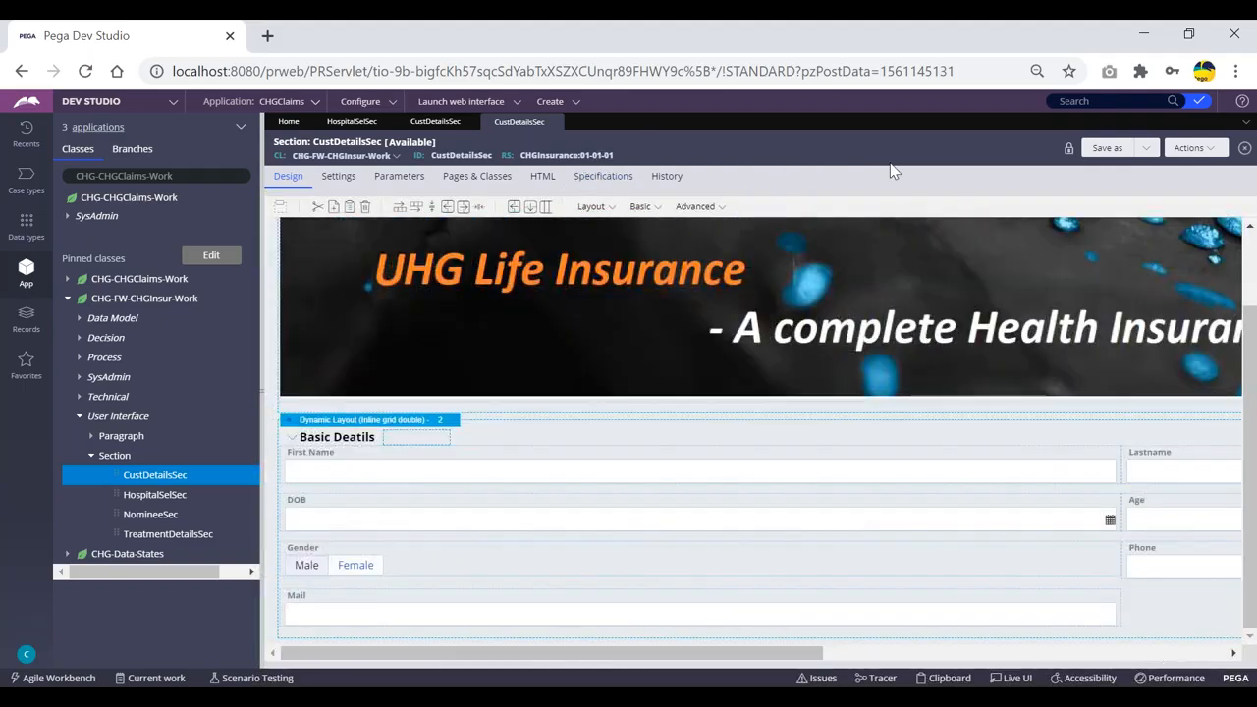
From the 01-01-01 tab, bring up the editable 01-01-02 version of the section again.
click(441, 128)
click(513, 123)
click(1202, 149)
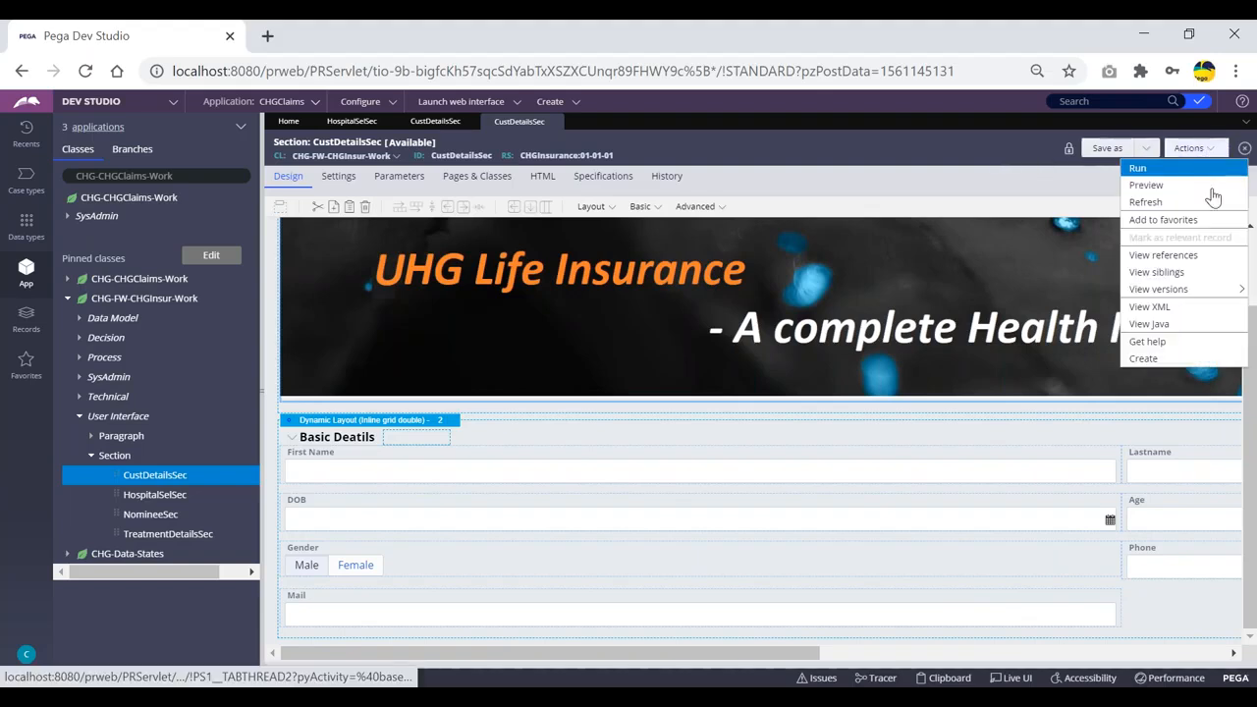
mouse_move(1174, 288)
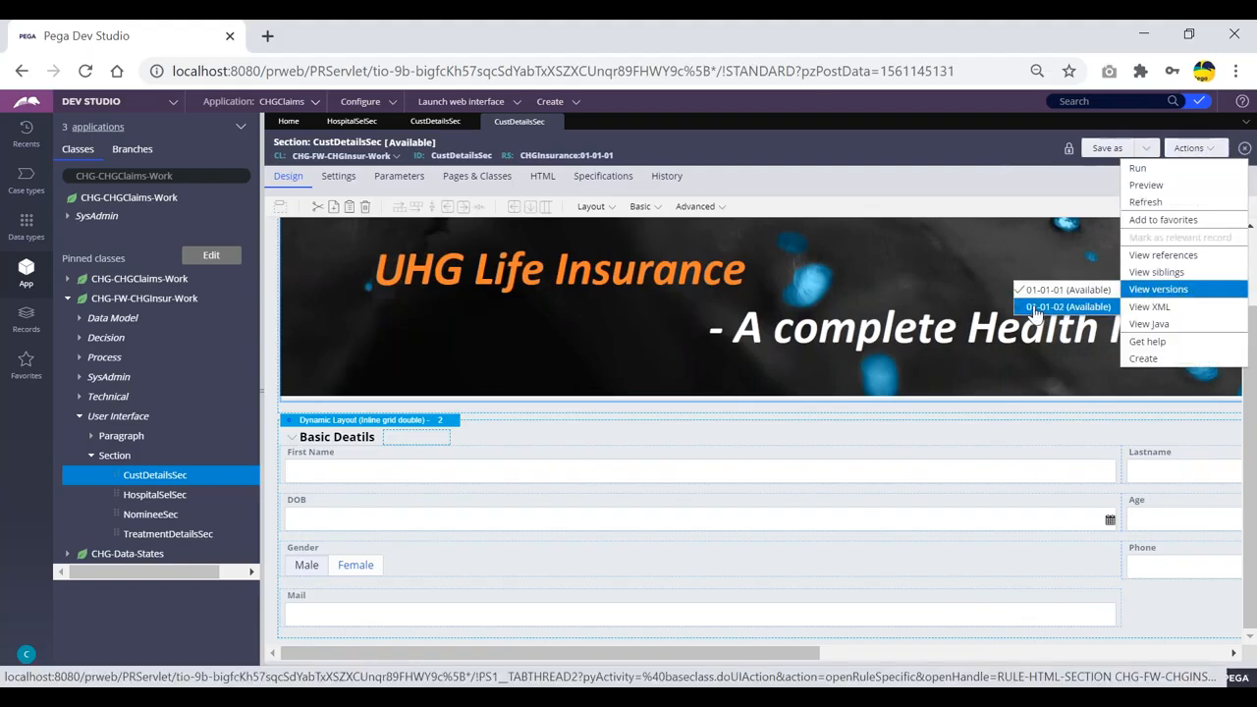
click(1036, 308)
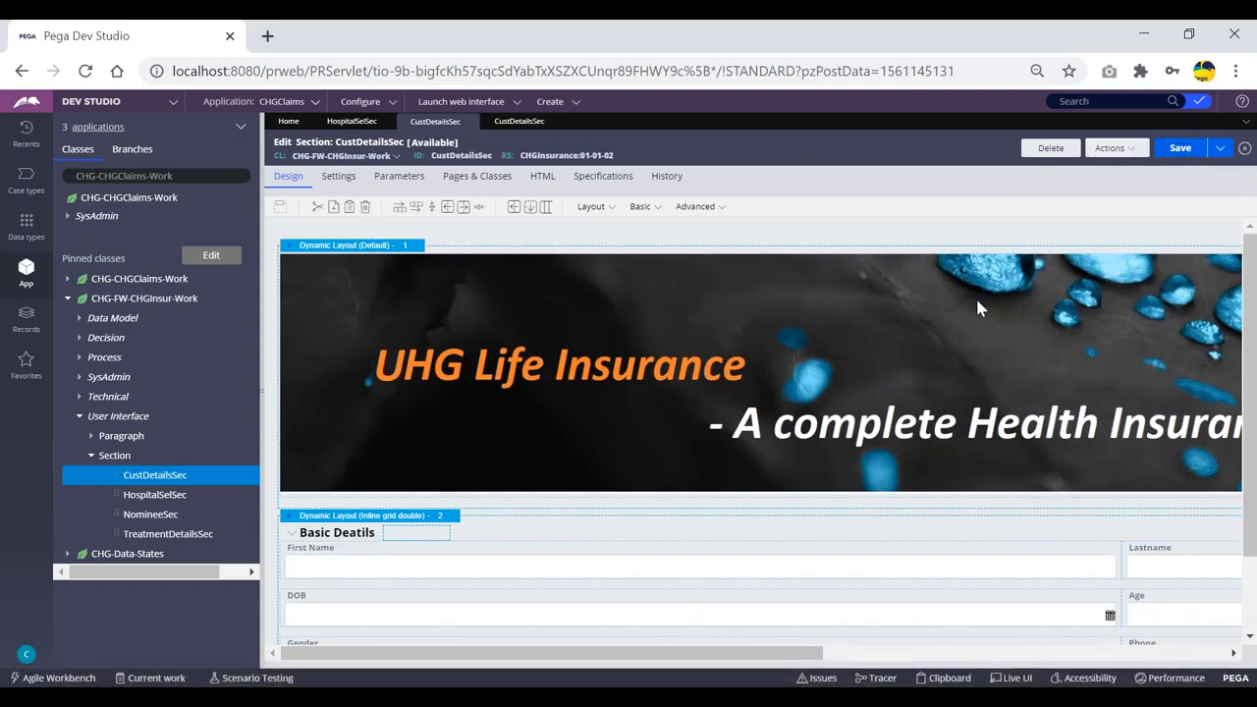
Open Cell Properties for the Operatoe1 label, edit its value to Operatoe2, and start a private browser window.
scroll(979, 293, down, 1)
drag(818, 653, 1118, 650)
click(741, 601)
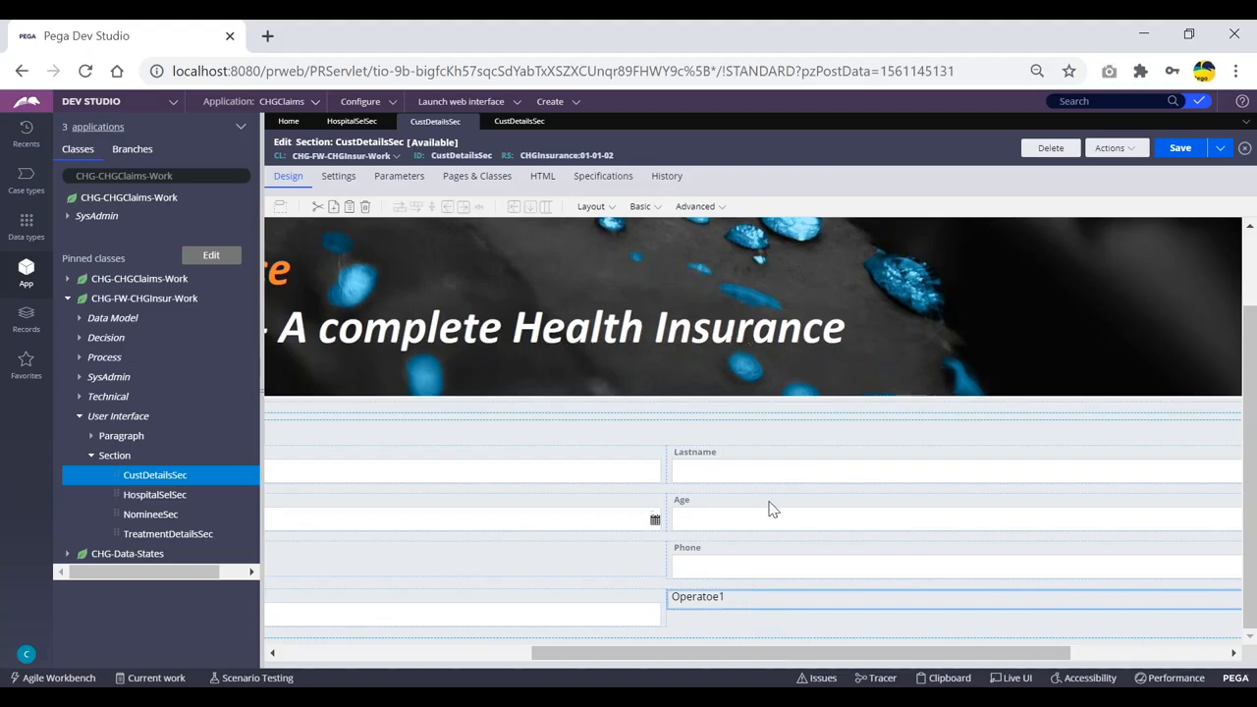
double_click(753, 598)
click(735, 274)
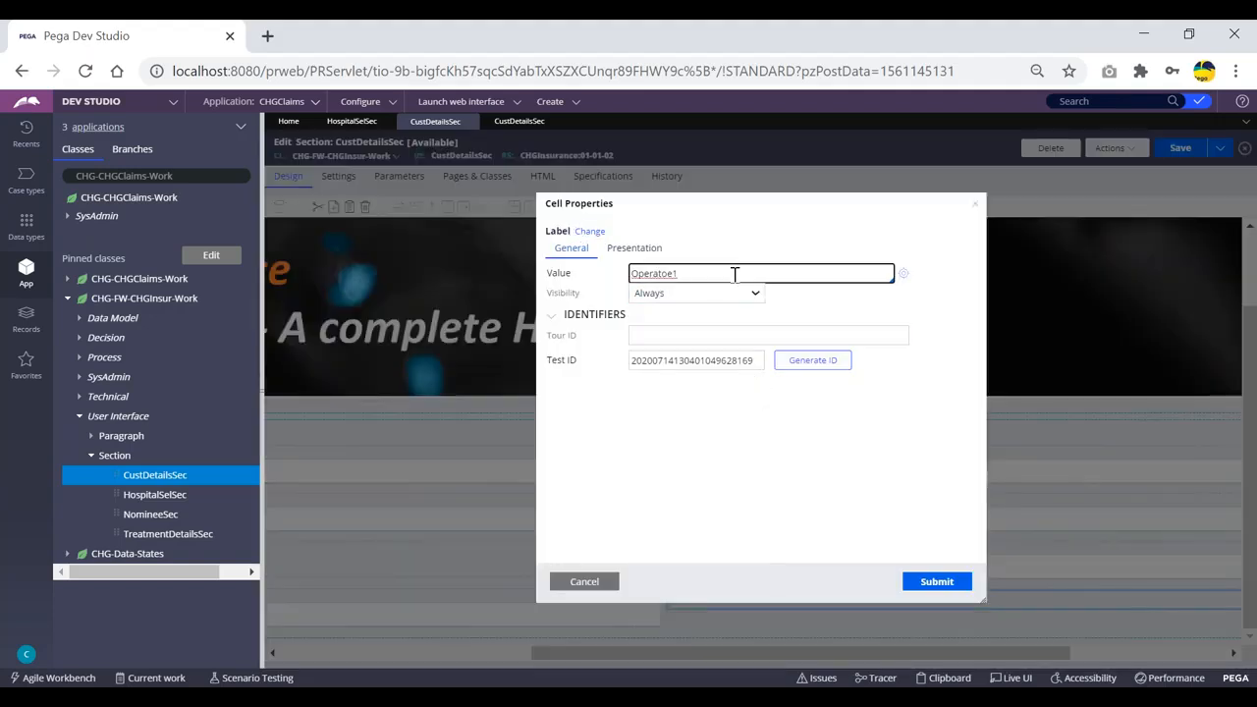
key(alt+Tab)
key(alt+Tab)
key(ctrl+shift+n)
Load localhost:8080/prweb/PRServlet in the private window and sign in as the second operator.
text(local)
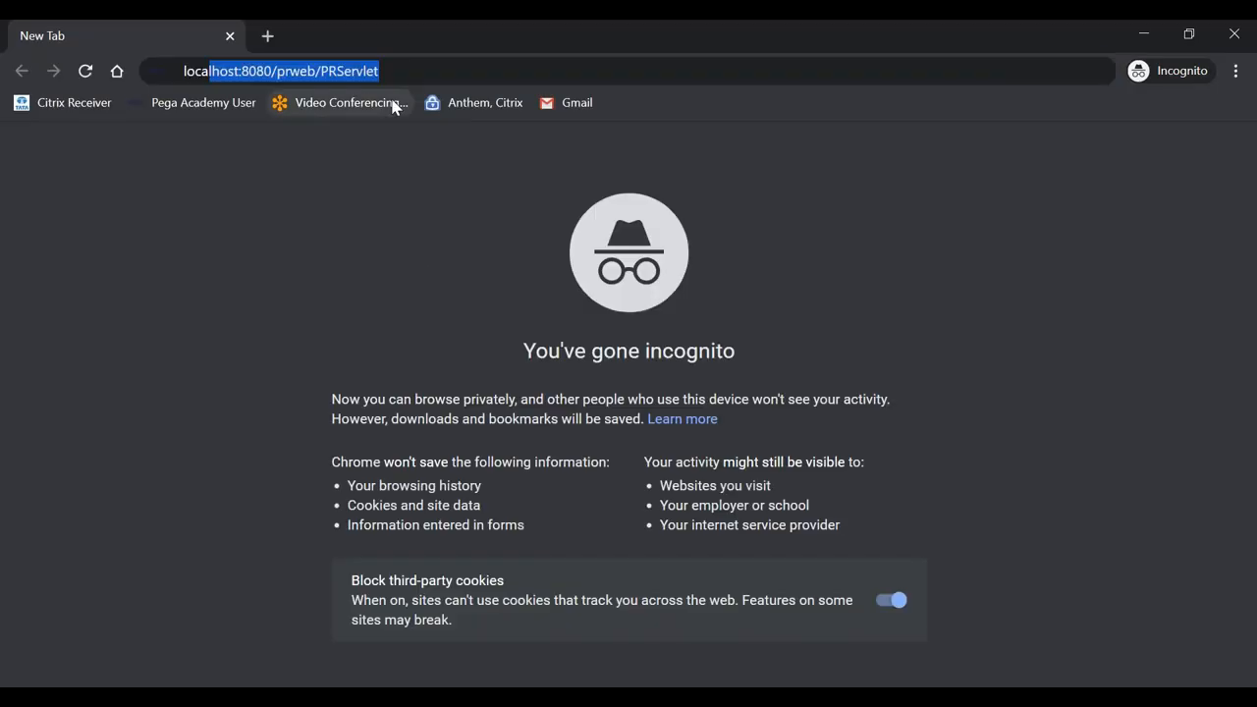
key(Return)
click(637, 309)
text(claims@)
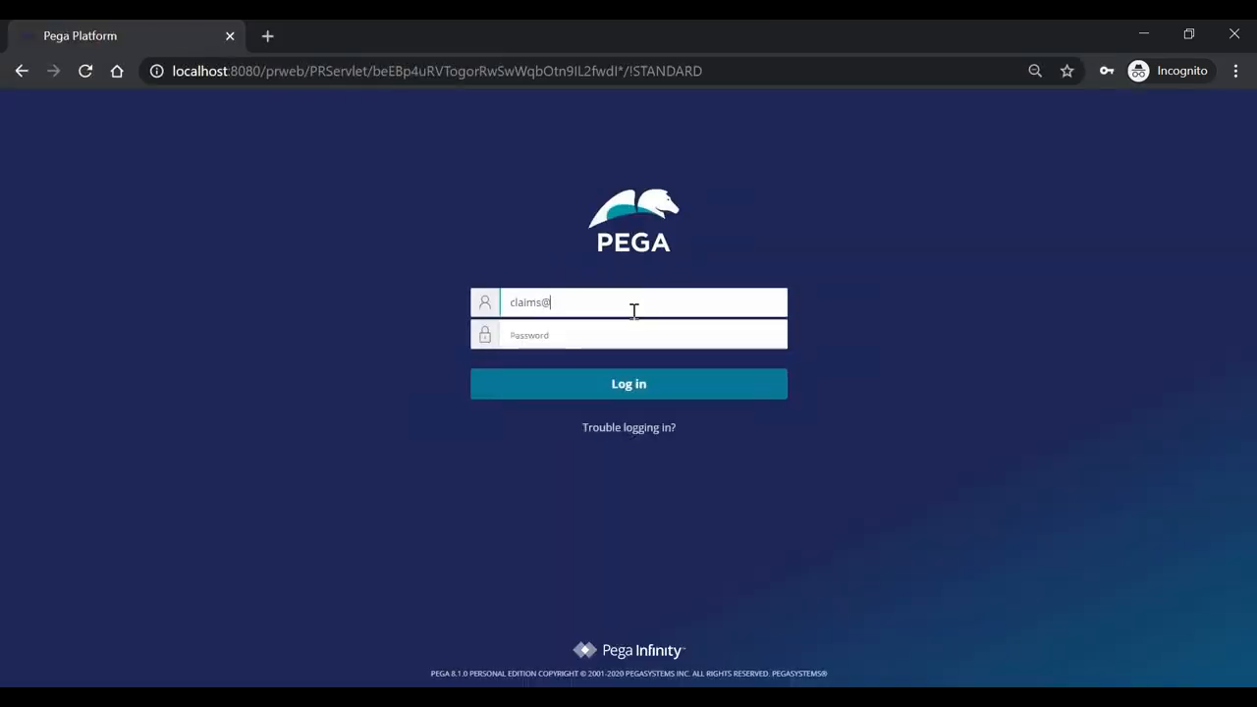
text(rules)
key(Return)
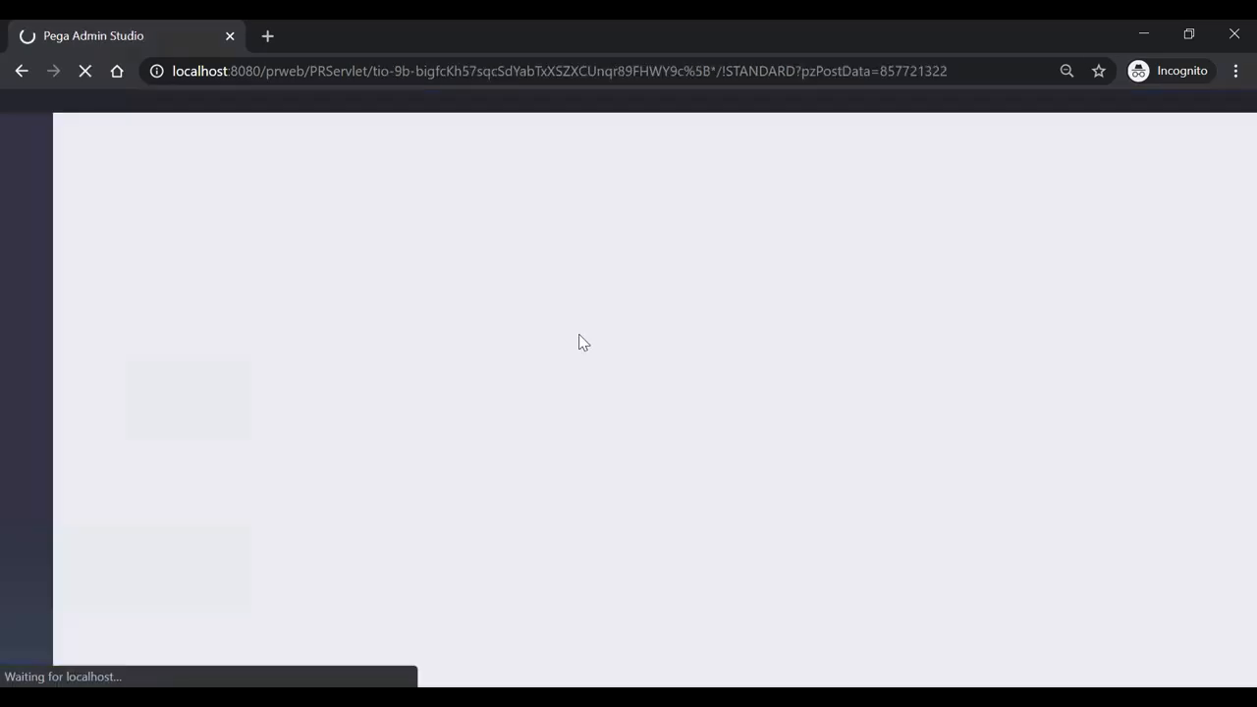
click(123, 104)
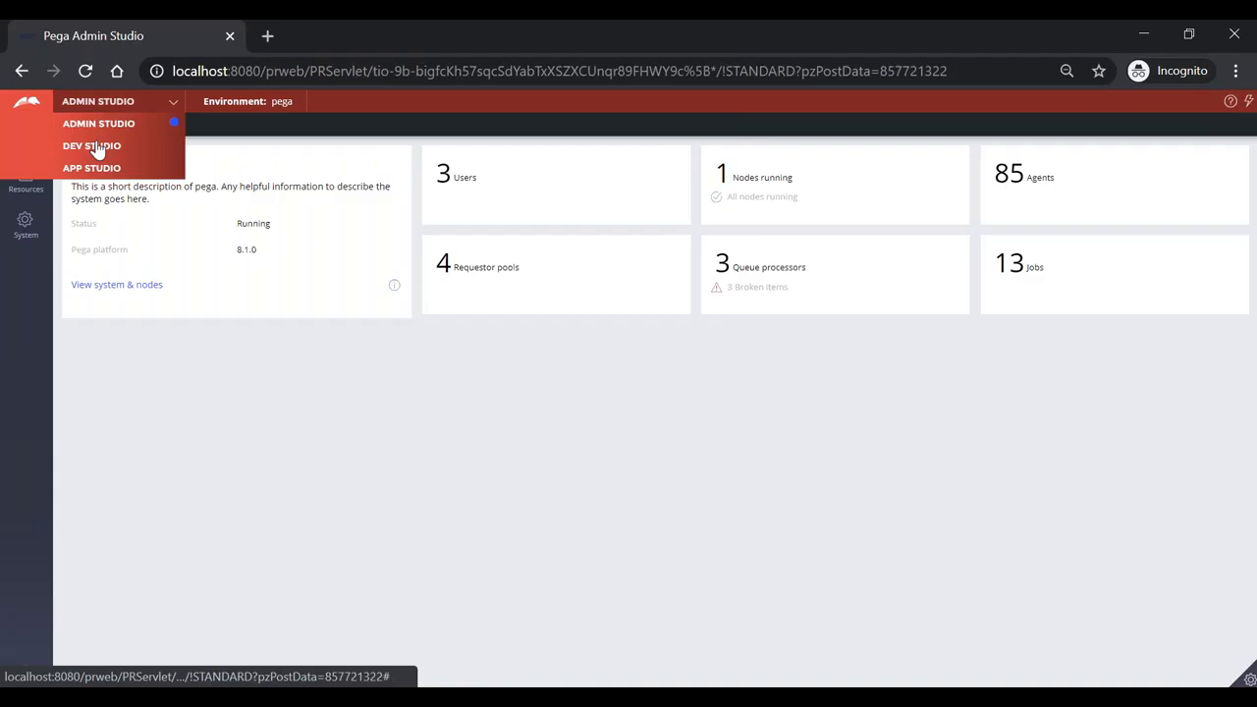
In the second session's Dev Studio, open CustDetailsSec from Recents and select the Operatoe1 label cell.
click(98, 144)
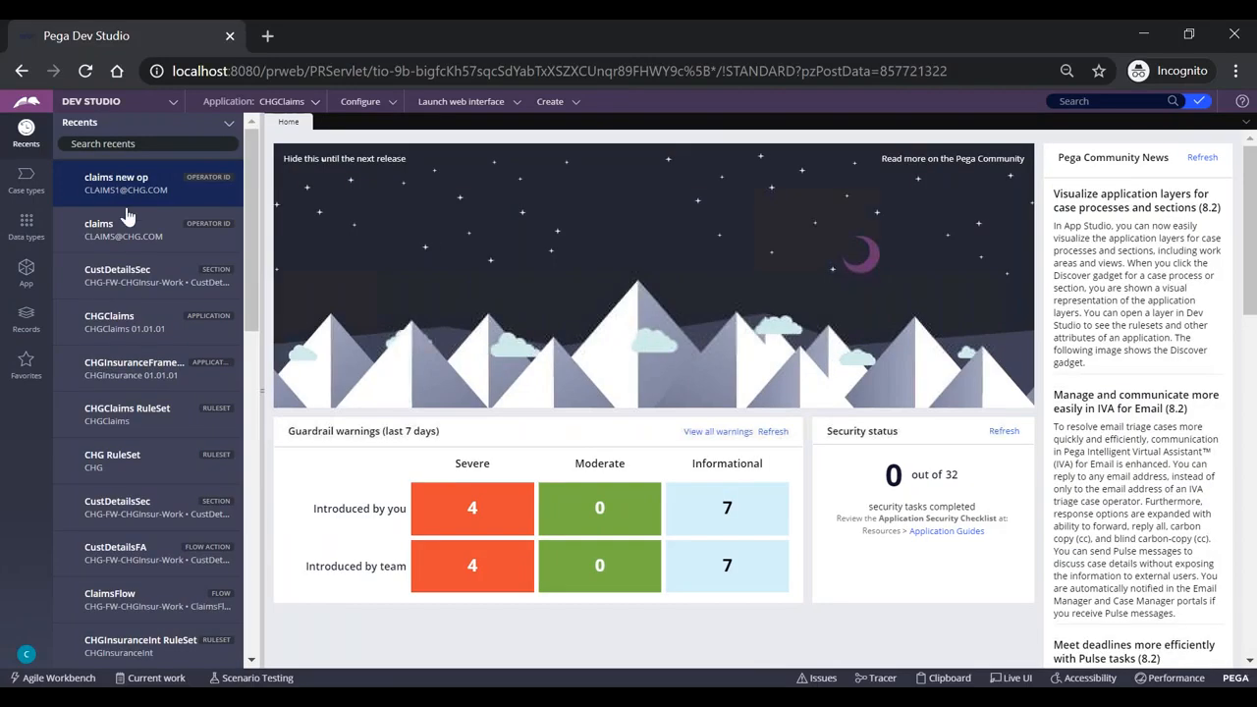
click(120, 277)
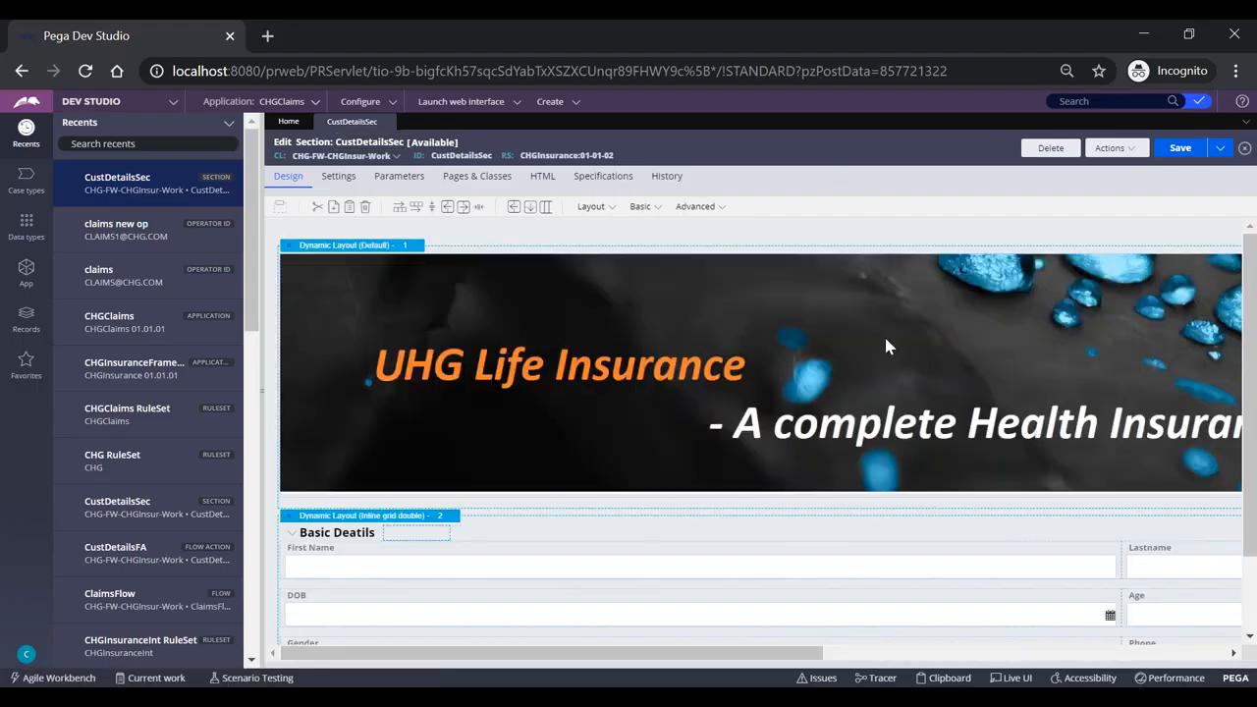
scroll(895, 373, down, 2)
drag(794, 653, 1025, 653)
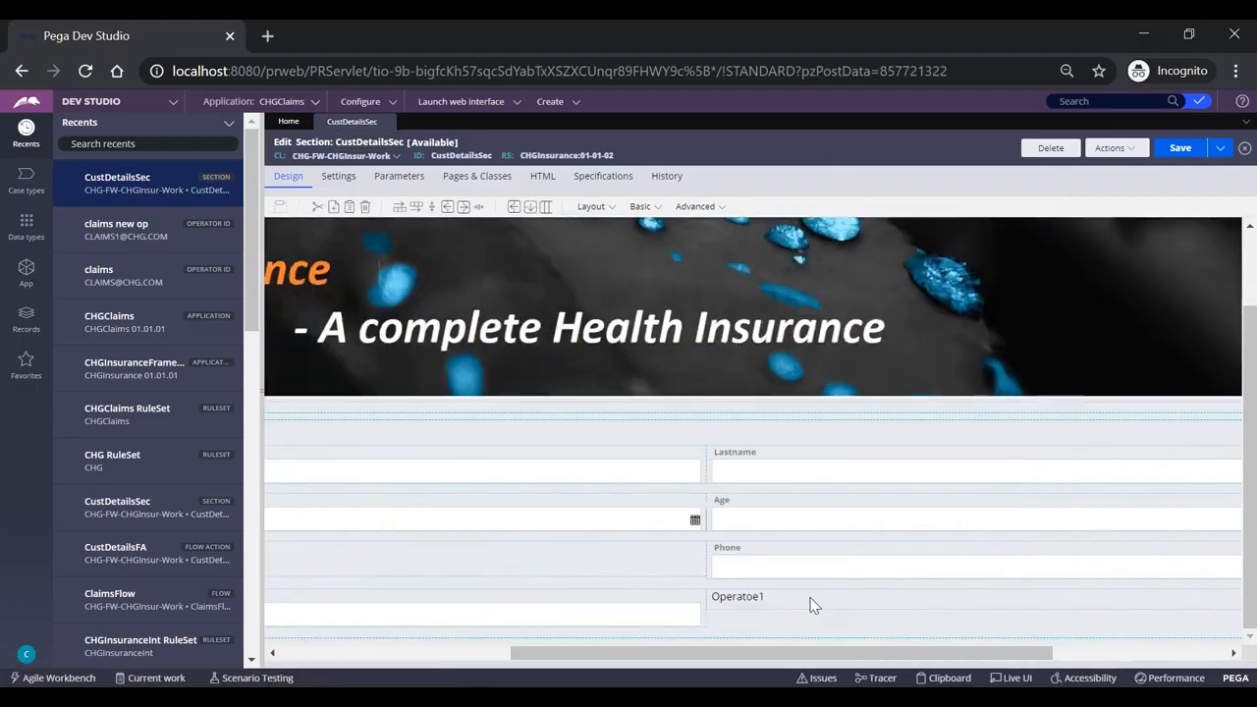
click(813, 604)
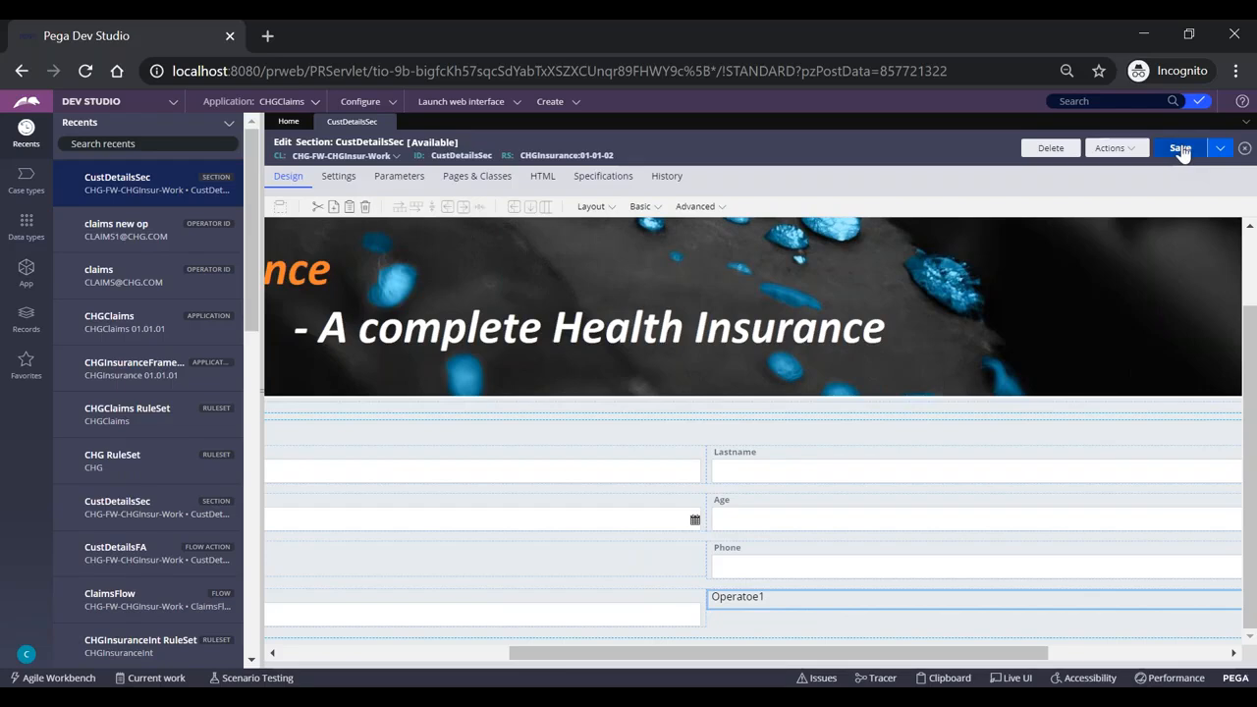
Submit the Operatoe2 label value and save the section in the first window.
click(1181, 149)
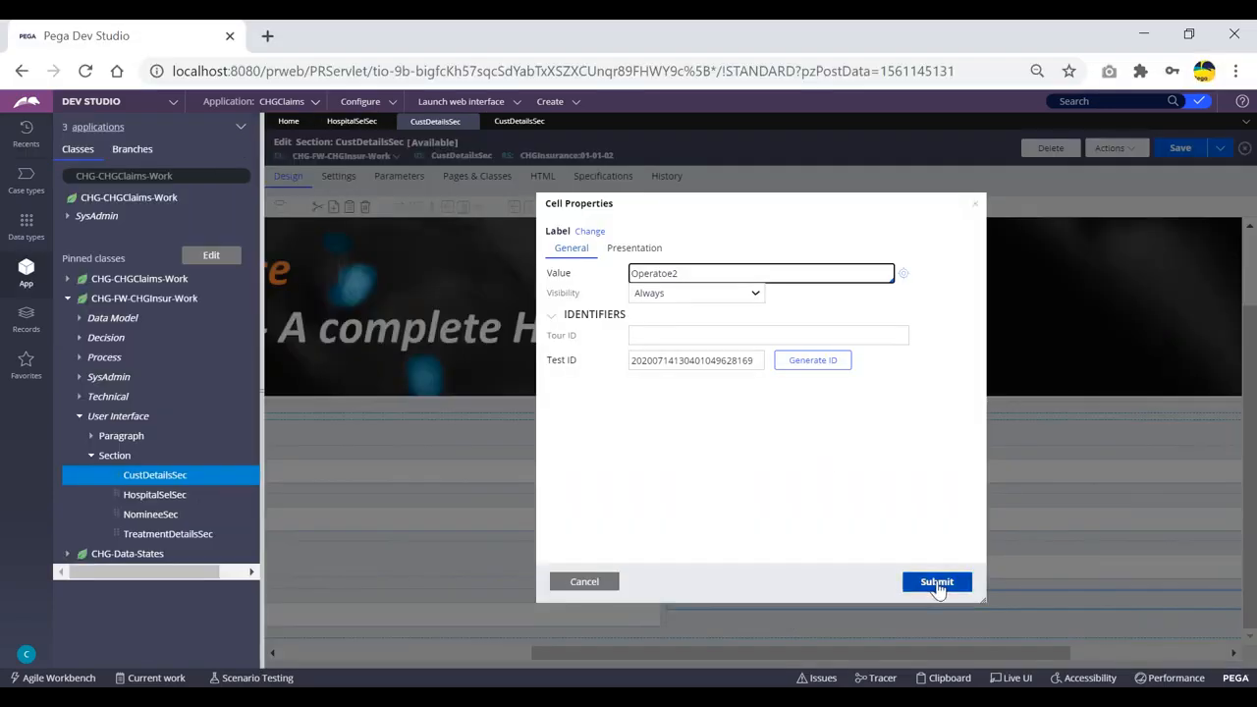
click(936, 583)
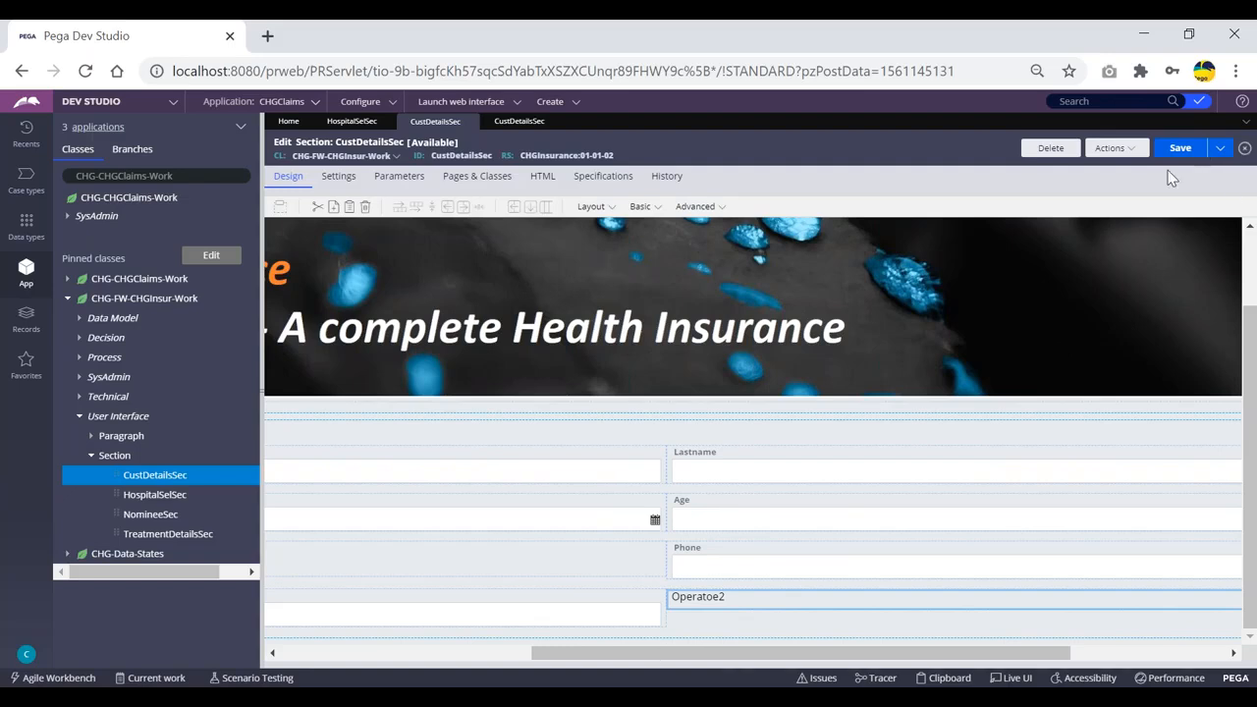
click(1191, 152)
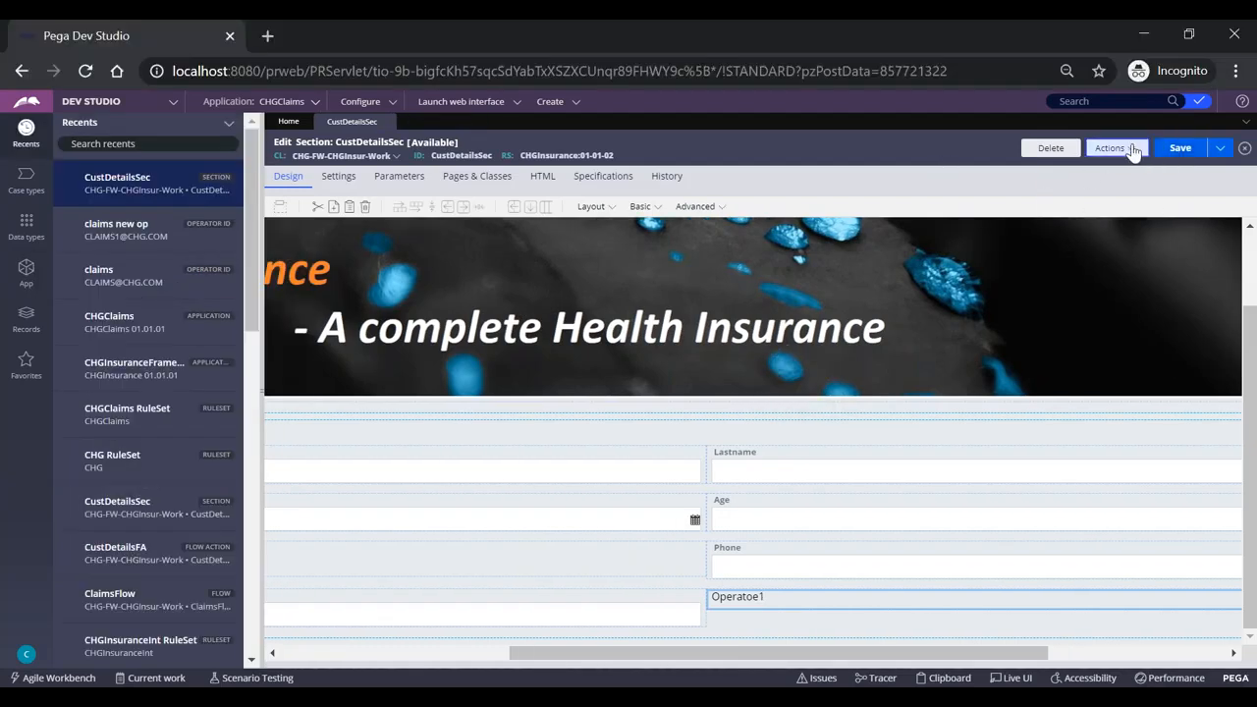
Refresh CustDetailsSec in the second session and select the label, now reading Operatoe2.
click(1108, 148)
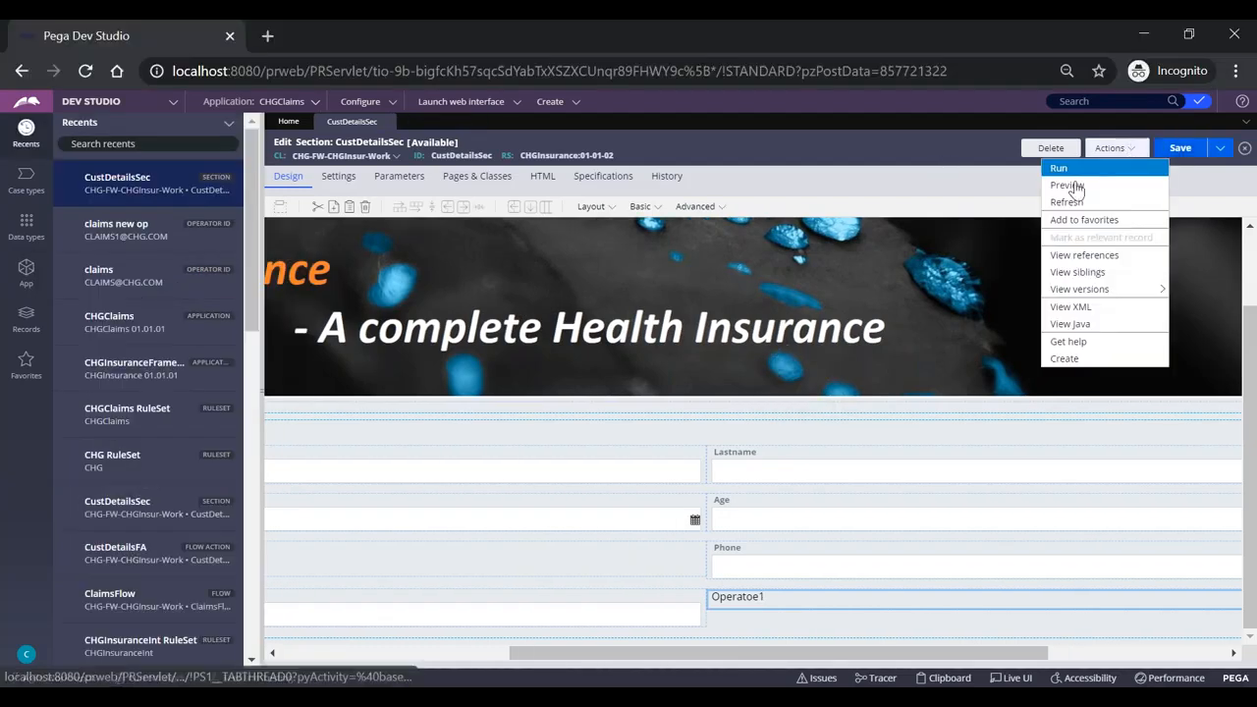
click(1067, 203)
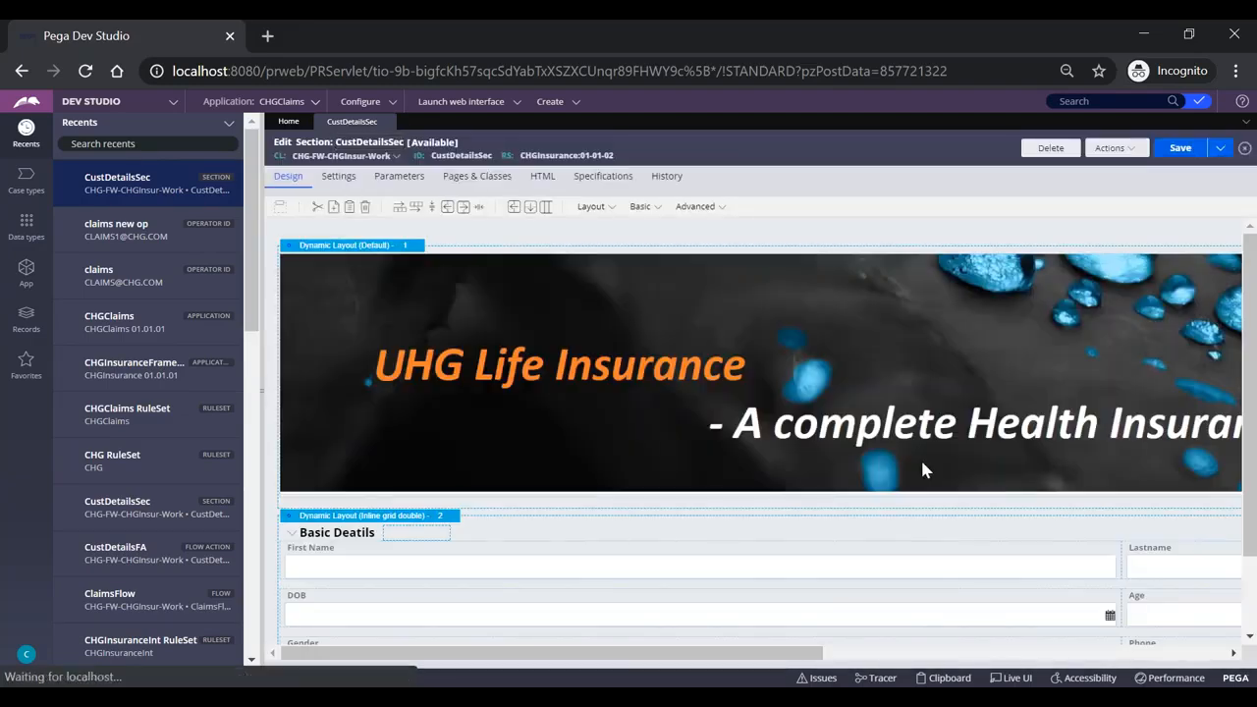
scroll(888, 497, down, 2)
drag(823, 652, 1049, 648)
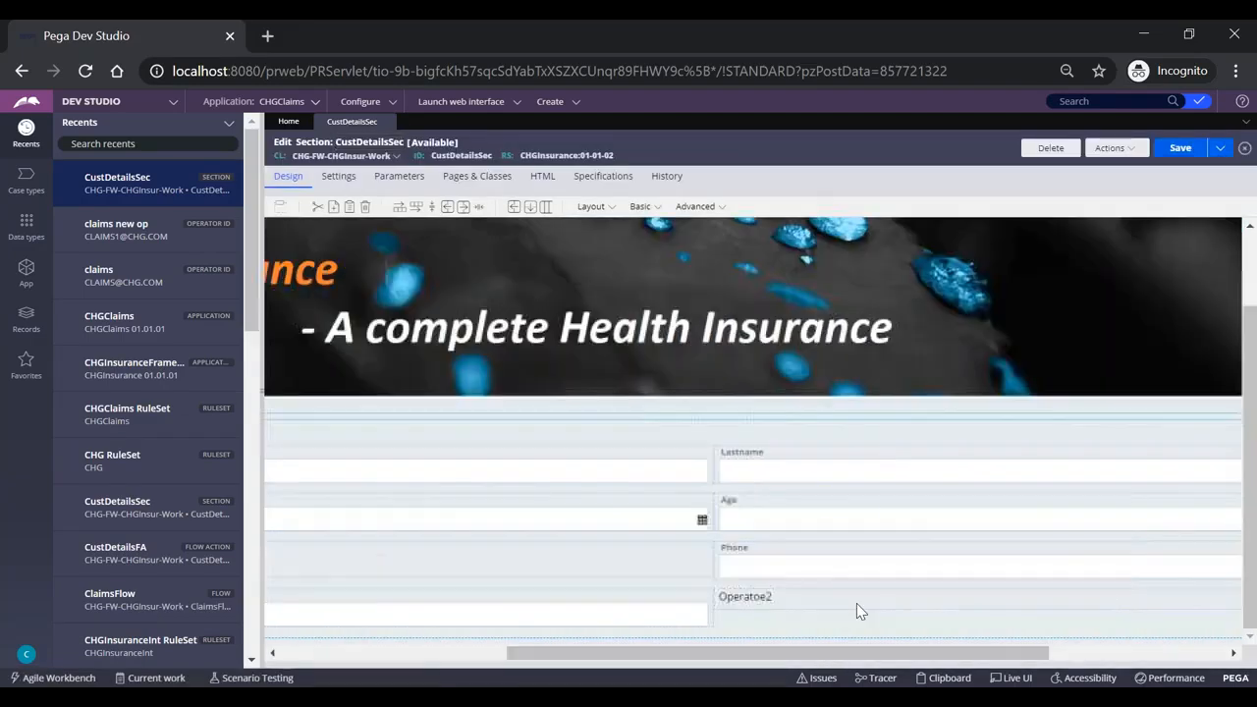
click(812, 605)
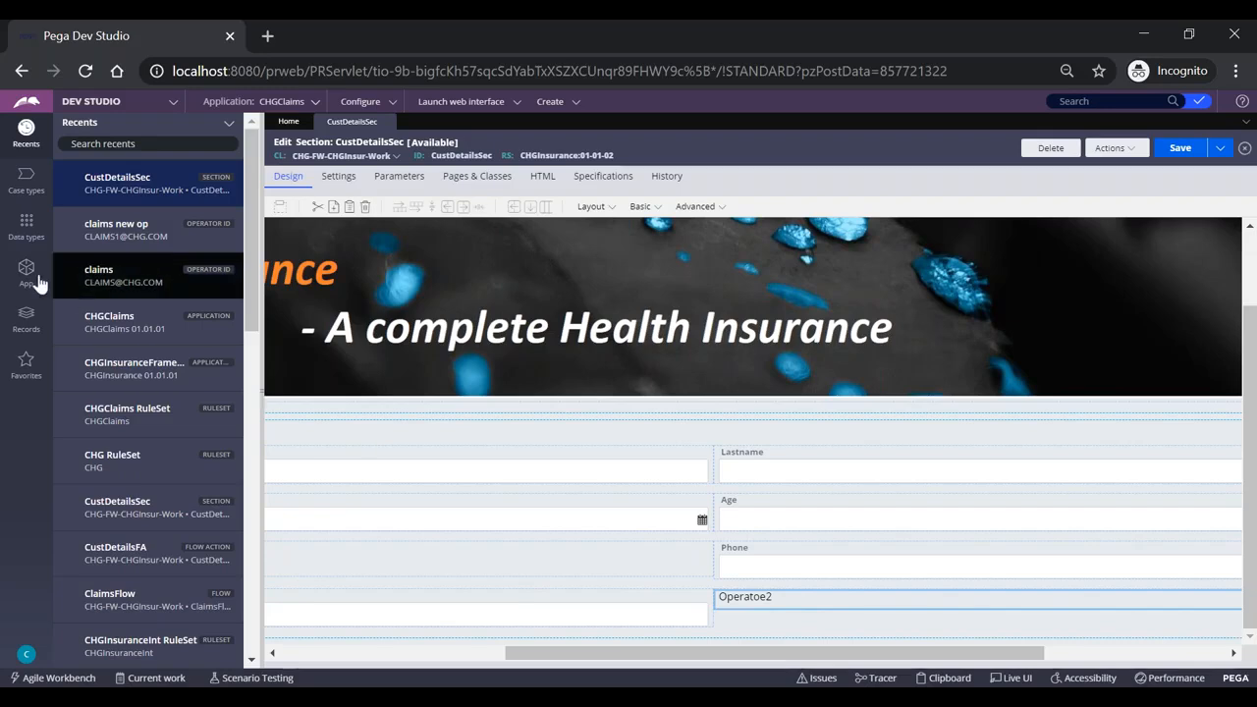
Show the App explorer, collapse it to widen the editor, and bring the original browser window forward.
click(25, 273)
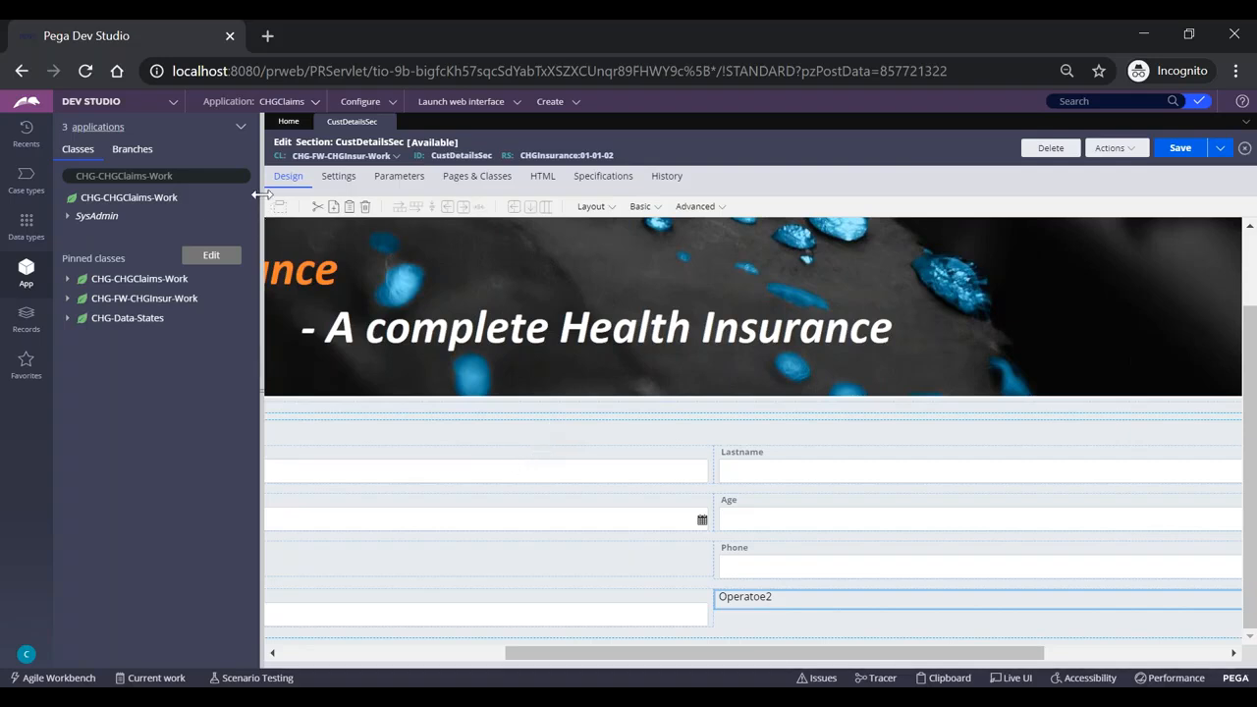
drag(264, 194, 5, 214)
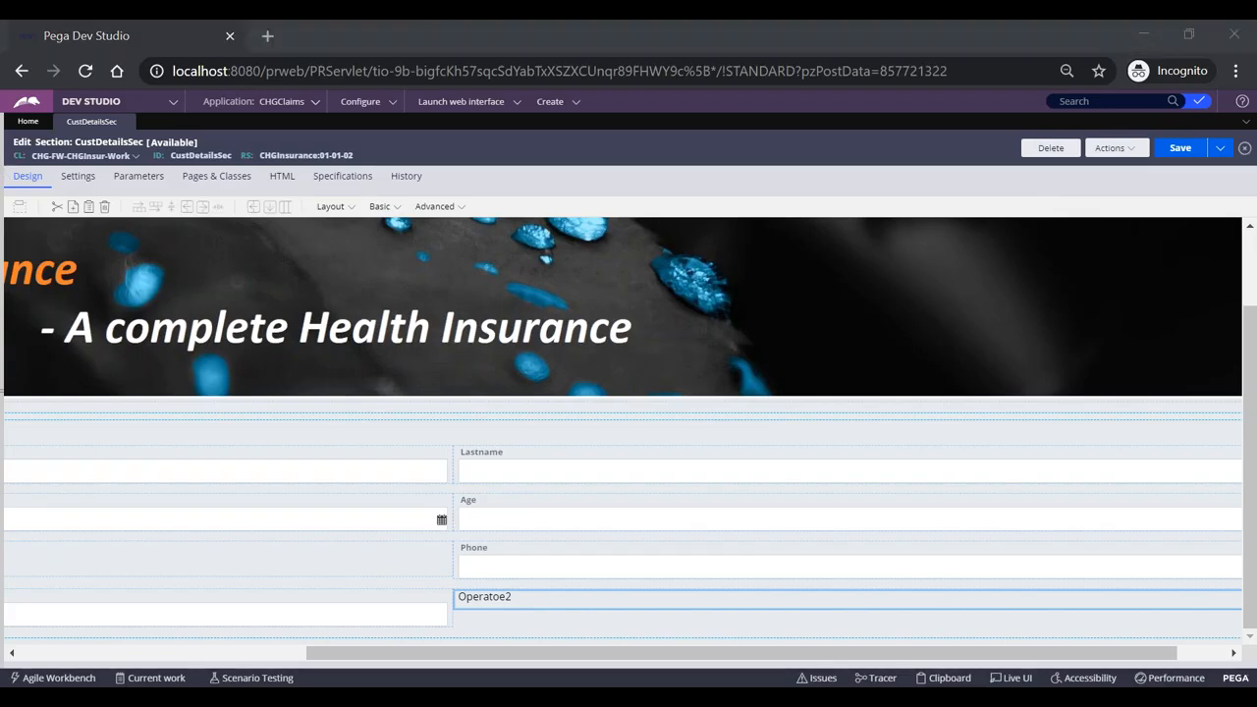
click(336, 645)
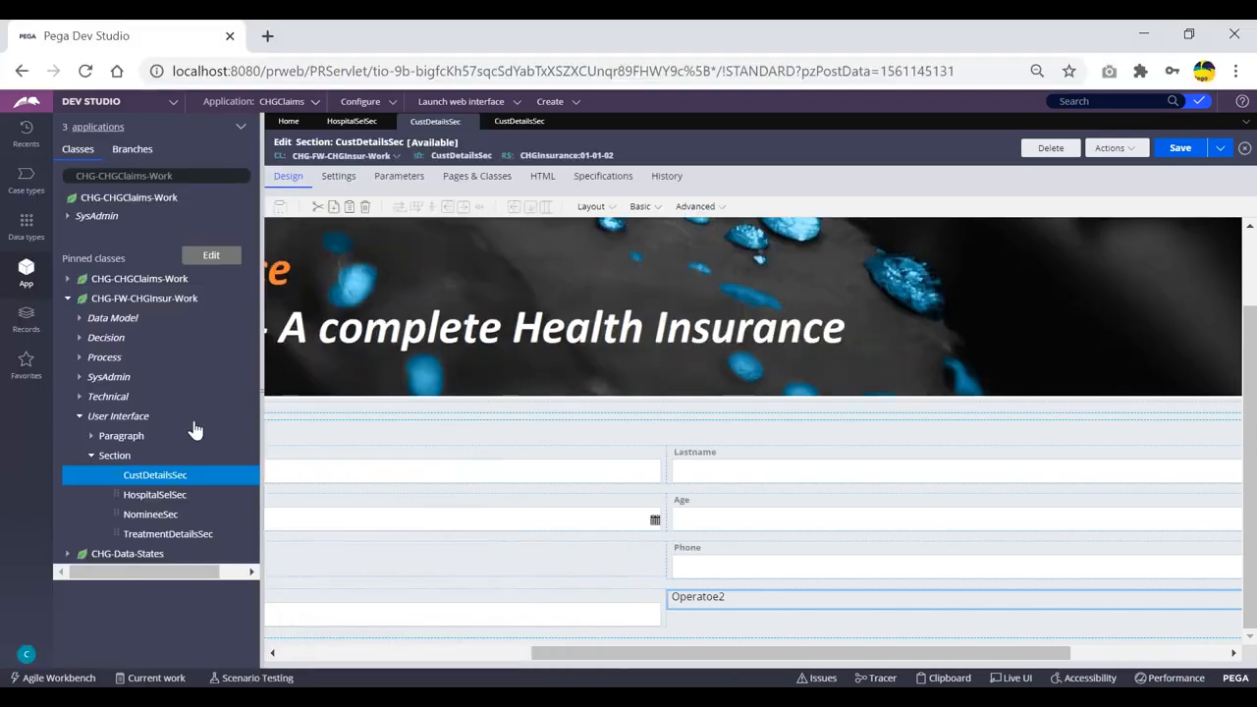
Open the CHGInsurance ruleset via the CHGClaims and CHGInsurance application definitions.
click(516, 122)
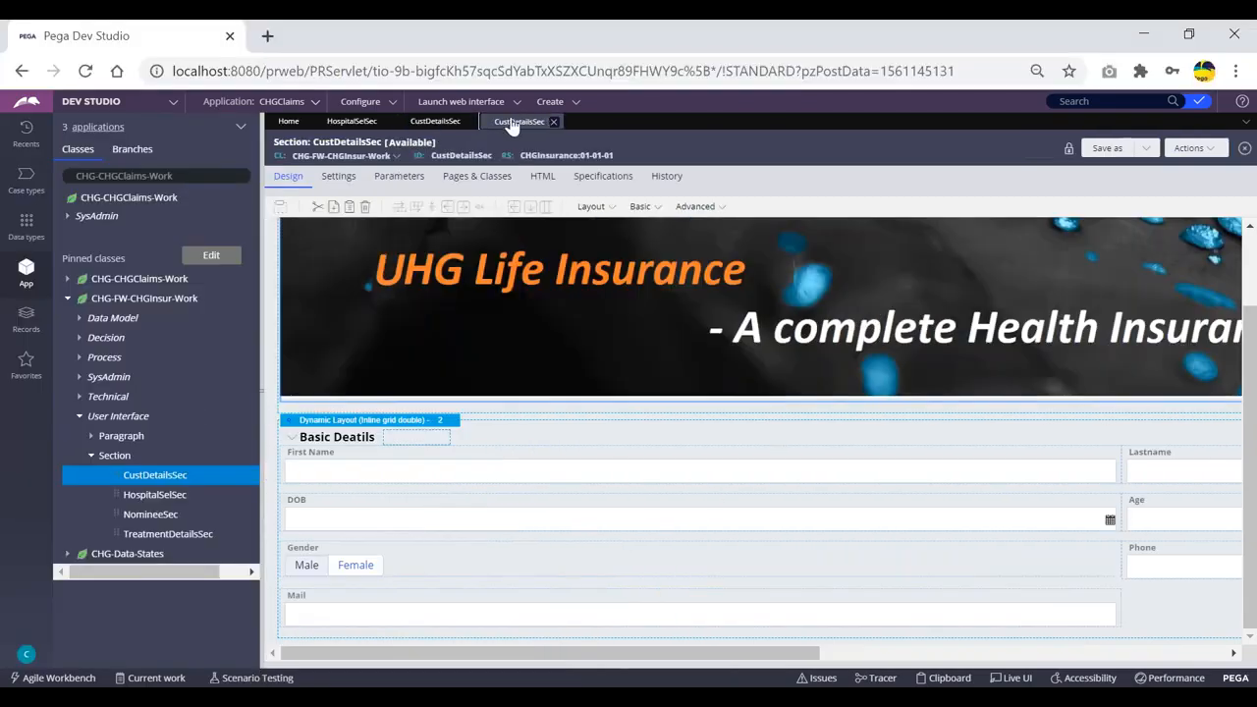
click(285, 102)
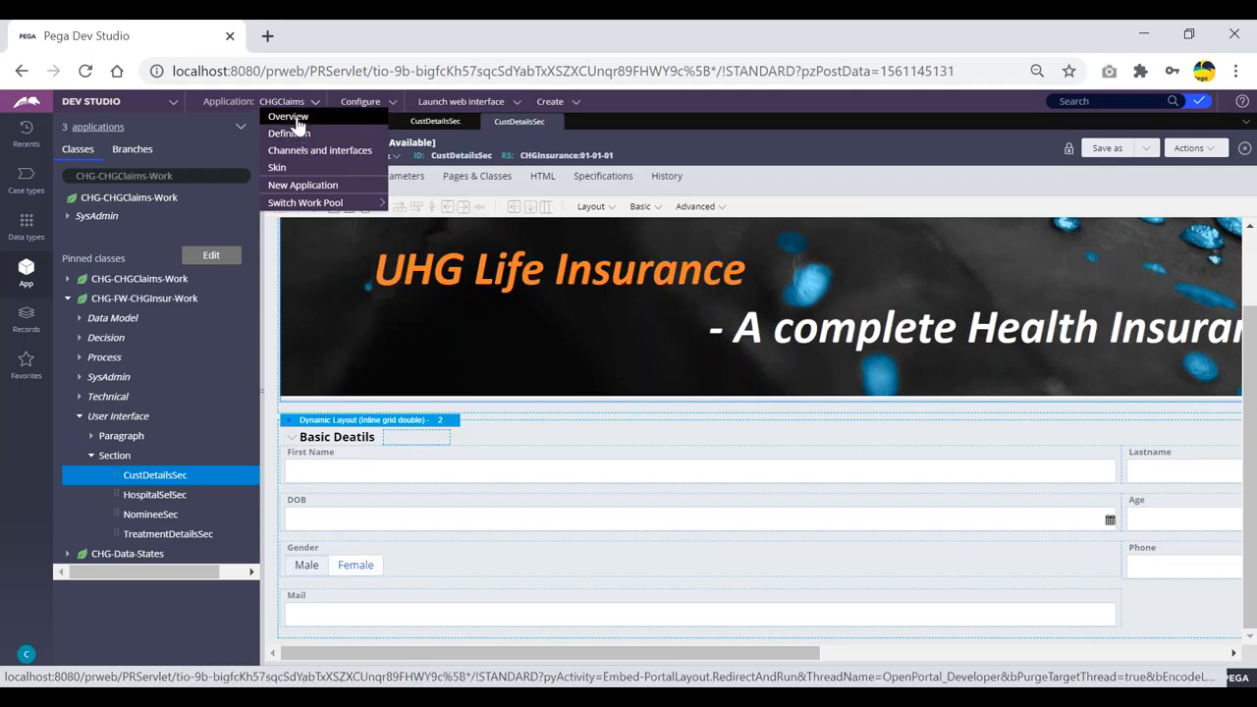
click(291, 137)
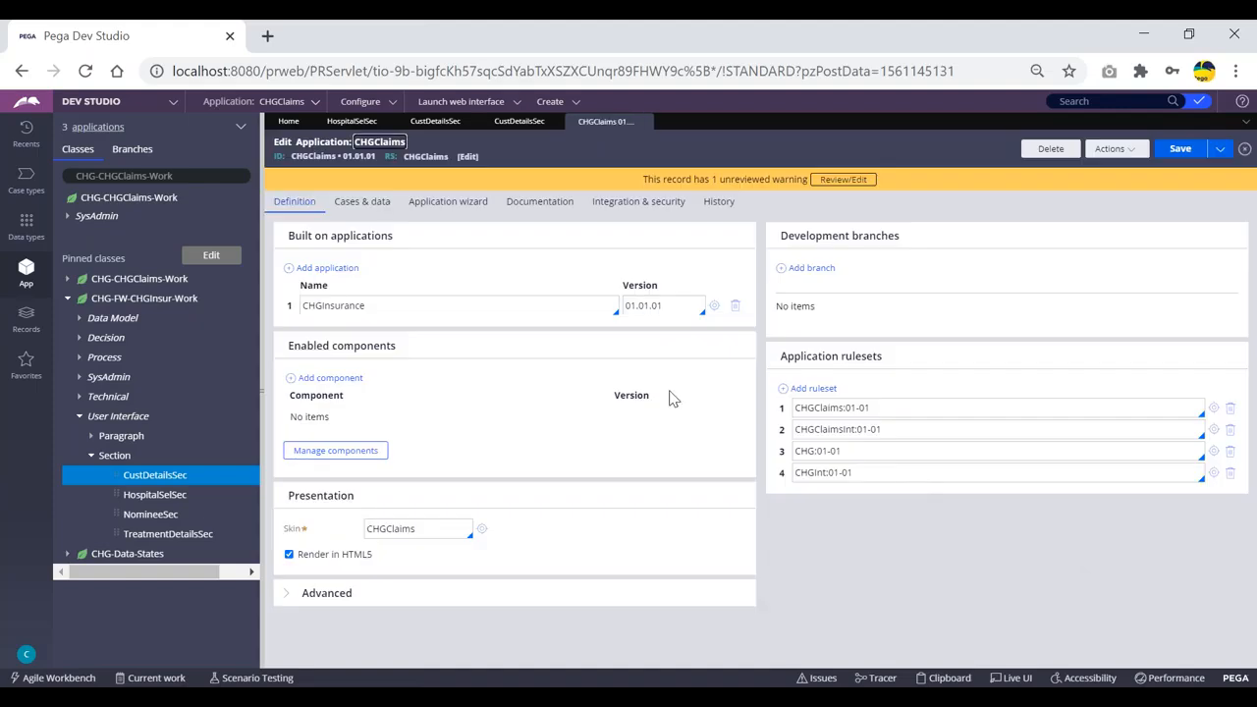
click(714, 306)
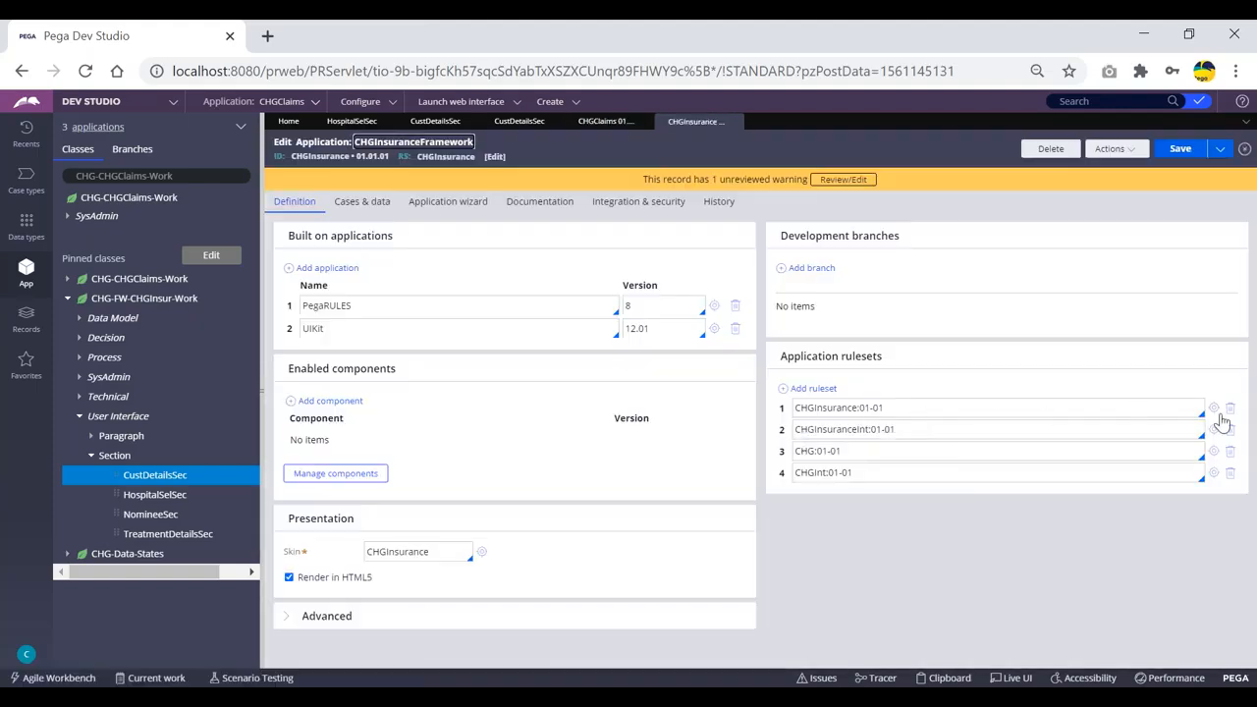
click(1214, 408)
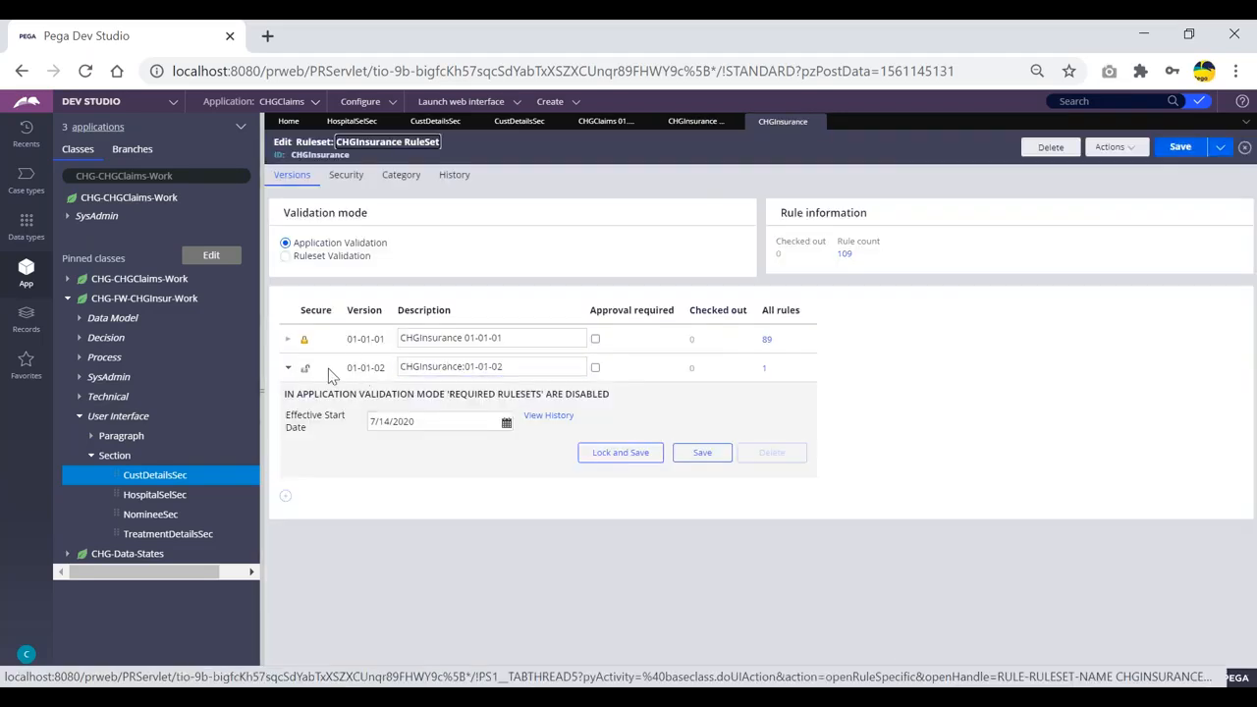
click(510, 368)
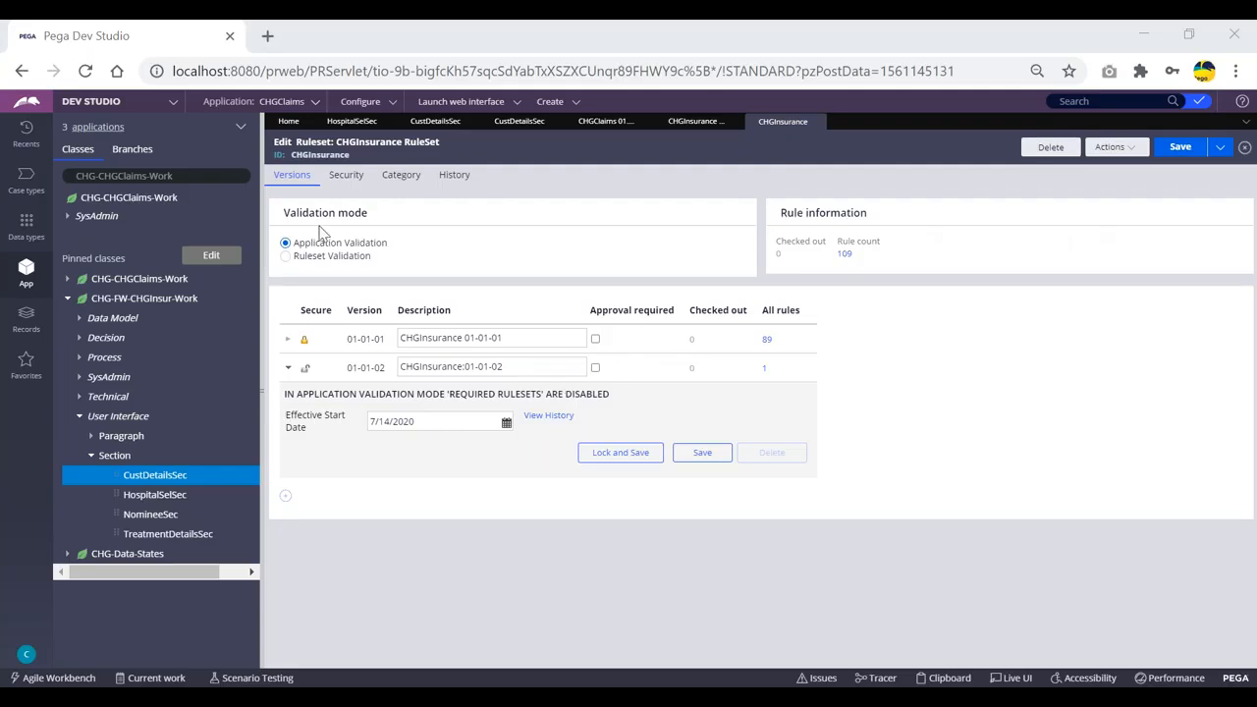
Tick Use check-out? on the ruleset's Security tab, save, and refresh the ruleset form.
click(350, 182)
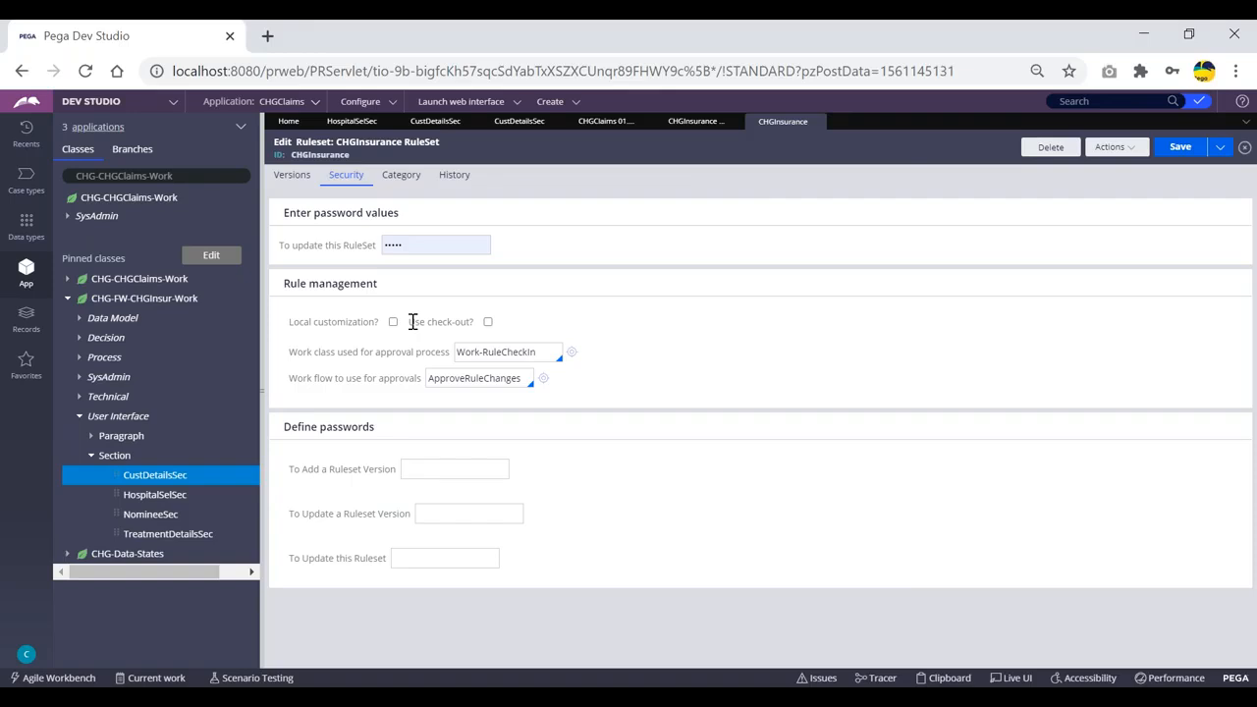
drag(413, 322, 472, 323)
click(488, 323)
click(1184, 149)
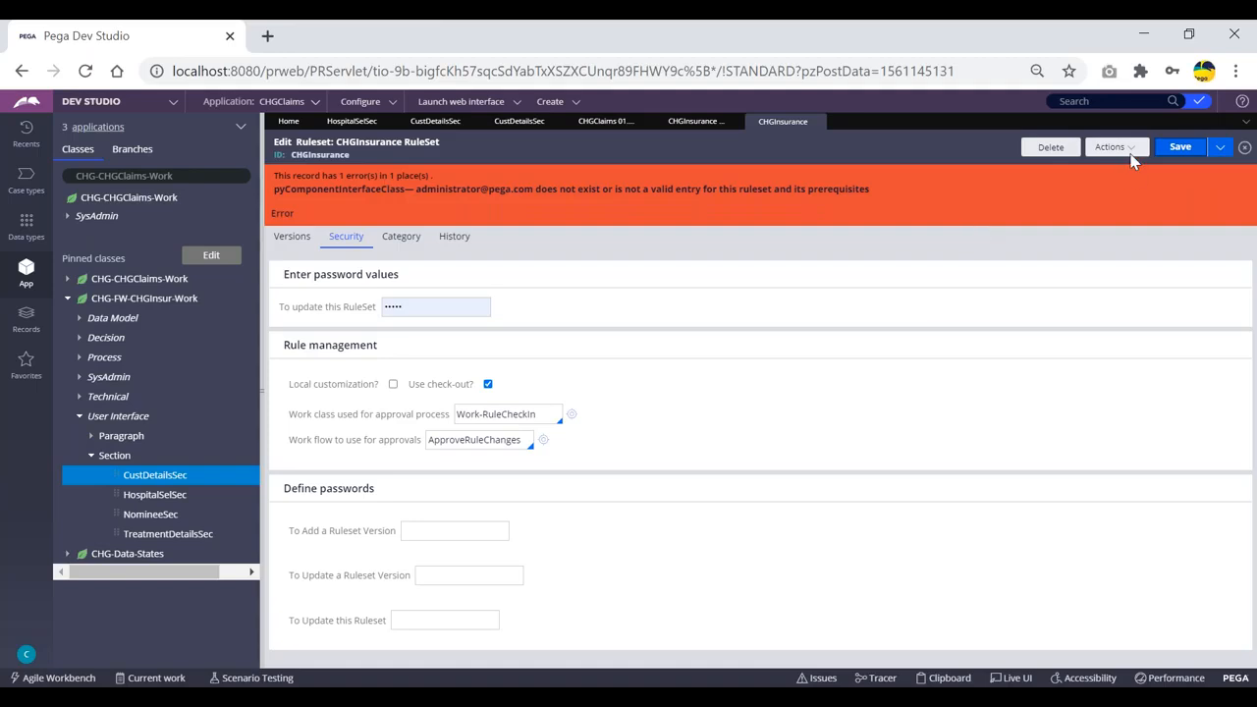
click(1120, 150)
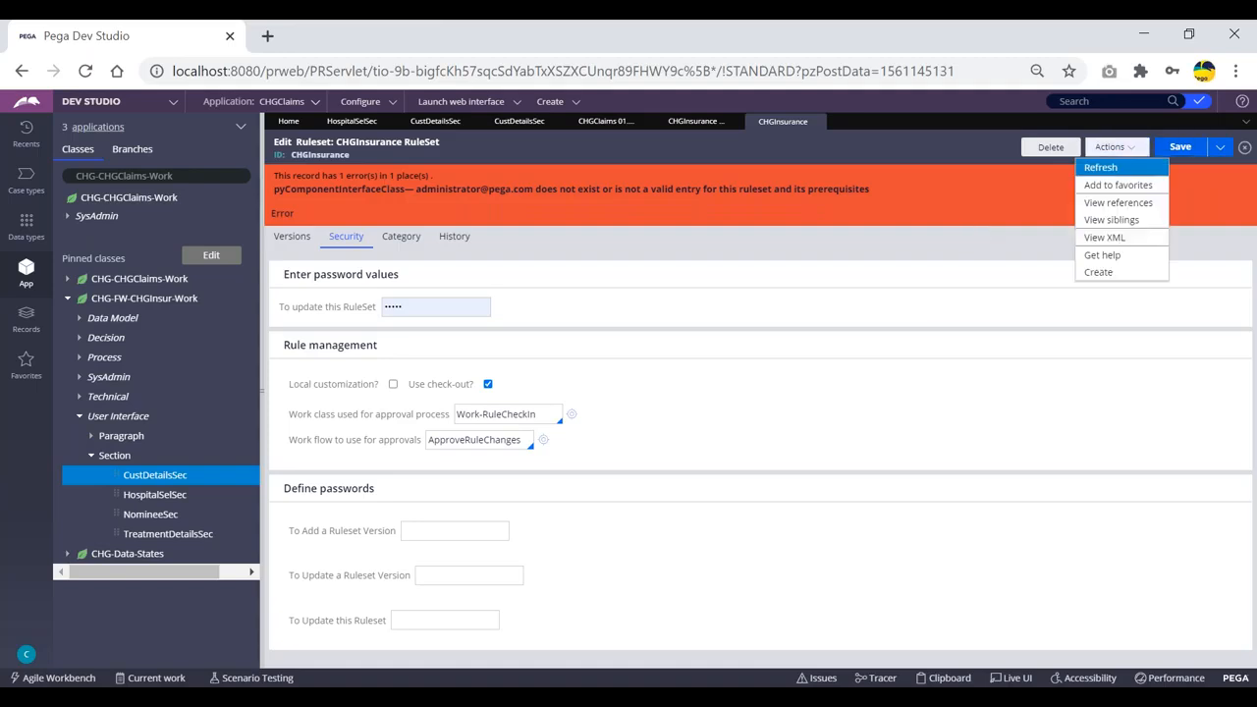
click(1102, 166)
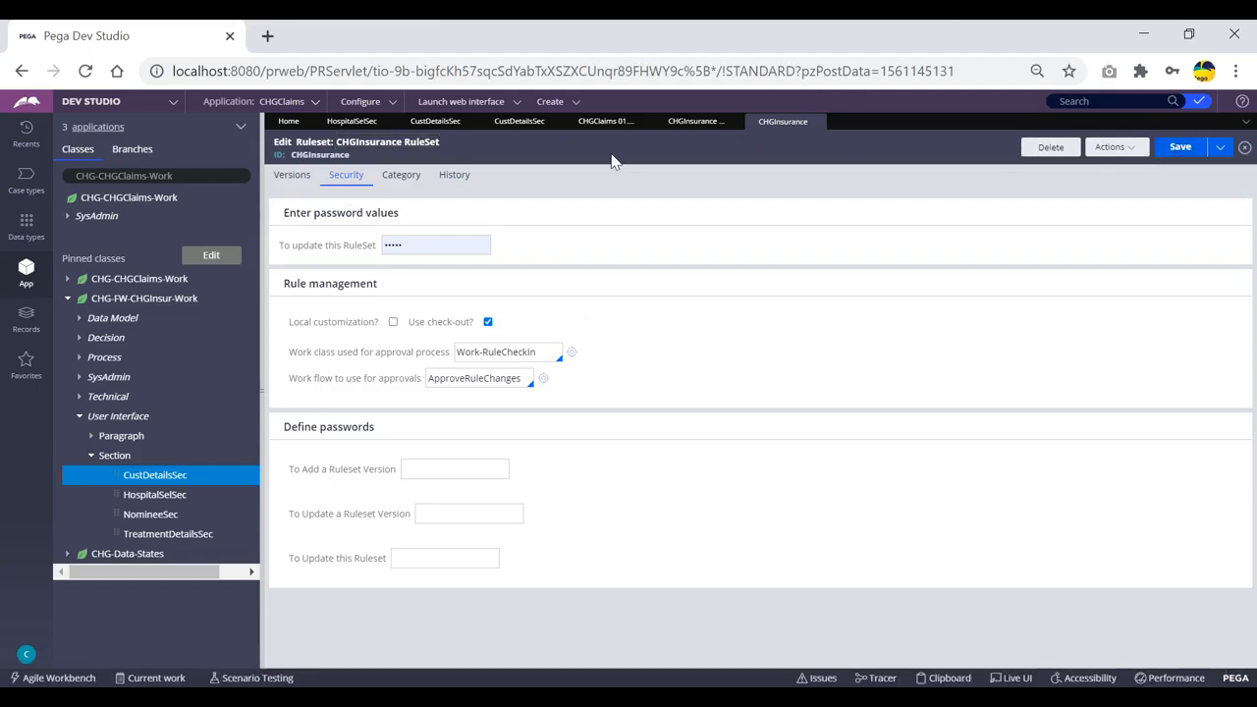
click(425, 123)
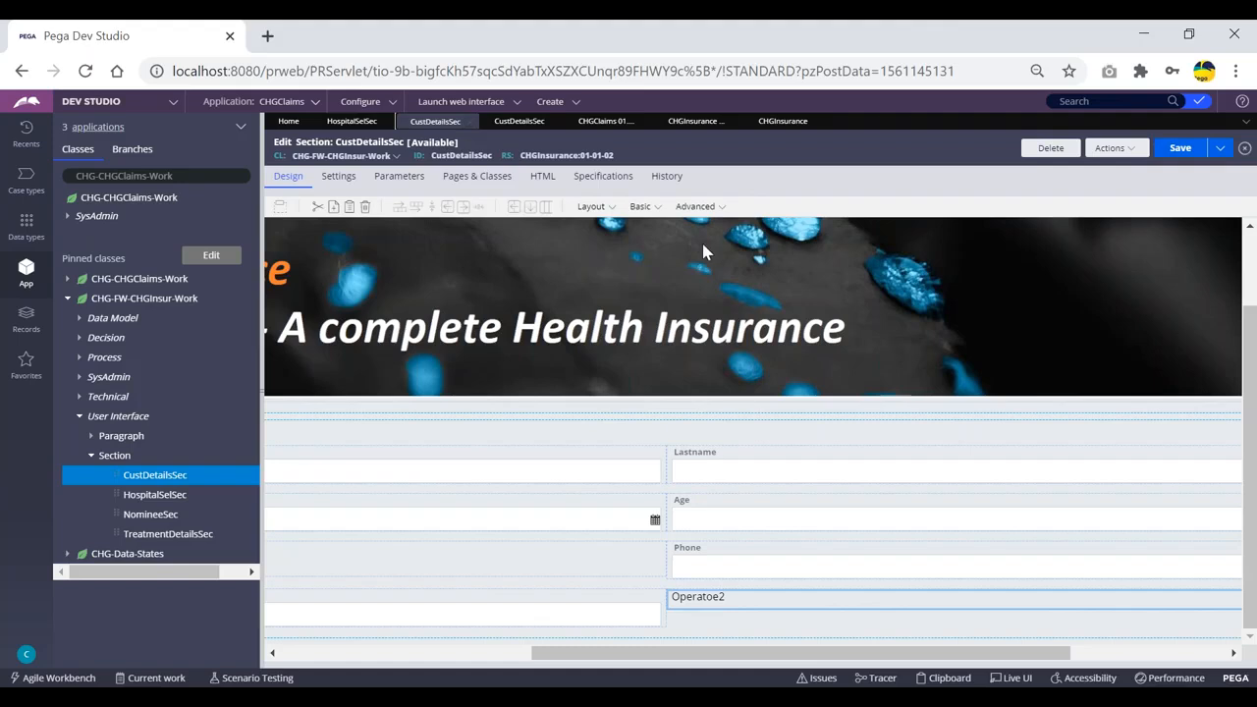
Refresh CustDetailsSec and check it out.
click(1113, 148)
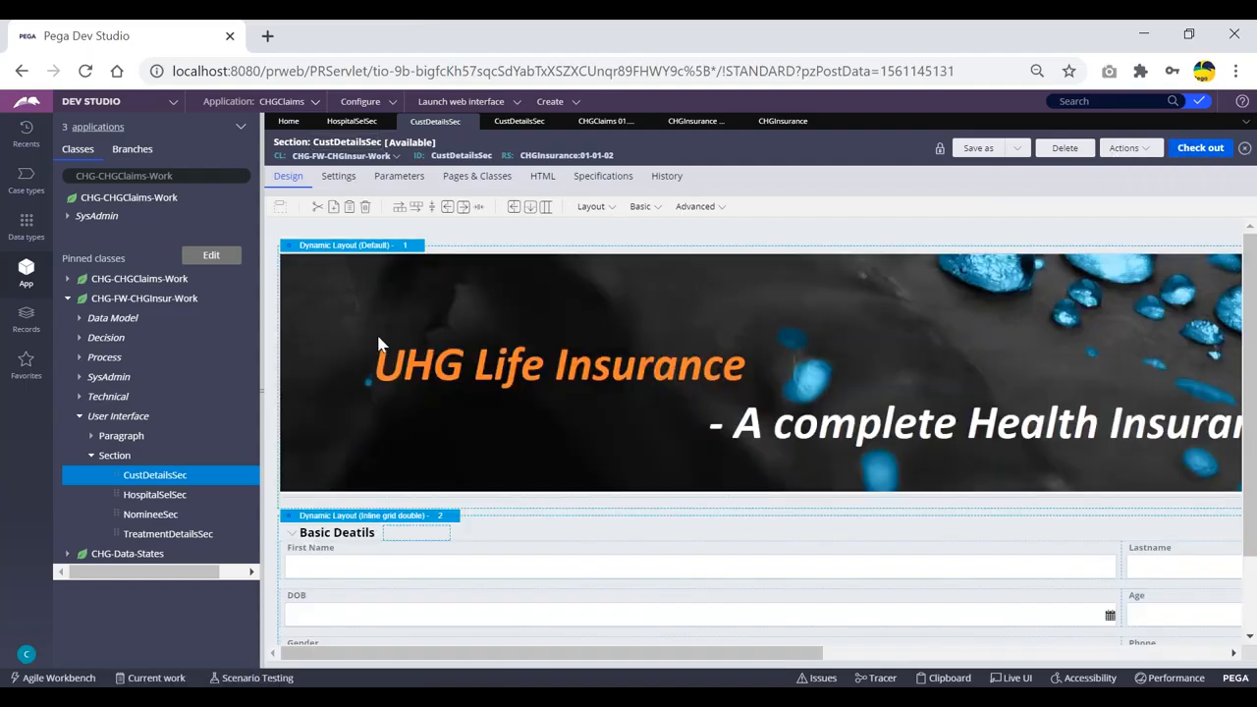
scroll(814, 559, down, 1)
scroll(815, 559, up, 1)
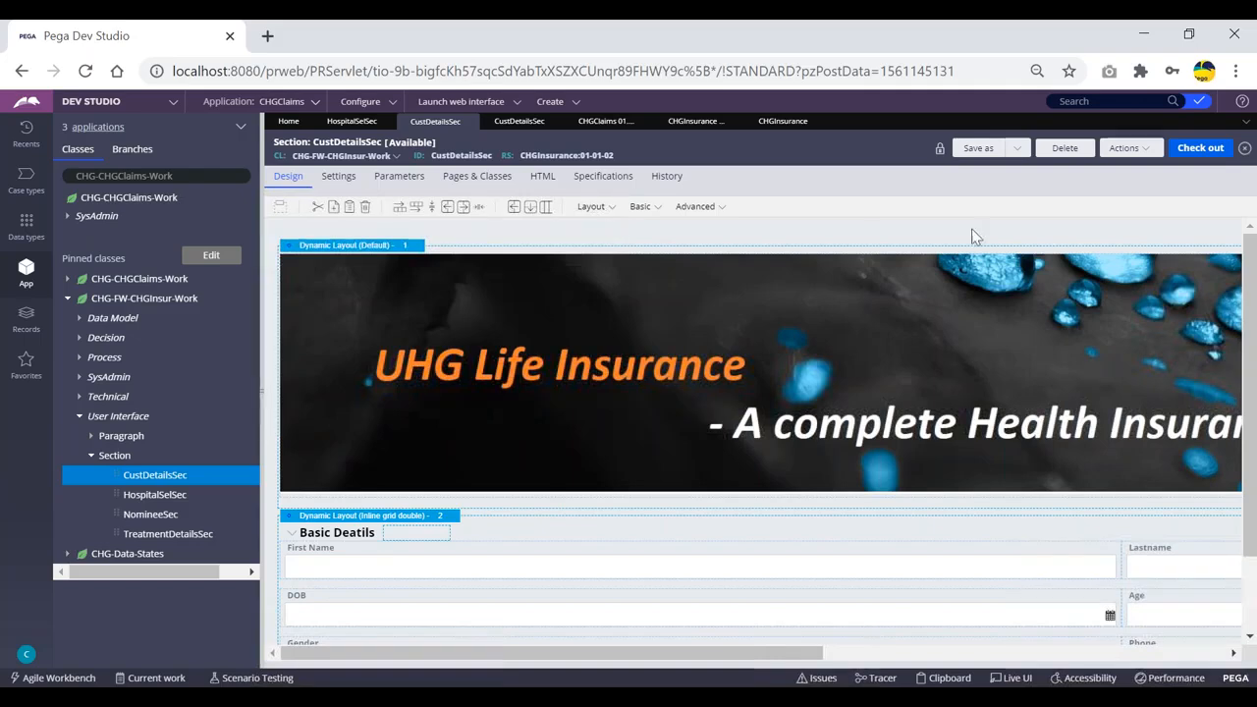
scroll(763, 381, down, 1)
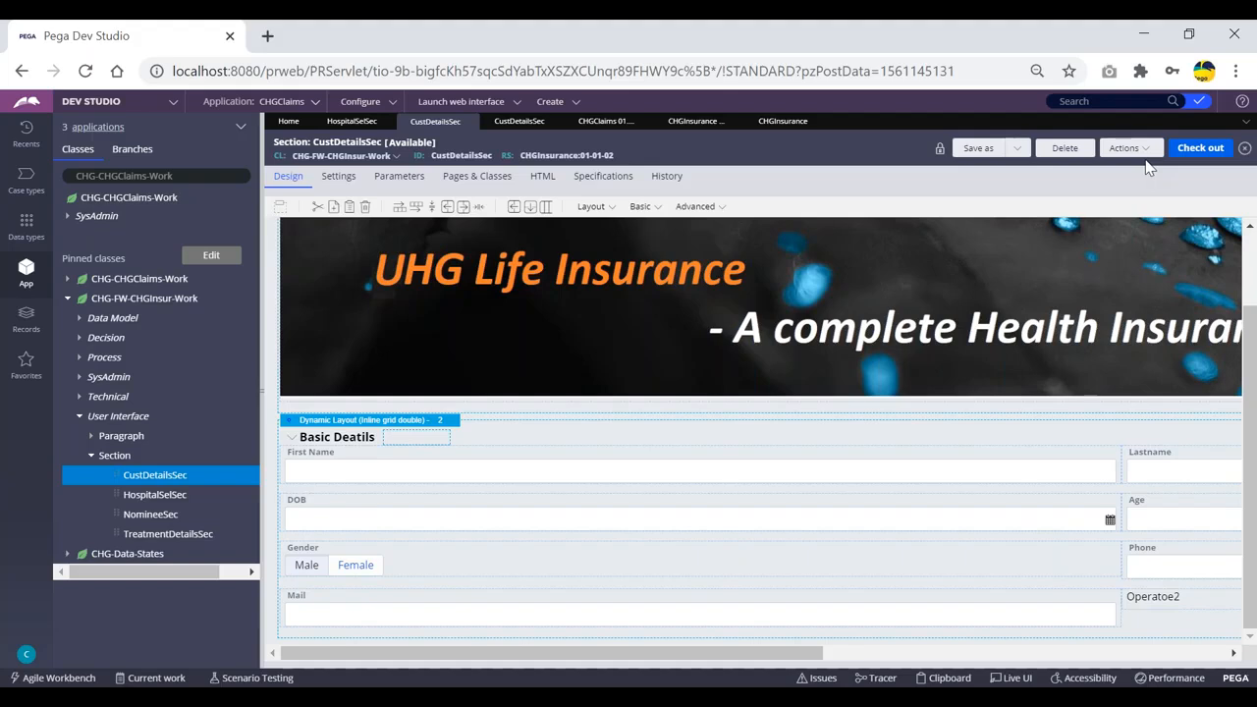
click(1203, 156)
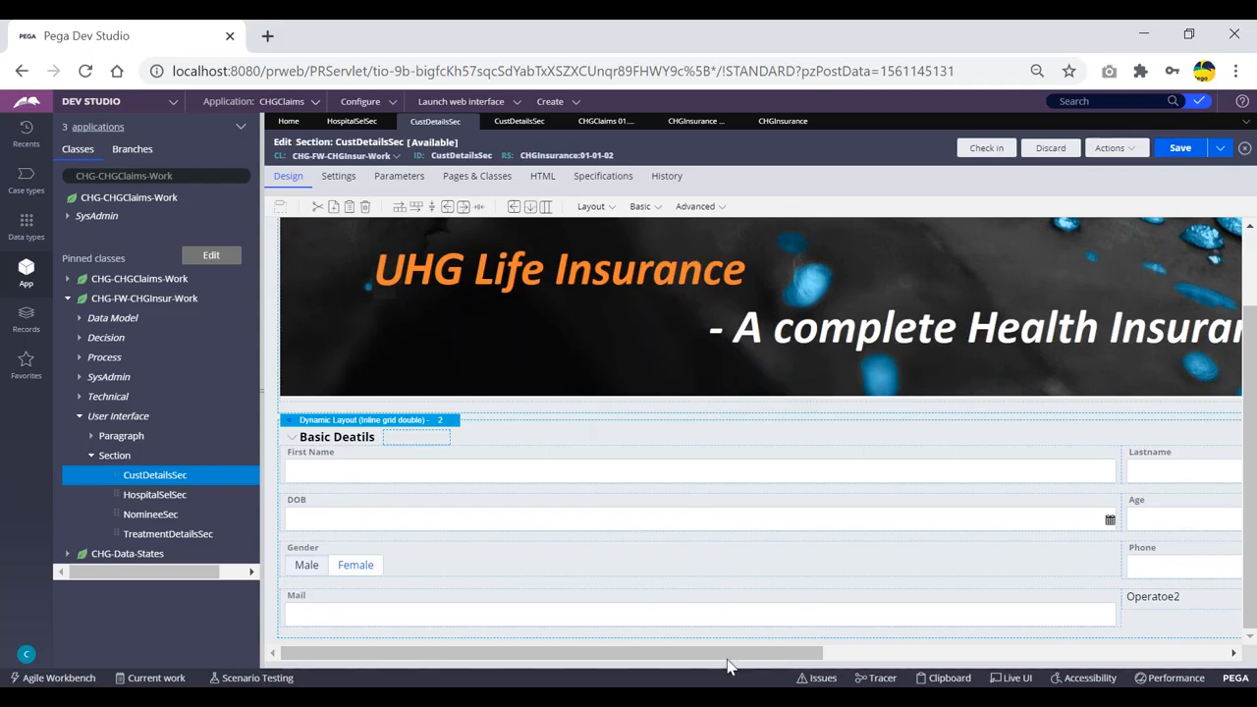
Change the label value from Operatoe2 to Operatoe1, submit, and save the checked-out section.
drag(732, 658, 857, 609)
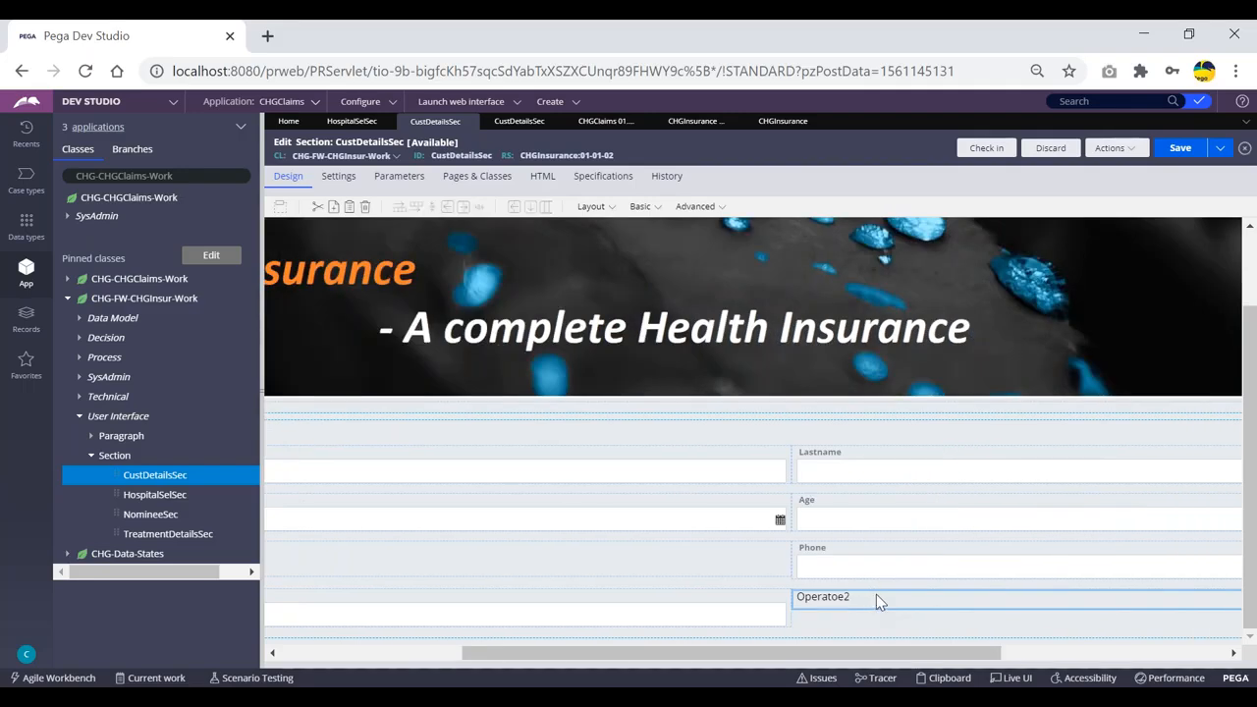
double_click(876, 599)
click(708, 269)
key(BackSpace)
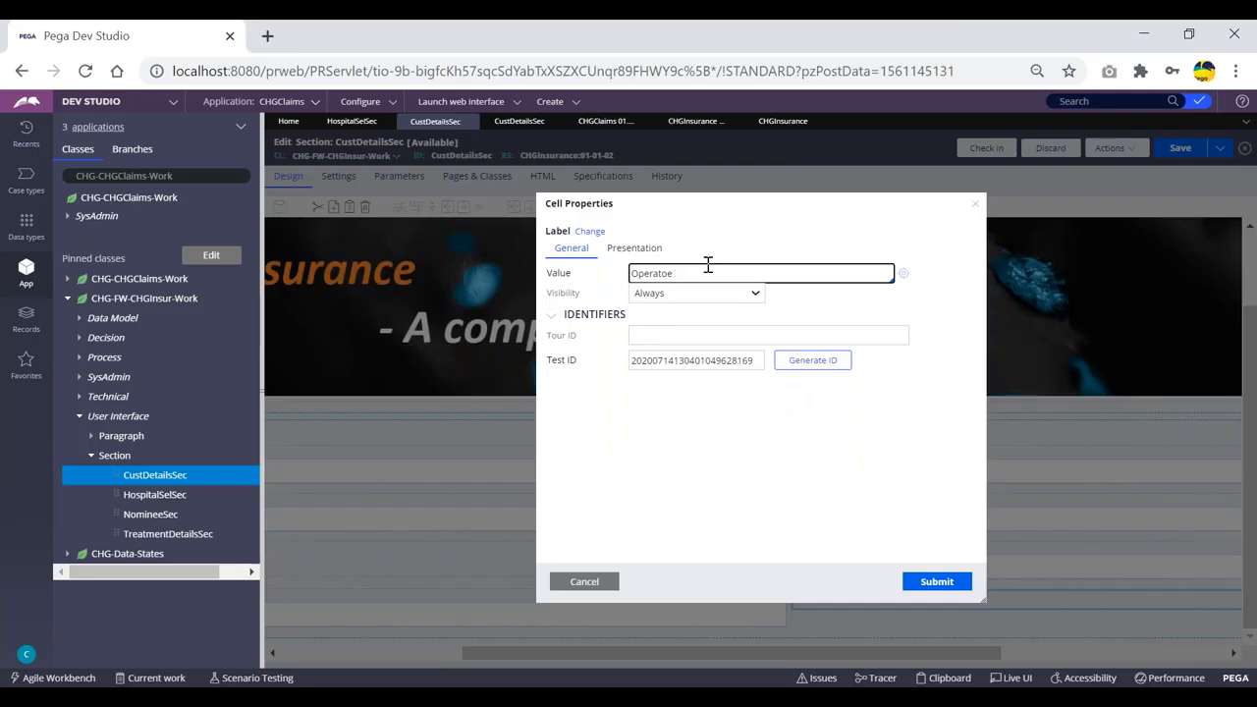
click(929, 584)
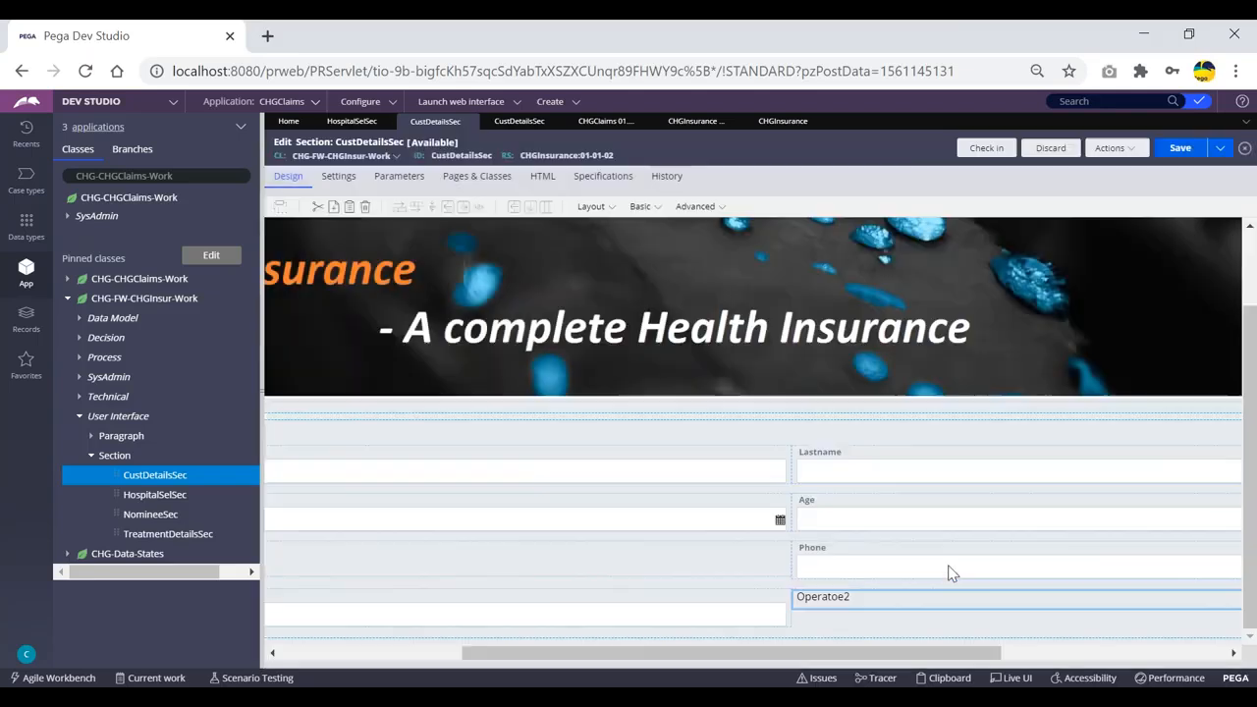
click(1182, 150)
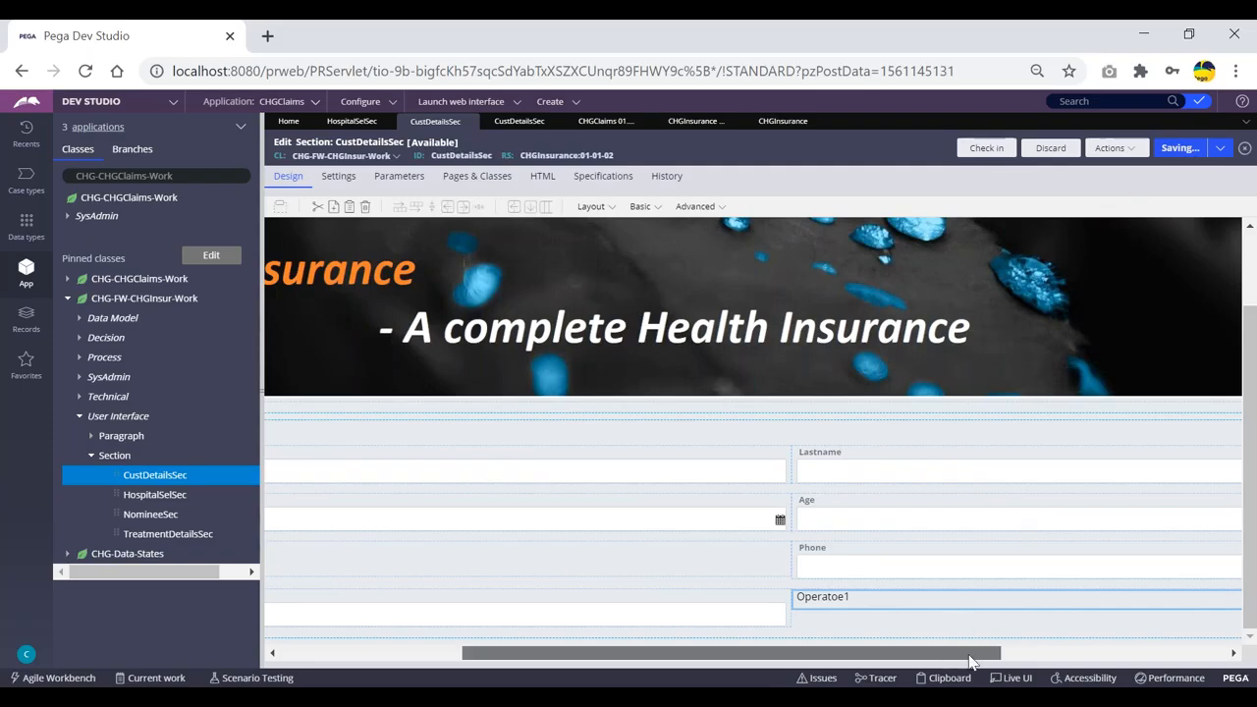
drag(971, 663, 1034, 663)
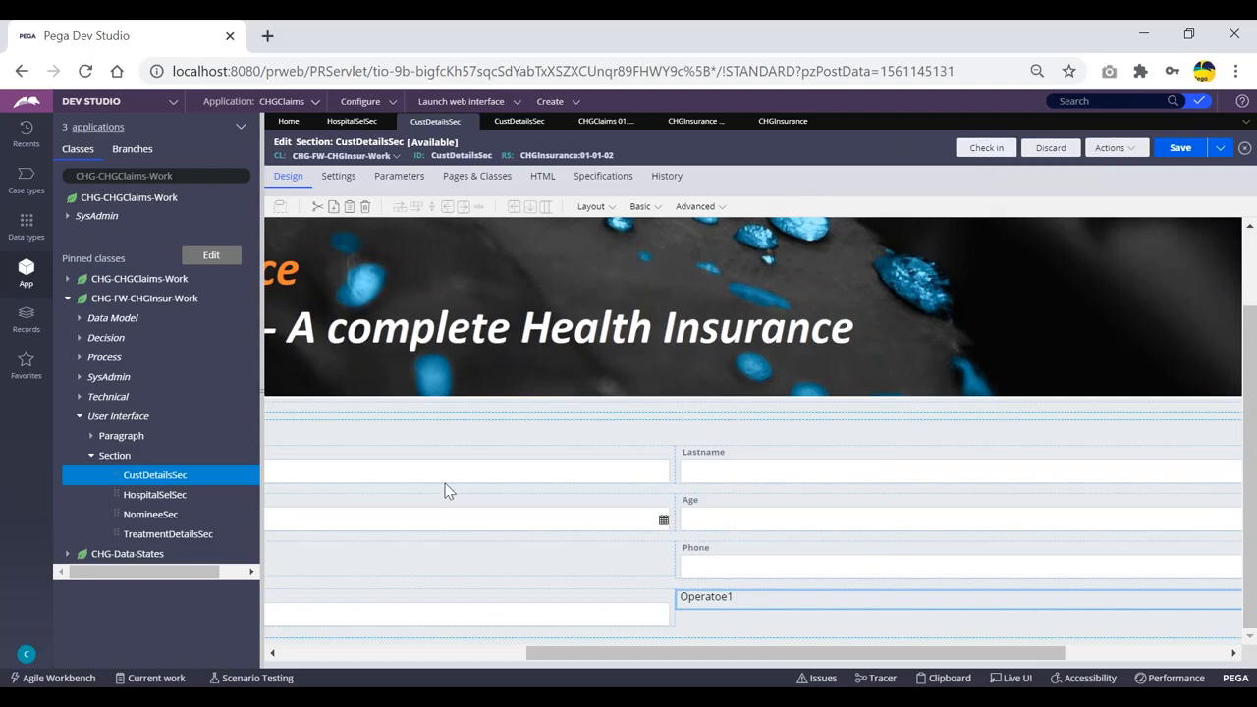
mouse_move(426, 684)
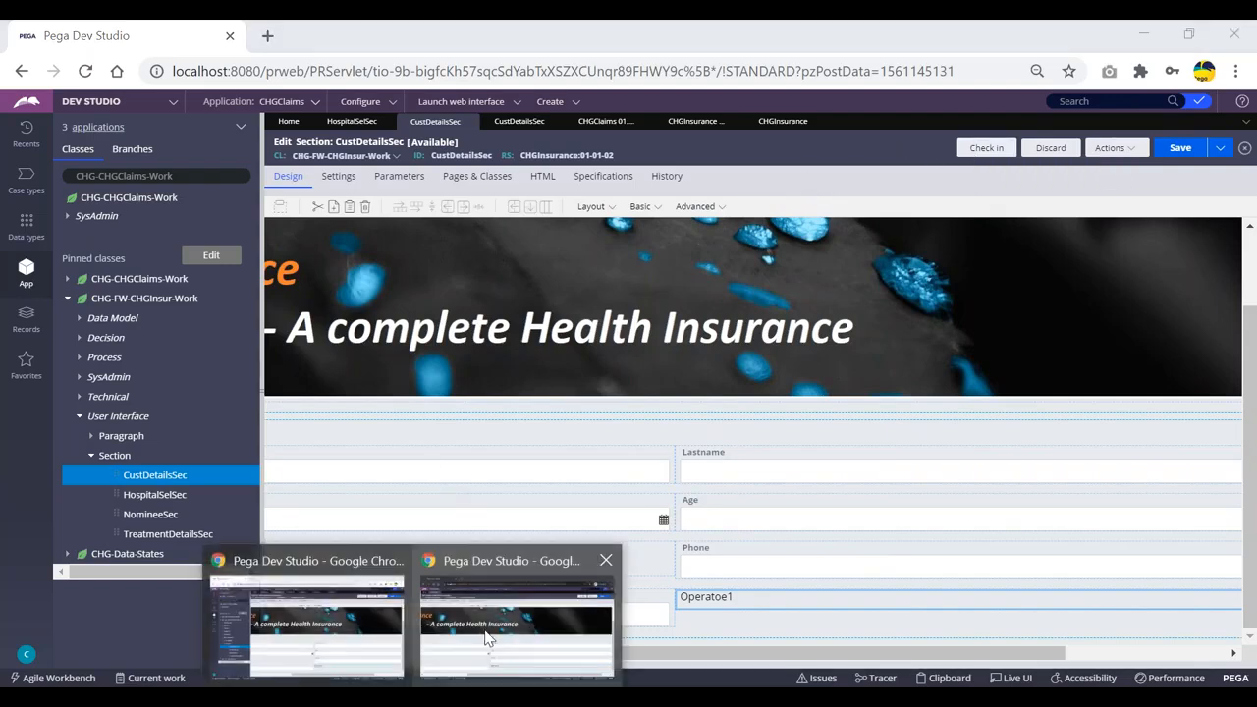
click(491, 637)
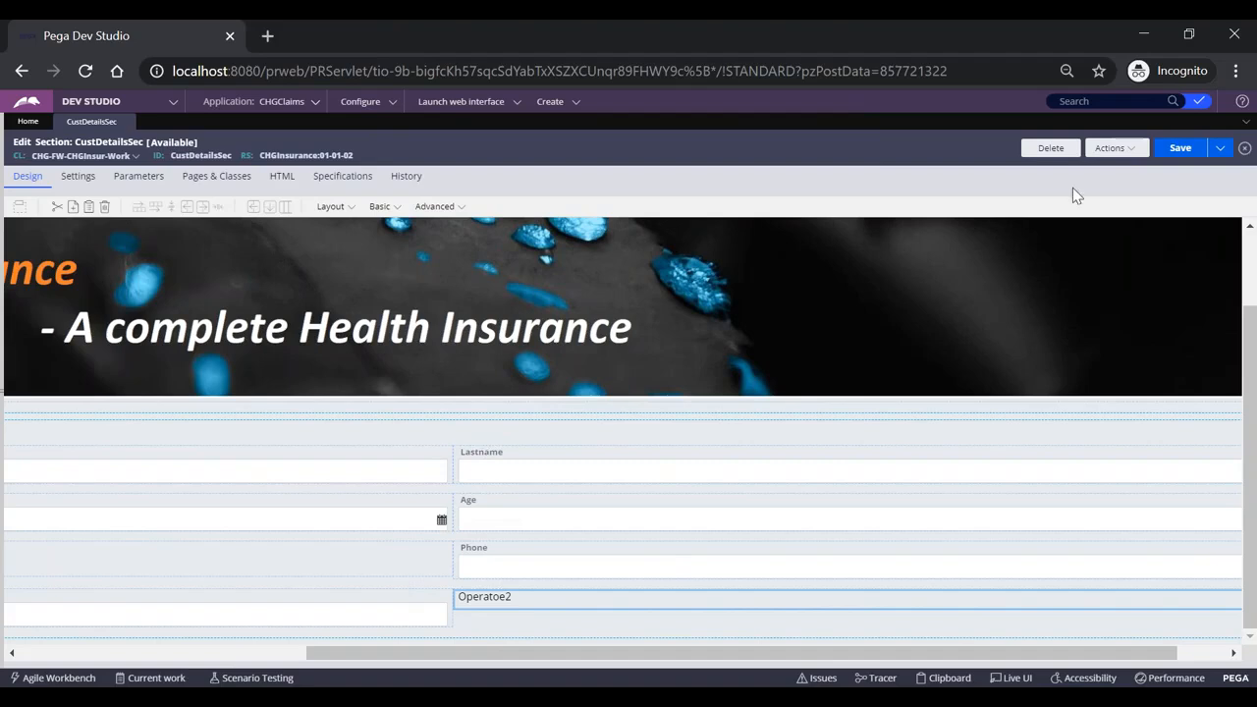
Refresh CustDetailsSec in the incognito window, still showing Operatoe2, and note who has it checked out.
click(1112, 149)
click(1070, 202)
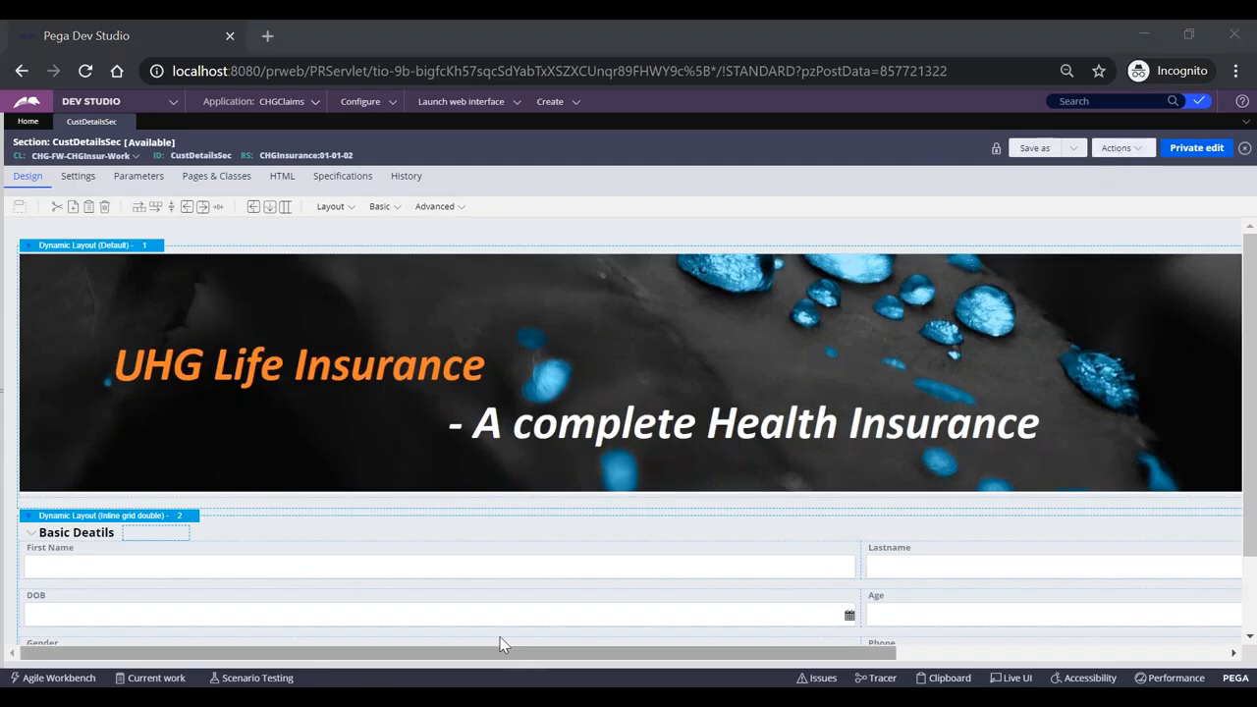
mouse_move(494, 677)
click(363, 624)
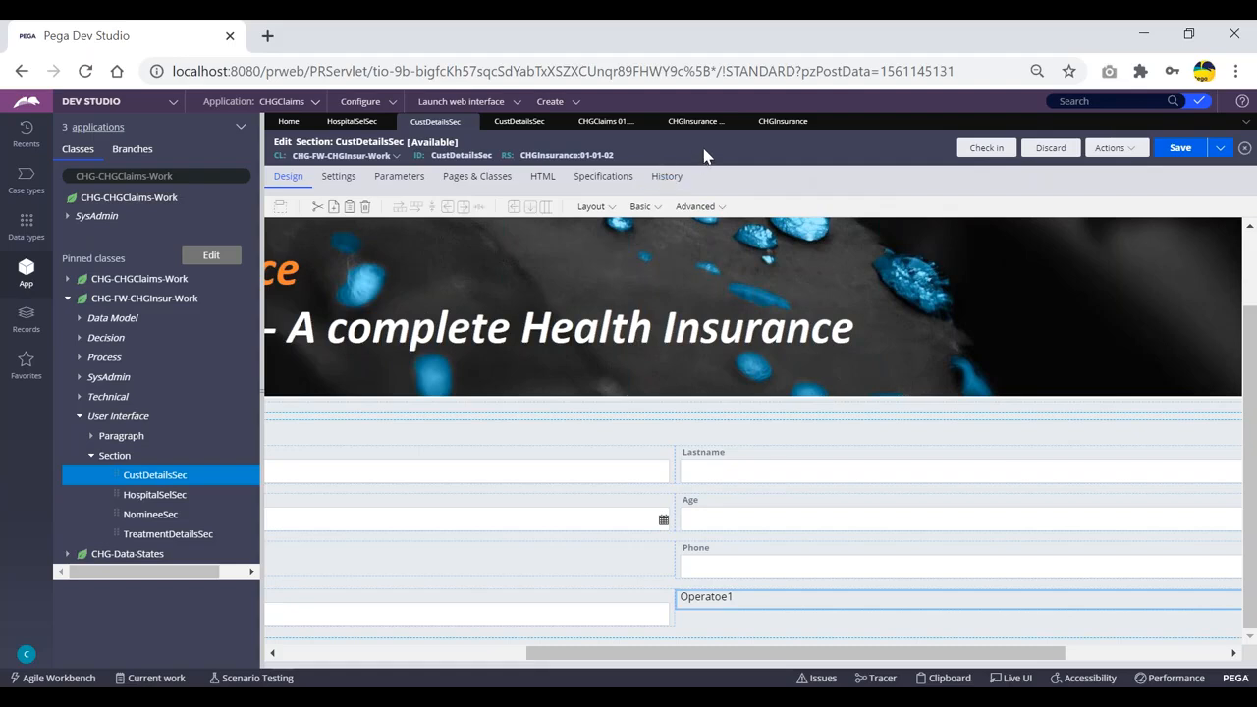
click(1060, 152)
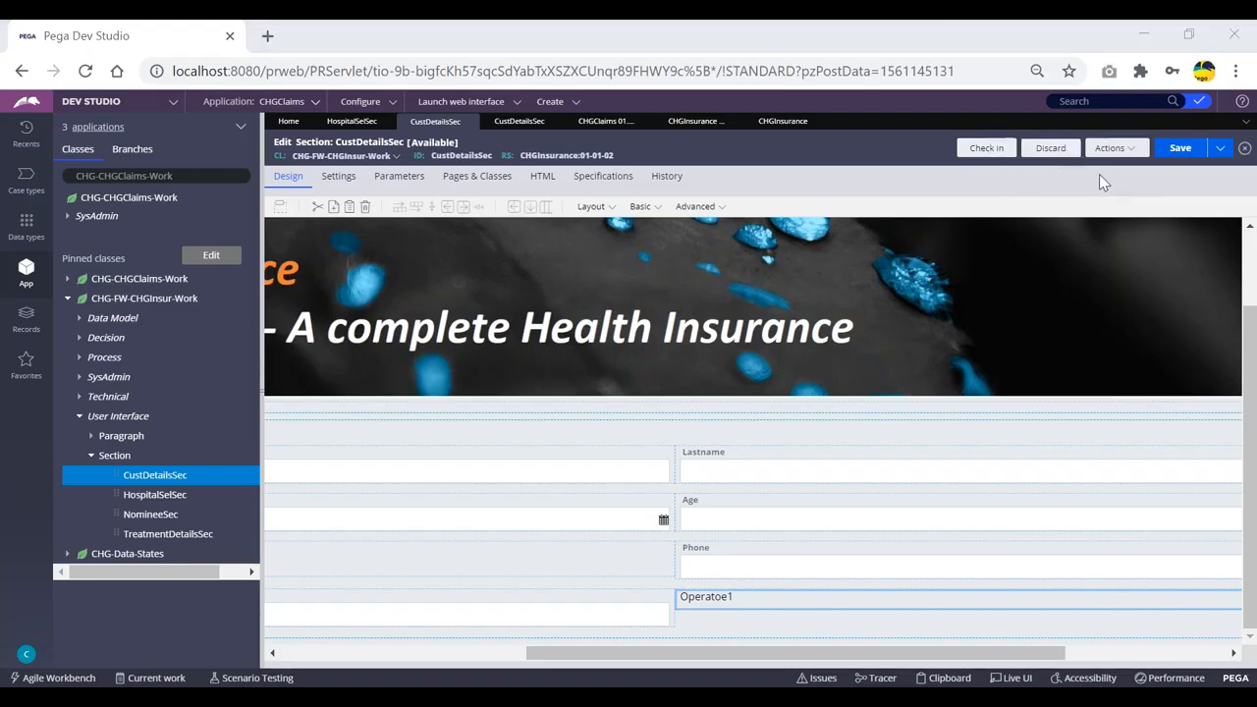
Compare with the main Dev Studio window, then return to the incognito window's section.
key(alt+Tab)
mouse_move(408, 696)
click(361, 638)
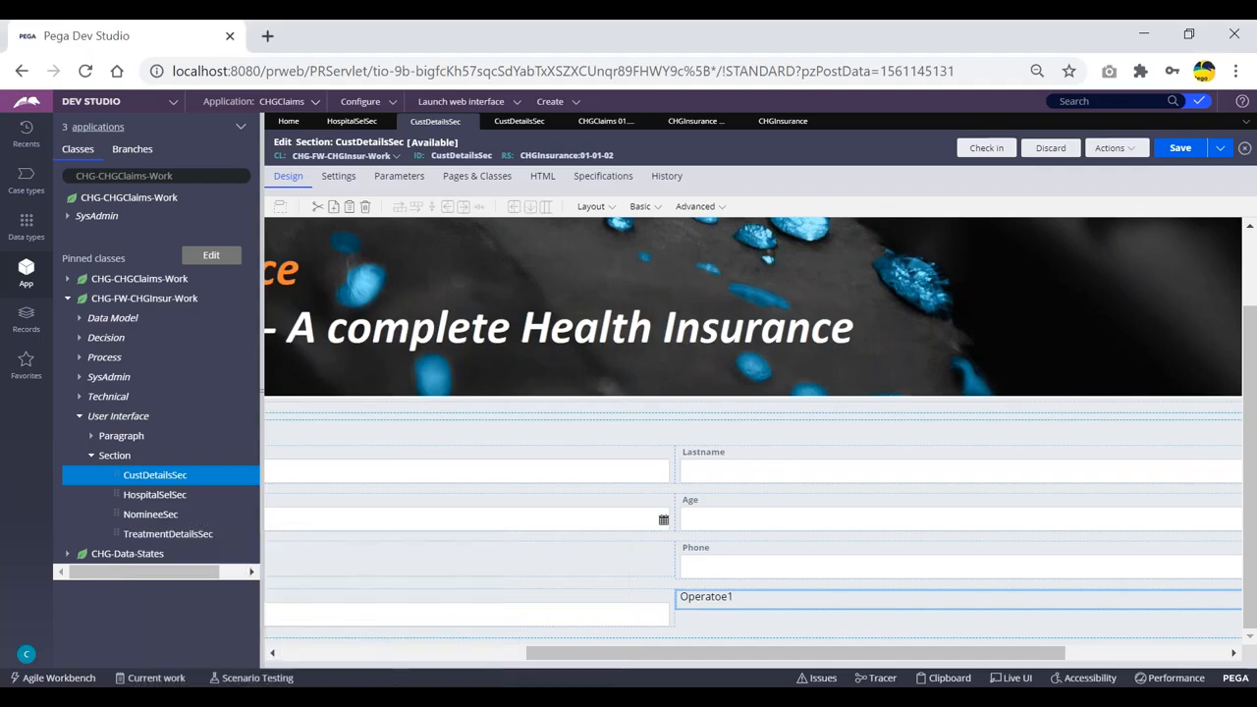
click(525, 623)
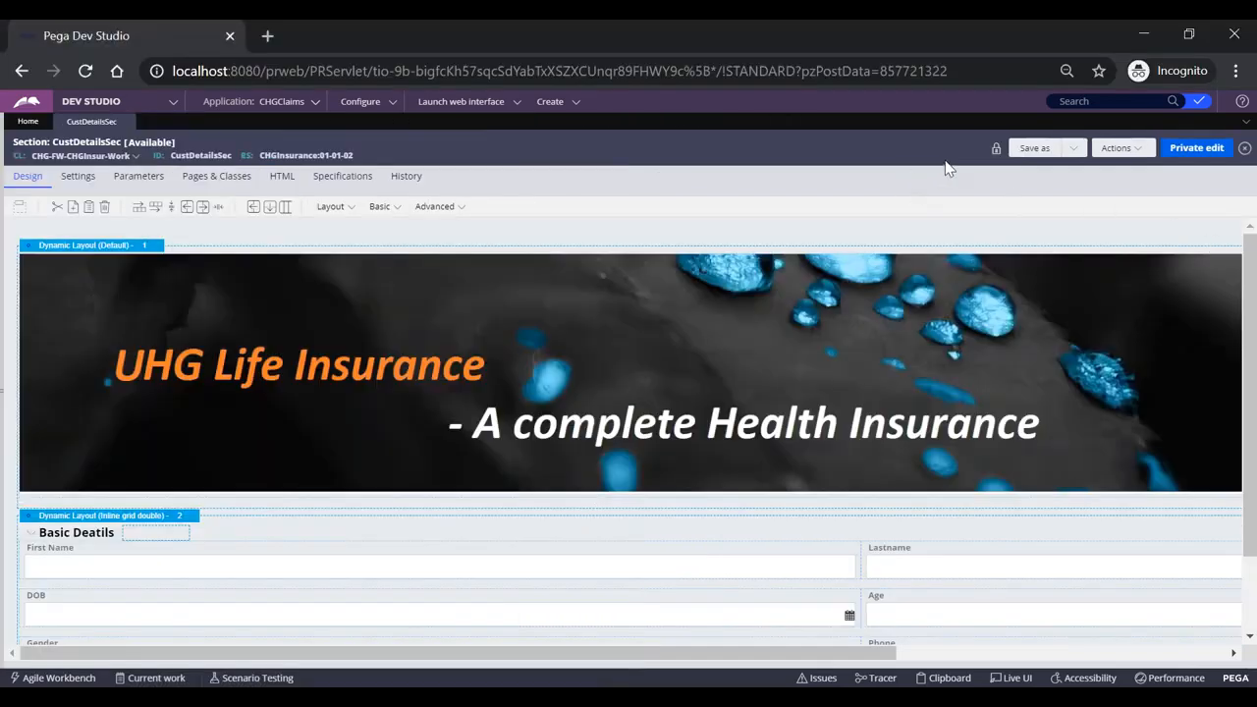
scroll(964, 467, down, 1)
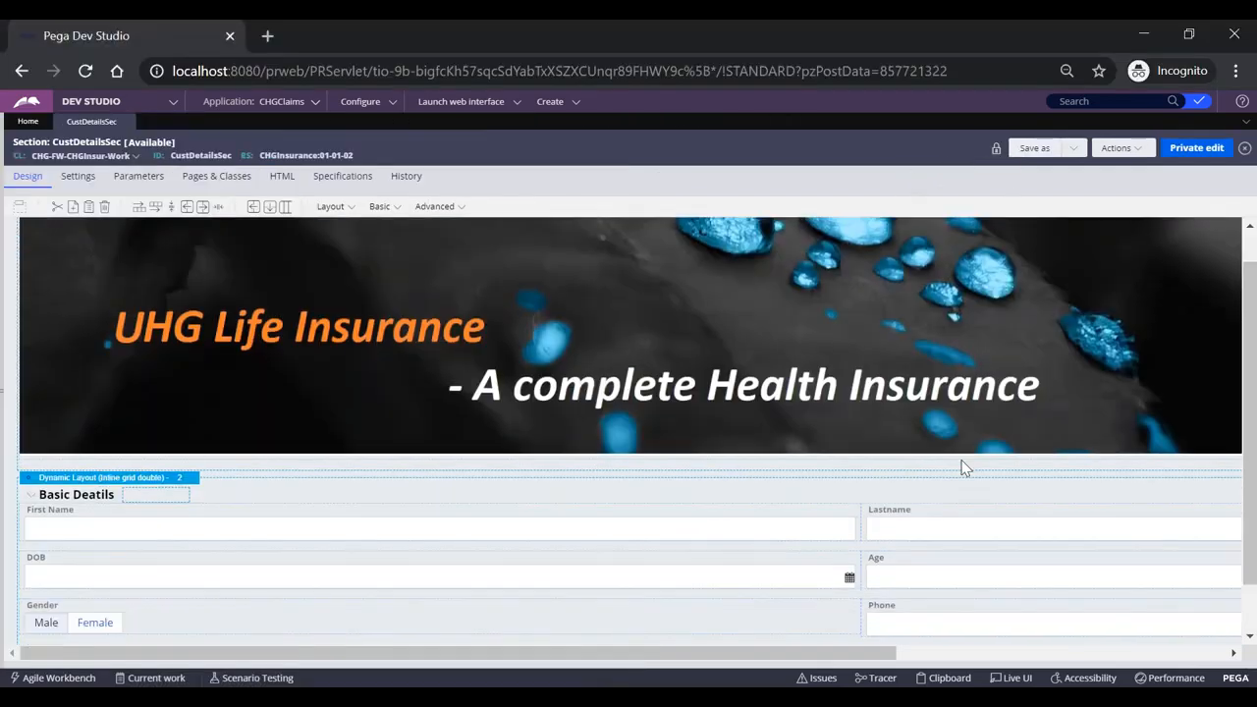
scroll(965, 466, down, 1)
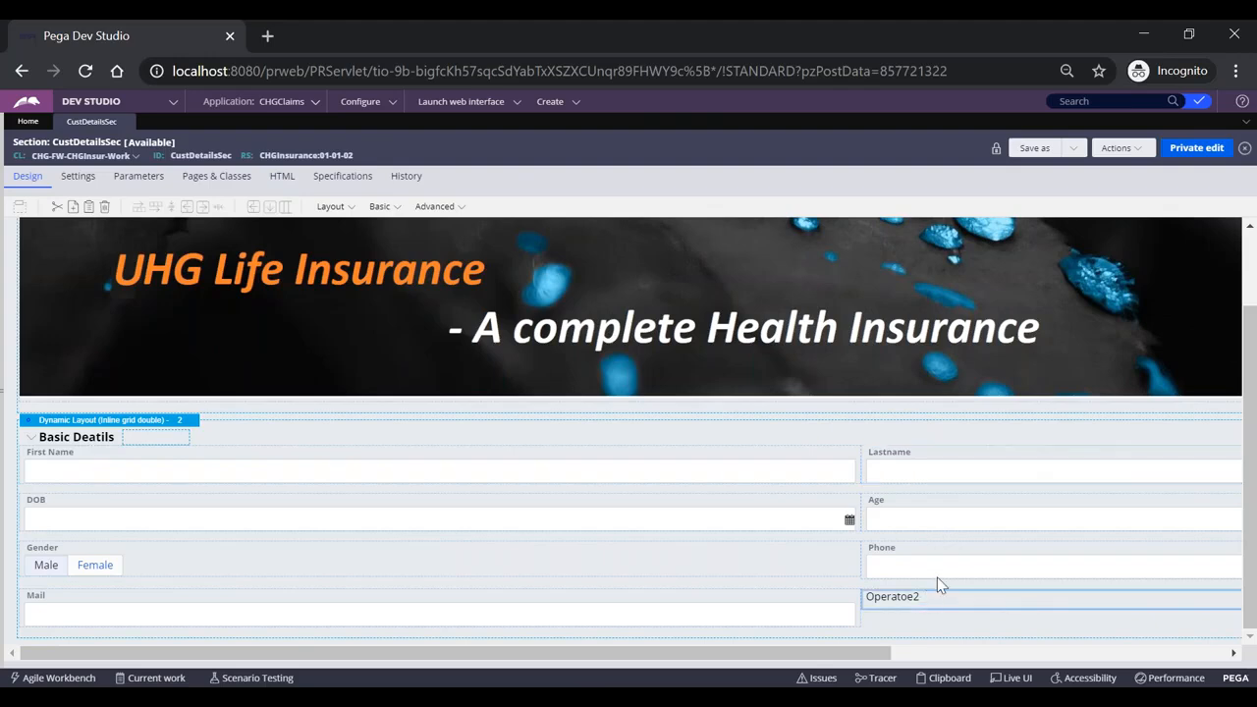
scroll(938, 585, up, 2)
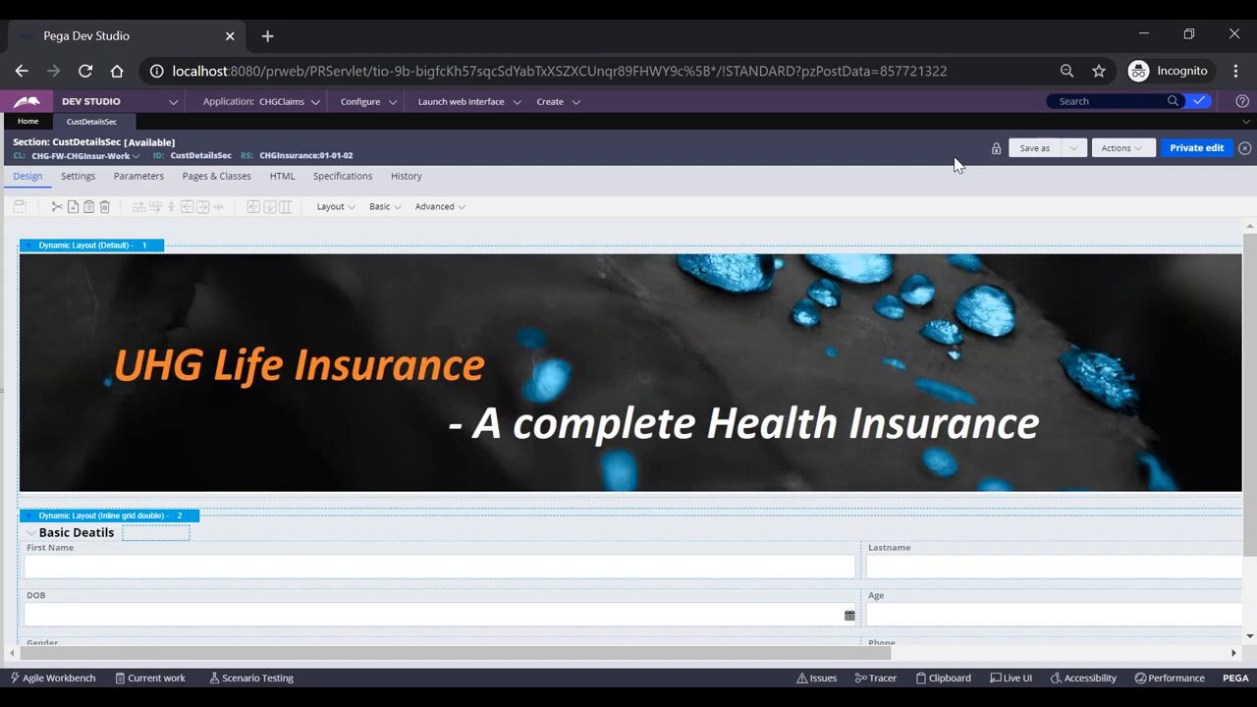
Request a private edit, review the checked-out warning, discard the main checkout, and cancel the private edit.
click(1199, 157)
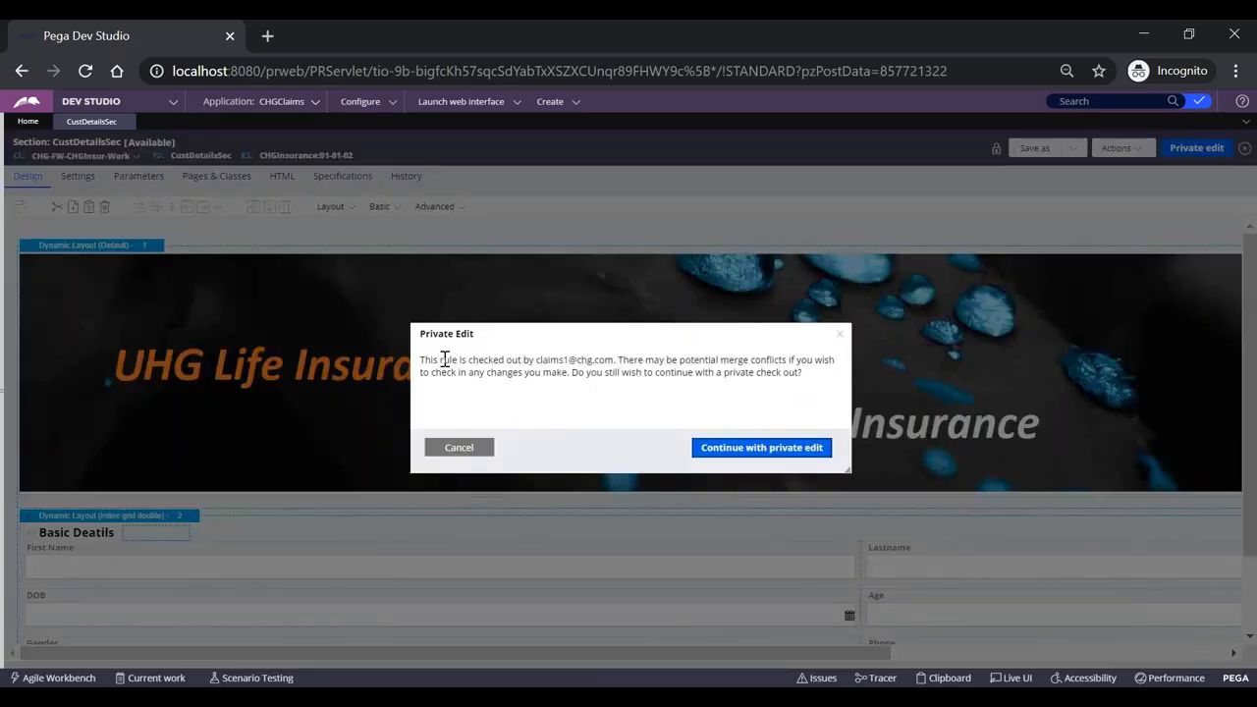
drag(453, 360, 616, 360)
double_click(587, 359)
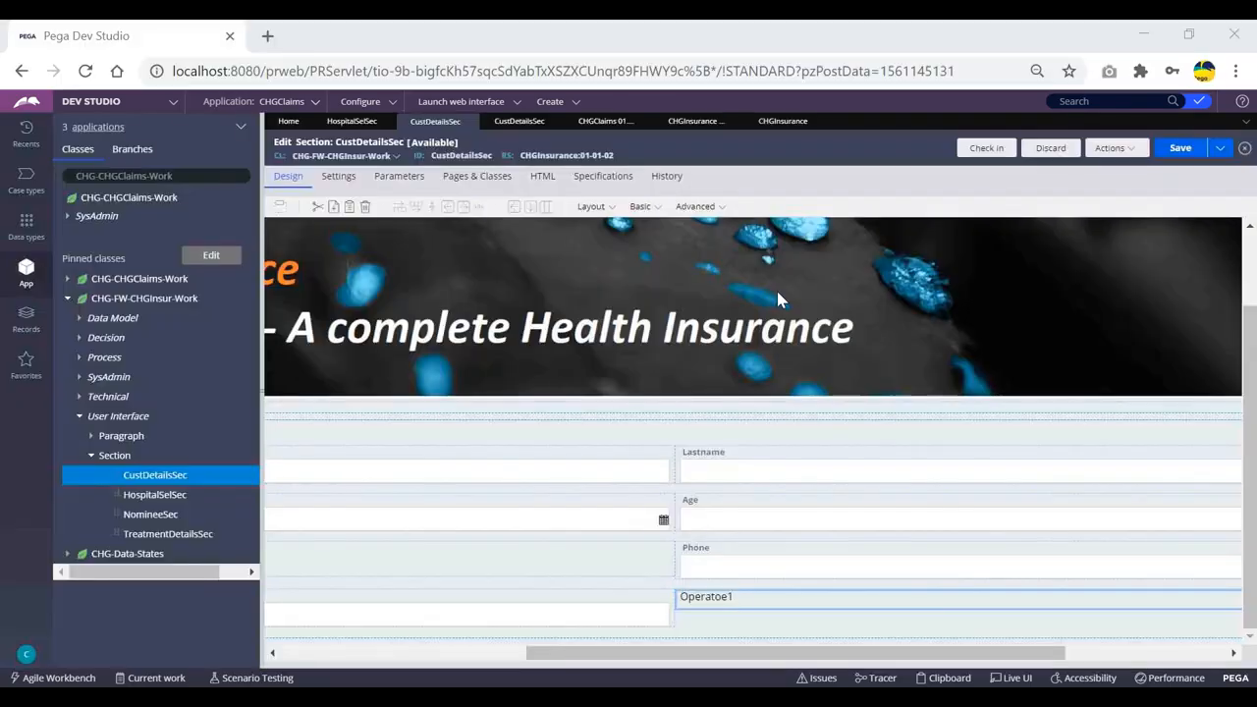
click(1050, 148)
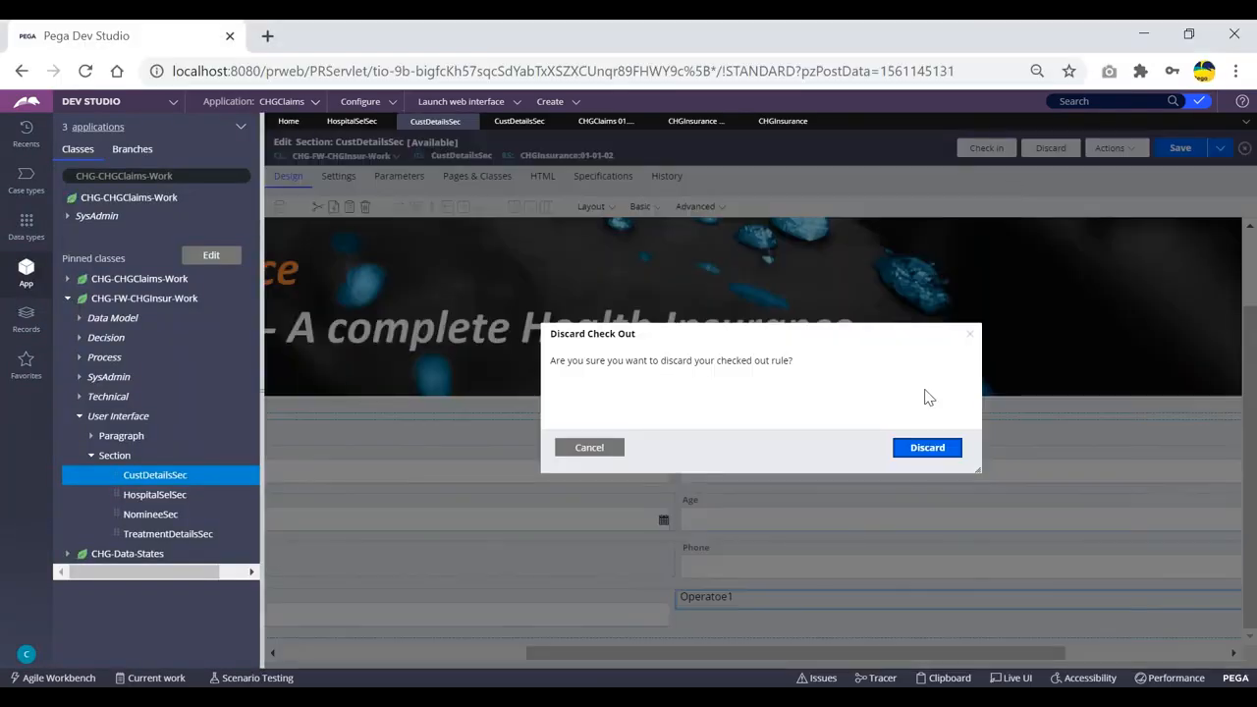
click(923, 448)
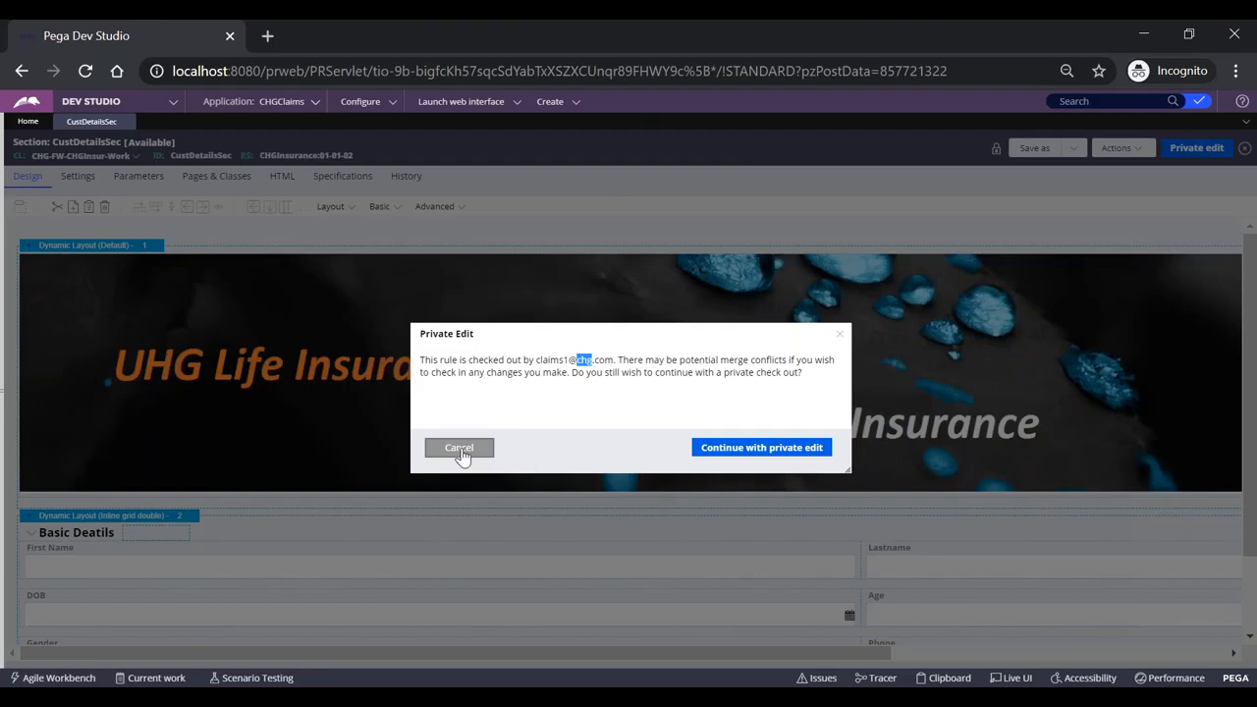
click(447, 450)
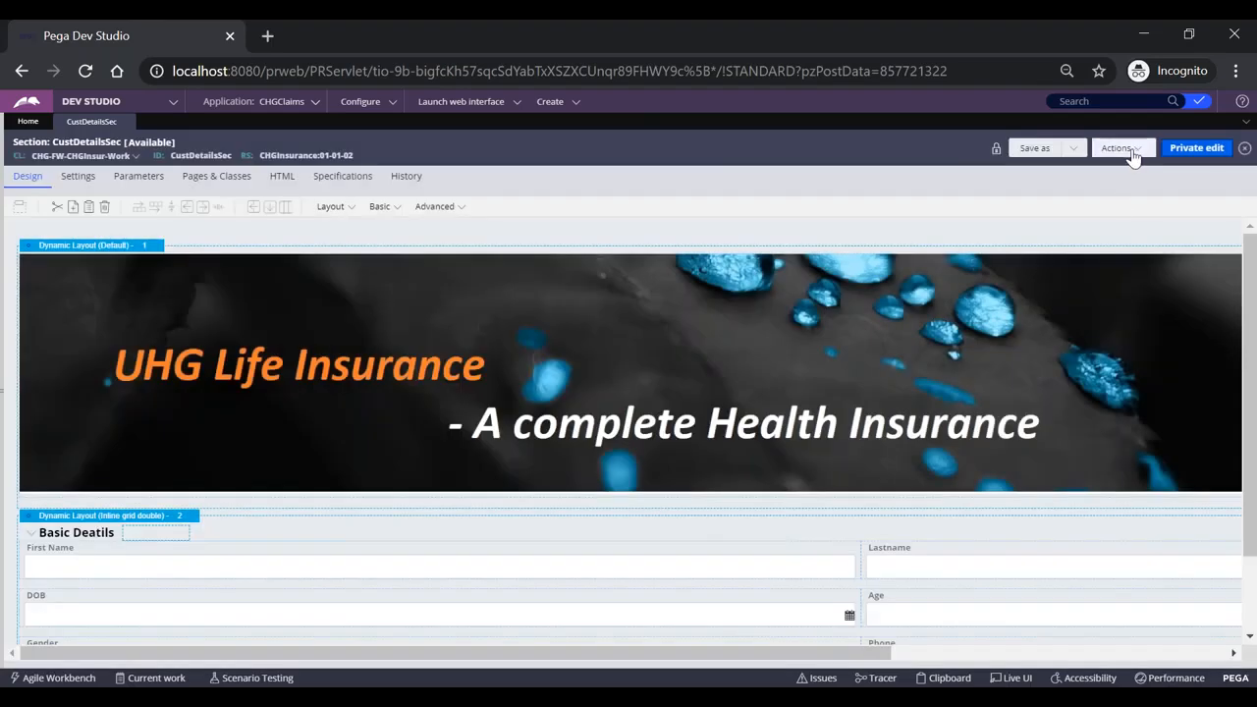
Refresh CustDetailsSec and confirm Discard in the Discard Check Out dialog.
click(1132, 155)
click(1077, 200)
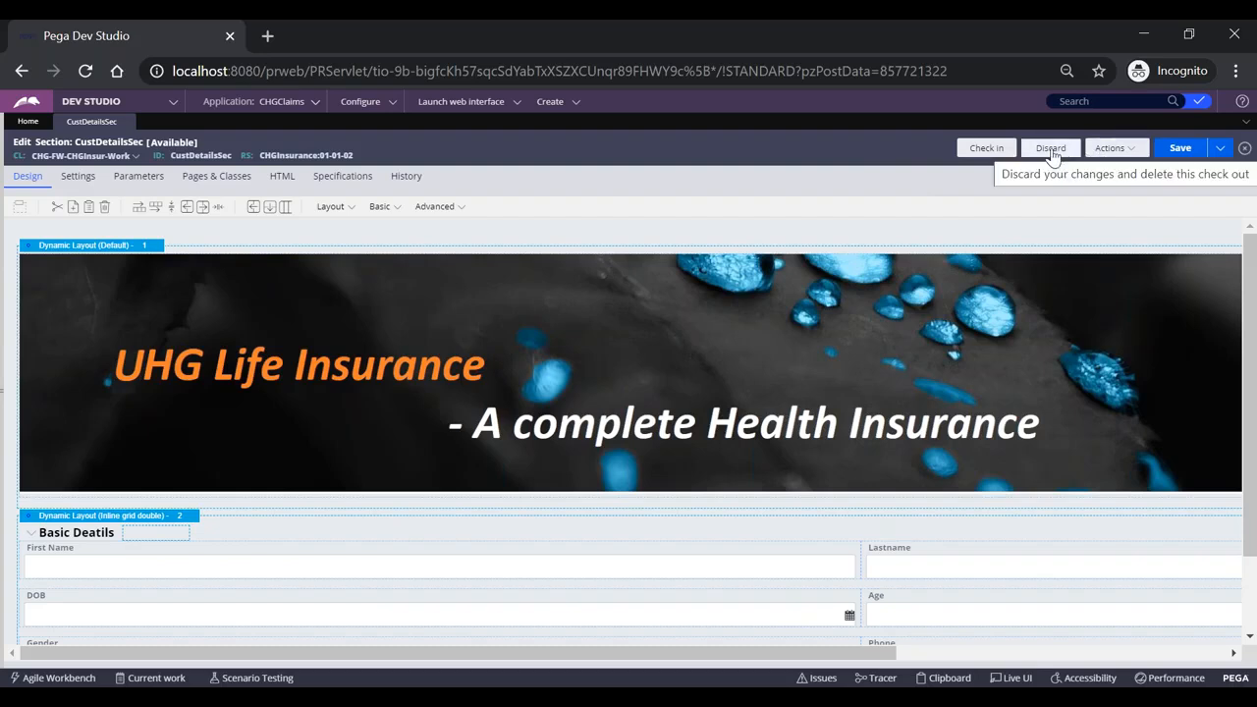
click(1051, 148)
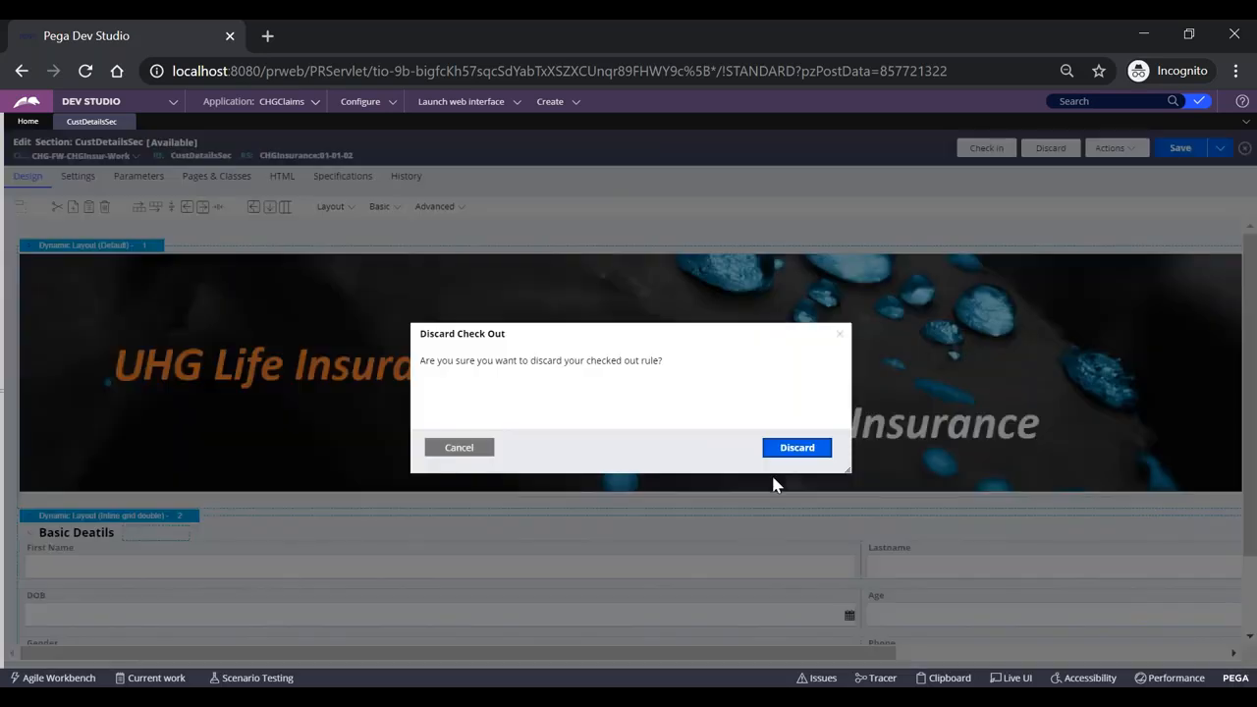
click(791, 450)
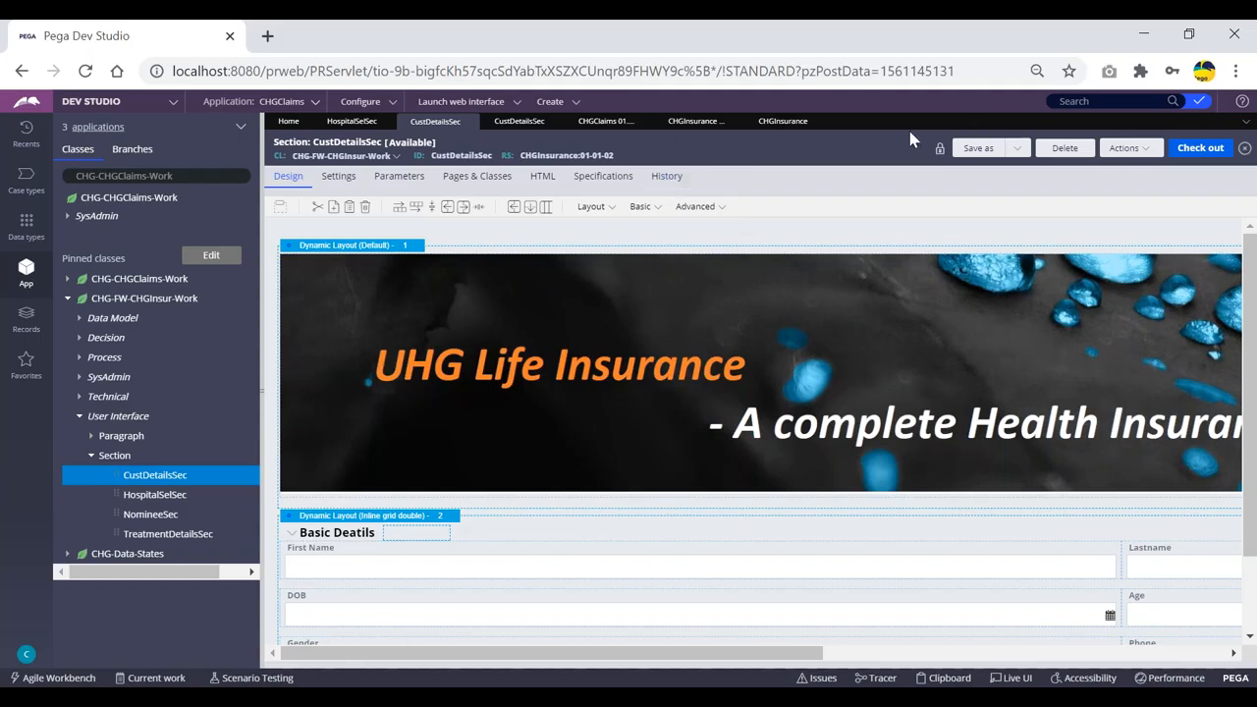
Check out the CustDetailsSec section rule for editing.
click(1200, 150)
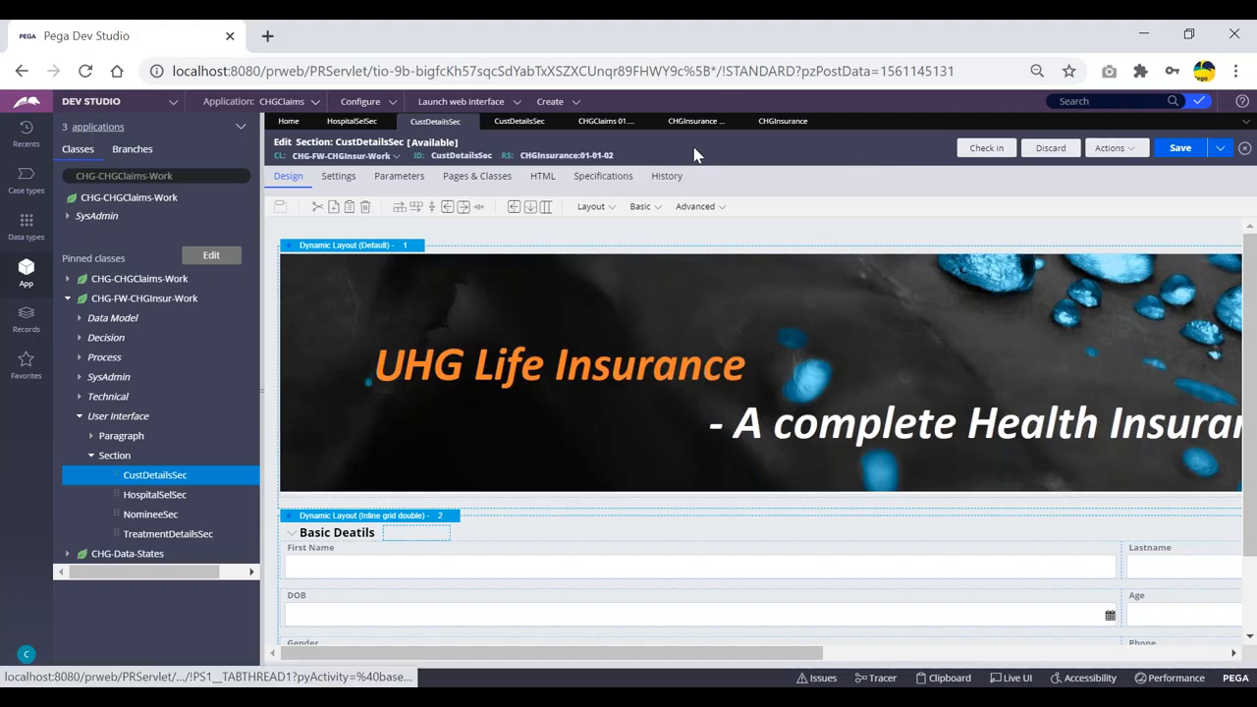
Open the read-only 01-01-01 version of CustDetailsSec from the section's version list.
click(1117, 150)
mouse_move(1061, 277)
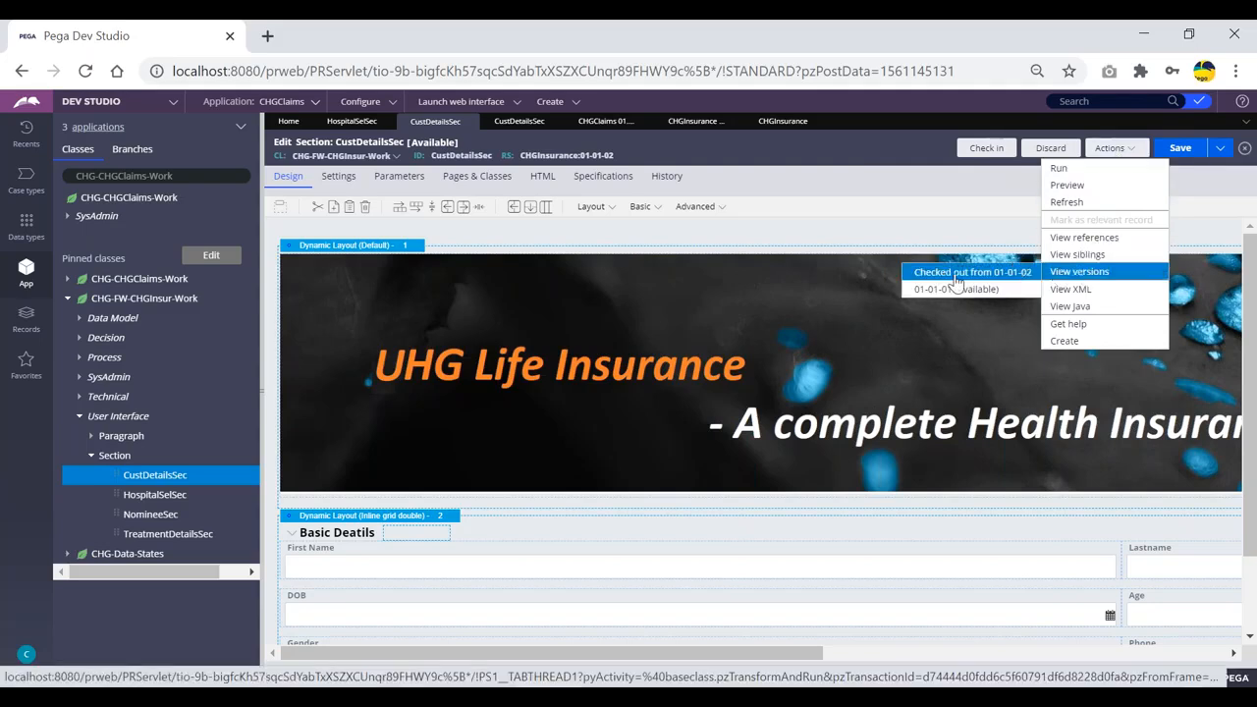
click(947, 291)
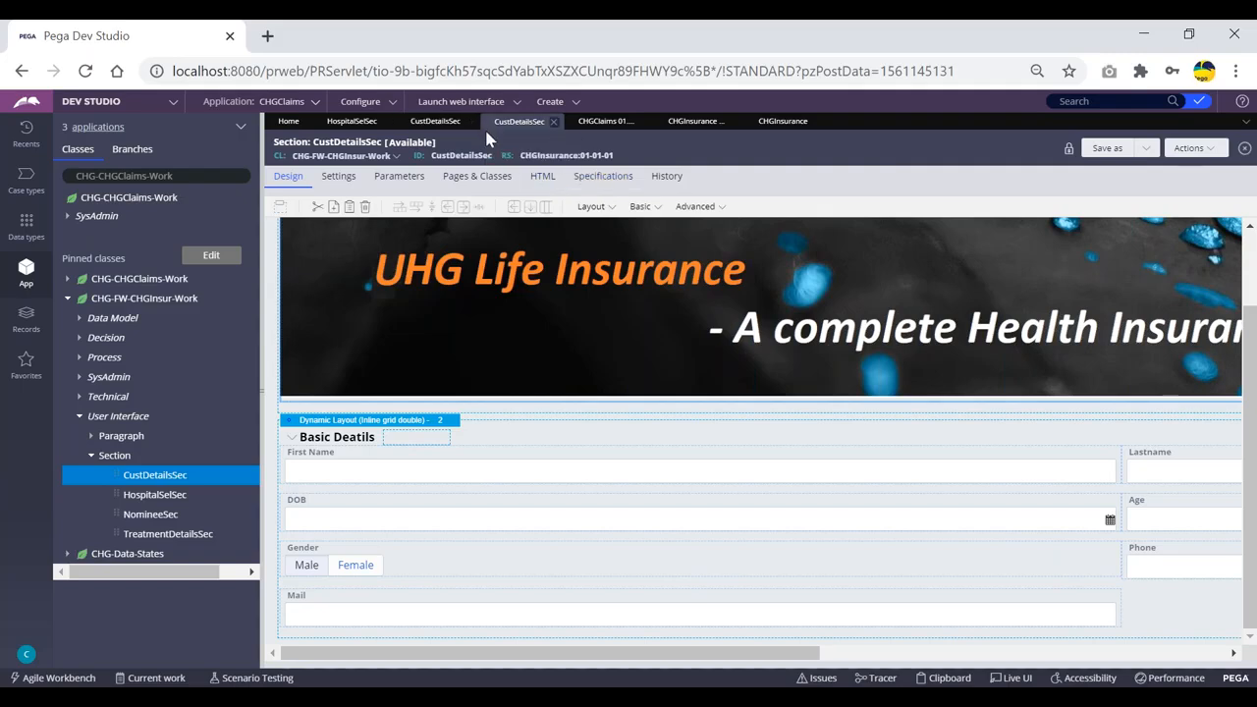
Search for 'sengemailnoti' and open the SendEmailNotification activity from the results.
click(1080, 100)
text(seng)
text(email)
key(Return)
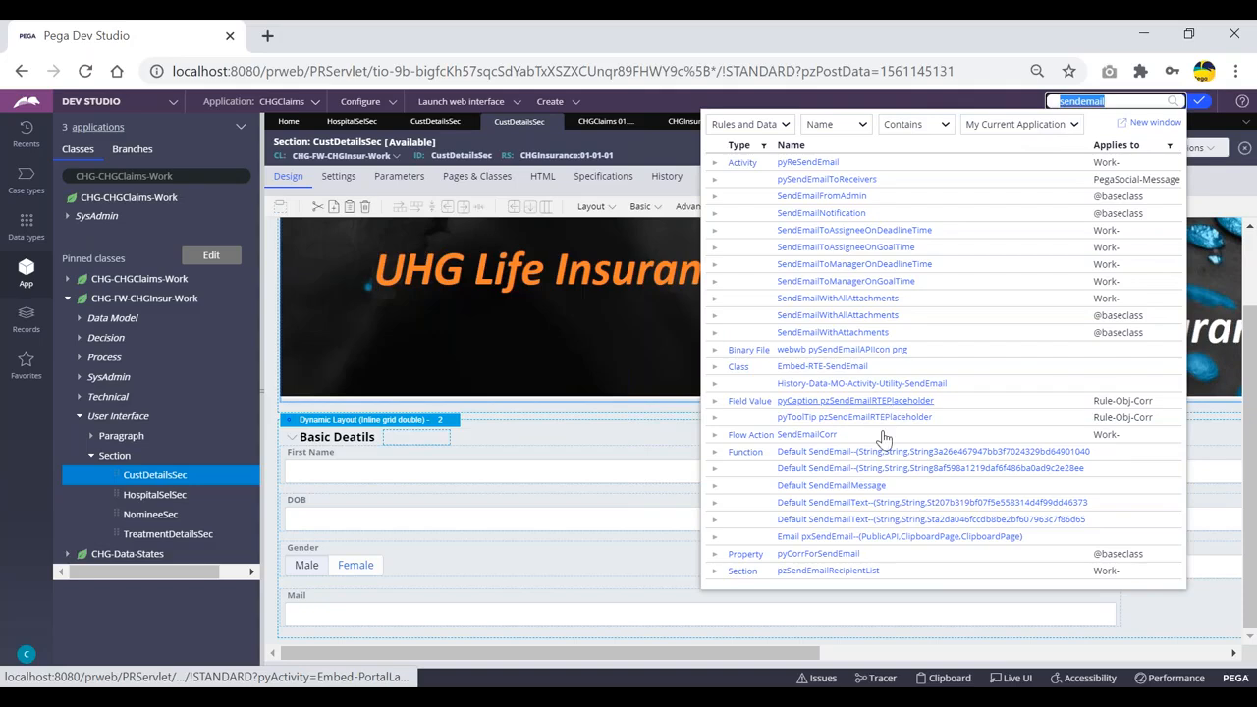
click(1127, 101)
text(noti)
key(Return)
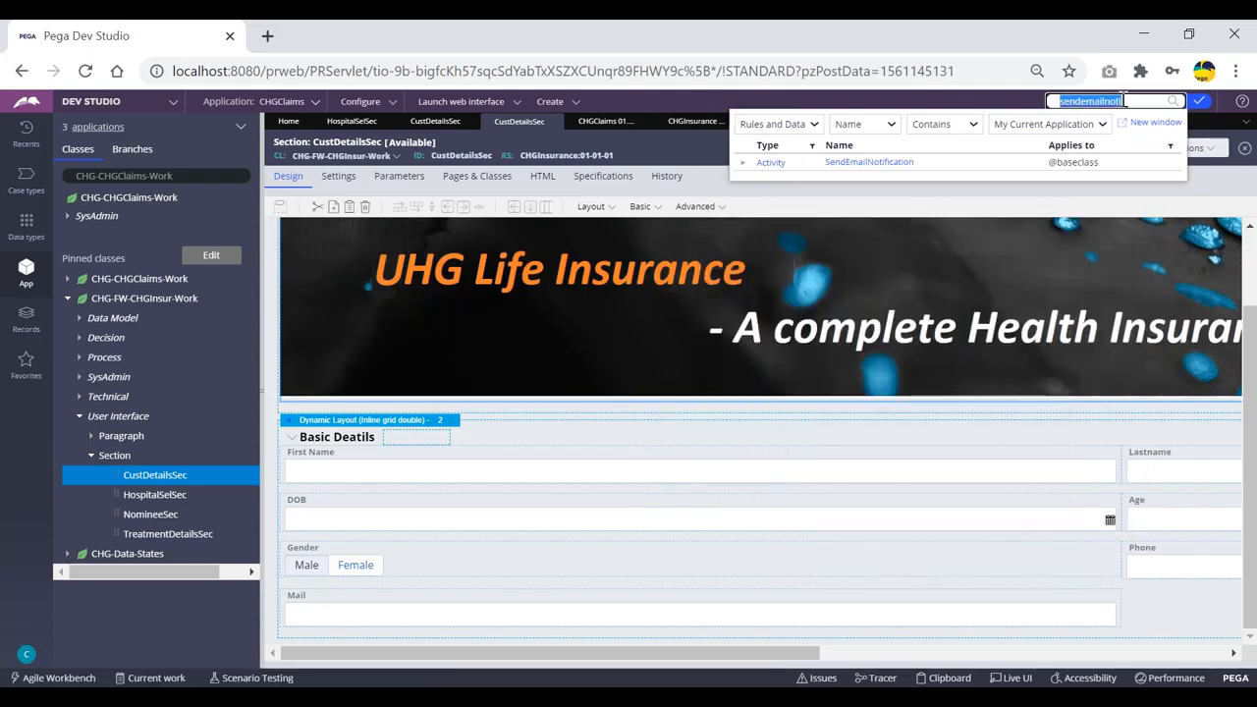
click(869, 163)
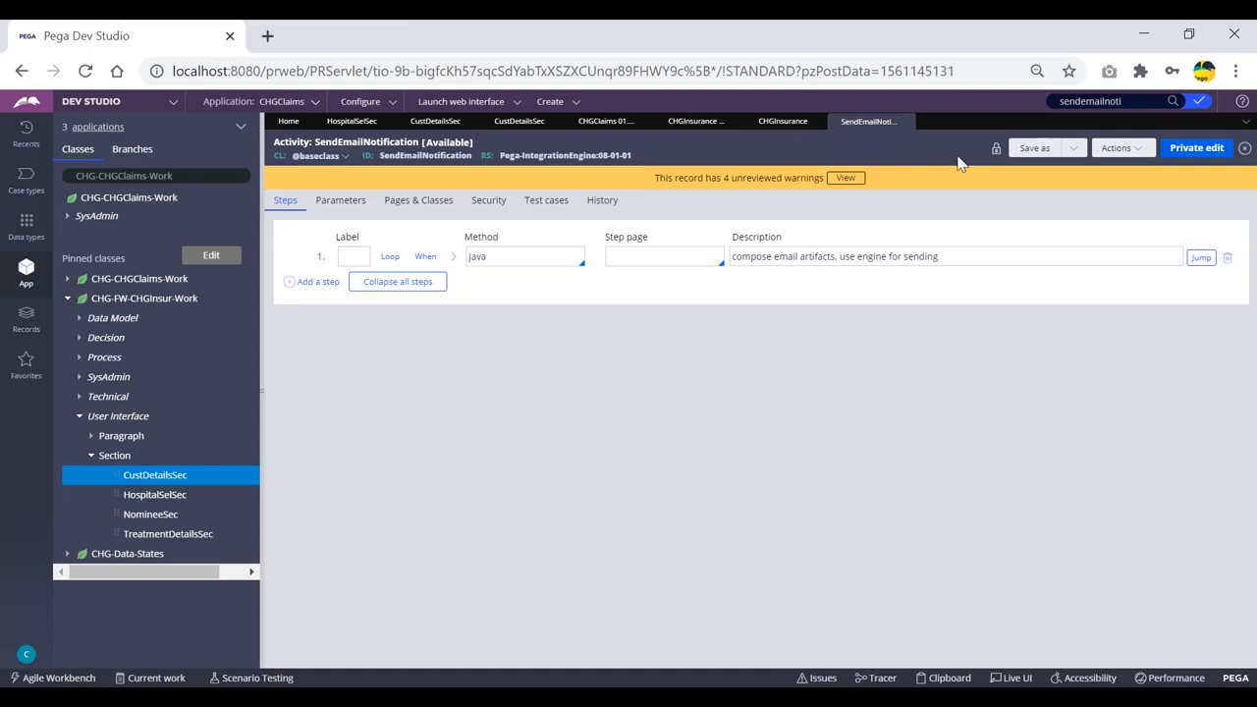
Open SendEmailNotification as a private edit after cancelling once, and add a new step.
click(1197, 148)
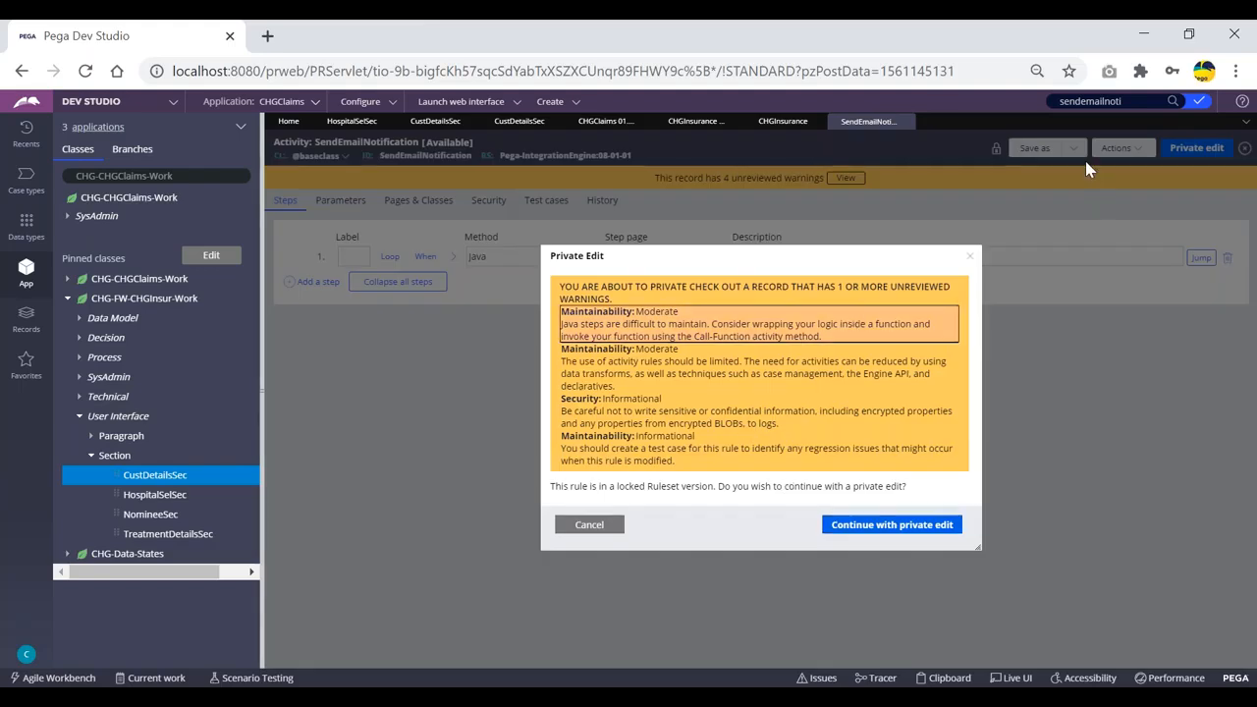
click(589, 525)
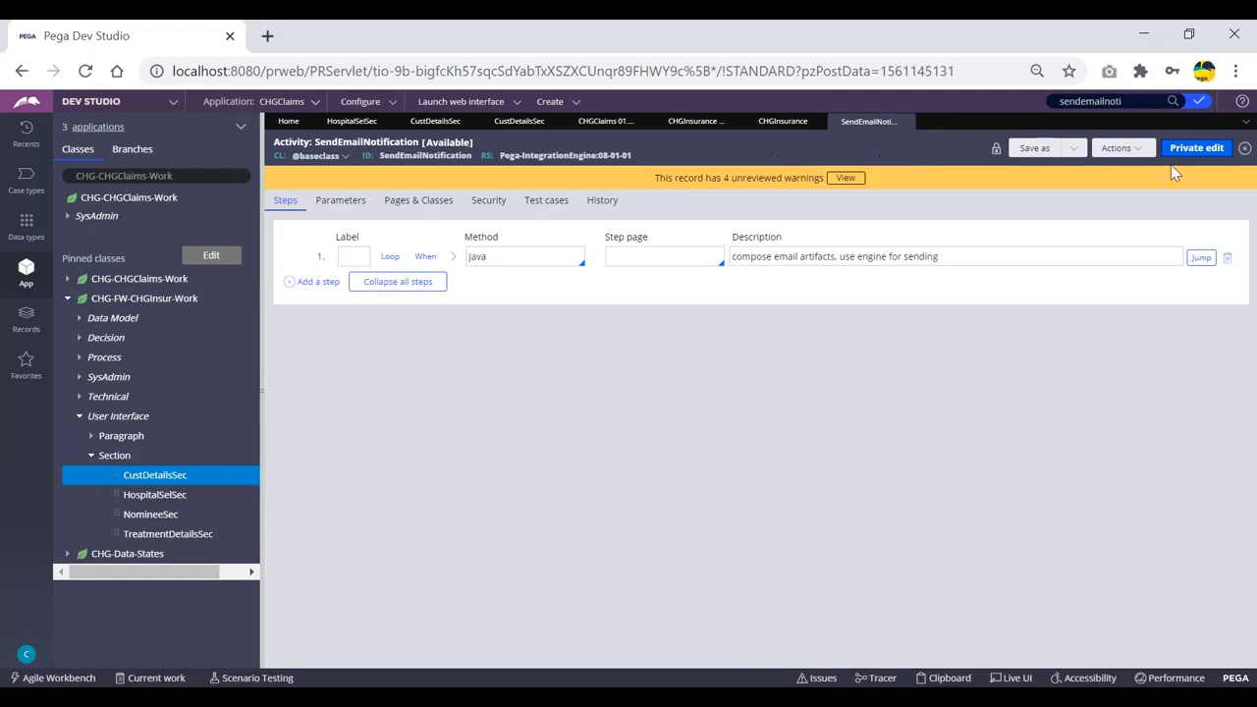
click(1194, 150)
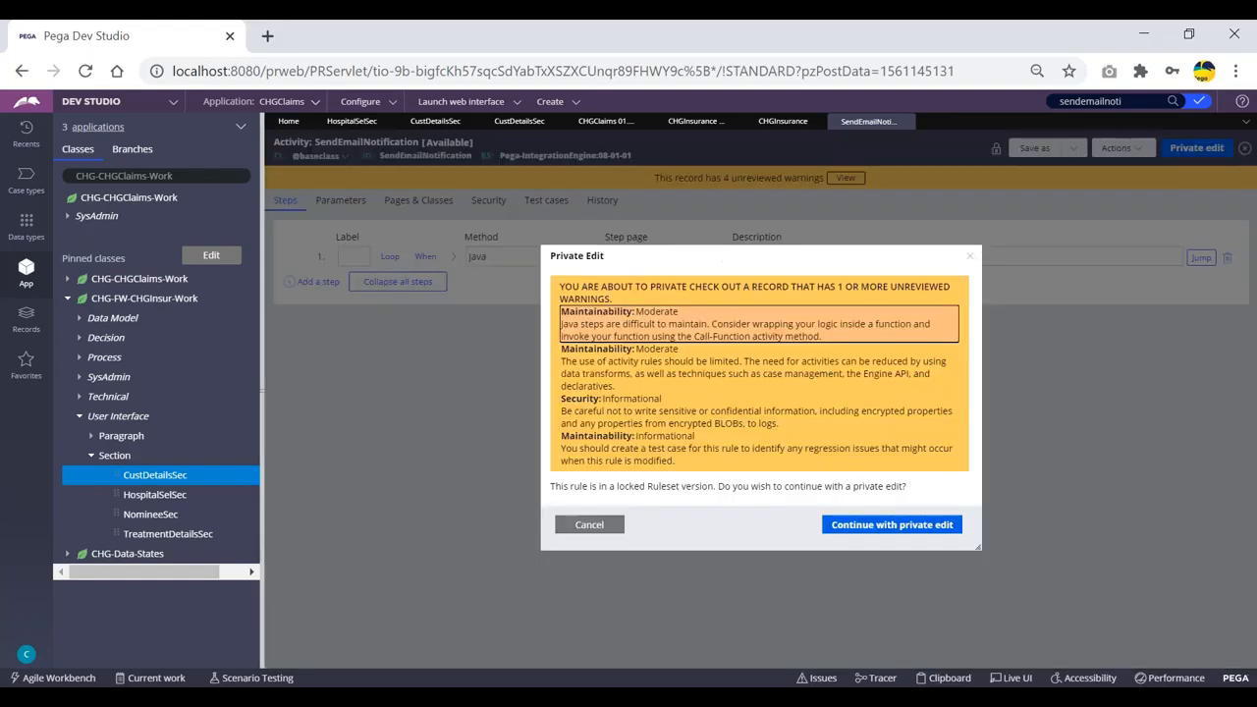
click(889, 527)
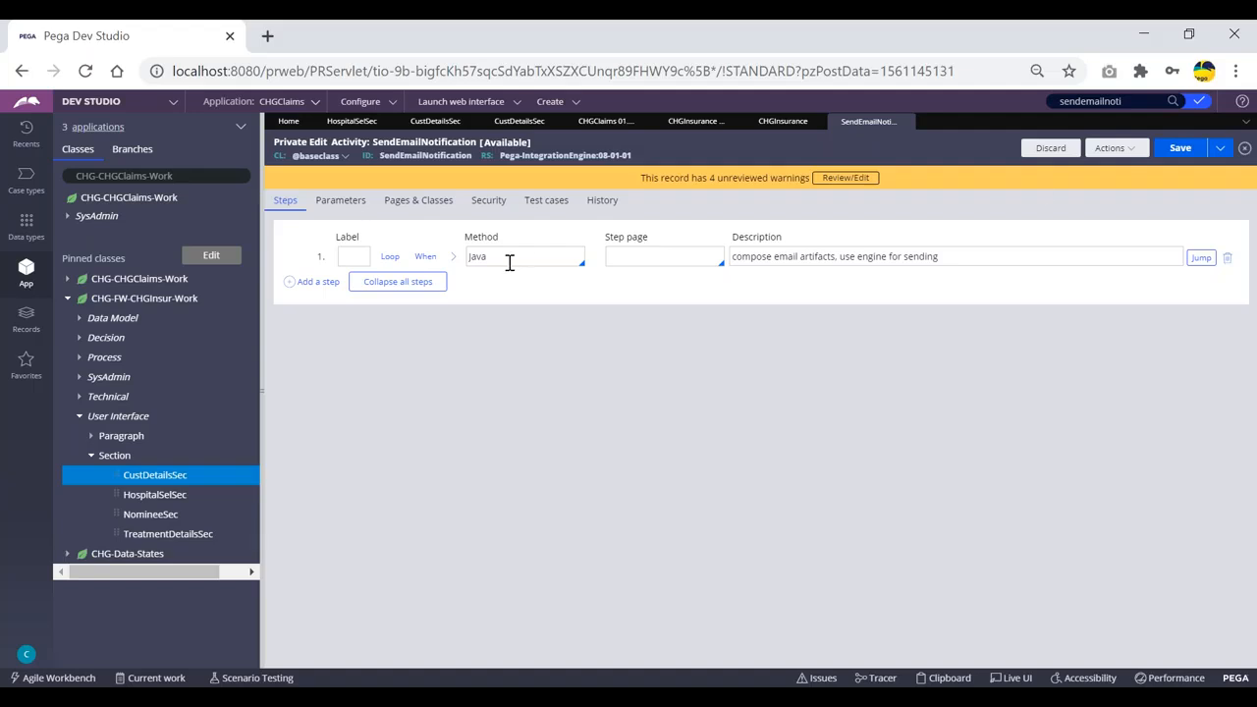
click(312, 282)
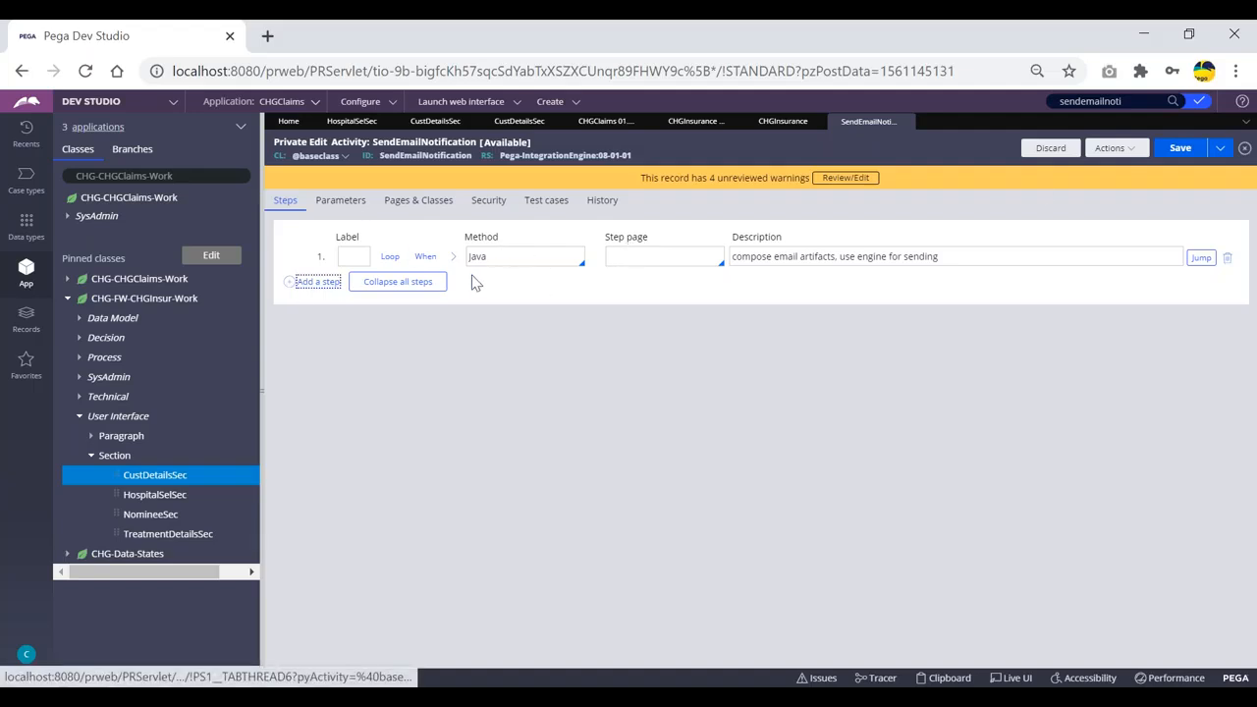
Set step 2's method to Property-Set and save the private copy of the activity.
click(502, 282)
text(pro)
key(Down)
key(Down)
key(Down)
key(Down)
key(Down)
key(Down)
key(Down)
key(Return)
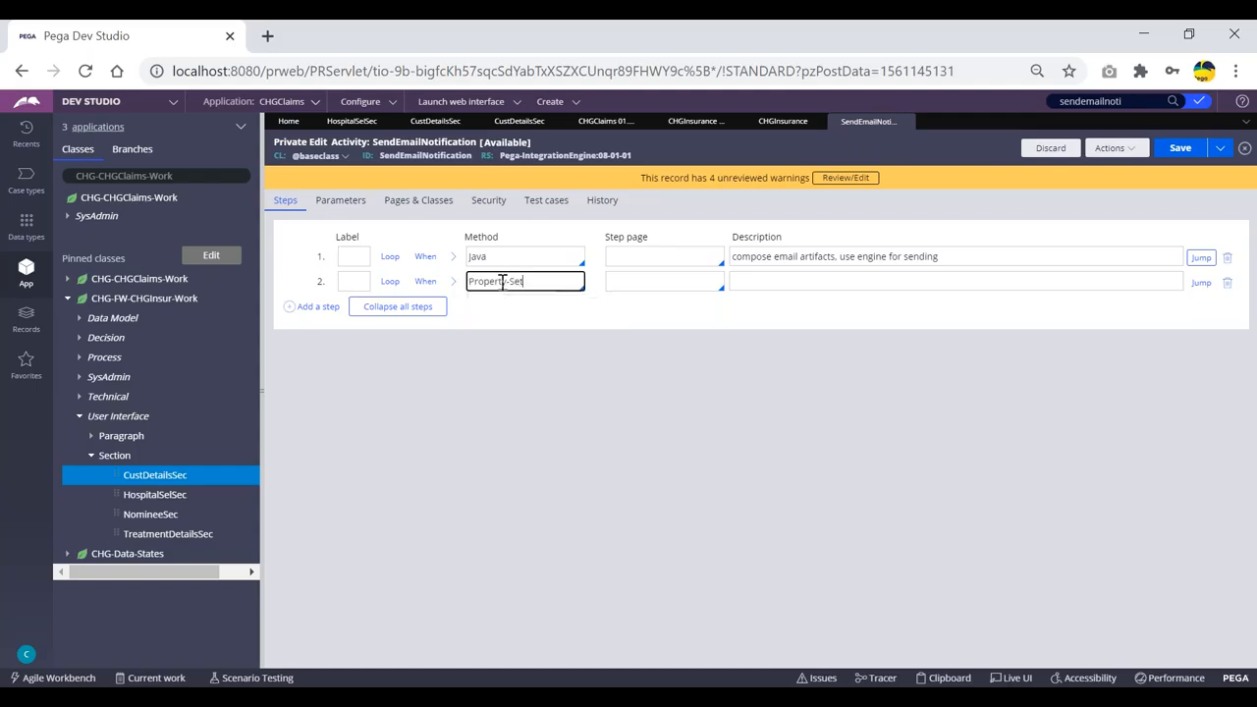
click(1190, 157)
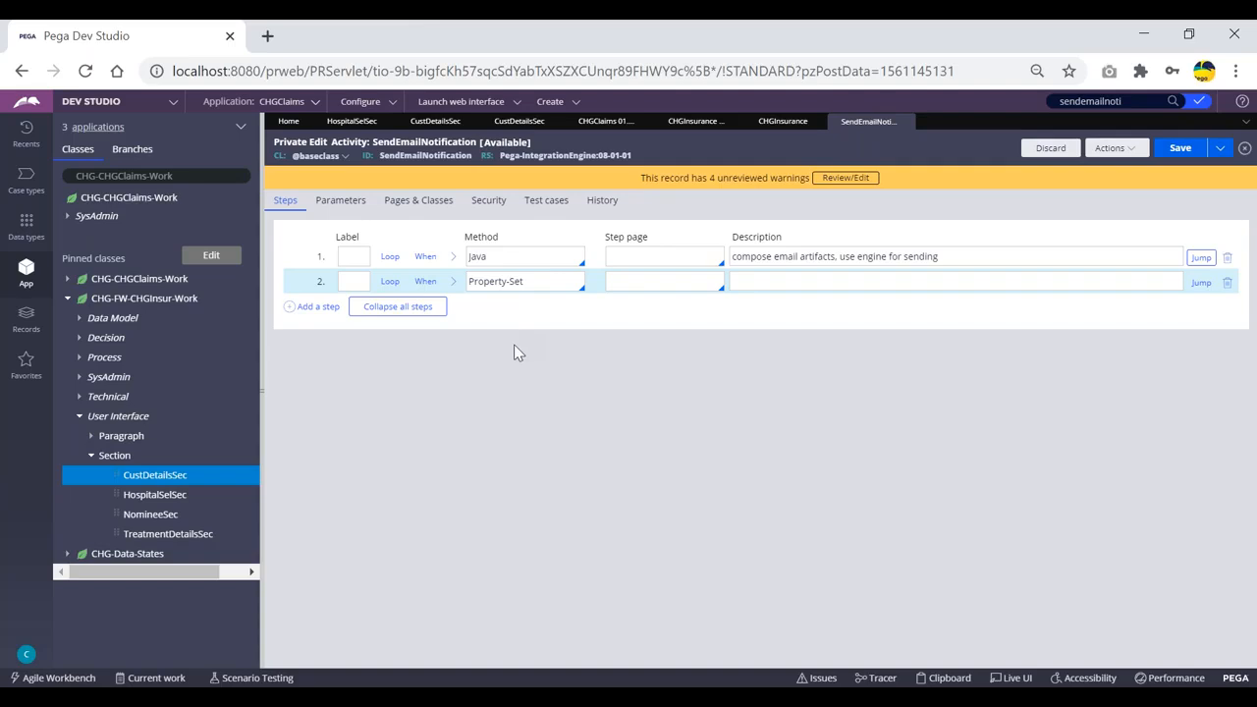
click(542, 282)
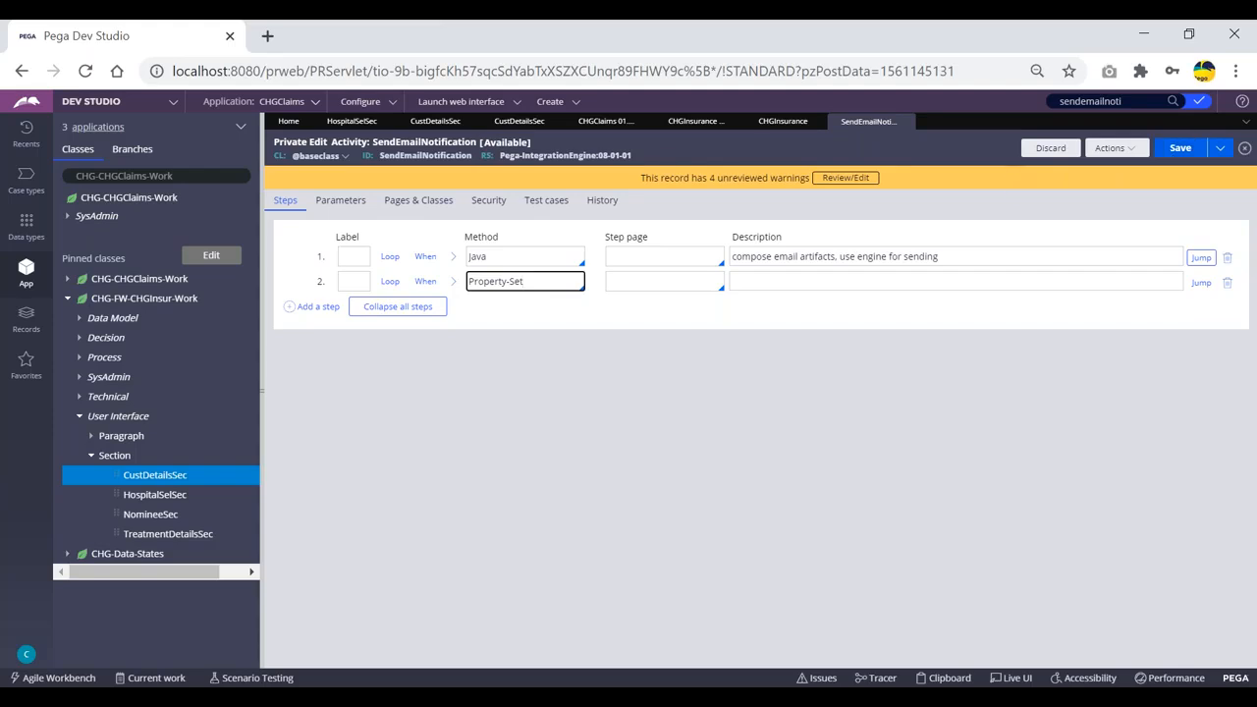
Discard the private checkout of SendEmailNotification and return to the CustDetailsSec tab.
click(1049, 148)
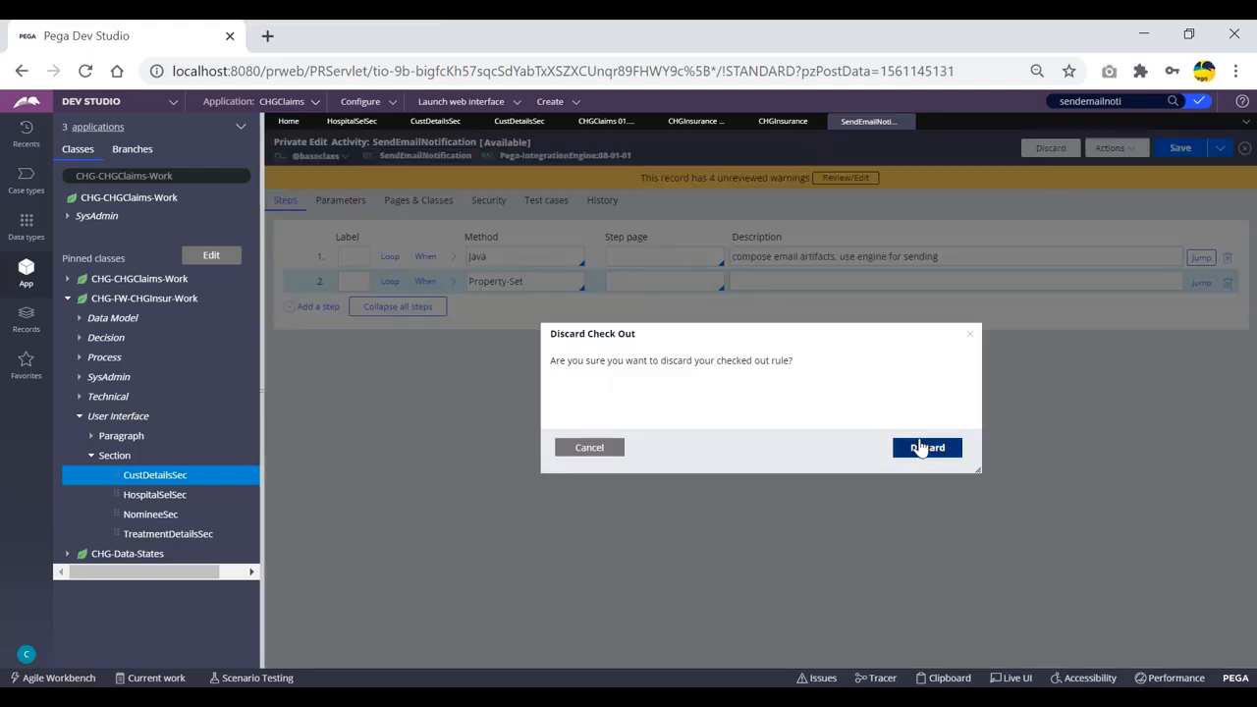
click(925, 447)
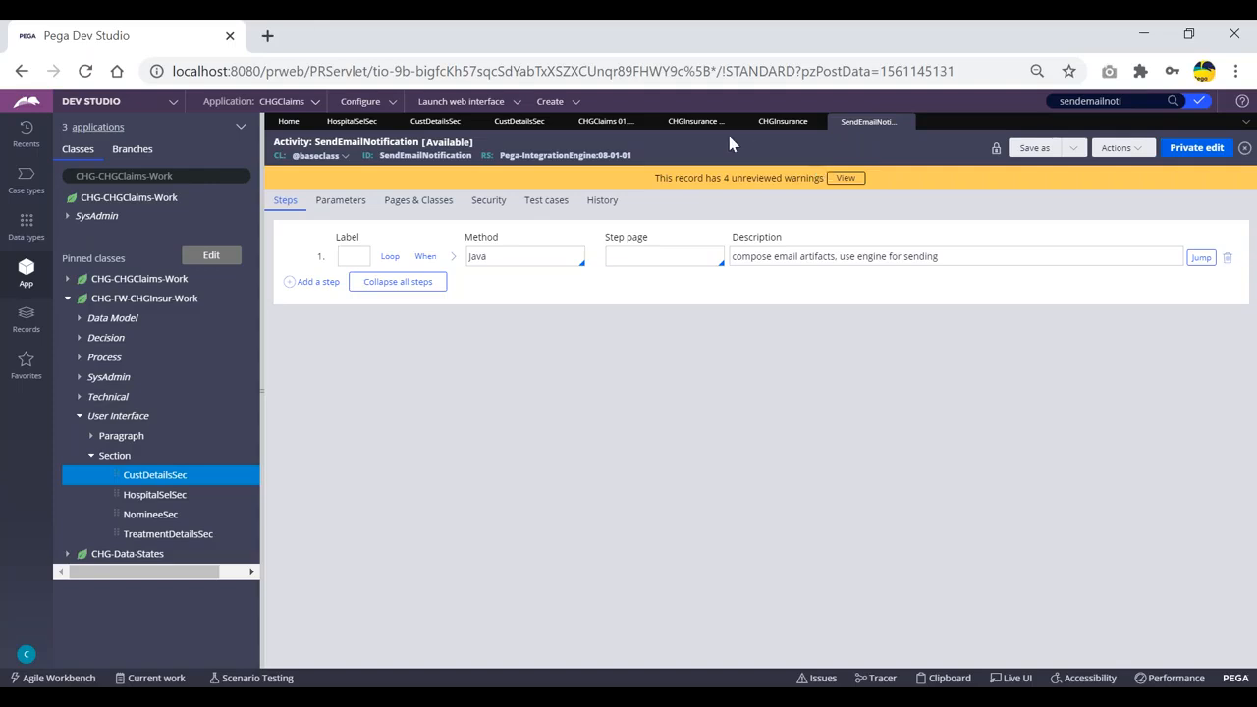
click(435, 121)
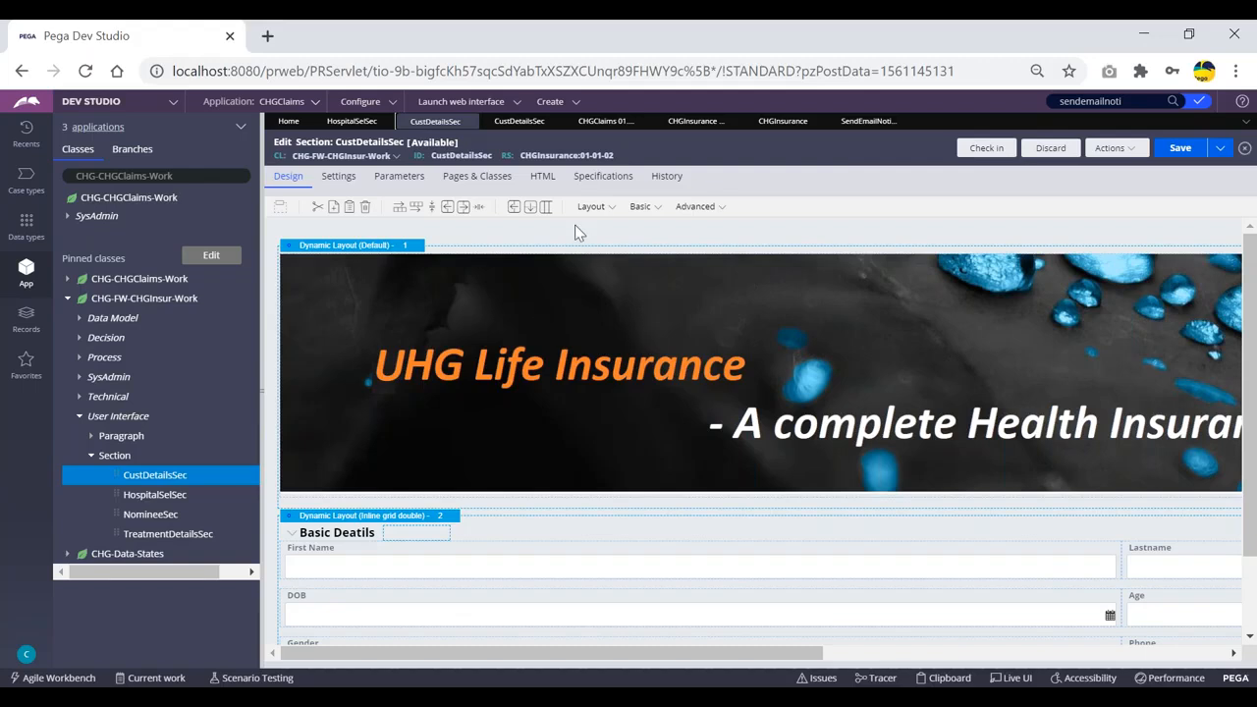
Close the HospitalSelSec, CustDetailsSec 01-01-01 and CHGClaims application tabs.
click(360, 121)
click(388, 121)
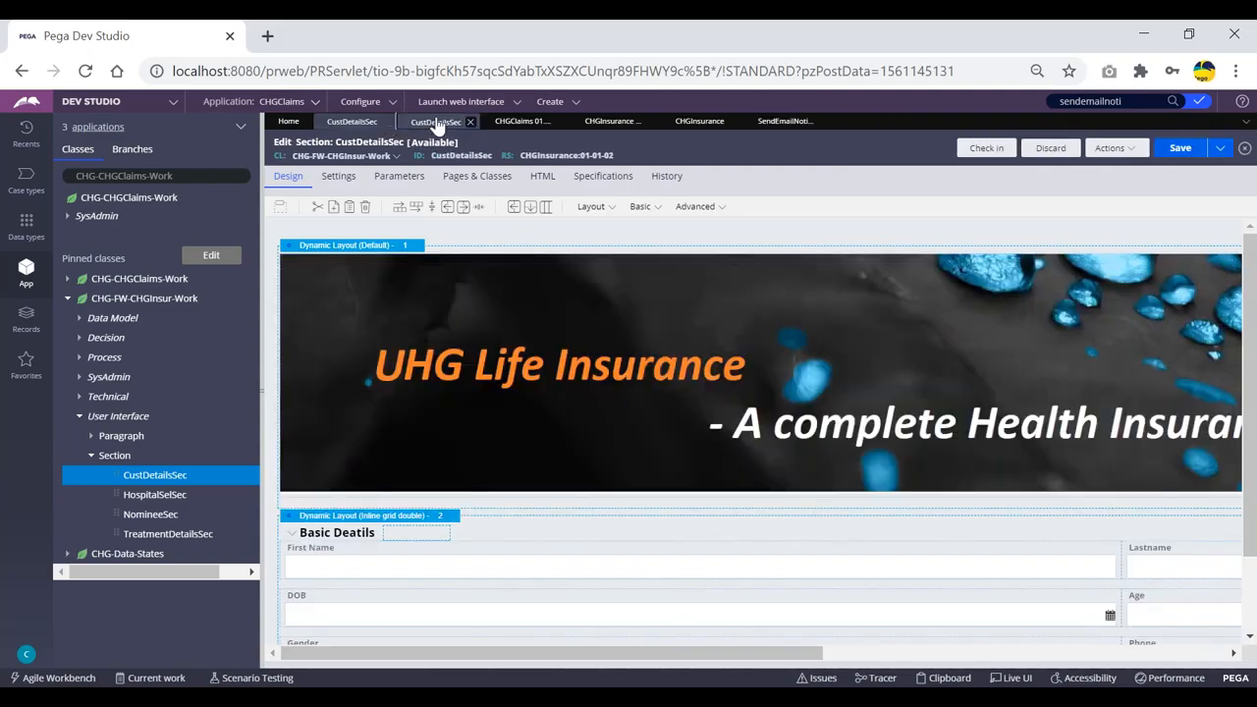
click(435, 122)
click(476, 122)
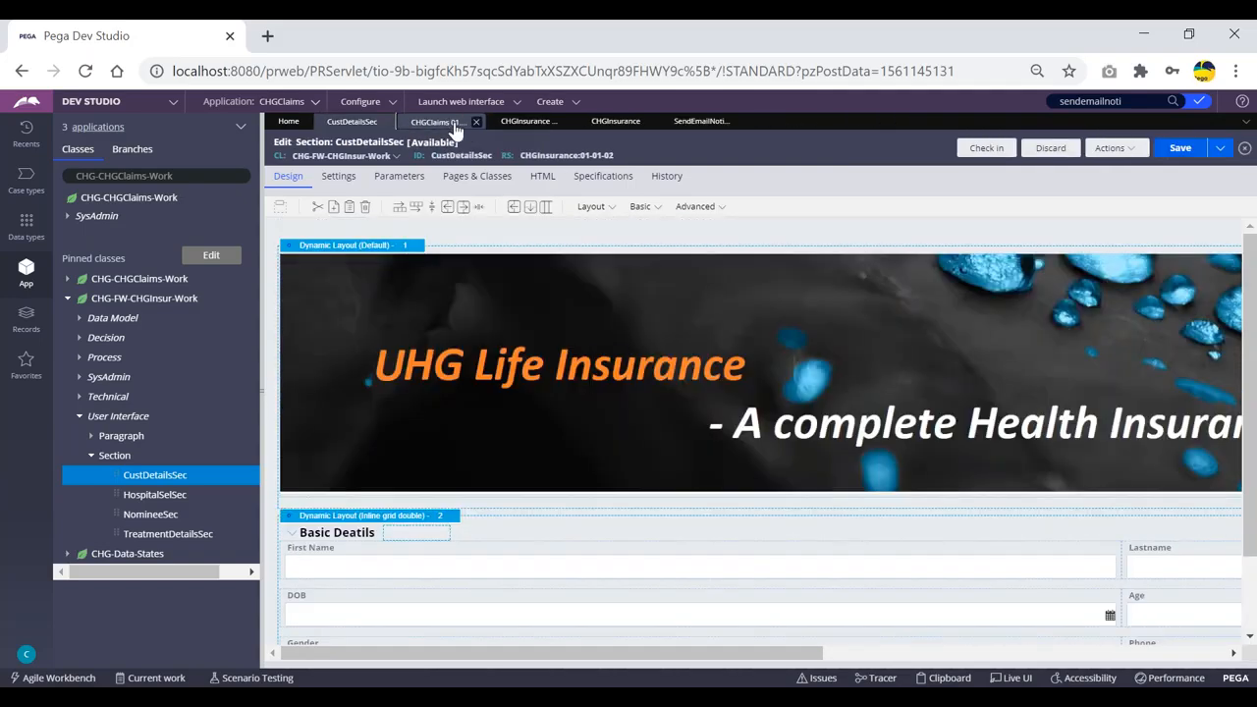
click(449, 122)
click(477, 122)
Close the CHGInsurance application, CHGInsurance RuleSet, SendEmailNotification and CustDetailsSec tabs.
click(439, 122)
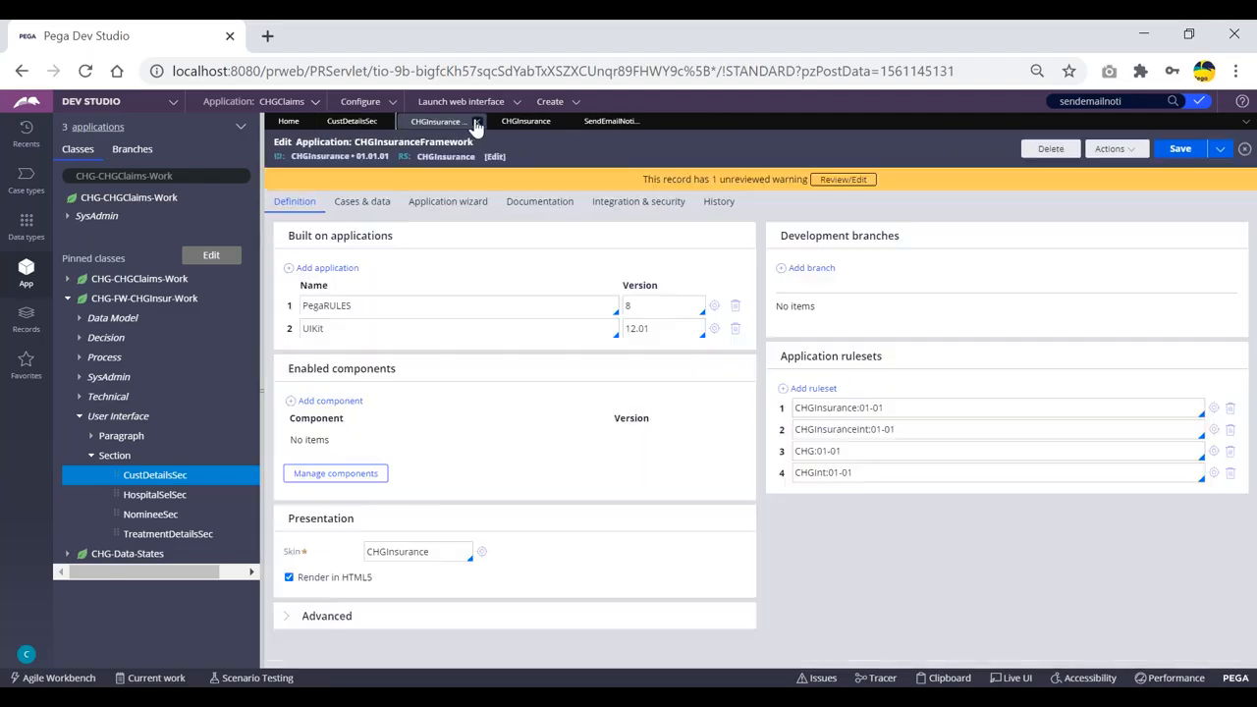
click(477, 122)
click(461, 122)
click(470, 122)
click(462, 123)
click(476, 122)
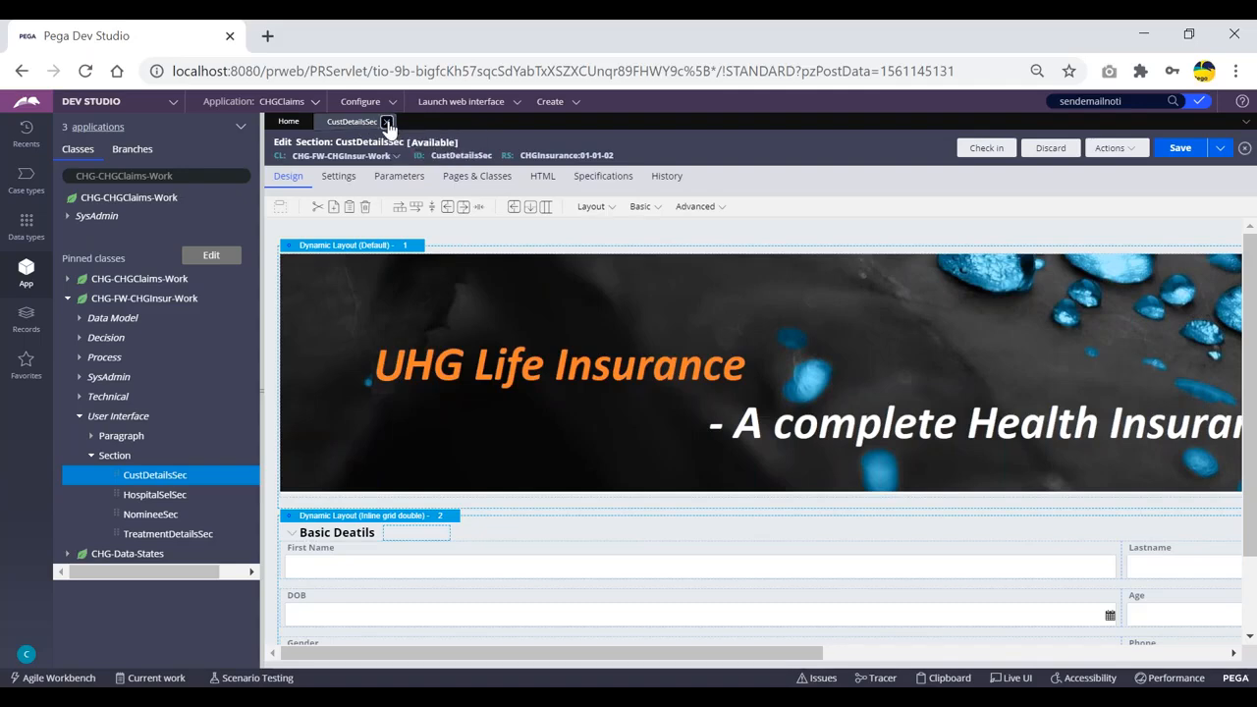
click(386, 122)
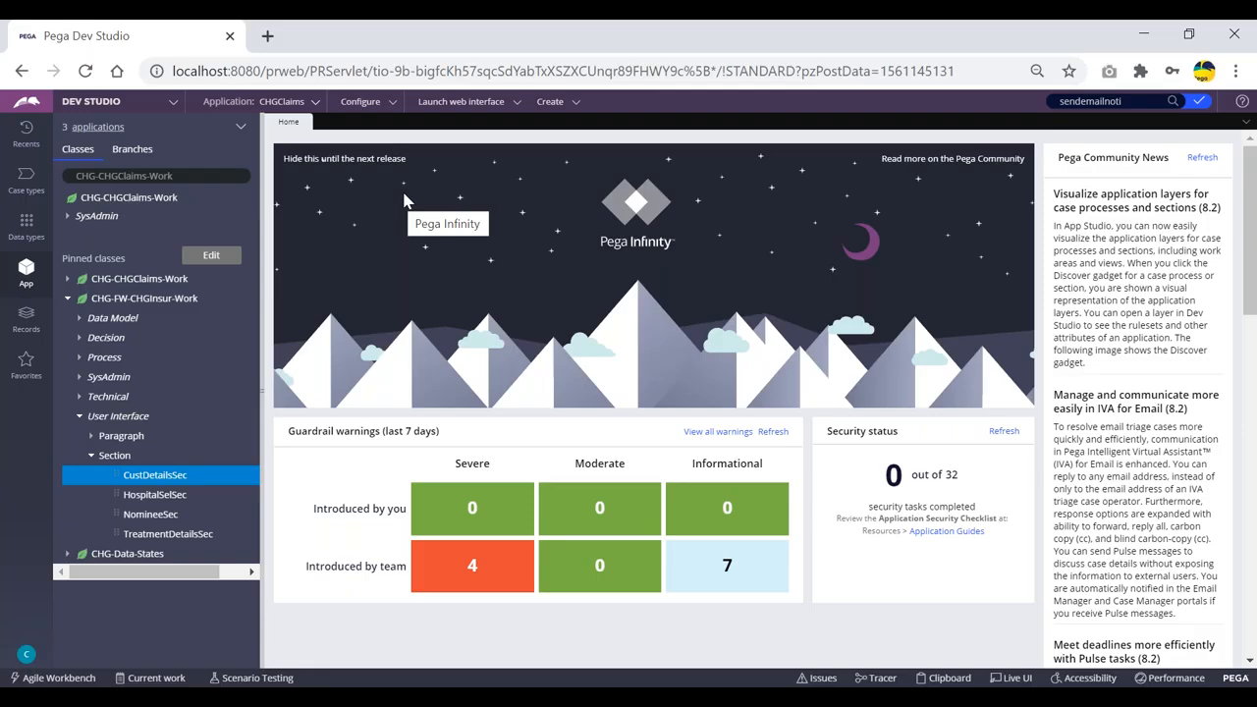
key(XF86AudioLowerVolume)
key(XF86AudioLowerVolume)
key(XF86AudioLowerVolume)
key(XF86AudioLowerVolume)
key(XF86AudioLowerVolume)
key(XF86AudioLowerVolume)
key(XF86AudioLowerVolume)
key(XF86AudioLowerVolume)
key(XF86AudioLowerVolume)
key(XF86AudioLowerVolume)
key(XF86AudioLowerVolume)
key(XF86AudioLowerVolume)
key(XF86AudioLowerVolume)
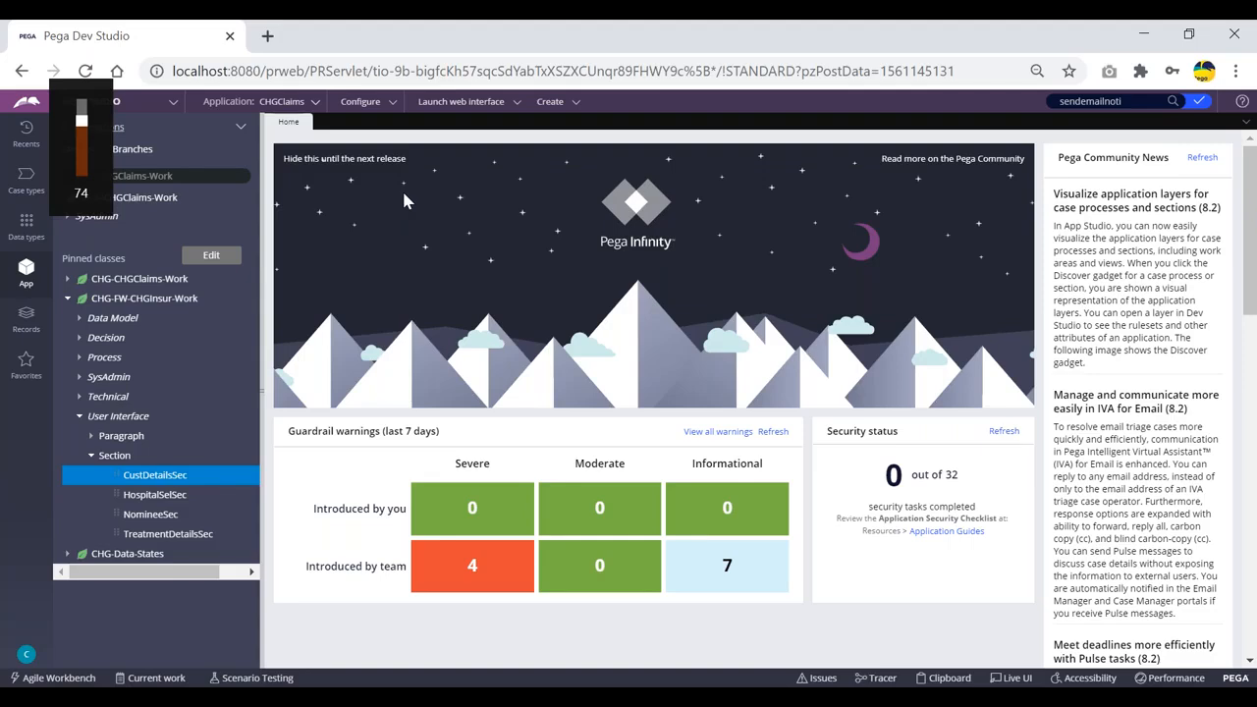
key(XF86AudioRaiseVolume)
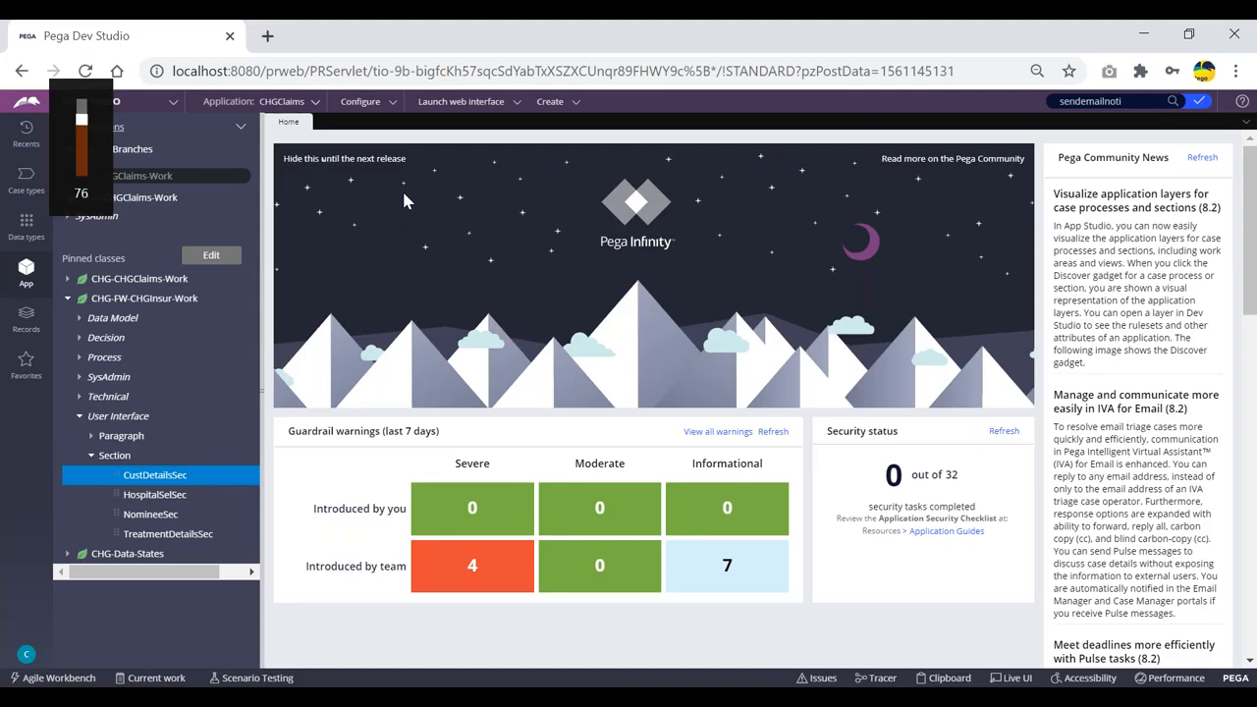